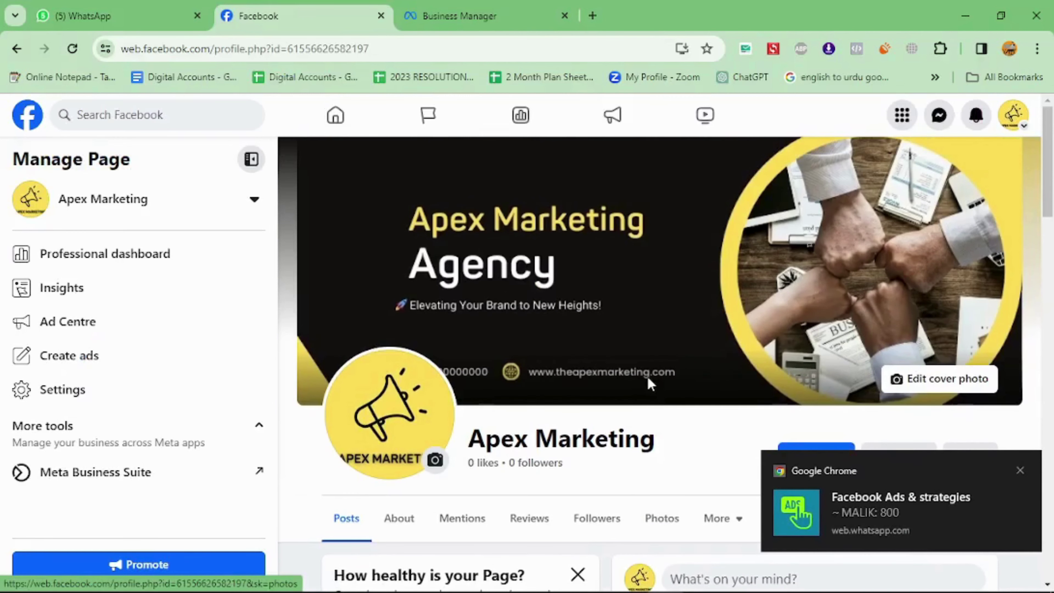
# Step: Dismiss the WhatsApp notification, look over the Apex Marketing page, and switch to the Meta Business home tab
pyautogui.click(1020, 469)
pyautogui.scroll(-5, 590, 403)
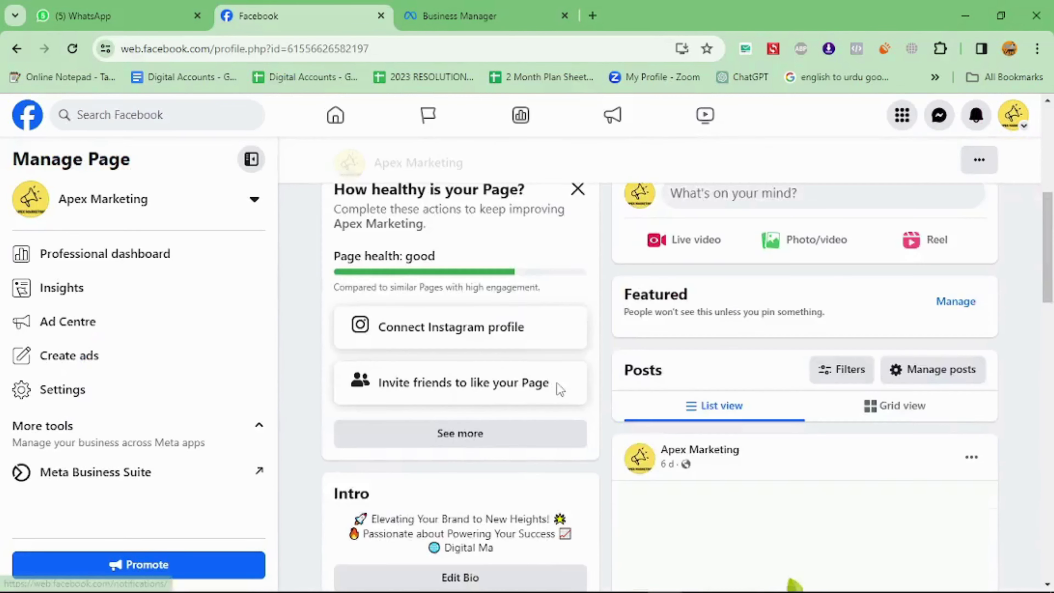
pyautogui.scroll(5, 561, 388)
pyautogui.click(493, 22)
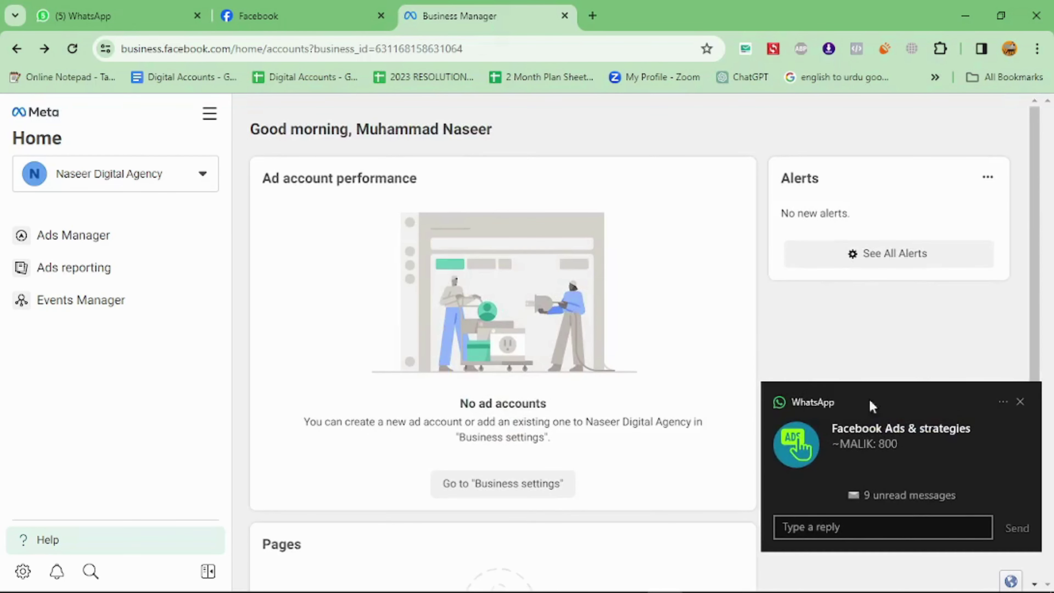
# Step: Open Business settings from the All tools menu and bring the Accounts section into view
pyautogui.click(1022, 402)
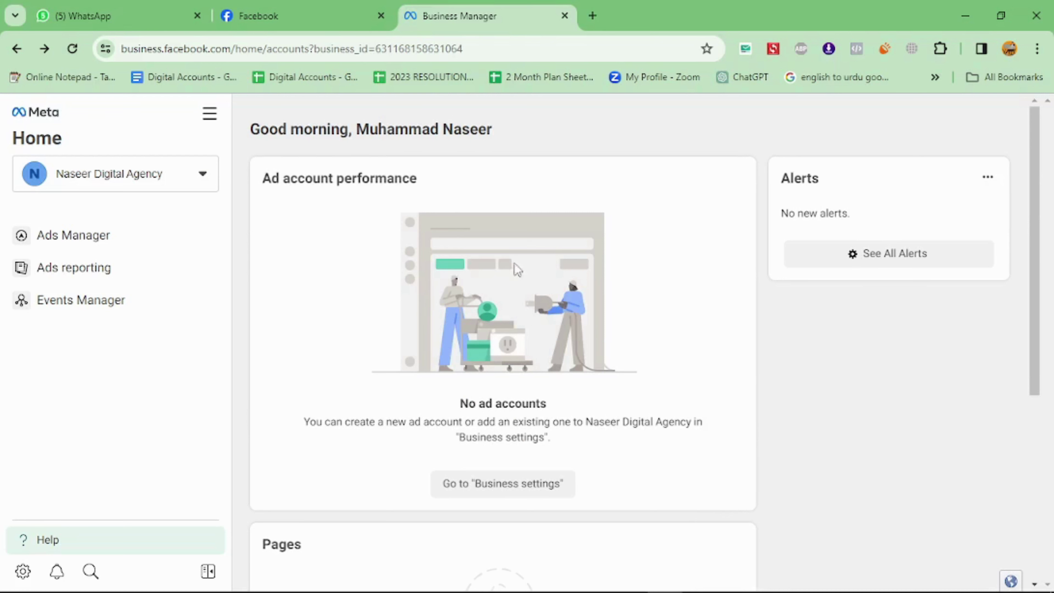
pyautogui.click(214, 122)
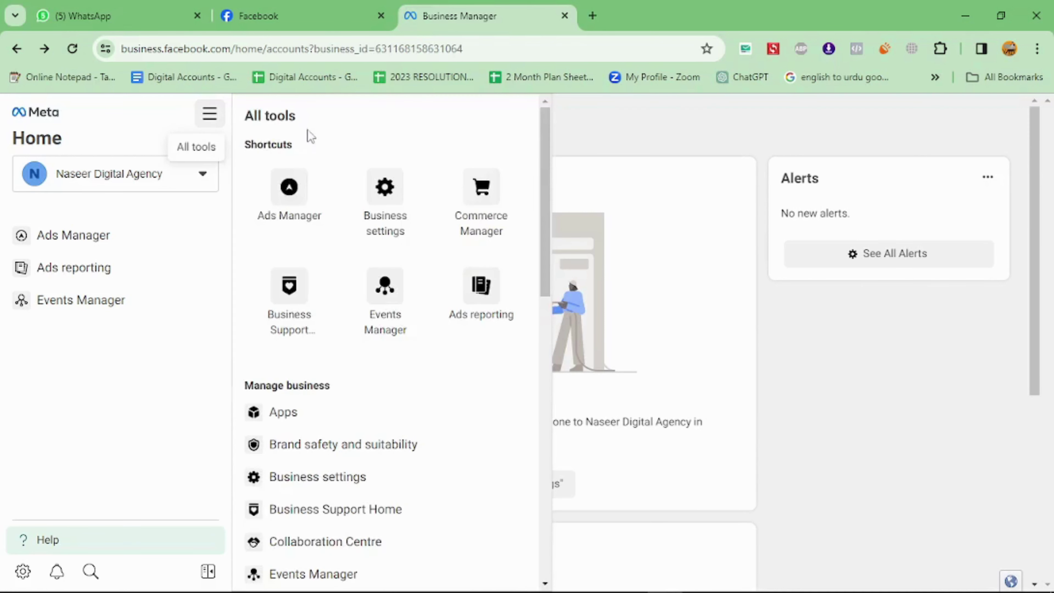
pyautogui.click(393, 203)
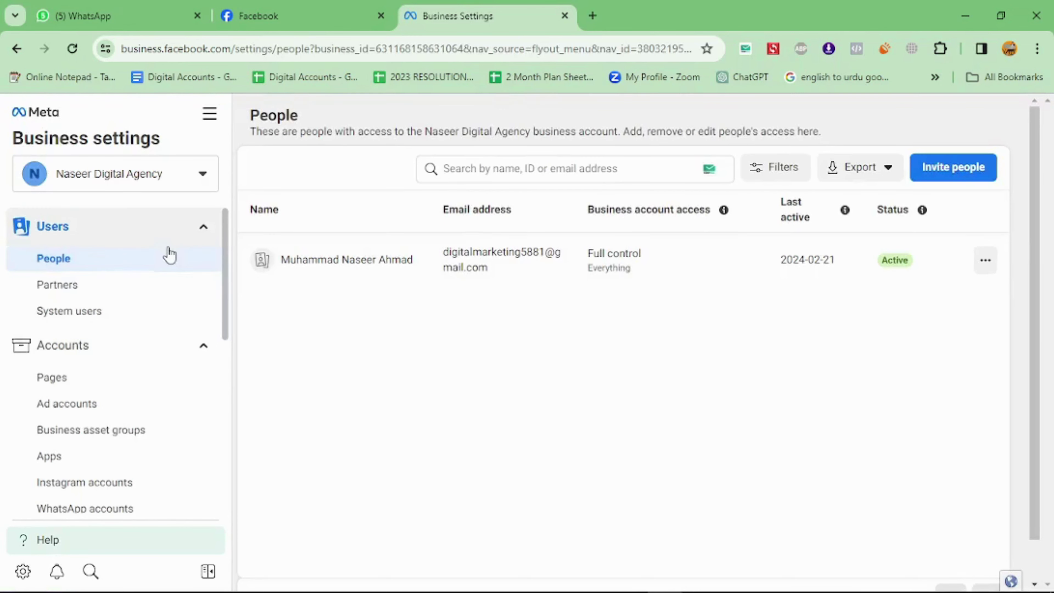
pyautogui.scroll(-2, 169, 255)
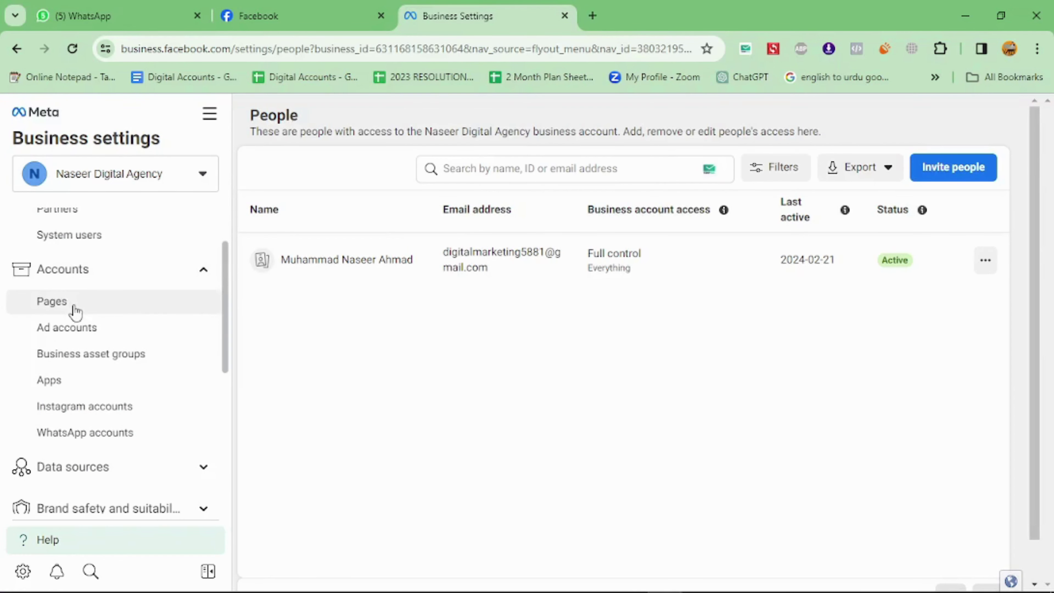
# Step: Add the Apex Marketing Page, found by searching 'Apex', to the business's Pages
pyautogui.click(112, 307)
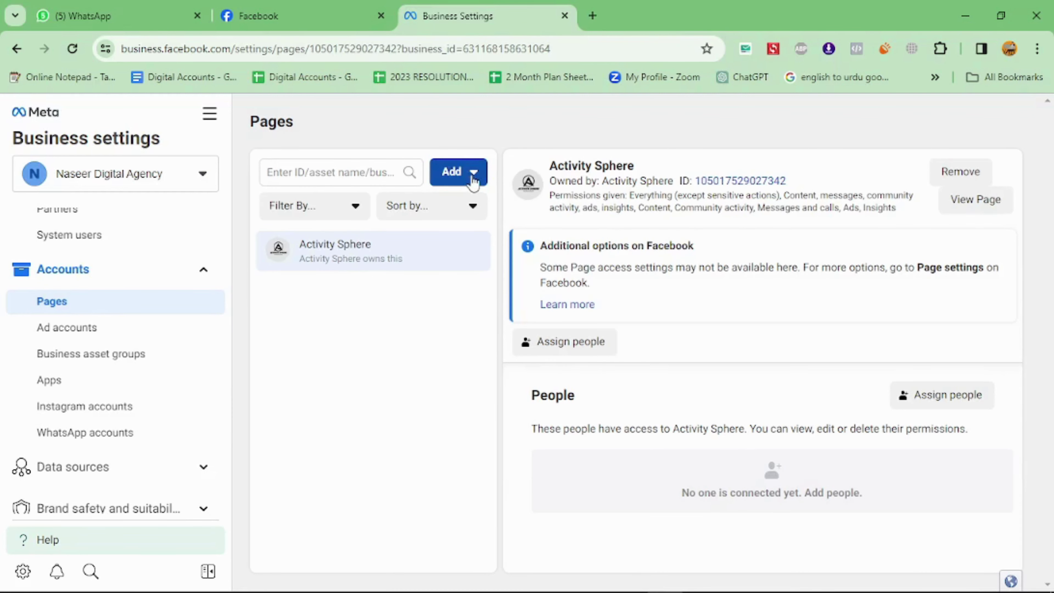
pyautogui.click(474, 182)
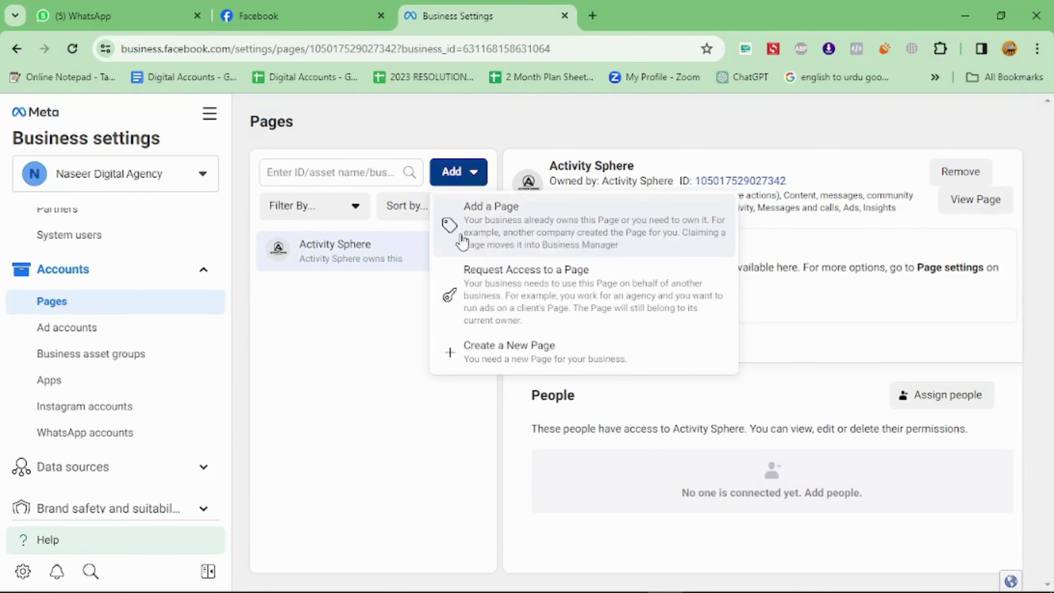
pyautogui.click(513, 231)
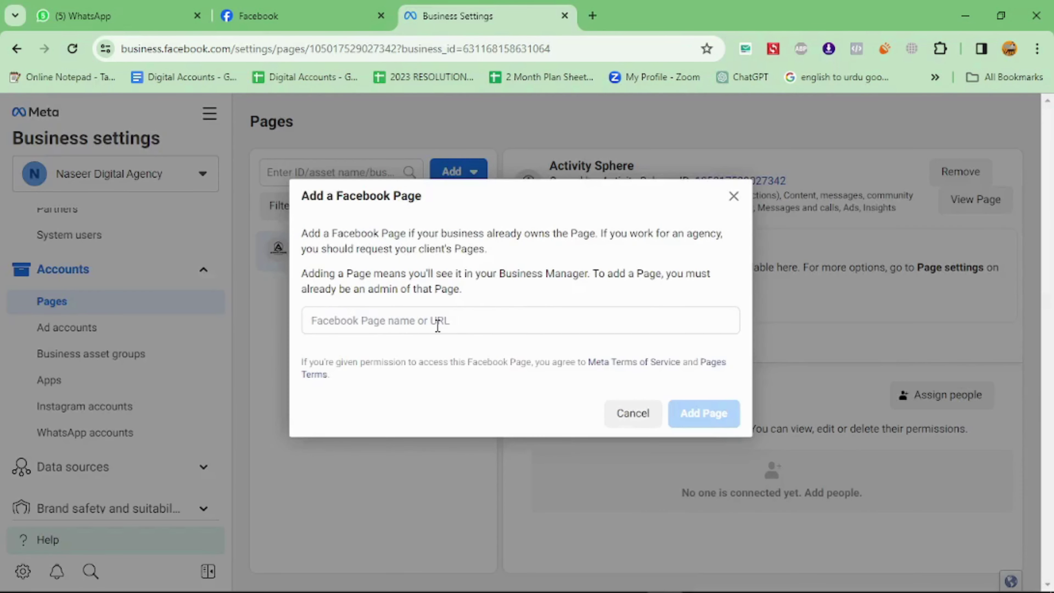
pyautogui.click(437, 326)
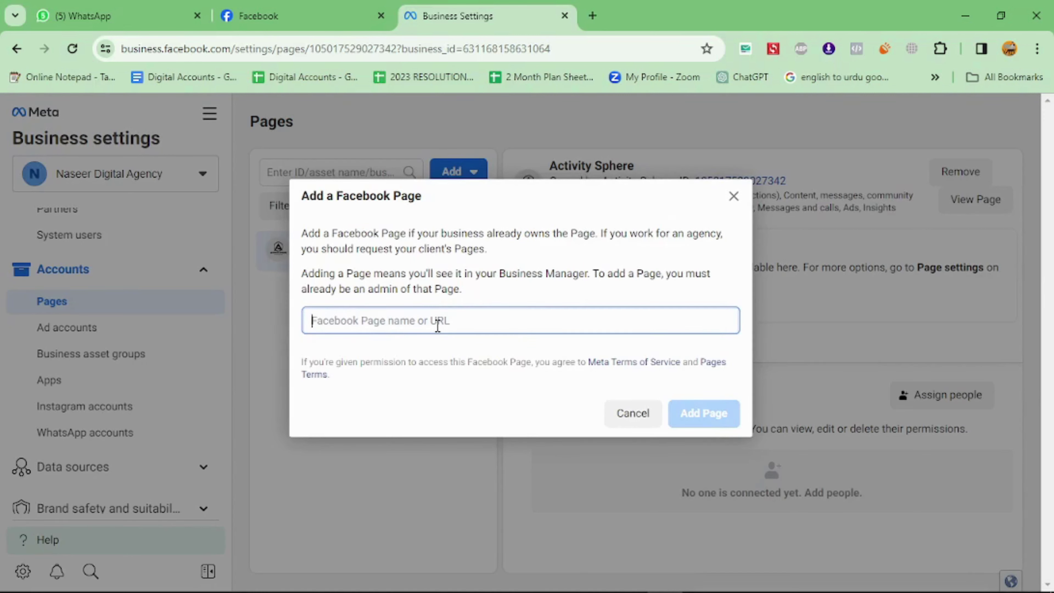
pyautogui.write('Apex')
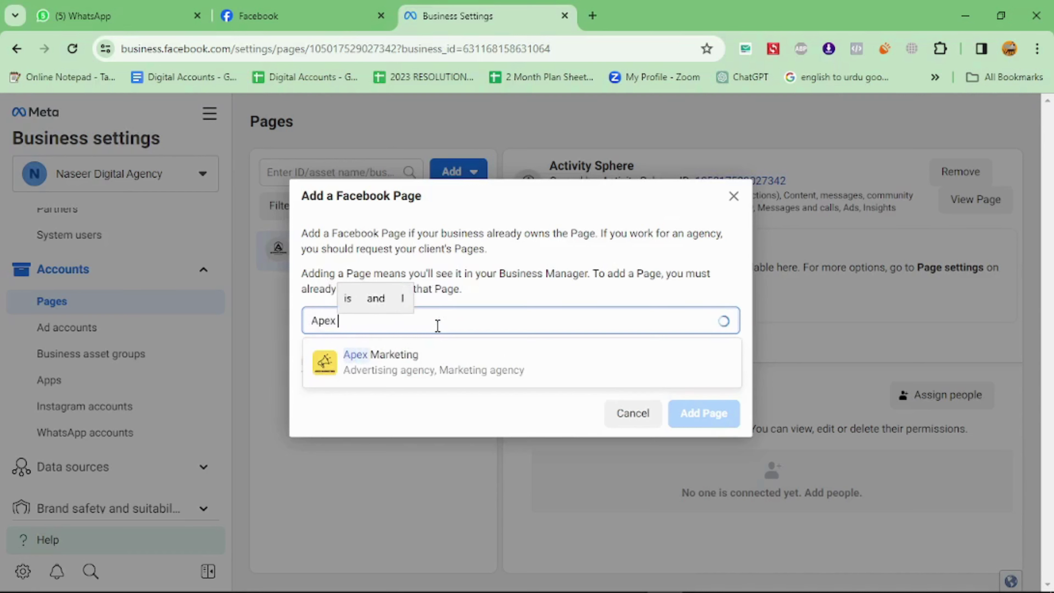
pyautogui.click(454, 356)
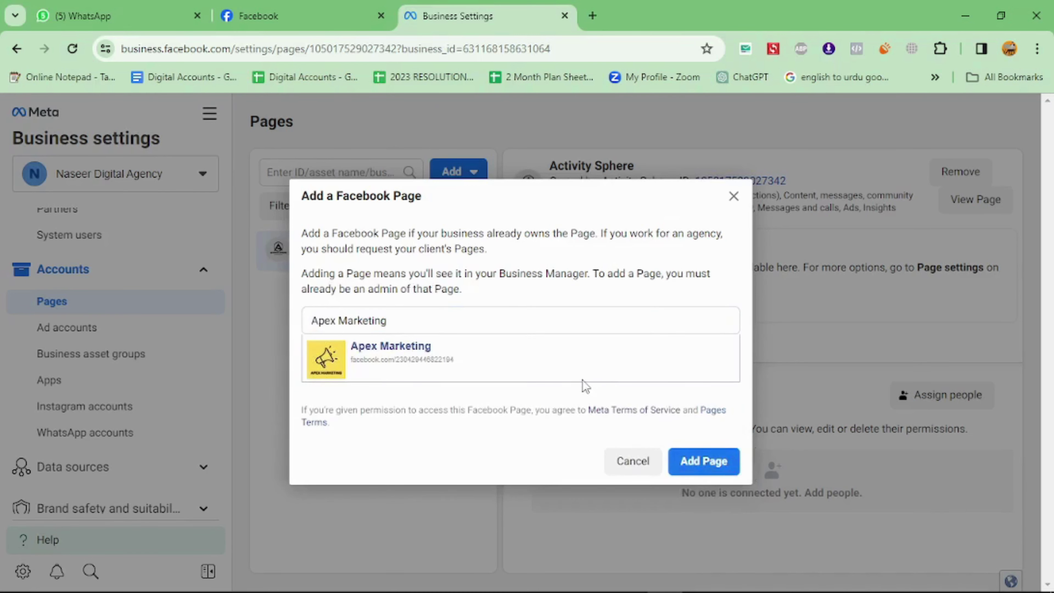
pyautogui.click(685, 462)
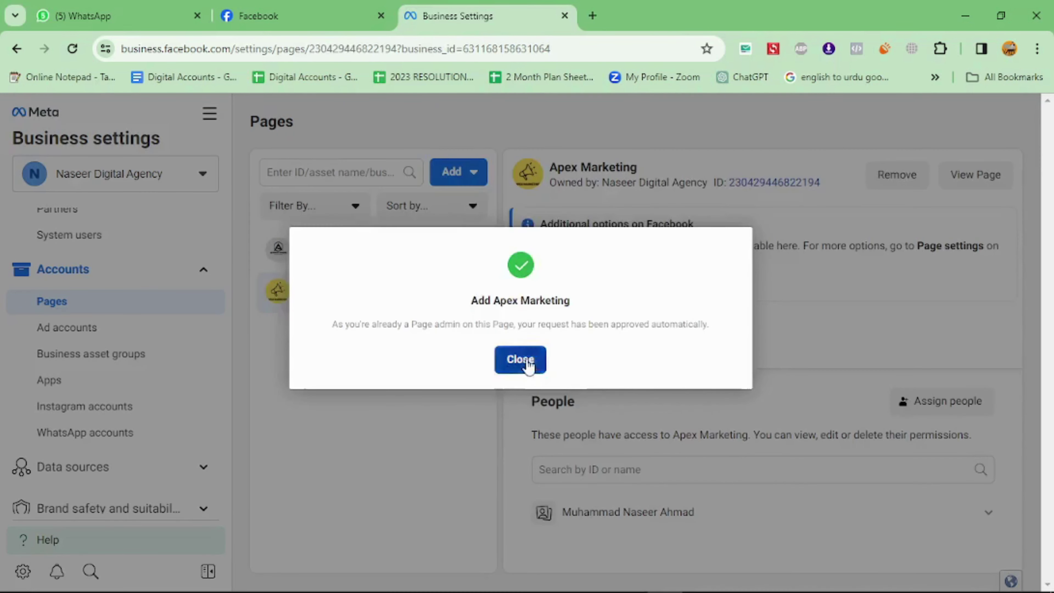
pyautogui.click(524, 362)
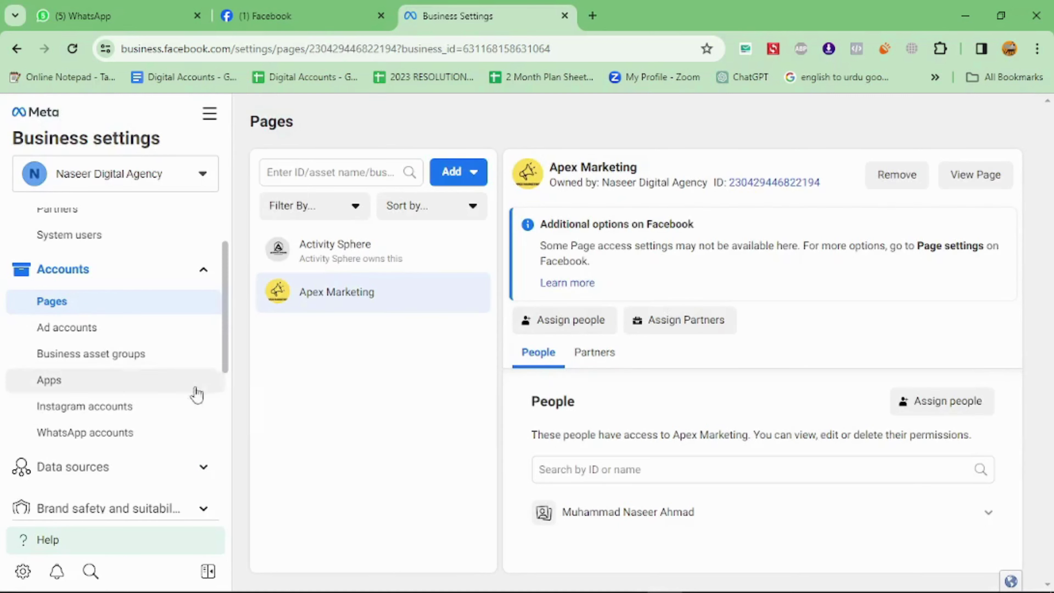
pyautogui.click(89, 335)
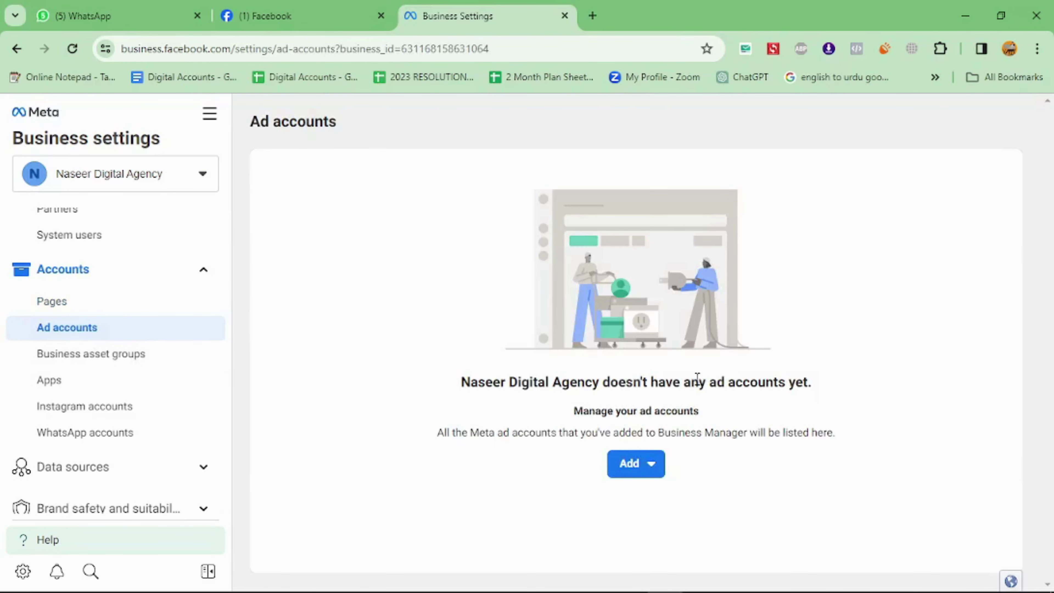
# Step: Choose Create a new ad account from the Ad accounts Add menu
pyautogui.click(645, 470)
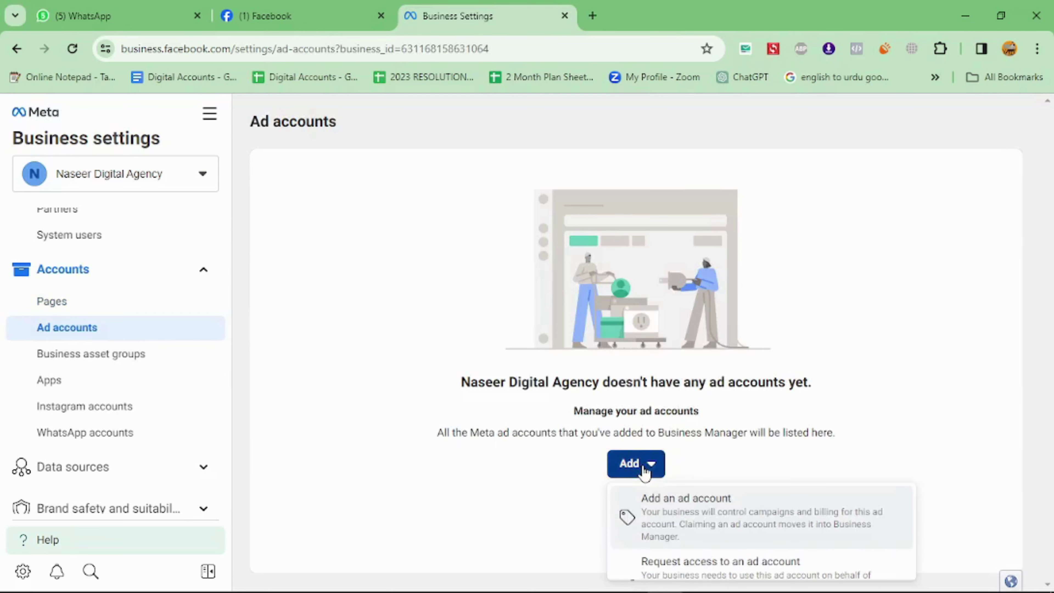
pyautogui.scroll(-3, 830, 521)
pyautogui.scroll(3, 789, 542)
pyautogui.scroll(-2, 752, 520)
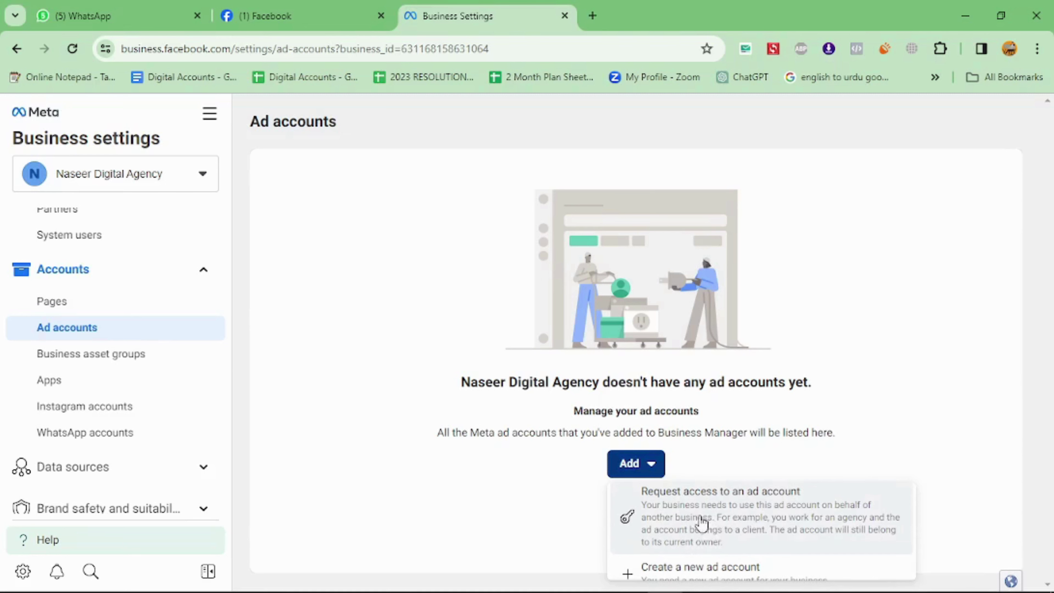
pyautogui.scroll(-1, 701, 525)
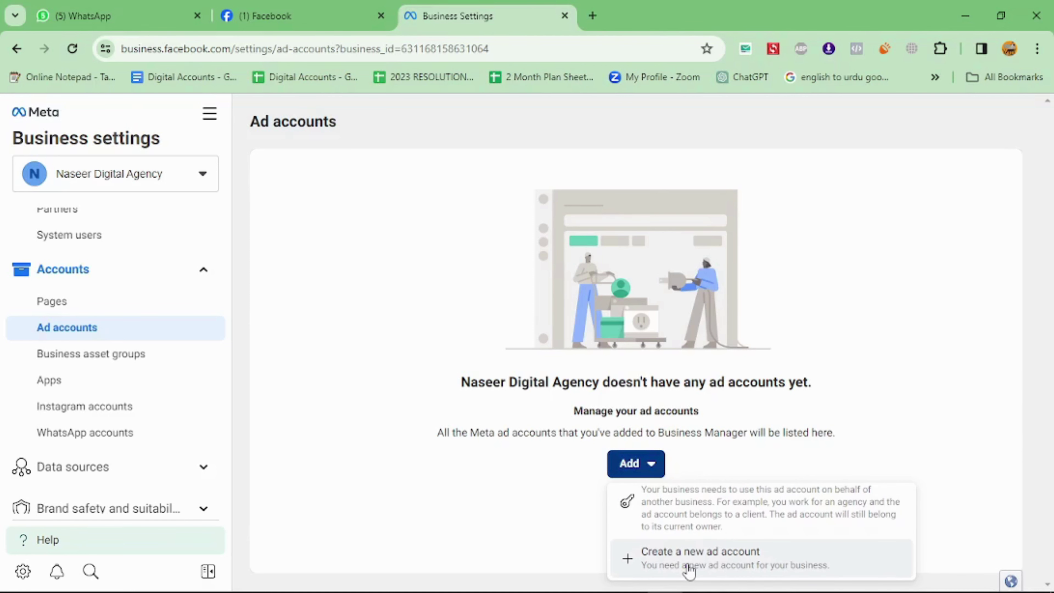
pyautogui.click(690, 570)
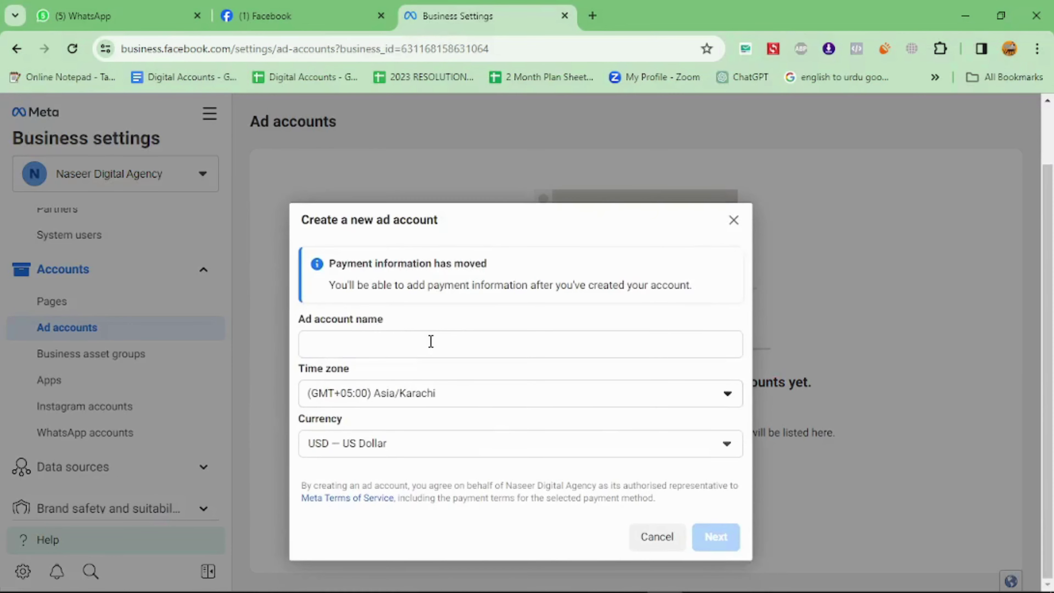
pyautogui.click(431, 342)
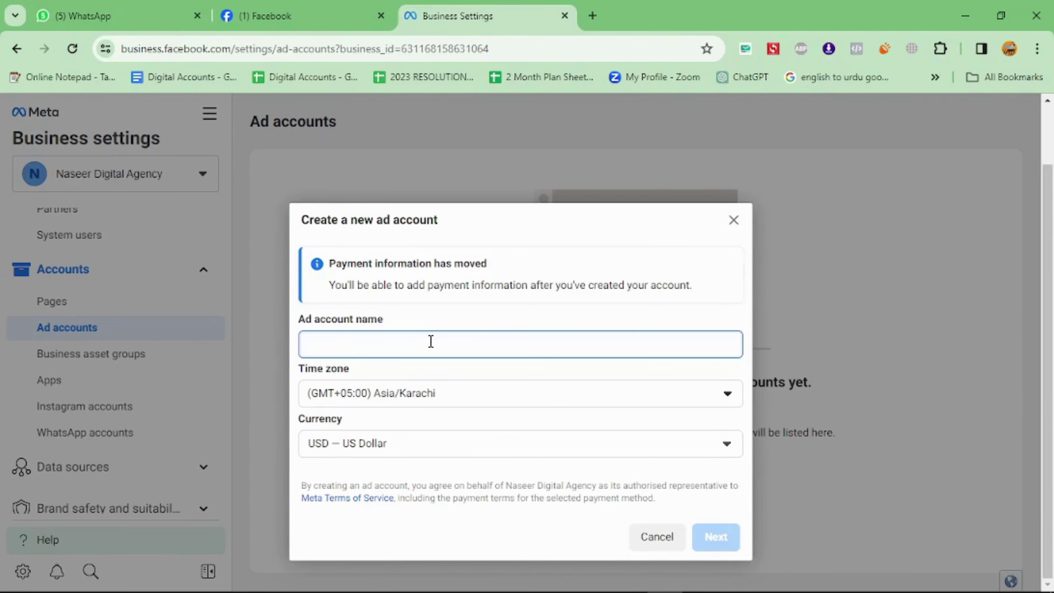
# Step: Name the ad account 'Apex Marketing Ad Account', set currency to PKR – Pakistani Rupee, and continue
pyautogui.write('Apex ')
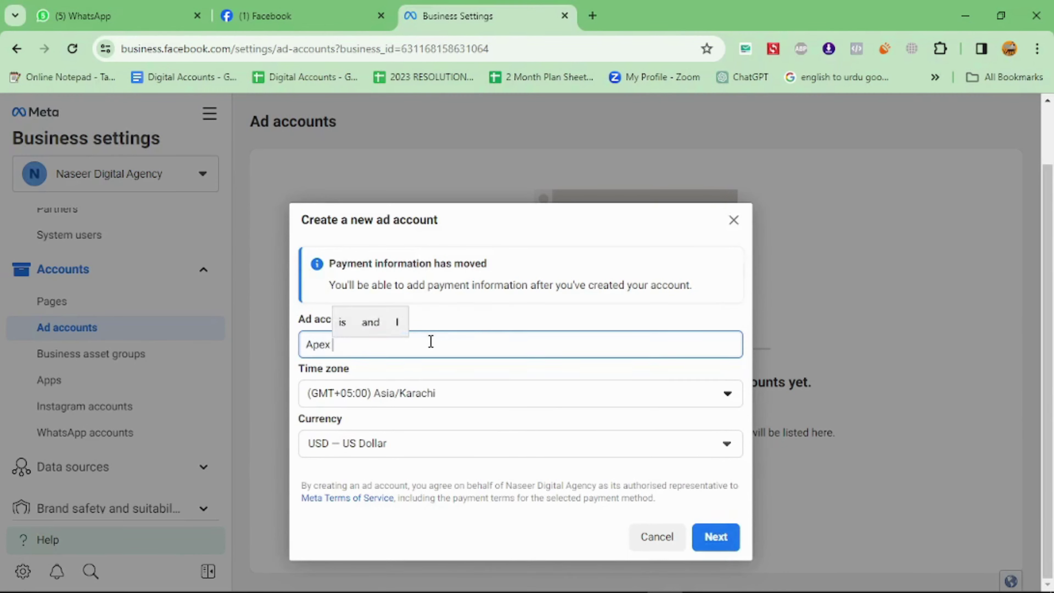
pyautogui.write('Marke')
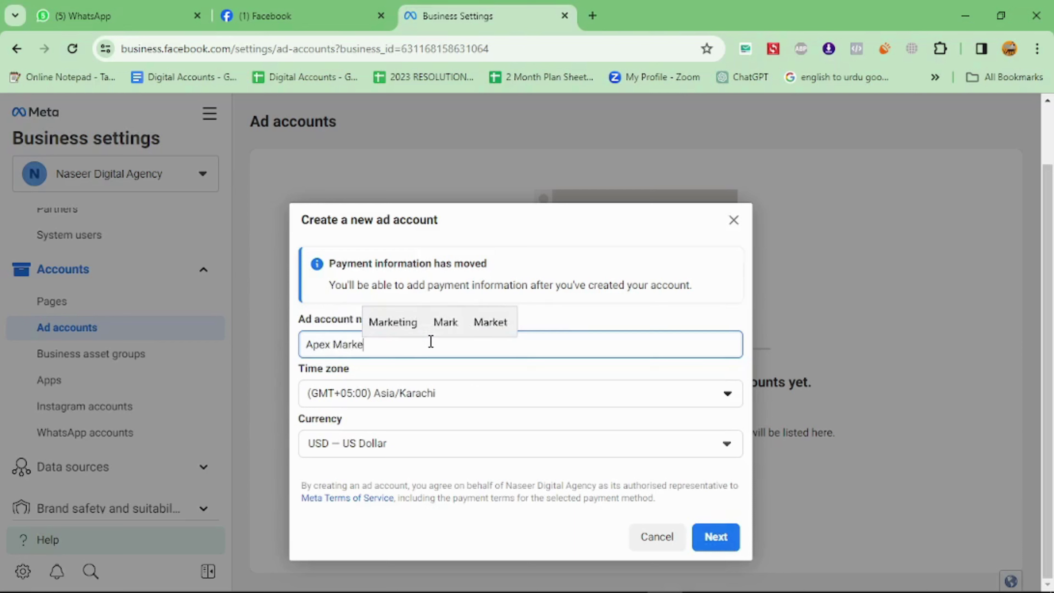
pyautogui.write('ting Ad')
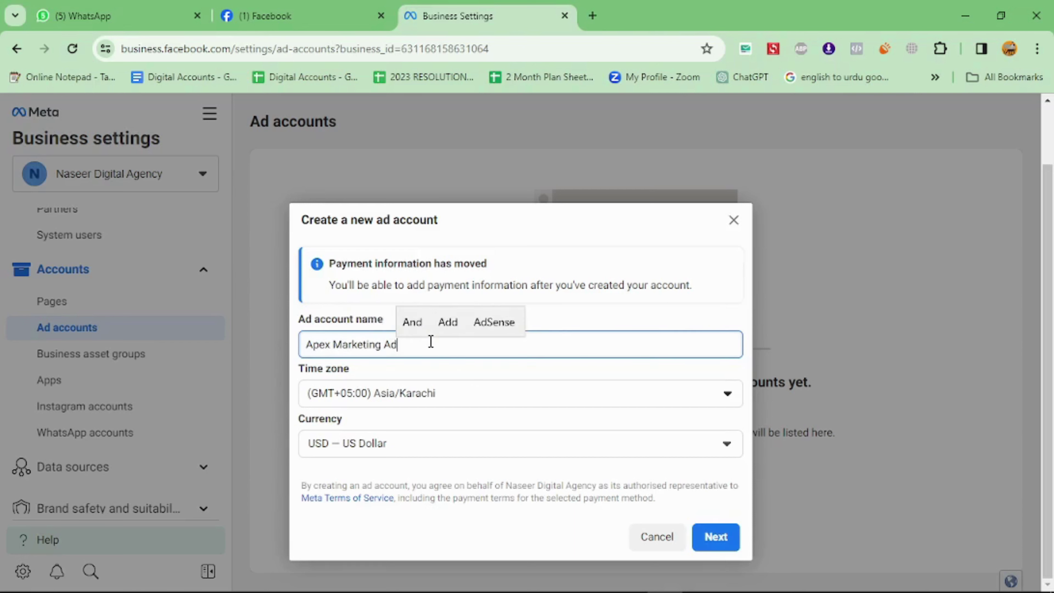
pyautogui.write(' Account')
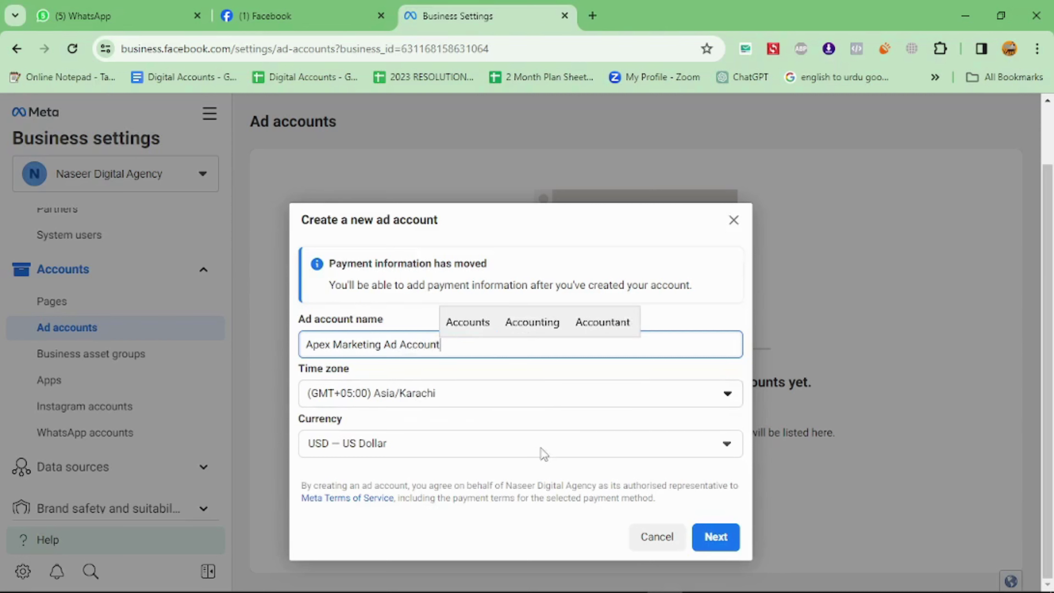
pyautogui.click(504, 419)
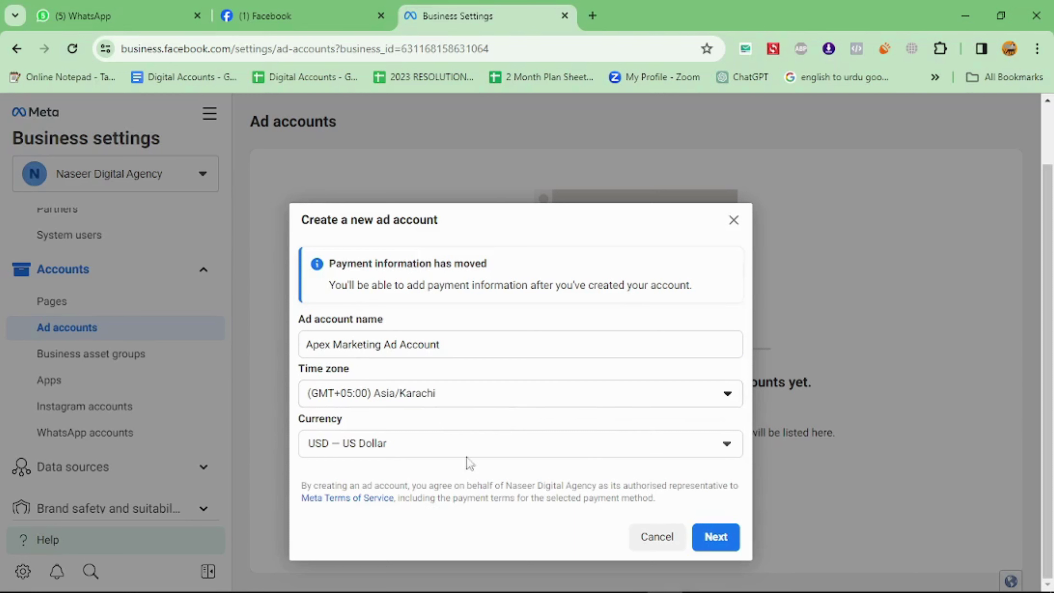
pyautogui.click(514, 453)
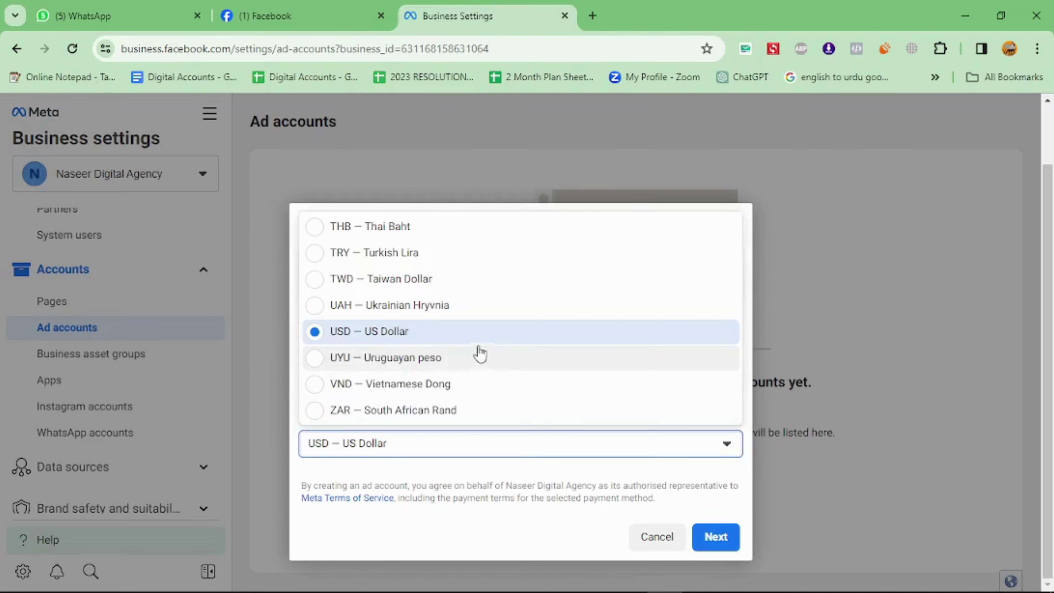
pyautogui.scroll(10, 507, 349)
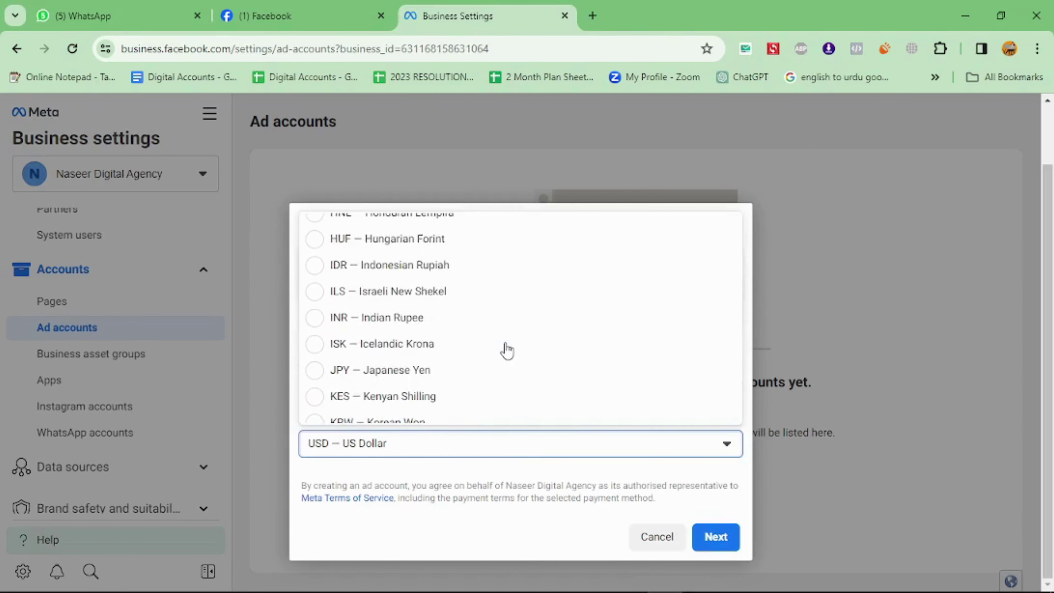
pyautogui.scroll(5, 506, 349)
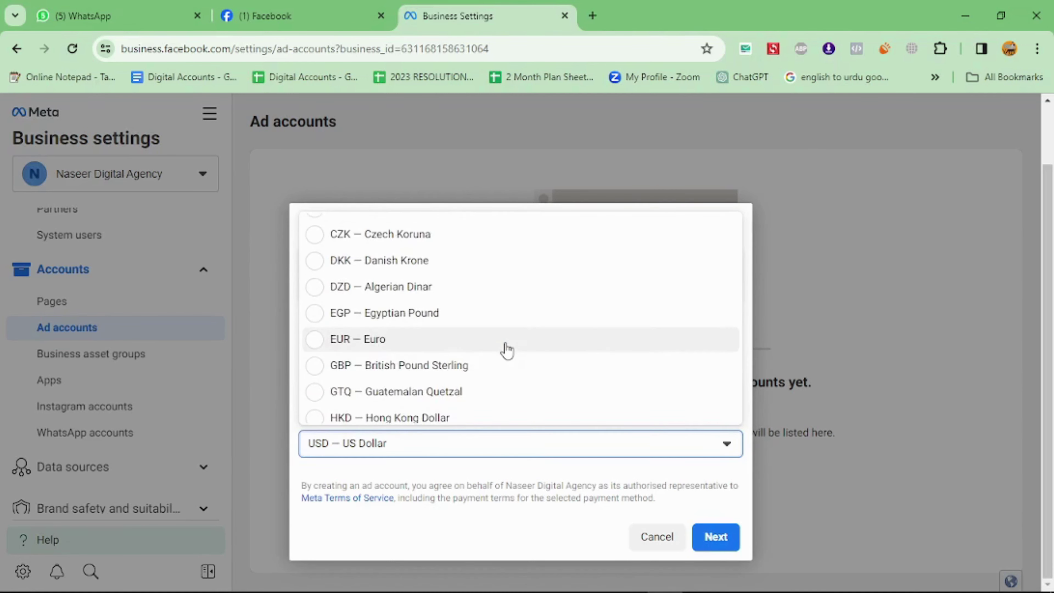
pyautogui.scroll(-10, 508, 349)
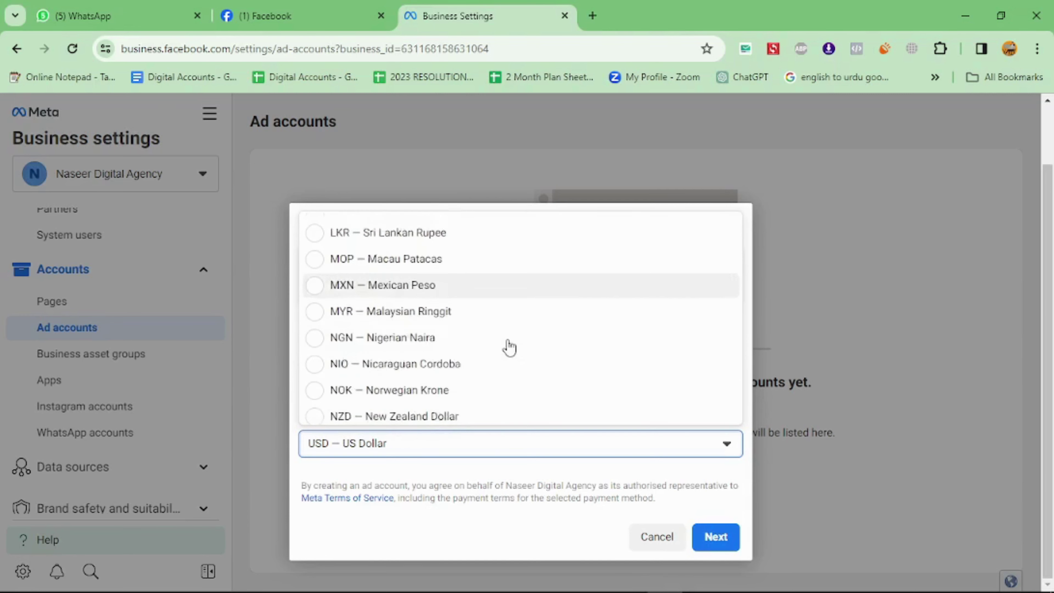
pyautogui.scroll(-5, 508, 348)
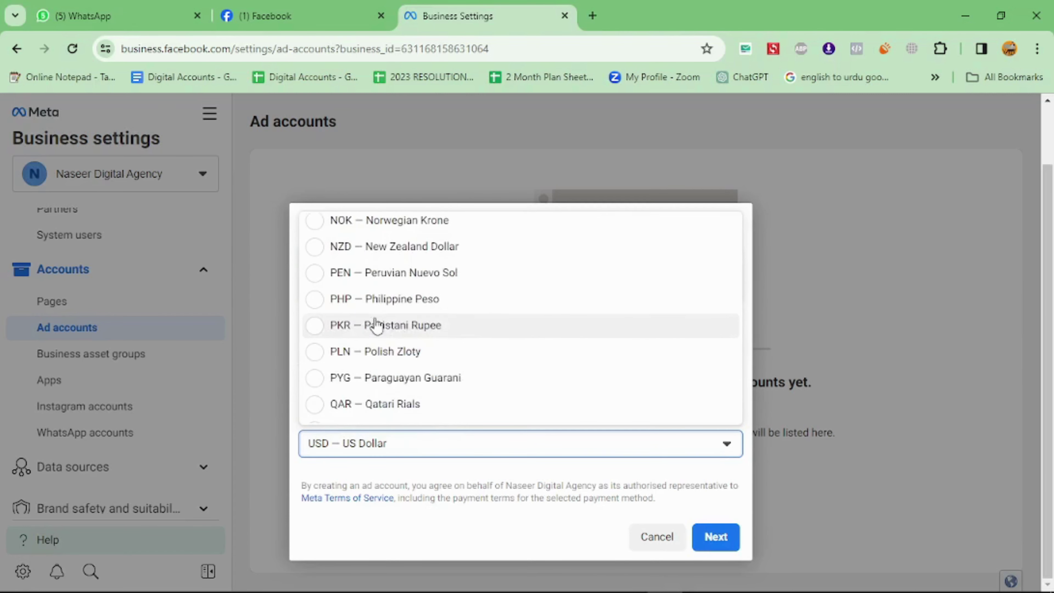
pyautogui.click(377, 327)
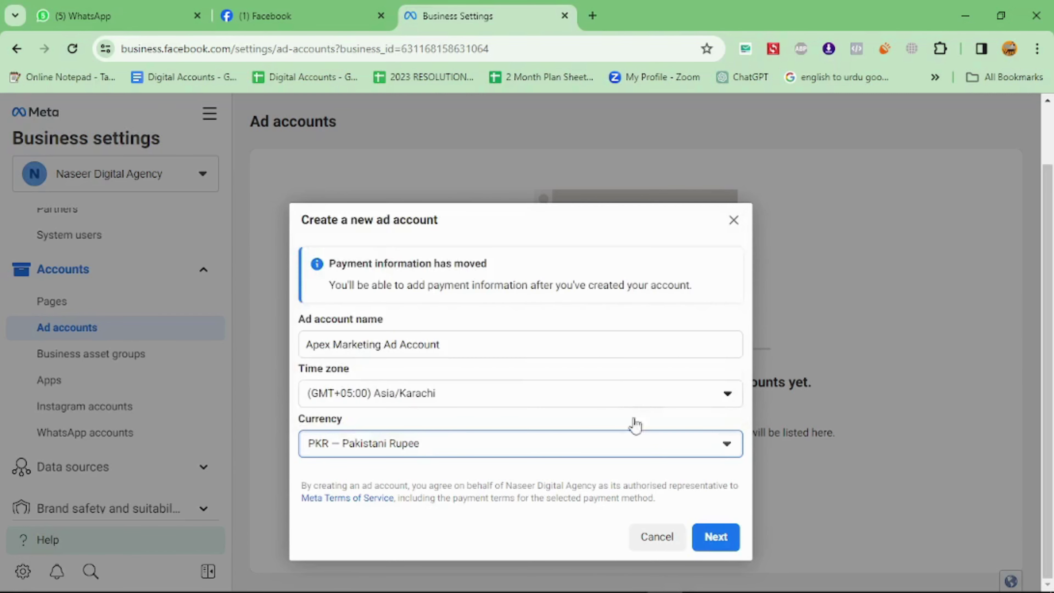
pyautogui.click(716, 540)
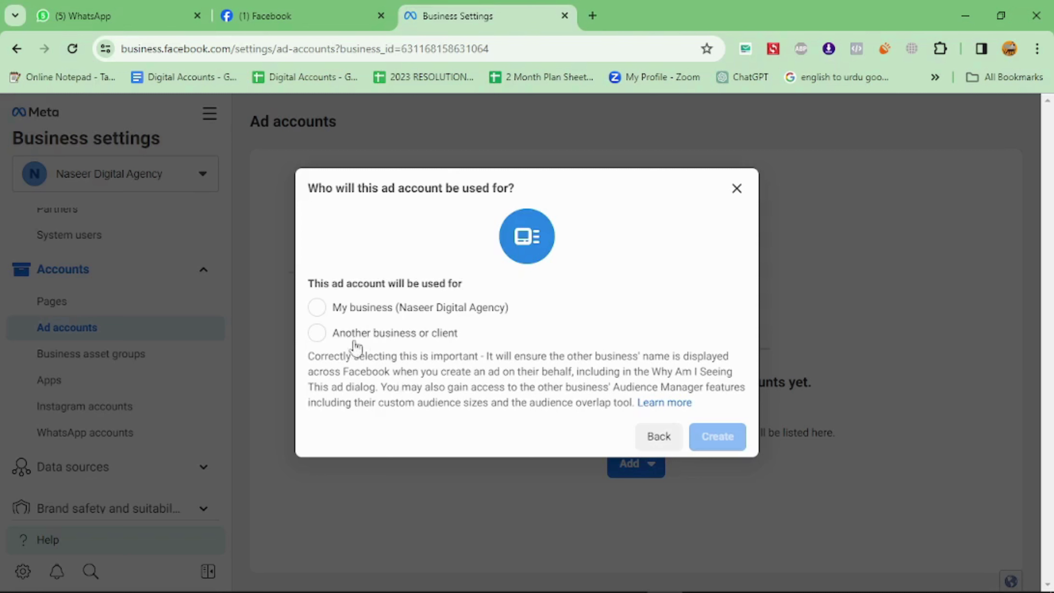
# Step: Set the ad account to be used for My business and create it
pyautogui.click(315, 312)
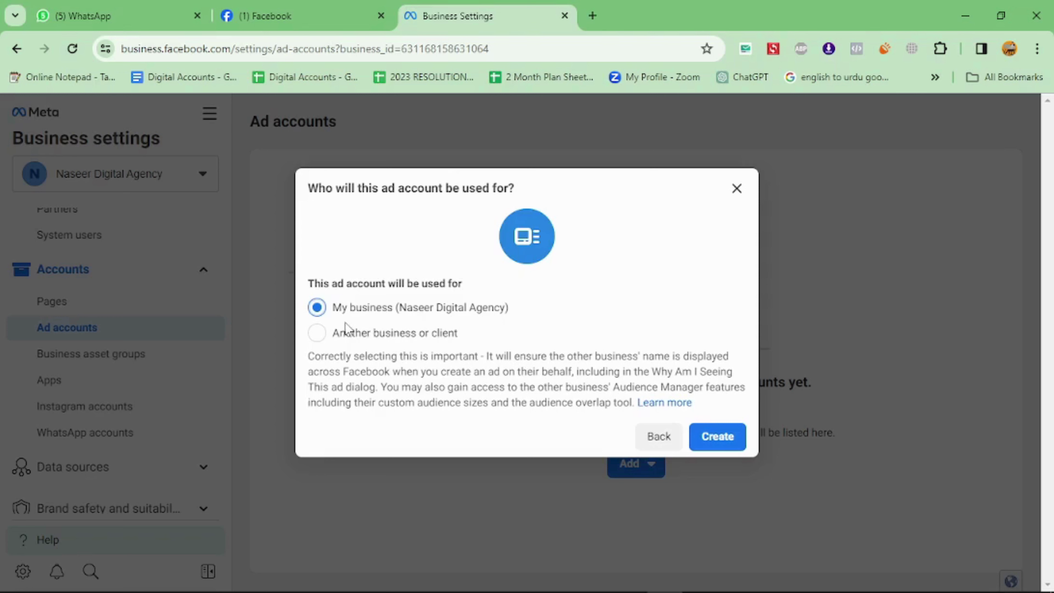
pyautogui.click(725, 439)
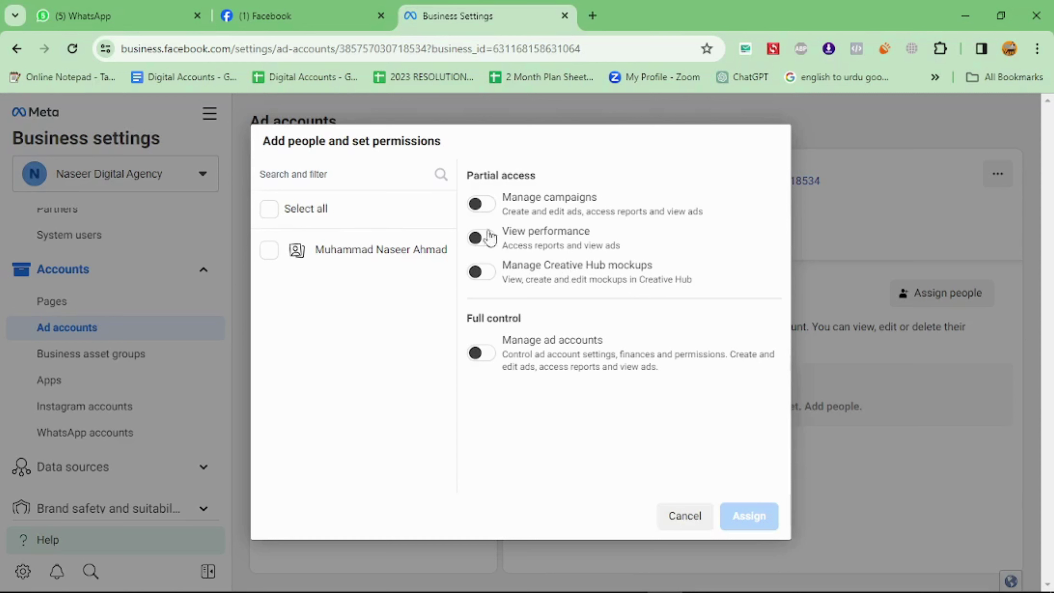
# Step: Assign the team member Manage ad accounts full control, then exit without adding payment info
pyautogui.click(447, 249)
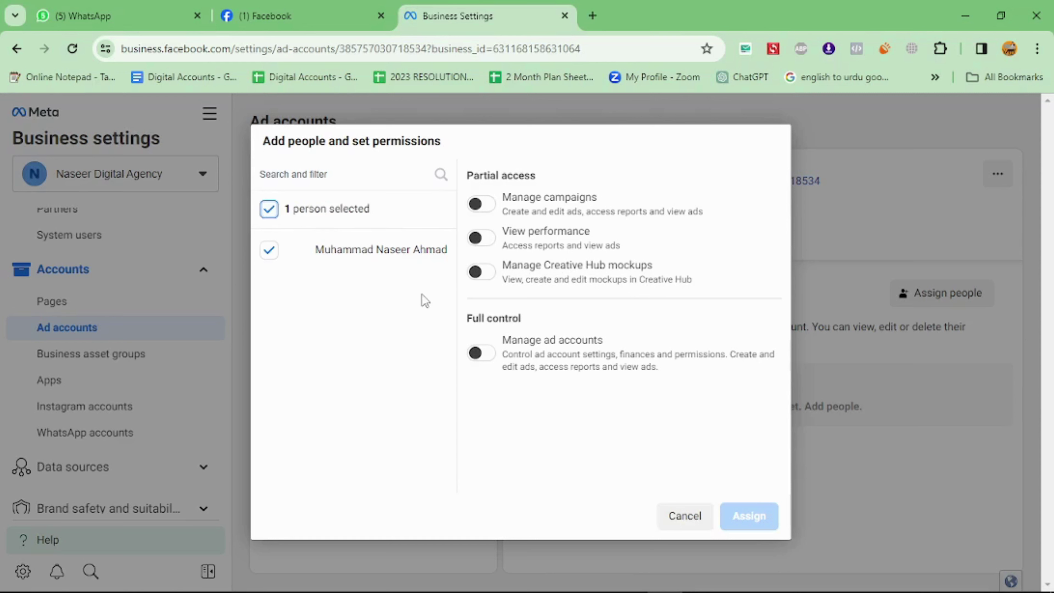
pyautogui.click(269, 211)
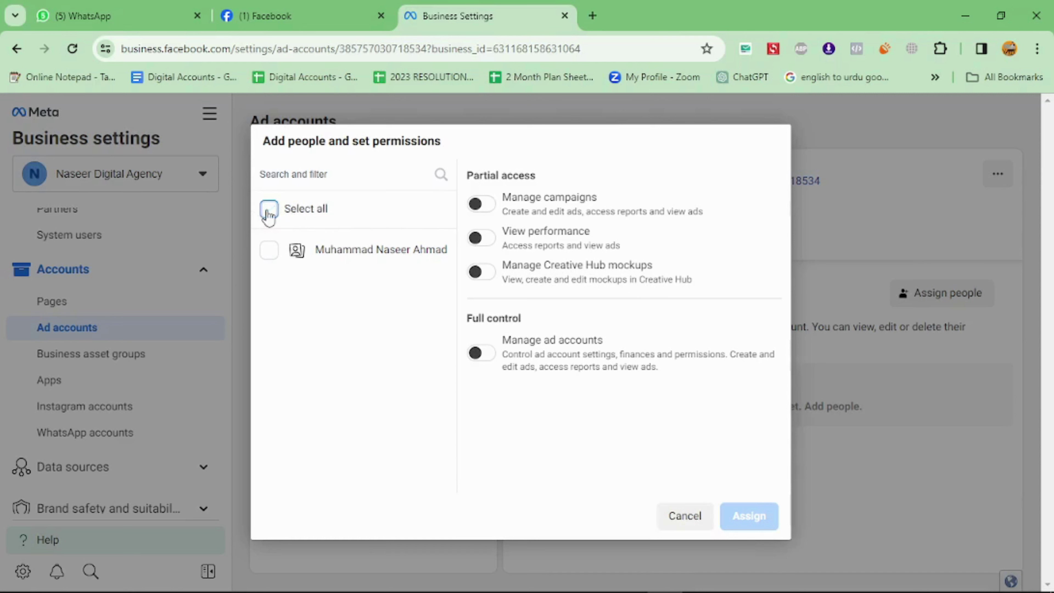
pyautogui.click(269, 211)
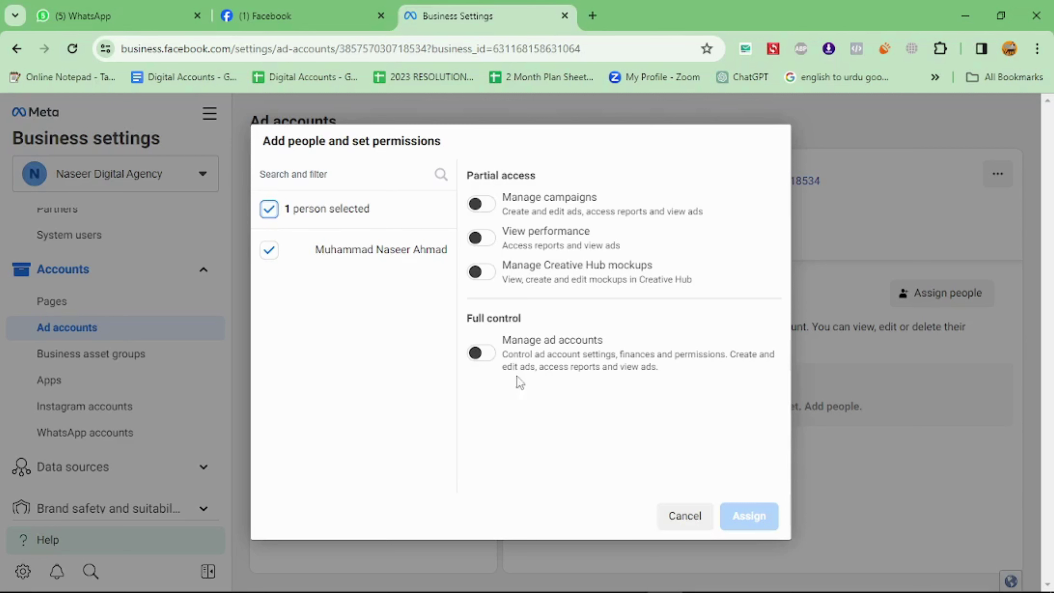
pyautogui.click(481, 358)
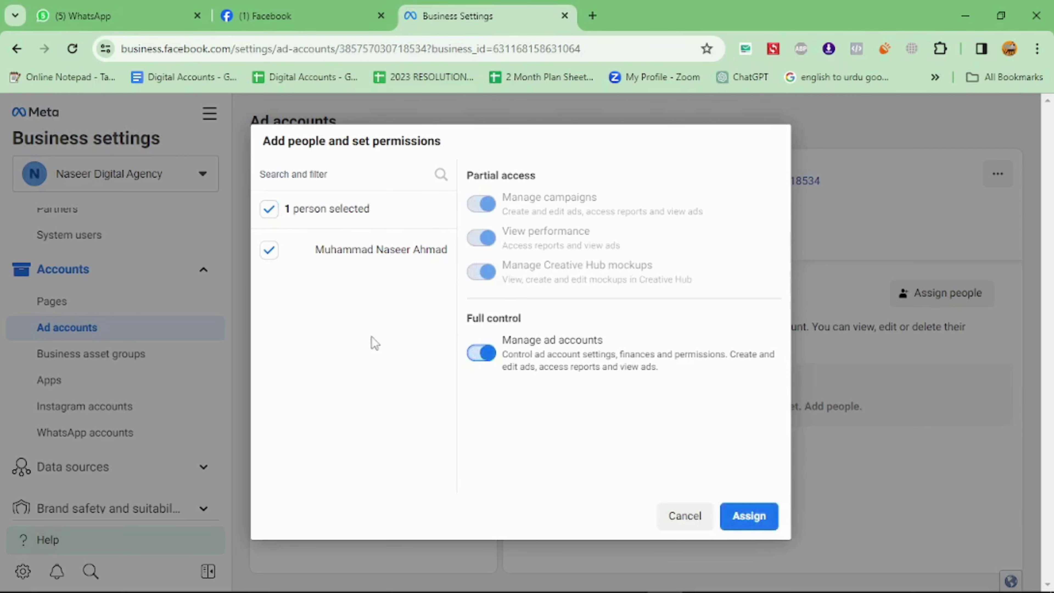
pyautogui.click(745, 520)
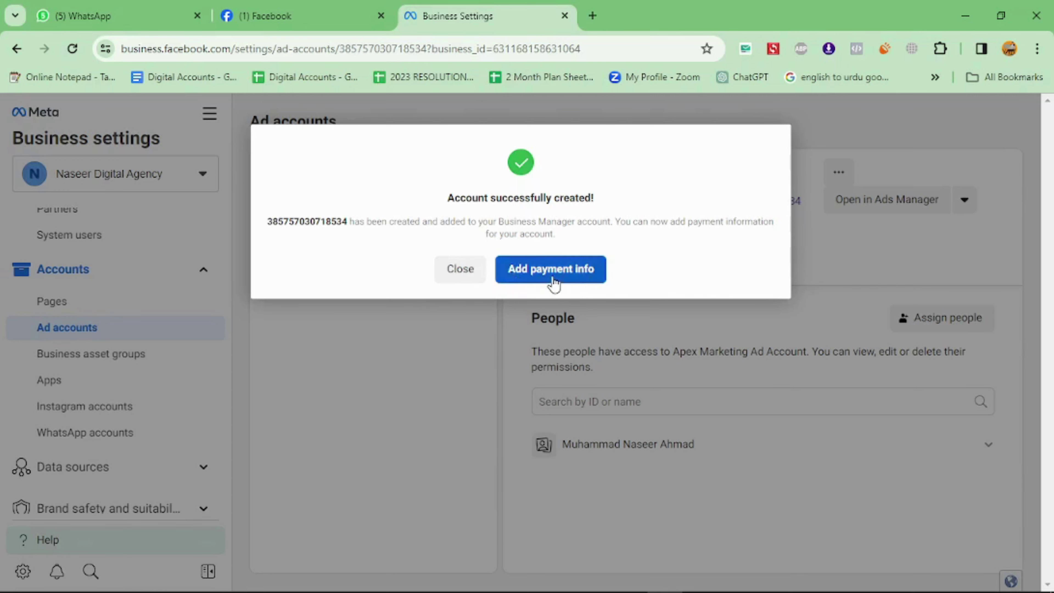
pyautogui.click(464, 275)
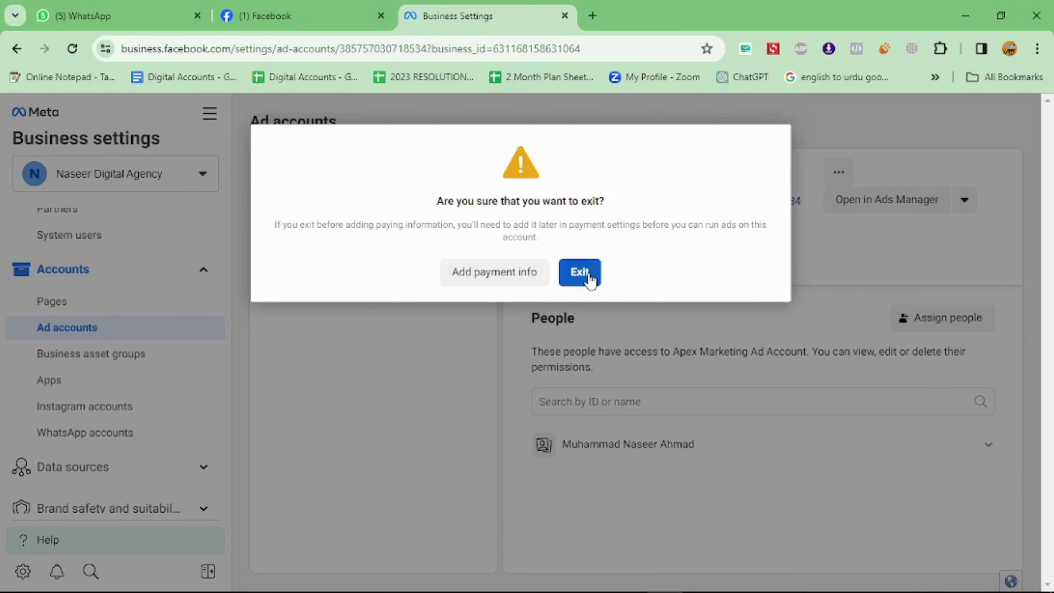
pyautogui.click(580, 273)
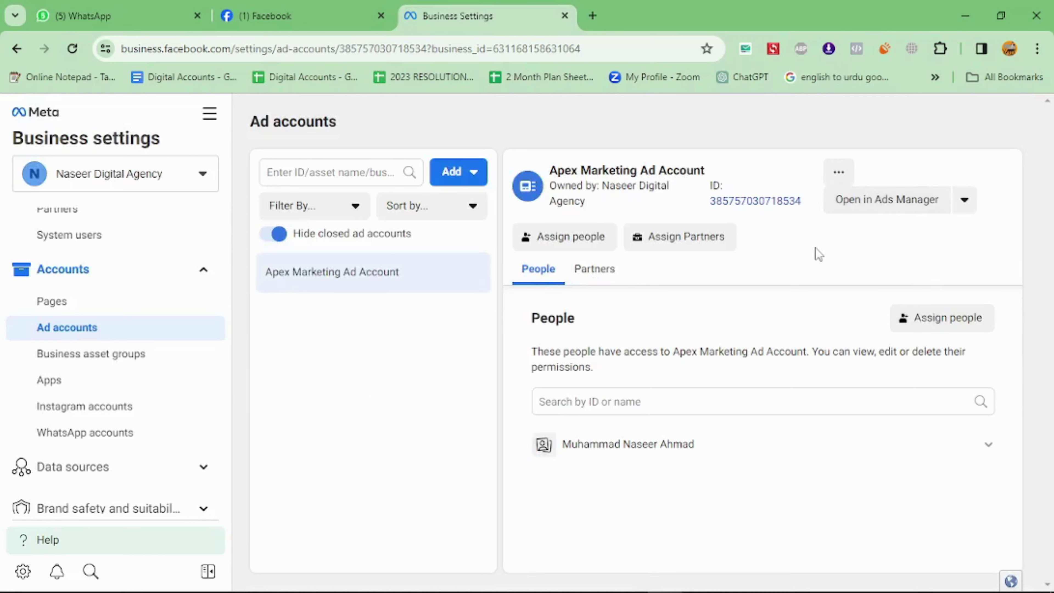
# Step: Open the Apex Marketing Ad Account in Ads Manager
pyautogui.click(868, 210)
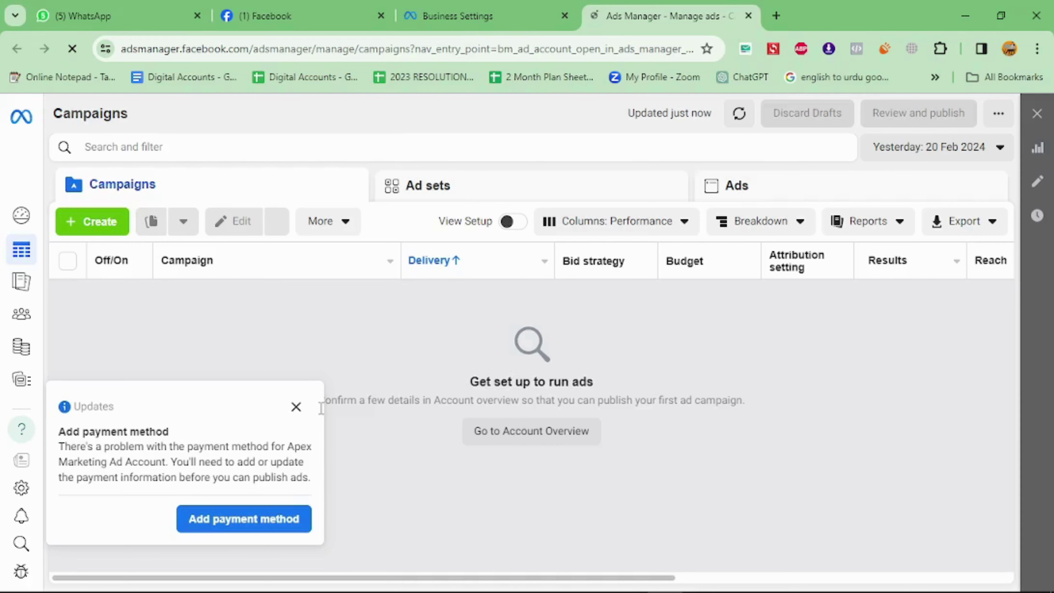
# Step: Dismiss the payment-method notice, check the ad account list, and return to Business settings
pyautogui.click(365, 127)
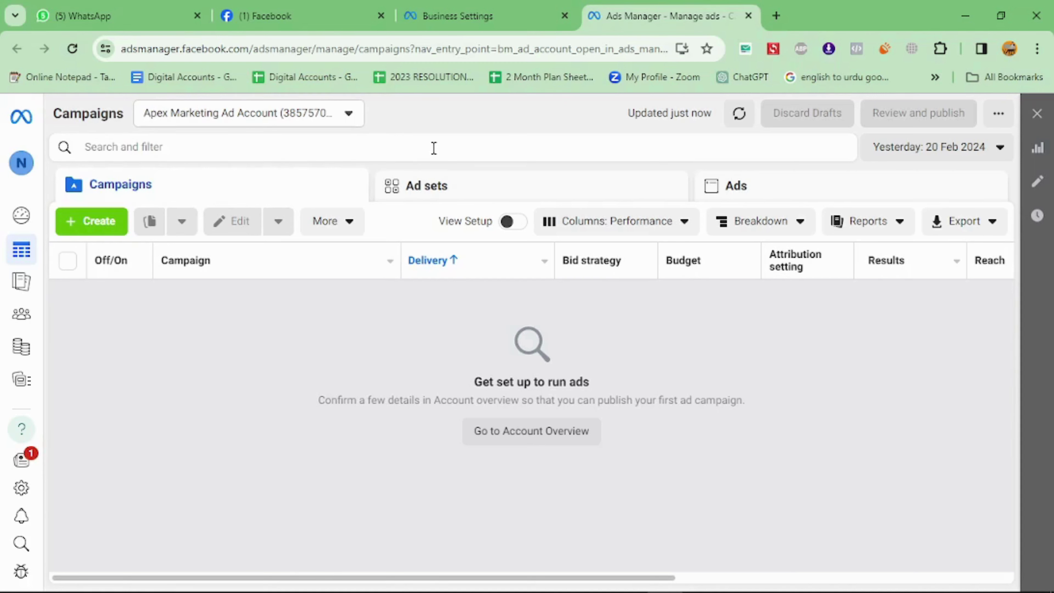
pyautogui.click(350, 114)
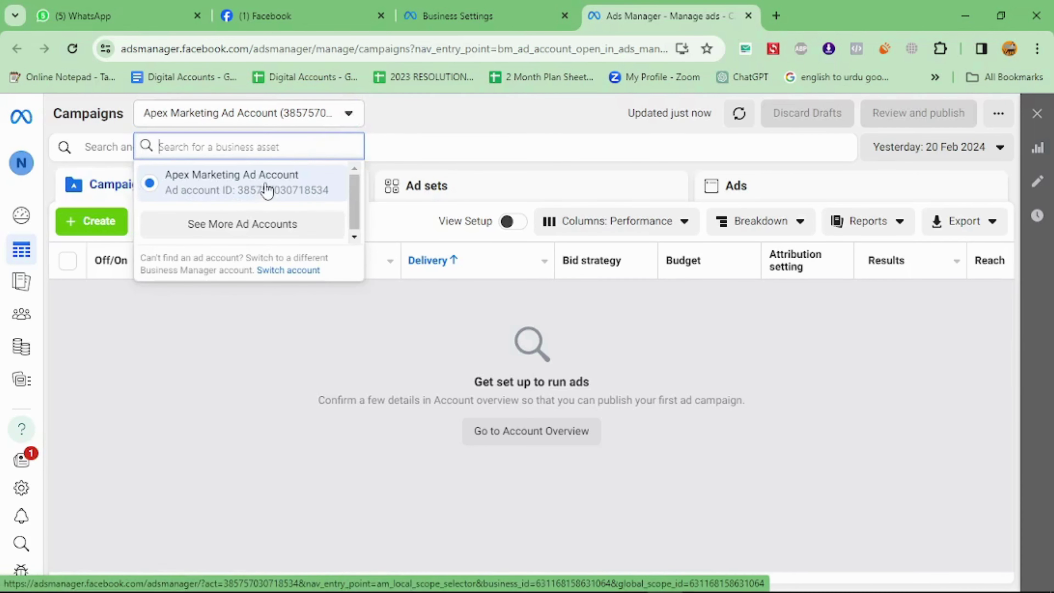
pyautogui.click(470, 137)
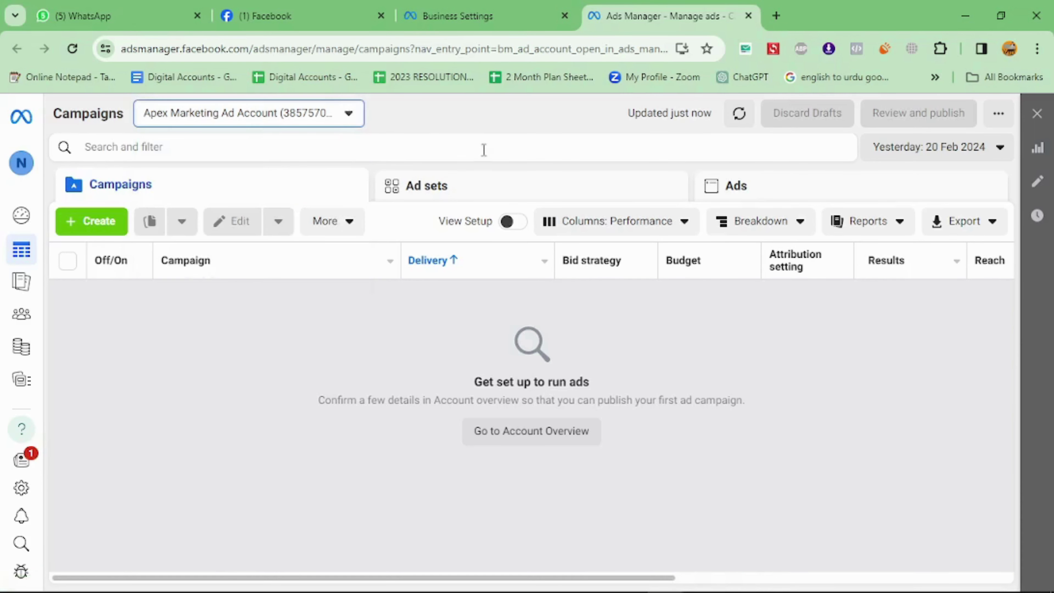
pyautogui.click(478, 16)
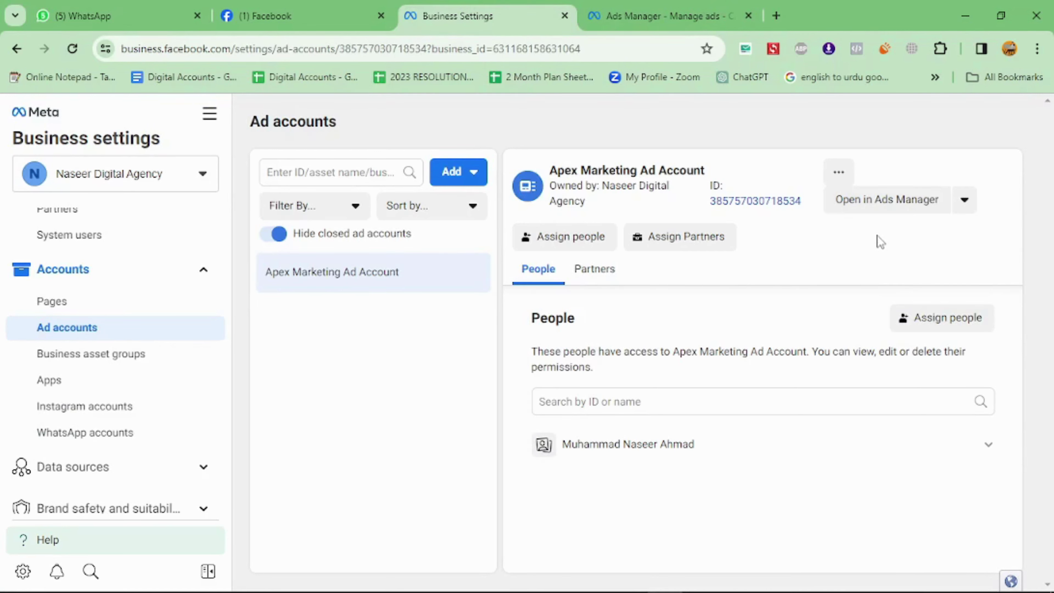
# Step: Open View Payment Methods for the Apex Marketing Ad Account
pyautogui.click(964, 201)
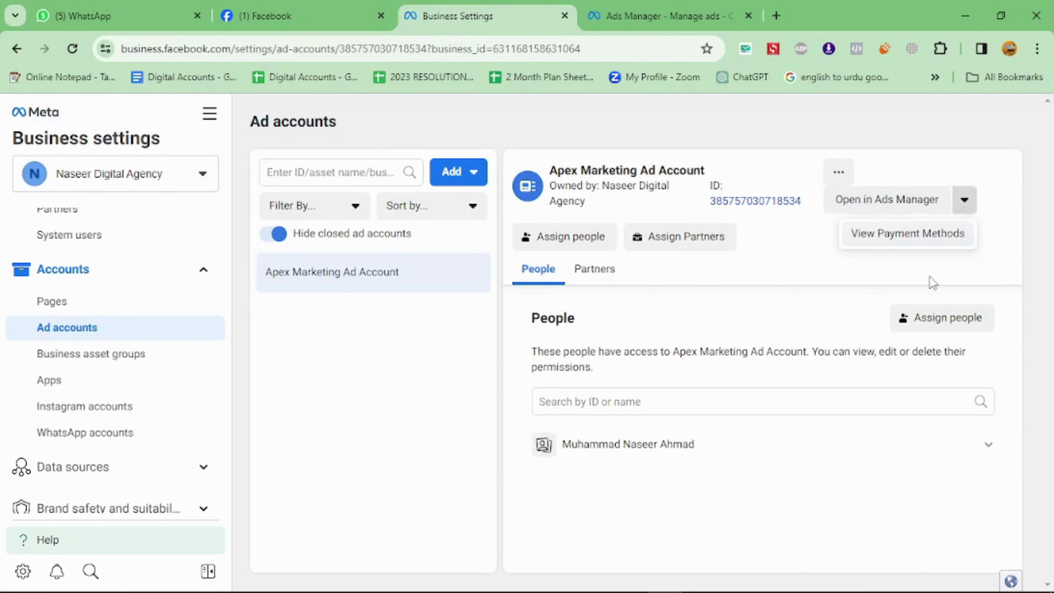
pyautogui.click(888, 244)
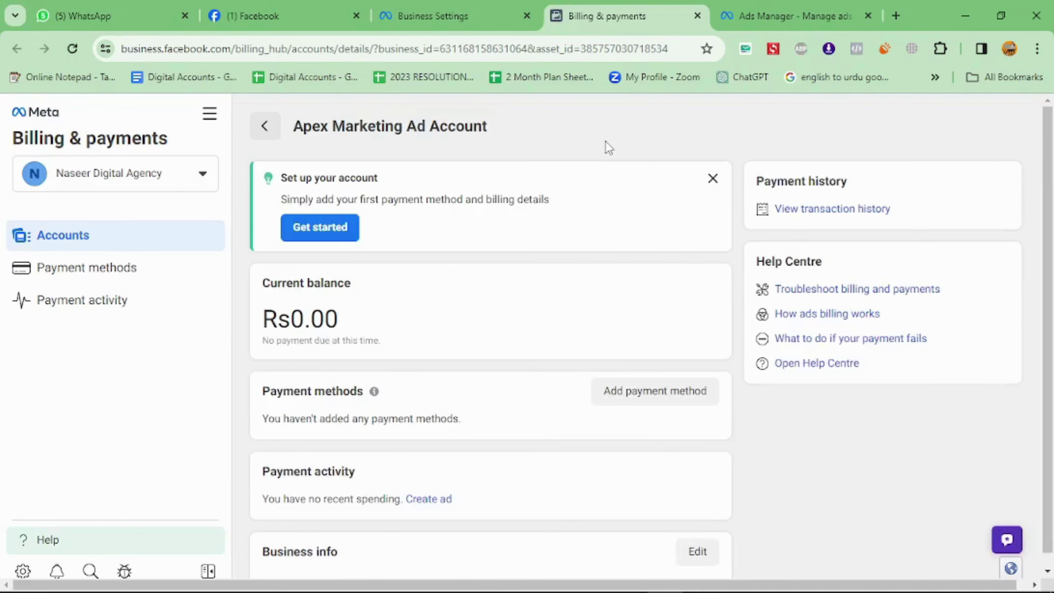
# Step: Dismiss the 'Set up your account' banner and begin adding a payment method
pyautogui.scroll(-2, 592, 285)
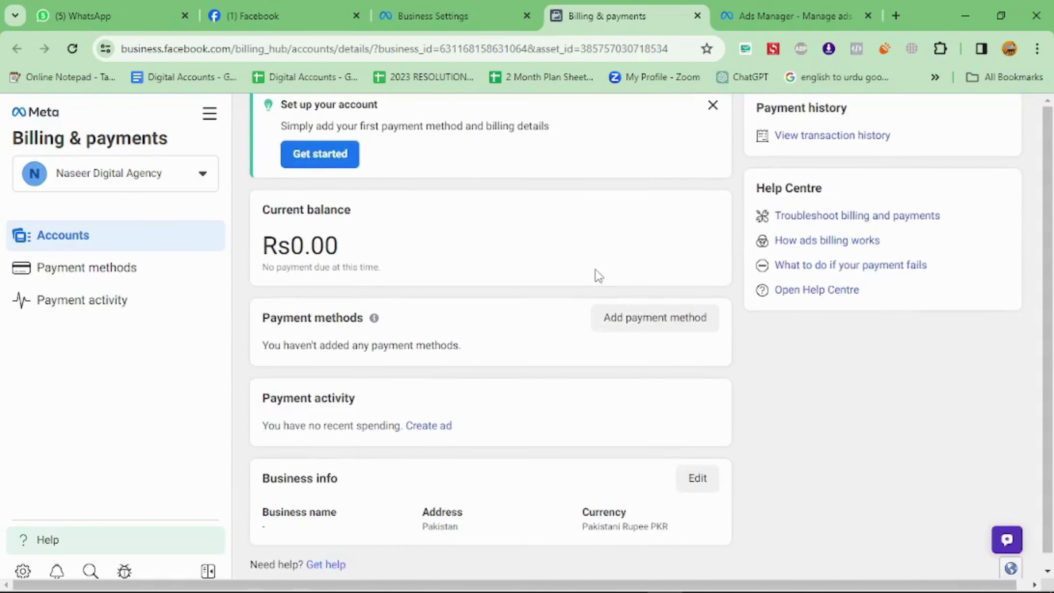
pyautogui.scroll(2, 575, 278)
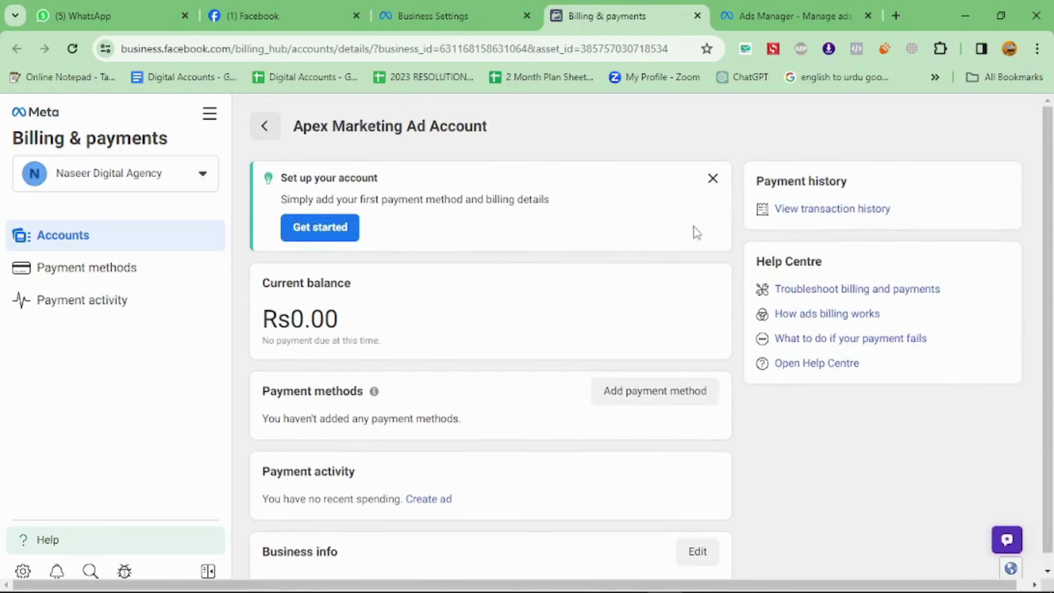
pyautogui.click(713, 179)
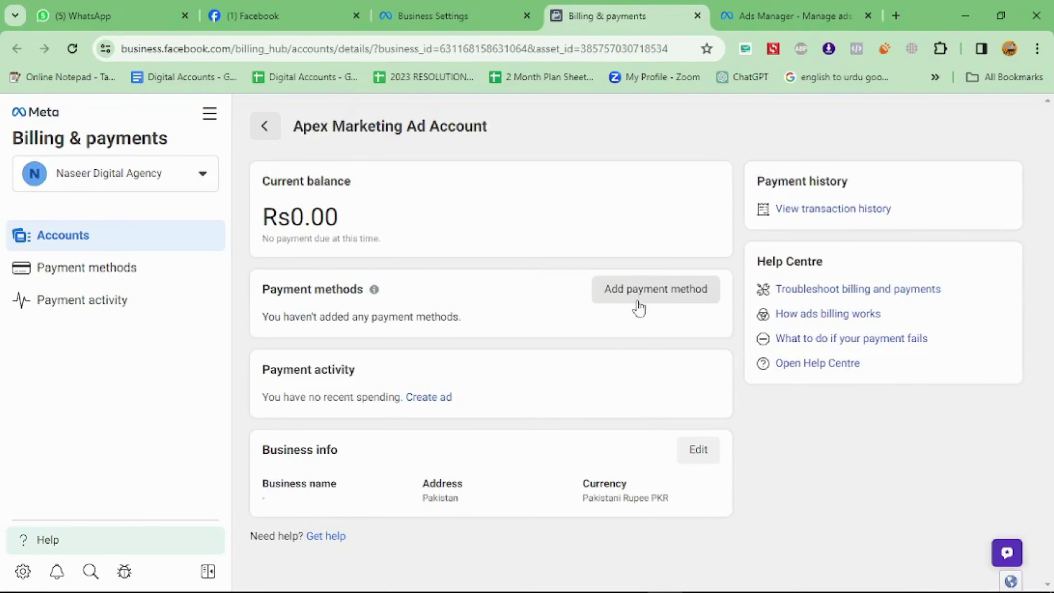
pyautogui.click(674, 301)
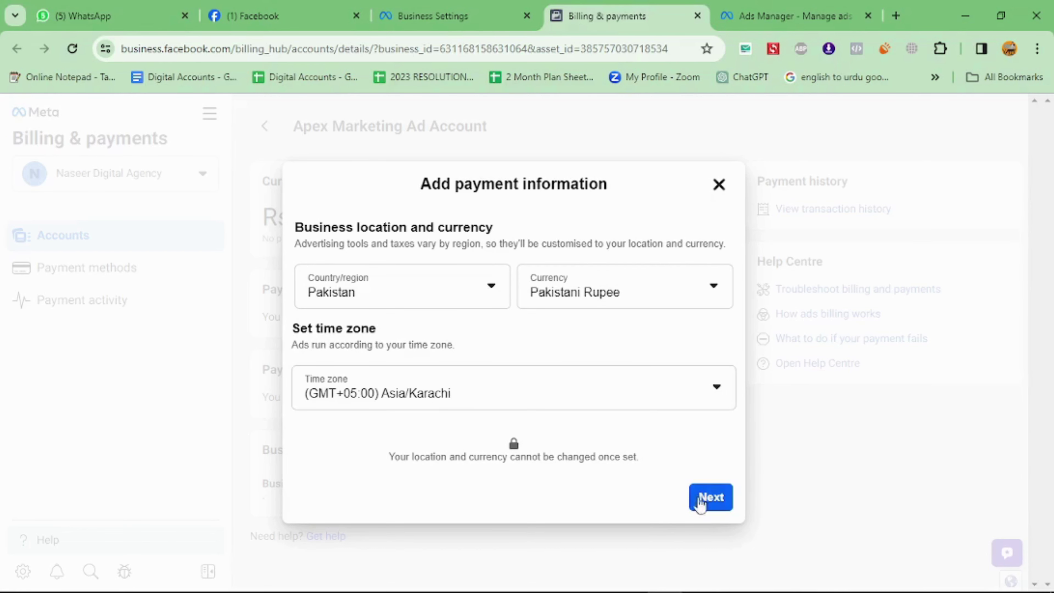
# Step: Accept Pakistan, Pakistani Rupee and Asia/Karachi, then proceed with Debit or credit card payment
pyautogui.click(712, 499)
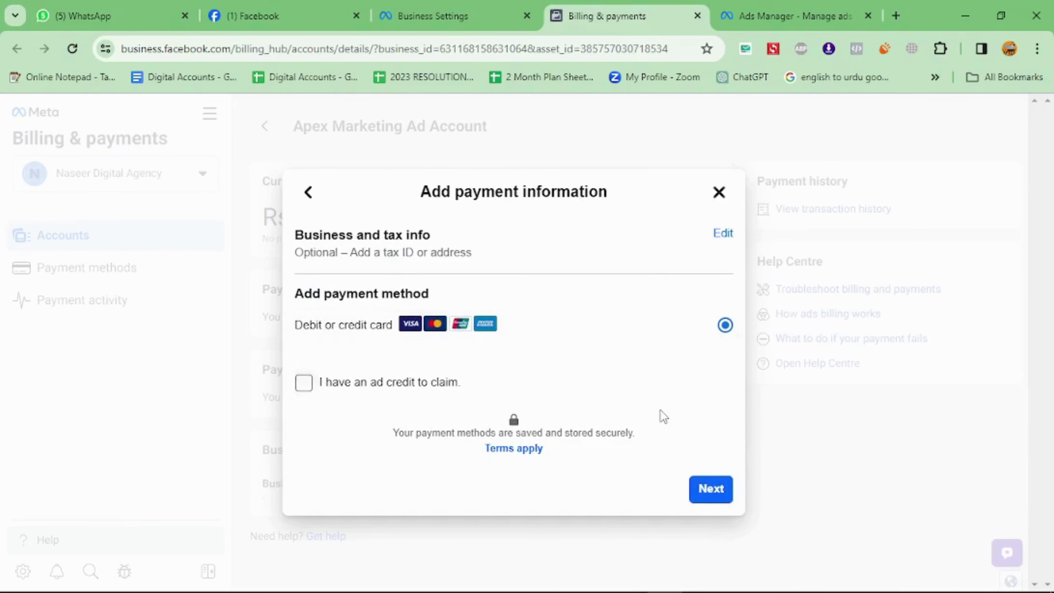
pyautogui.click(712, 490)
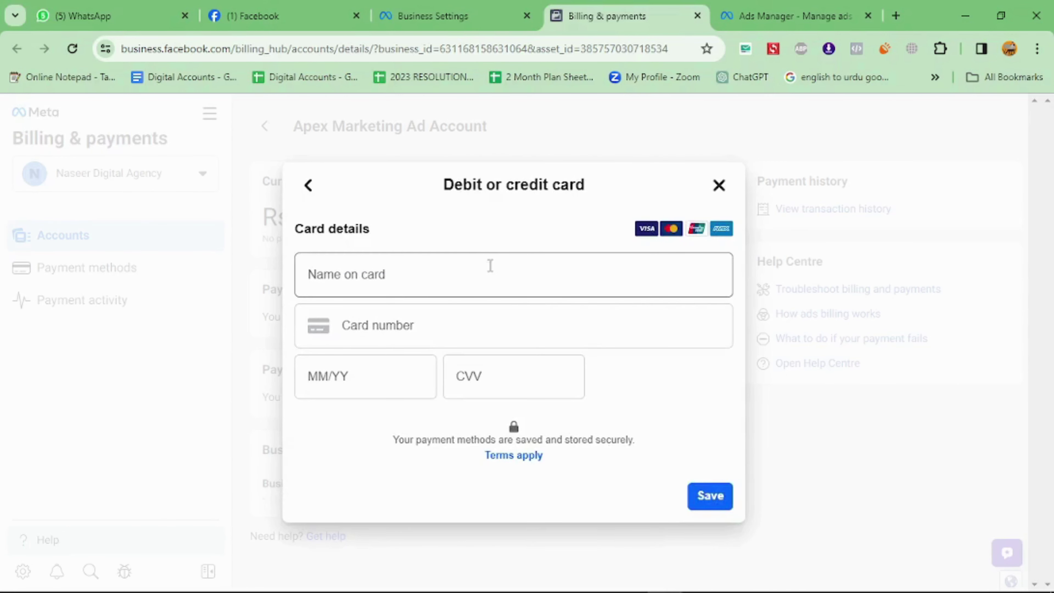
# Step: Step through the empty card name, number, MM/YY and CVV fields, then close the form unsaved
pyautogui.click(490, 266)
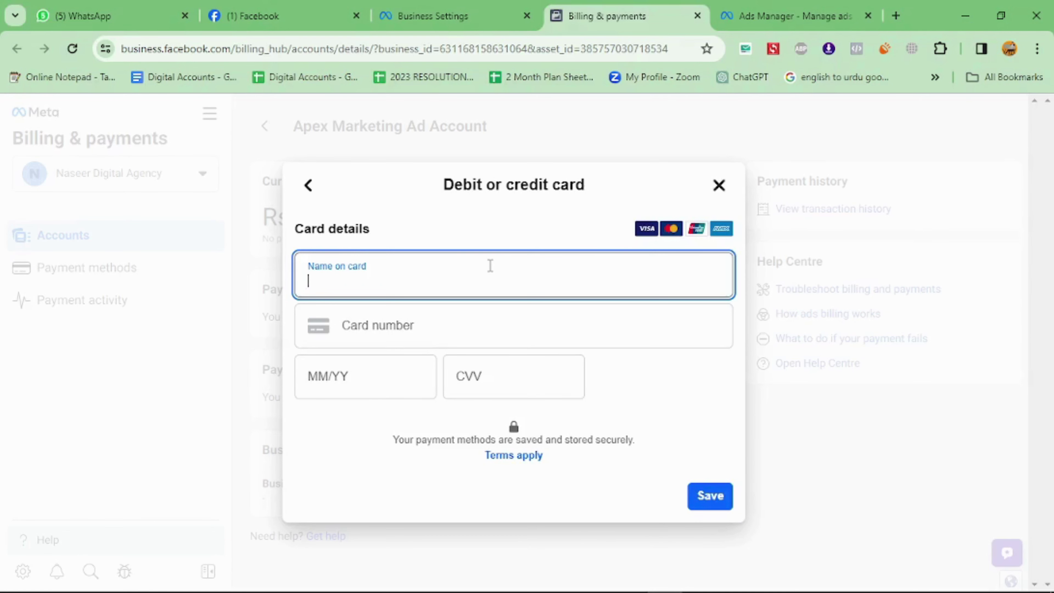
pyautogui.click(451, 326)
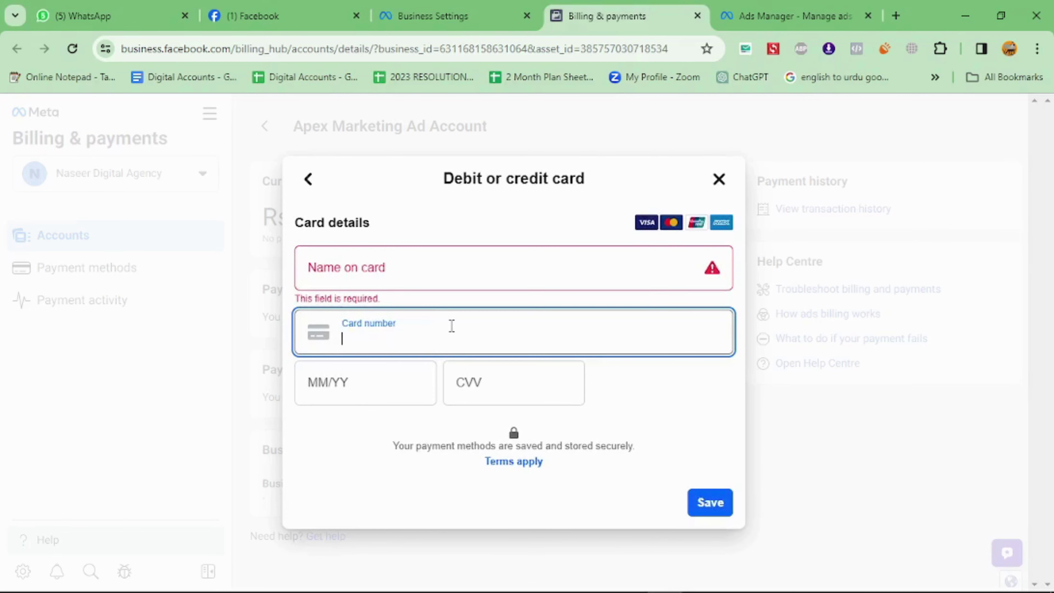
pyautogui.click(389, 383)
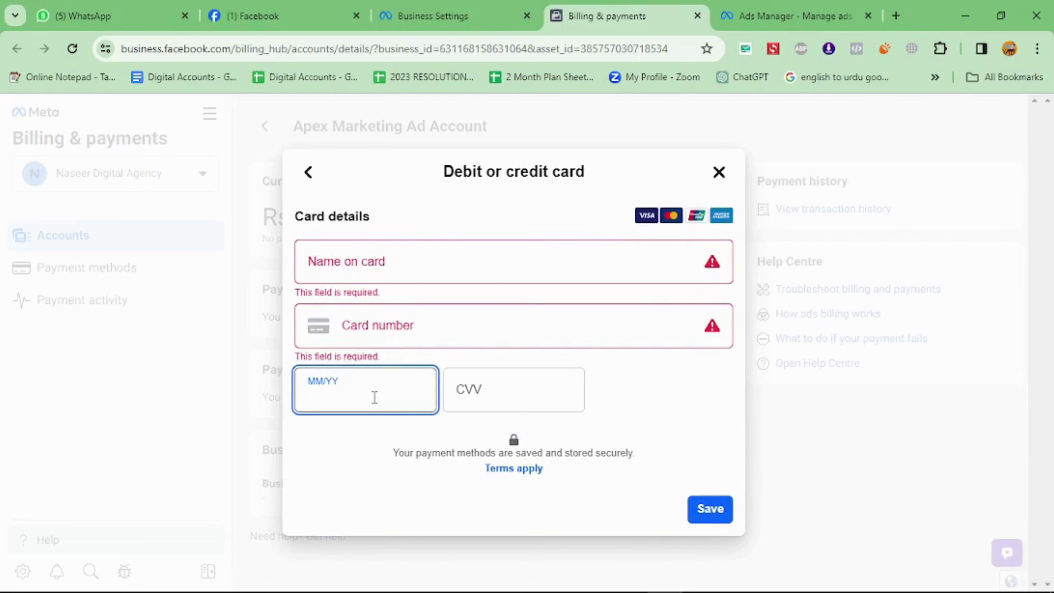
pyautogui.click(511, 398)
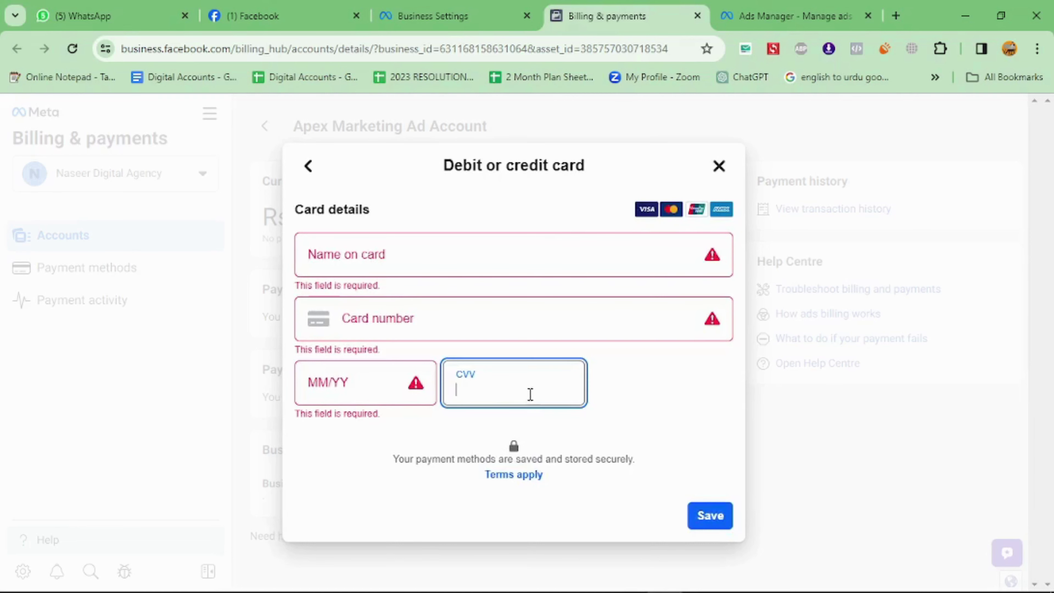
pyautogui.click(615, 398)
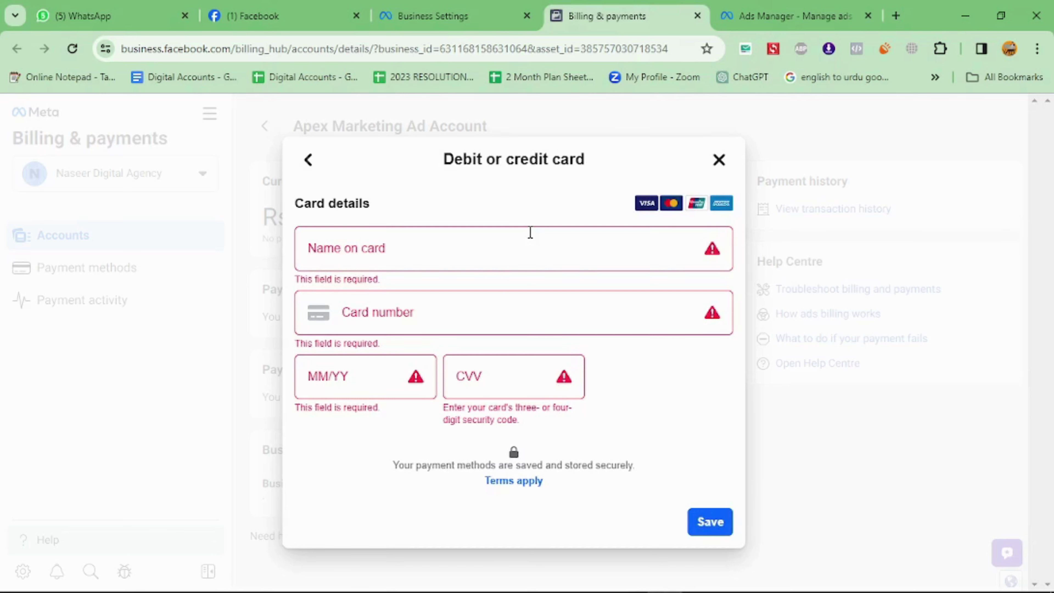
pyautogui.click(722, 170)
pyautogui.click(720, 169)
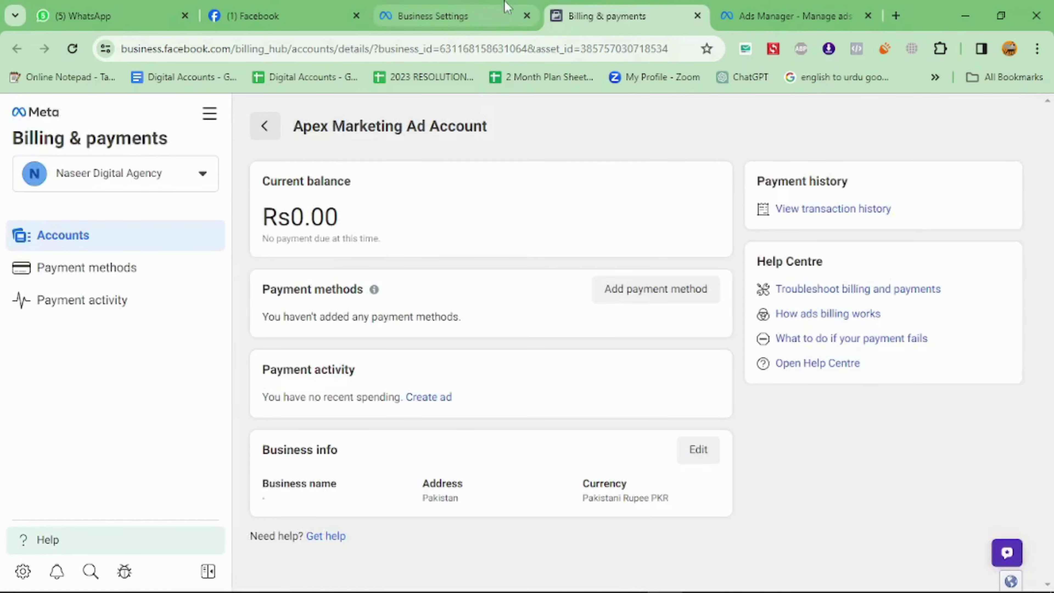
# Step: Go back via Business Settings to Ads Manager's Campaigns page and start a new campaign with + Create
pyautogui.click(516, 11)
pyautogui.click(797, 7)
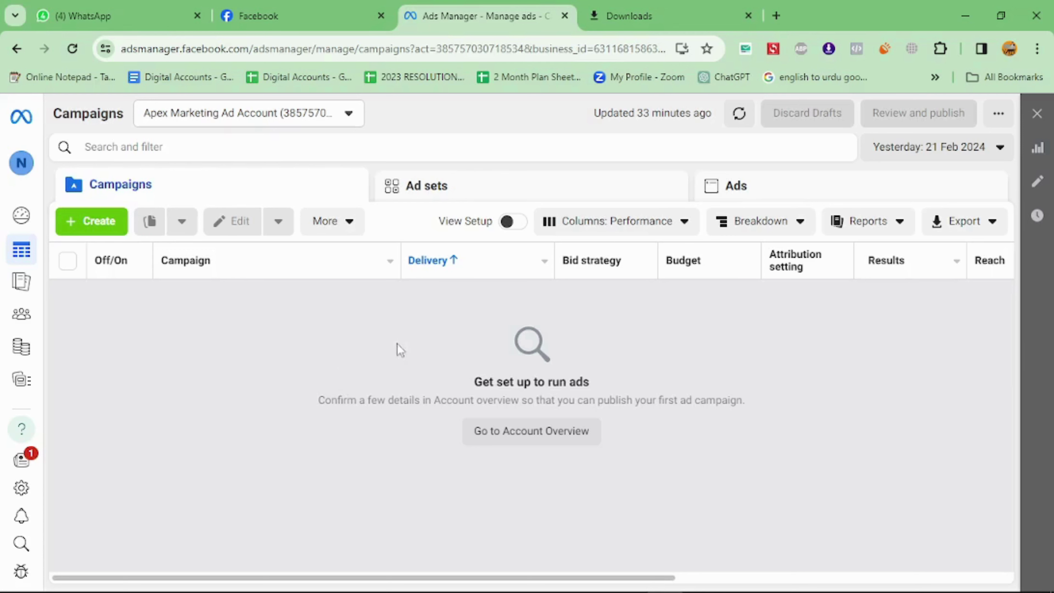
pyautogui.click(102, 224)
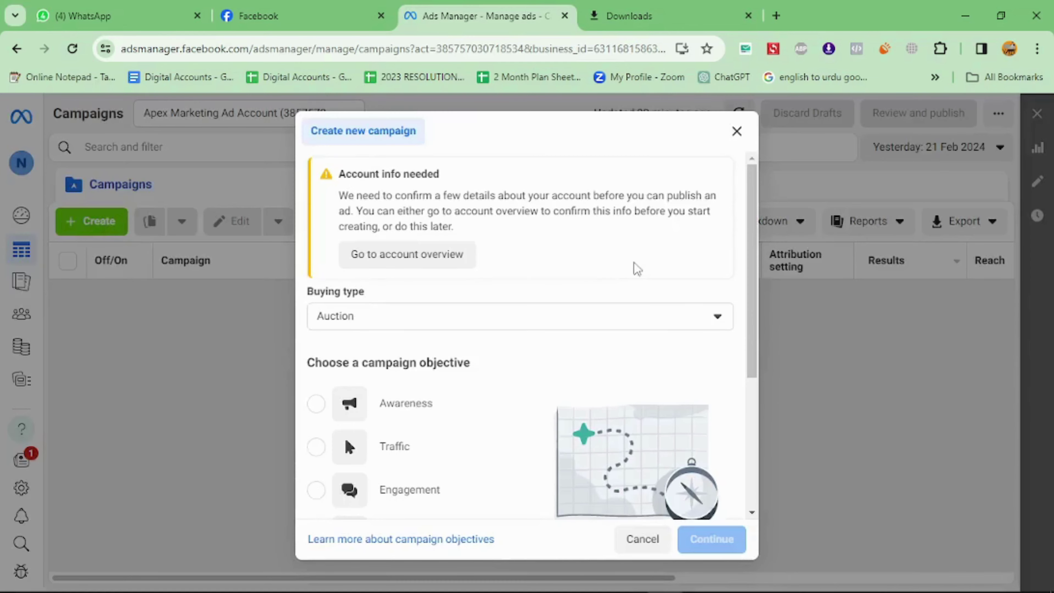
# Step: Scroll the objective list, reading descriptions of Awareness, Traffic, Engagement, Leads, App promotion and Sales
pyautogui.scroll(-3, 637, 268)
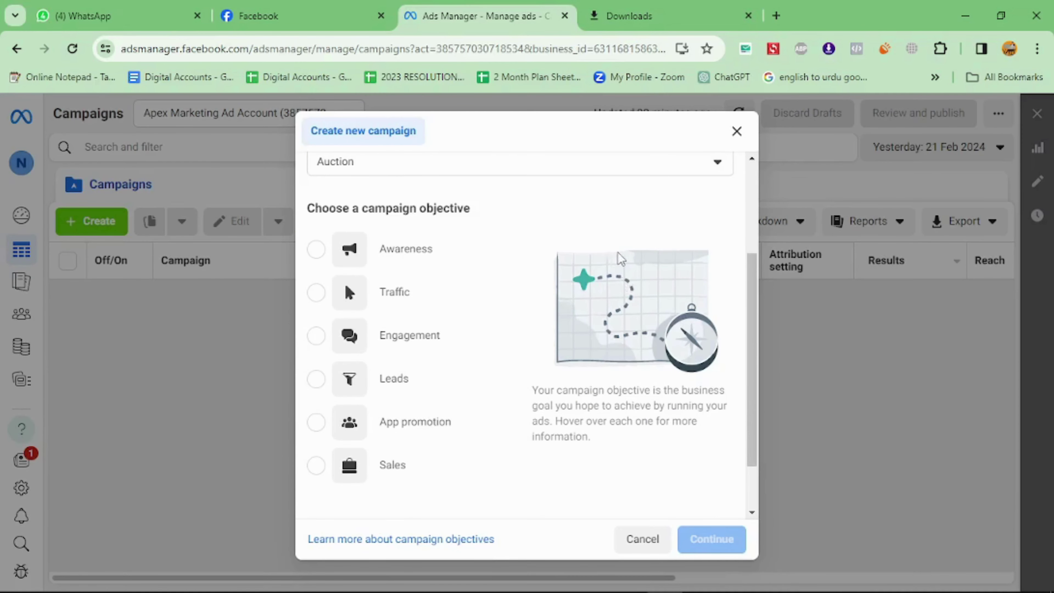
pyautogui.scroll(-2, 615, 274)
pyautogui.scroll(5, 581, 299)
pyautogui.scroll(-3, 590, 316)
pyautogui.scroll(3, 583, 317)
pyautogui.scroll(-4, 583, 316)
pyautogui.scroll(4, 583, 318)
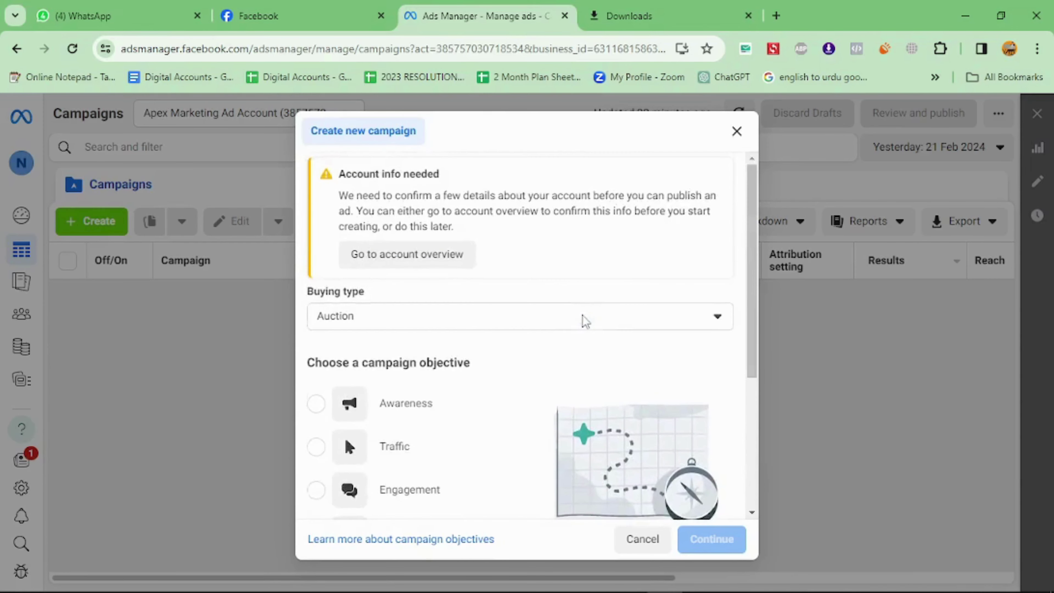
pyautogui.scroll(-2, 578, 332)
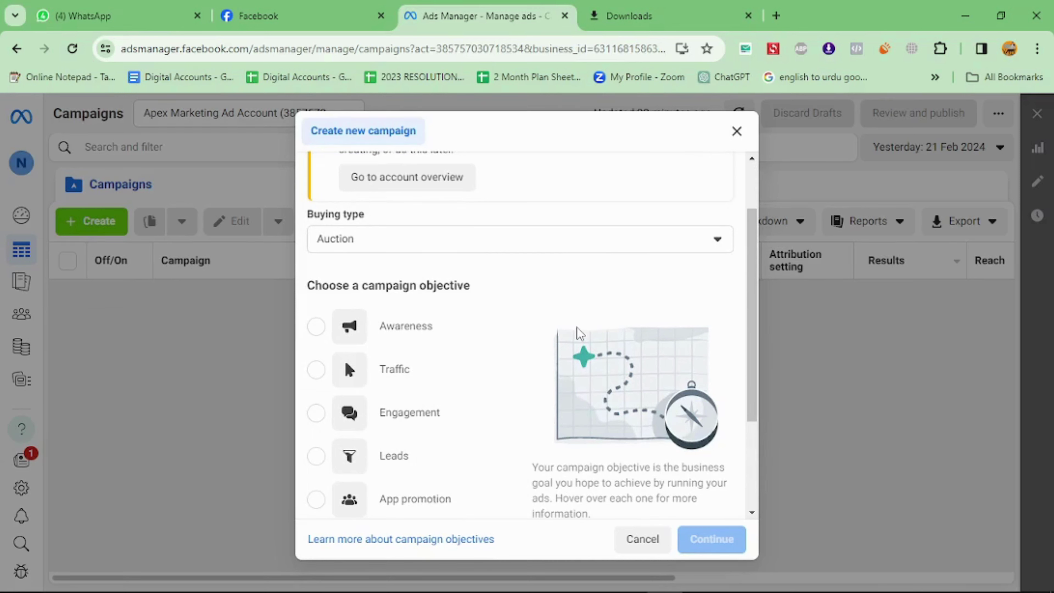
pyautogui.scroll(-2, 579, 332)
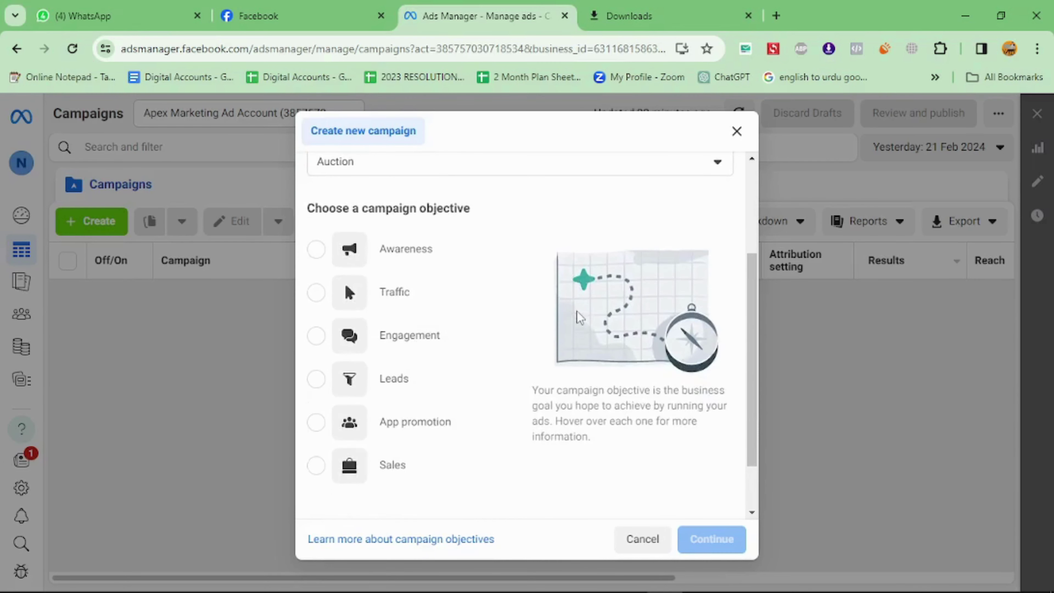
pyautogui.moveTo(344, 252)
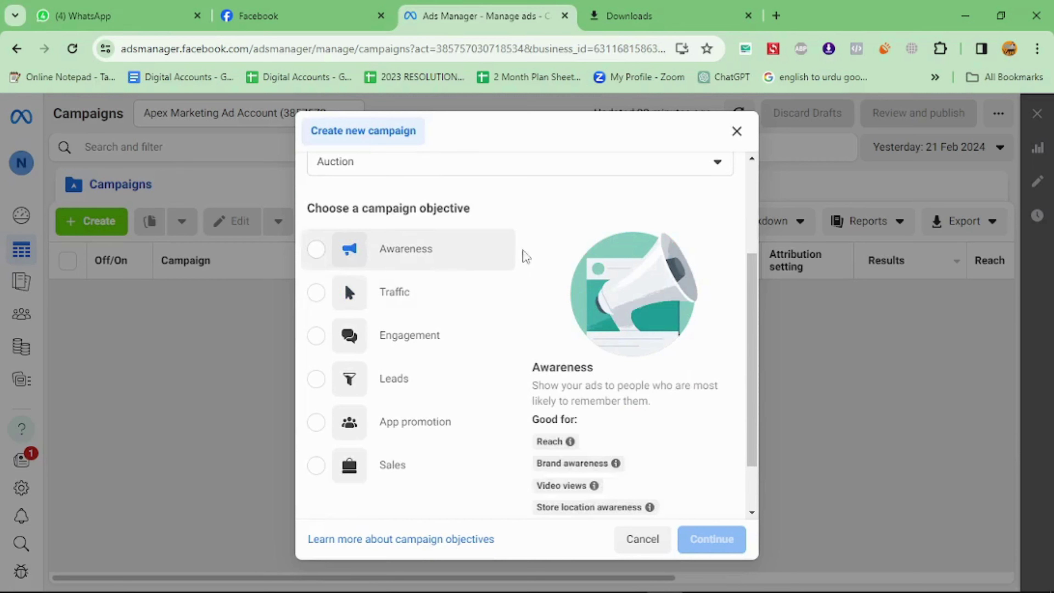
pyautogui.scroll(-2, 341, 306)
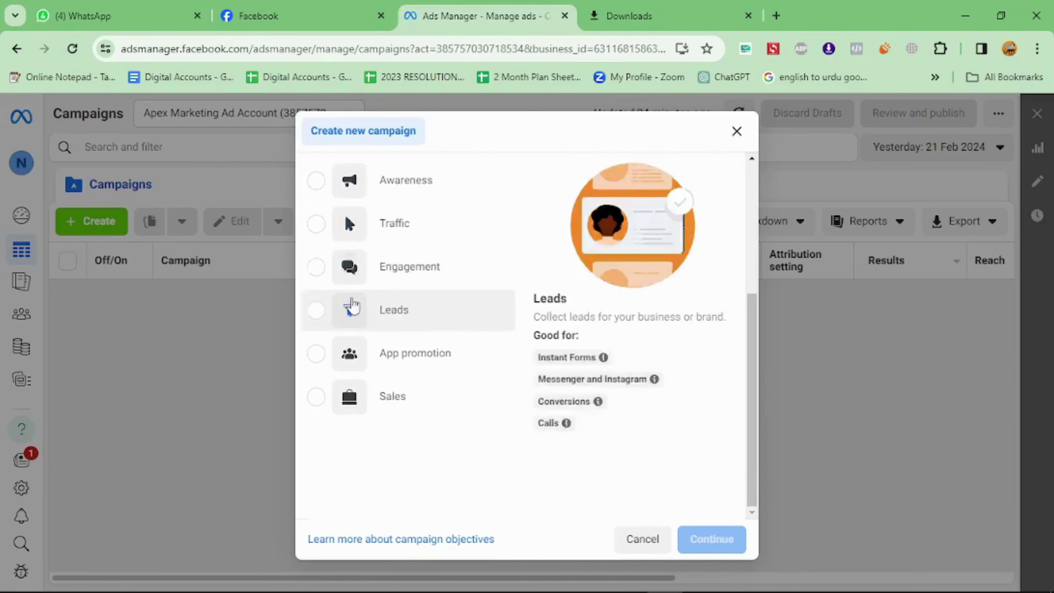
pyautogui.scroll(2, 388, 266)
pyautogui.moveTo(389, 266)
pyautogui.moveTo(349, 301)
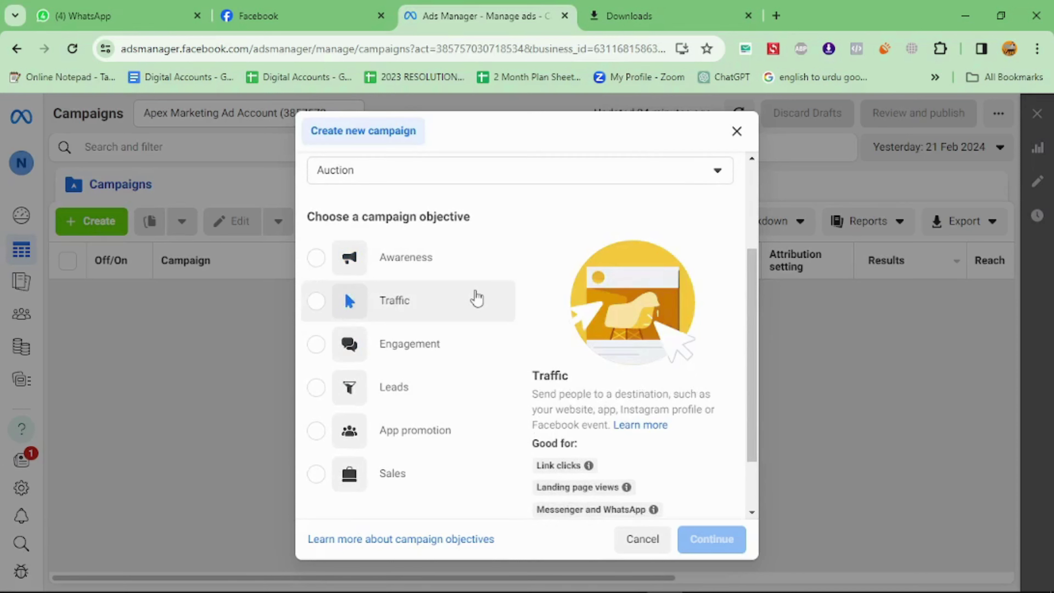
pyautogui.scroll(-2, 504, 299)
pyautogui.moveTo(430, 275)
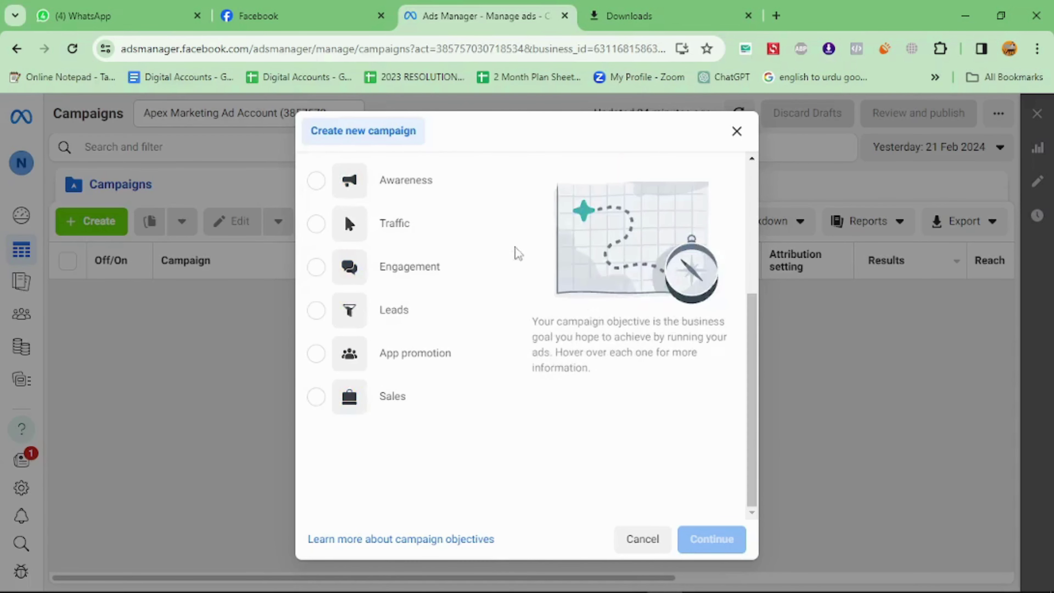
# Step: Choose the Engagement objective with Manual engagement campaign setup to create the draft
pyautogui.scroll(5, 505, 276)
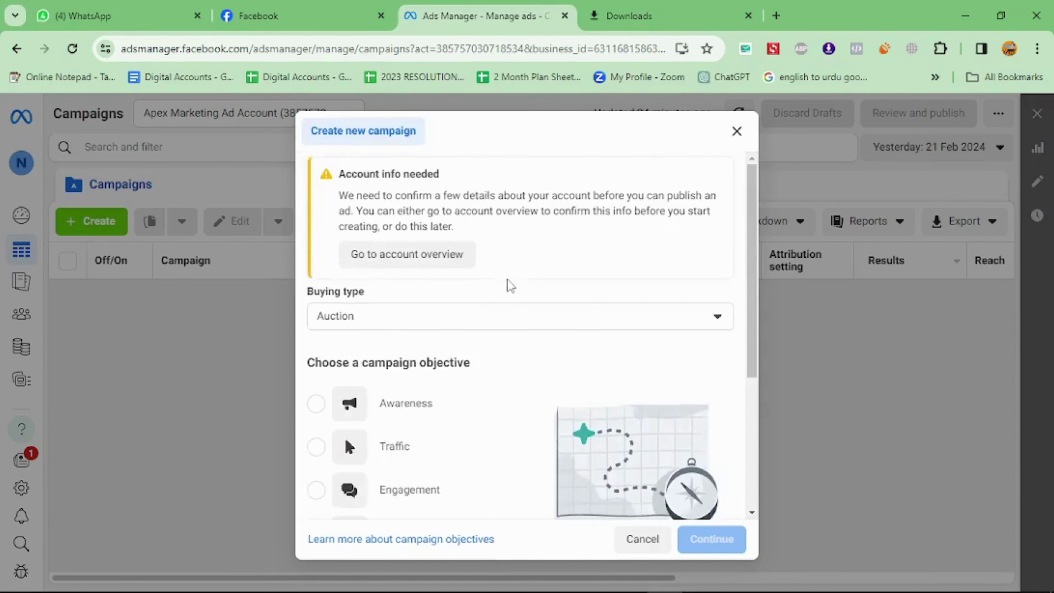
pyautogui.scroll(-4, 498, 299)
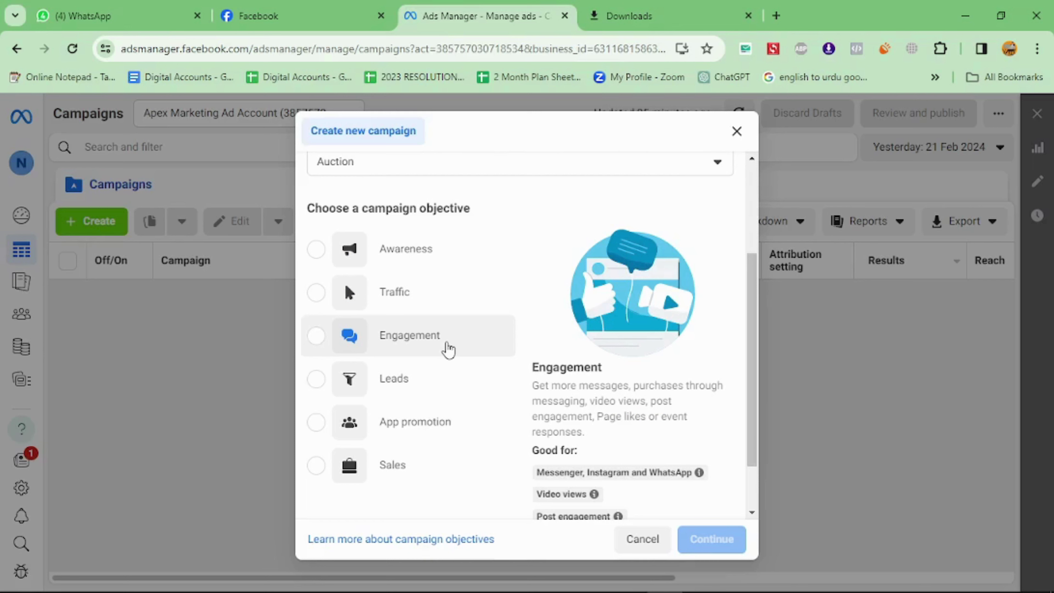
pyautogui.click(448, 349)
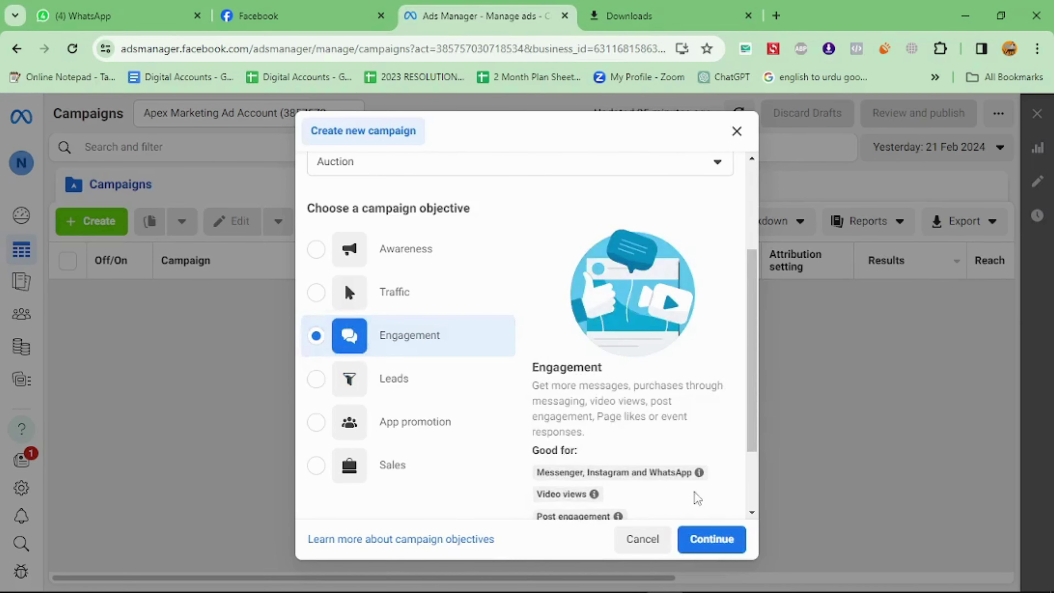
pyautogui.click(713, 540)
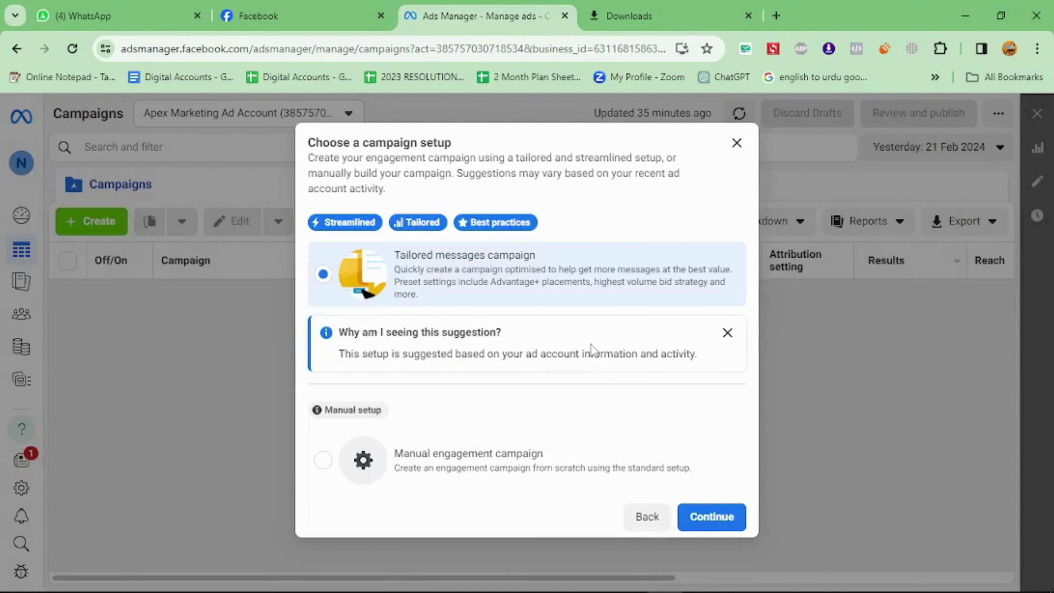
pyautogui.click(324, 462)
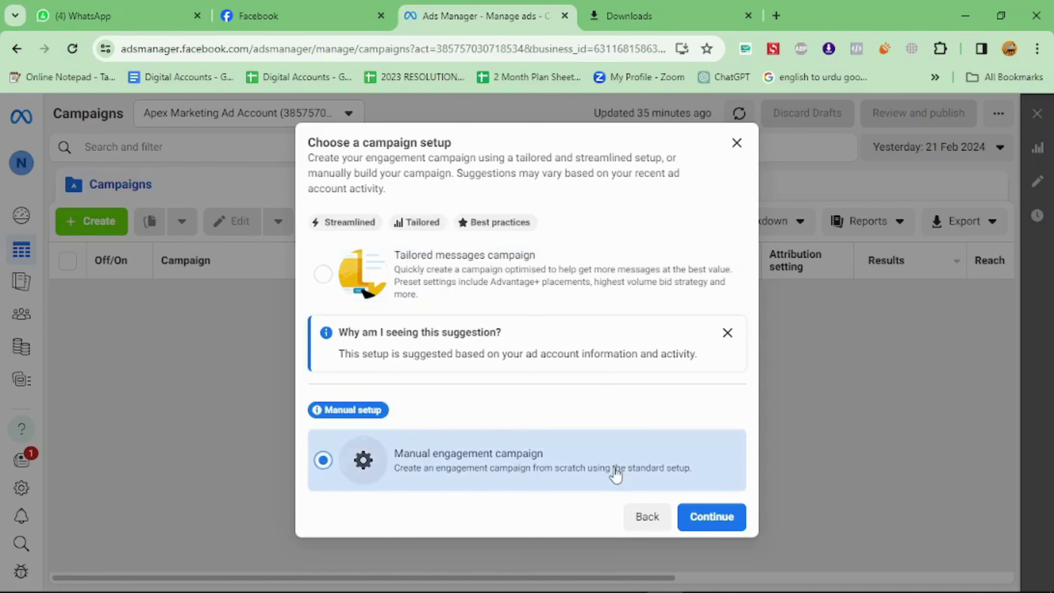
pyautogui.click(710, 518)
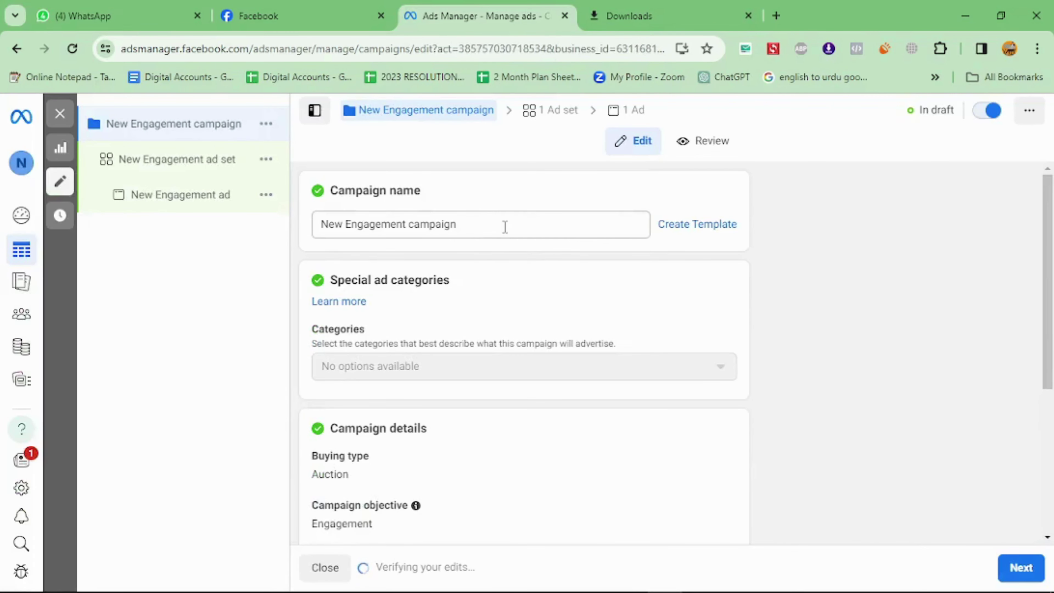
# Step: Replace the default name 'New Engagement campaign' with 'Eng+Mar+Msg'
pyautogui.click(504, 226)
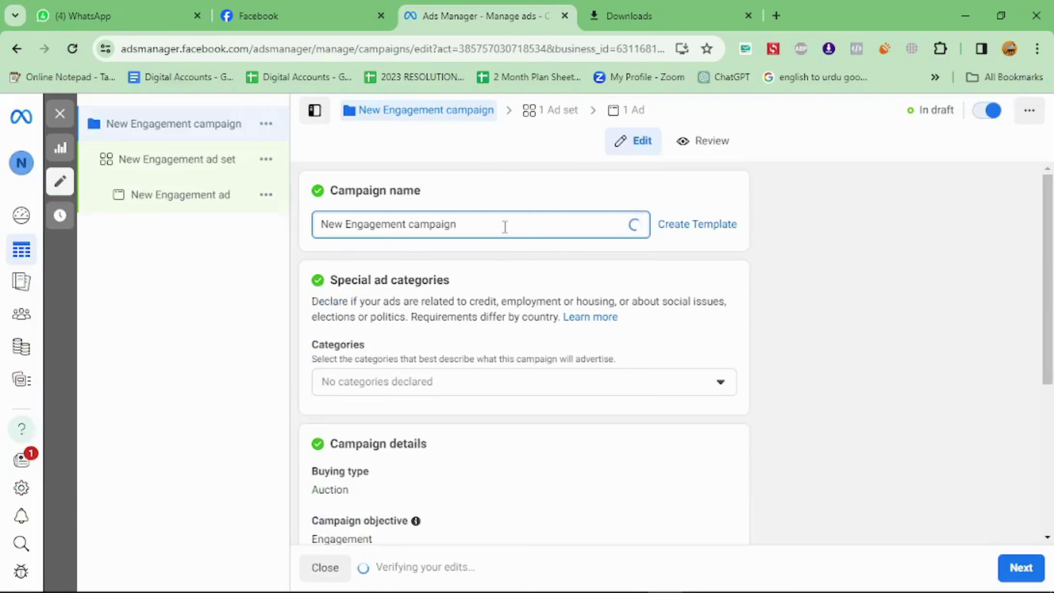
pyautogui.tripleClick(504, 226)
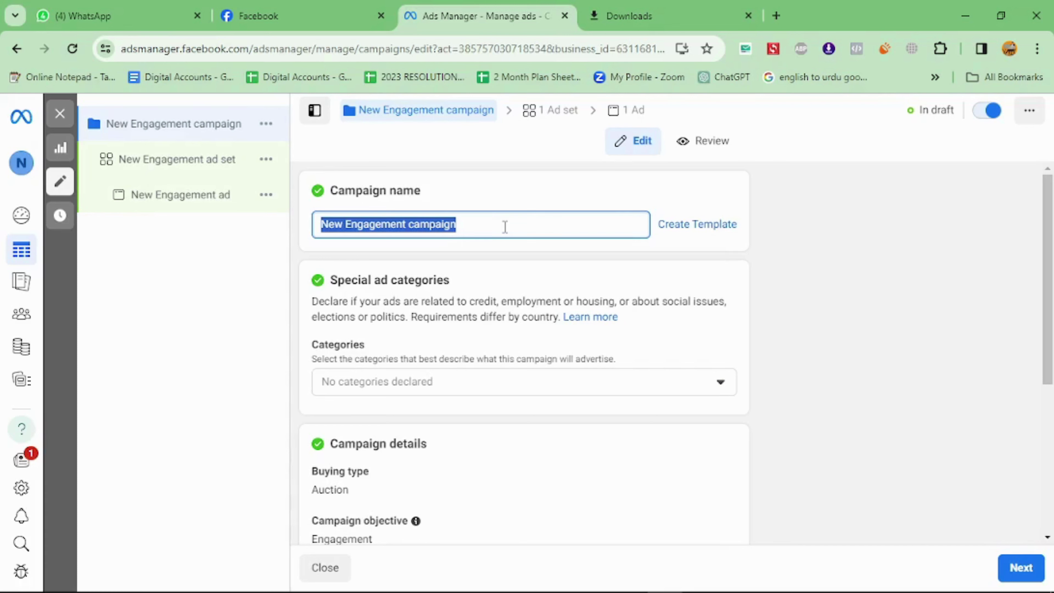
pyautogui.write('Eng')
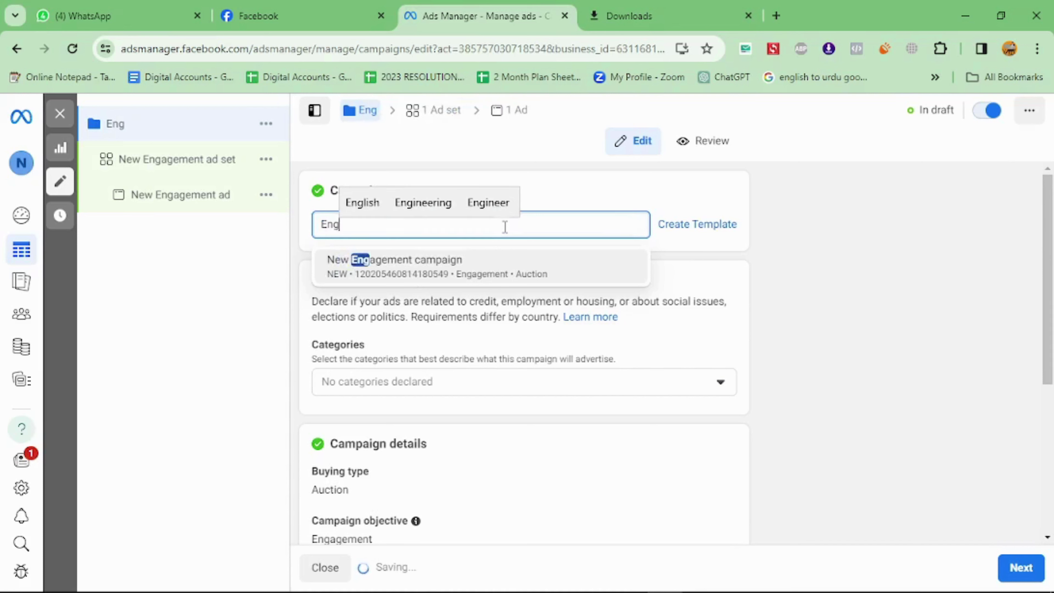
pyautogui.write('+')
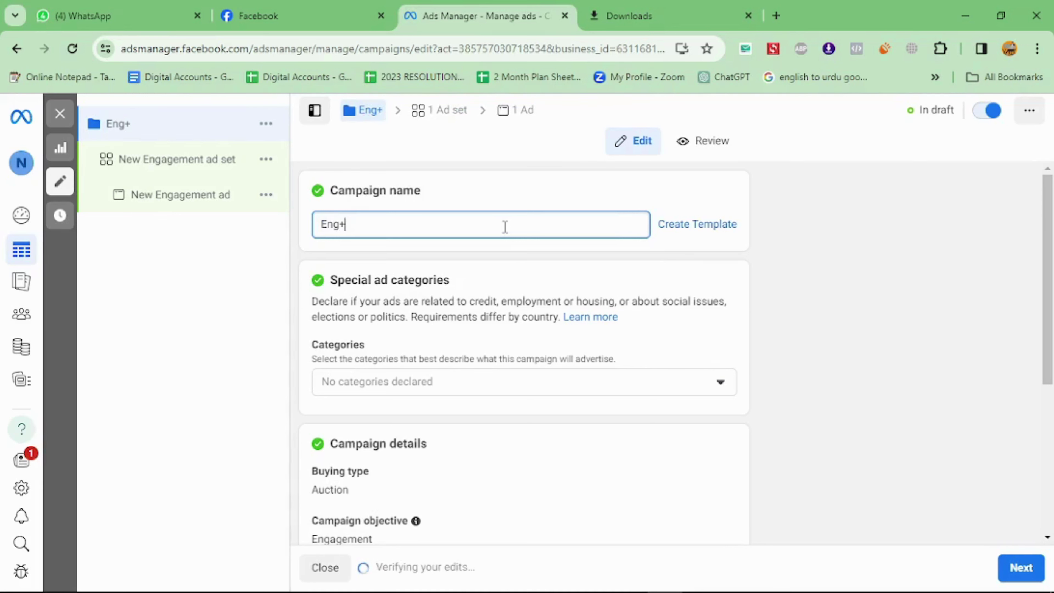
pyautogui.write('Mar')
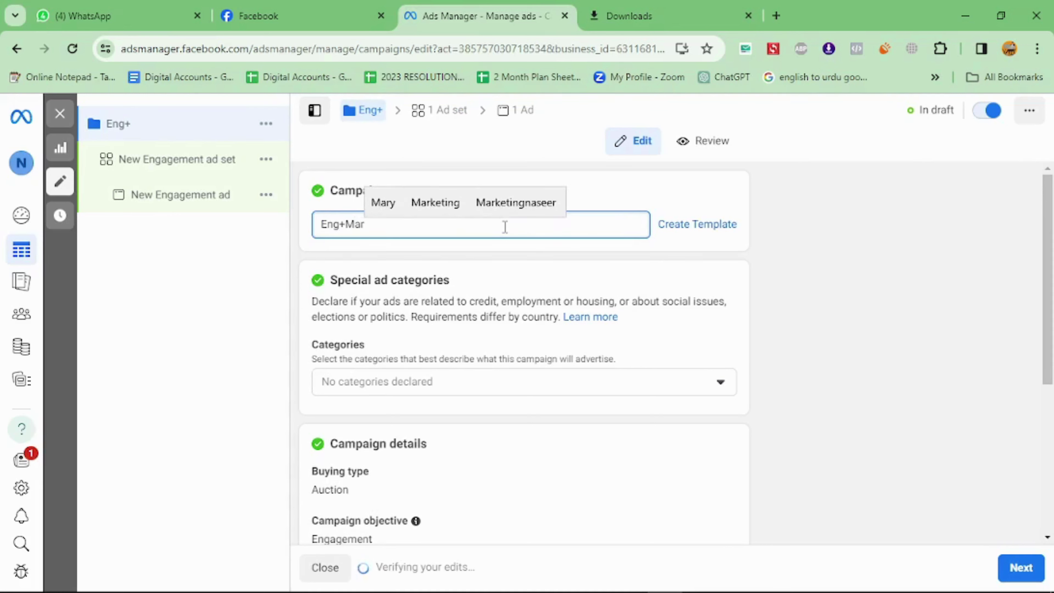
pyautogui.write('+')
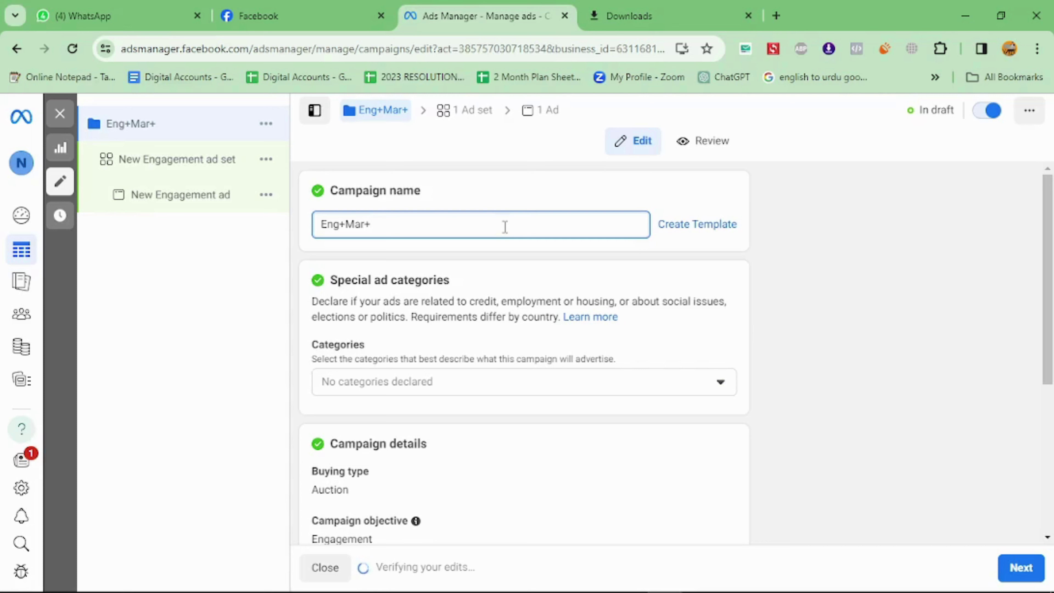
pyautogui.write('Mess')
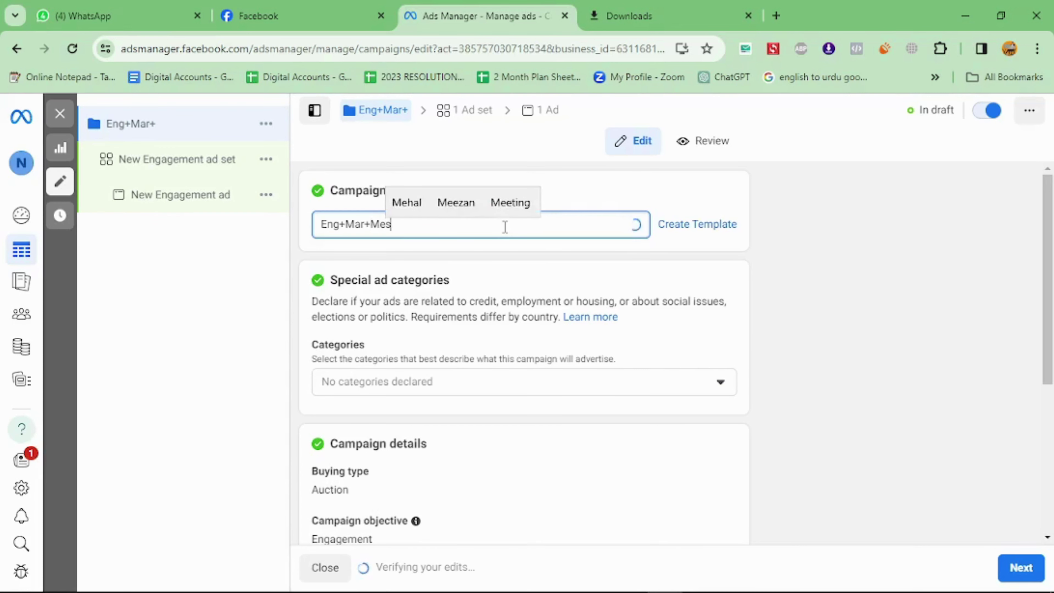
pyautogui.press('BackSpace')
pyautogui.press('BackSpace')
pyautogui.press('BackSpace')
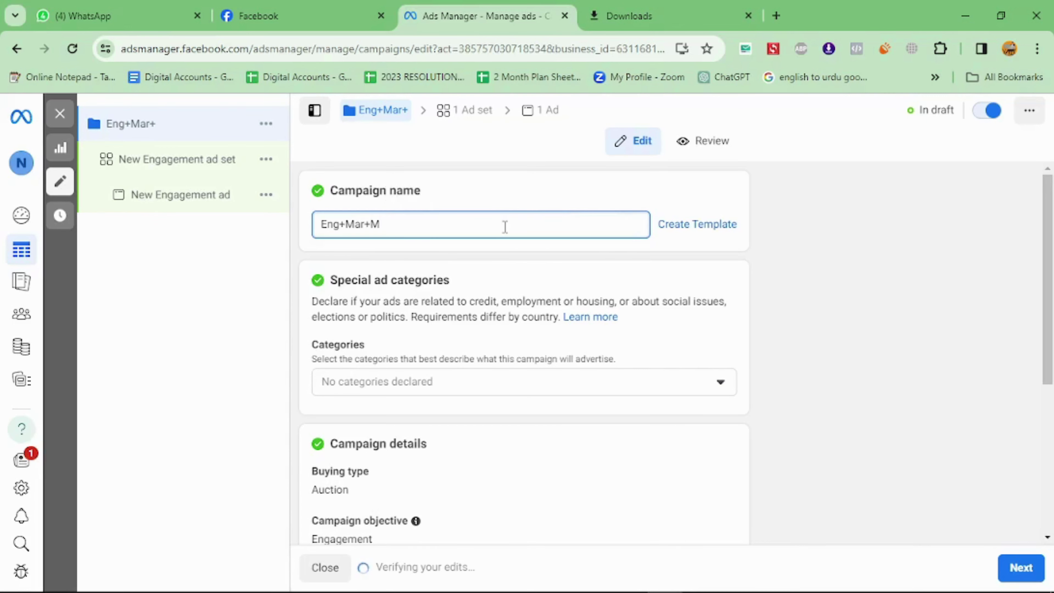
pyautogui.write('sg')
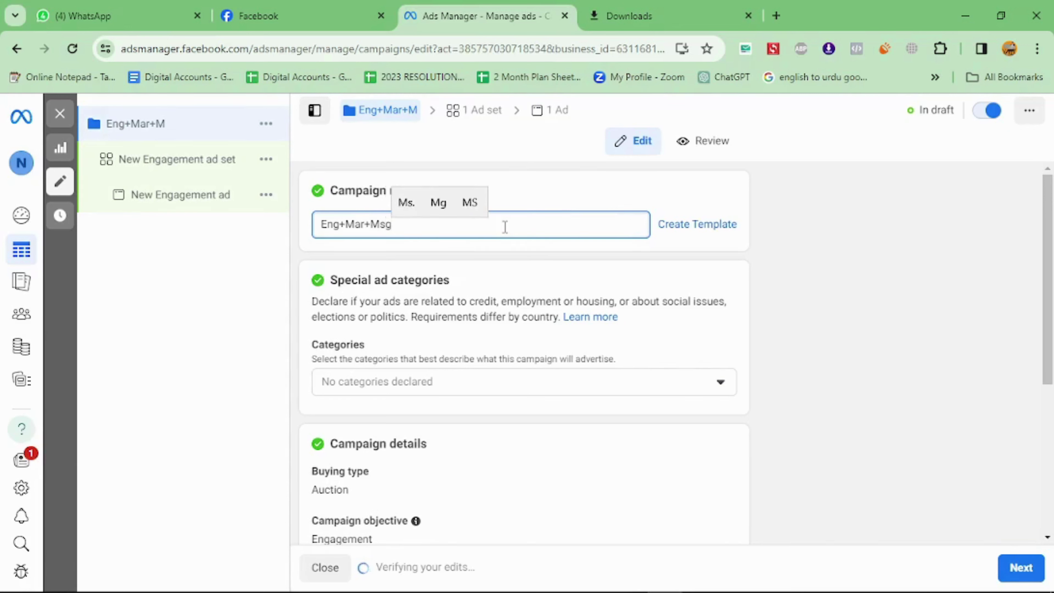
pyautogui.click(498, 260)
pyautogui.click(419, 219)
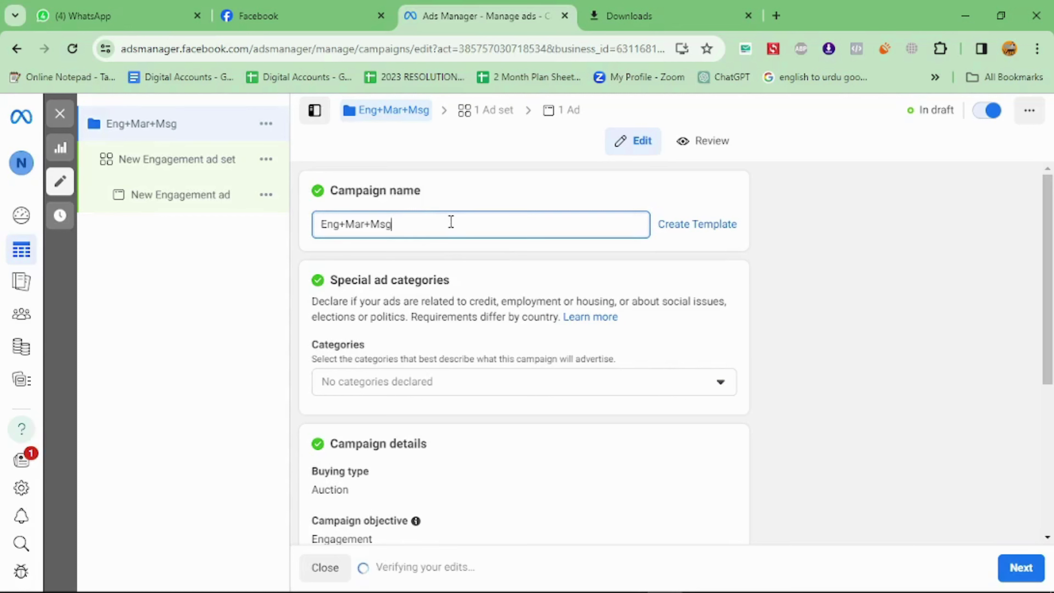
# Step: Turn on Advantage campaign budget and review the Rs2,100.00 daily budget
pyautogui.scroll(-5, 454, 222)
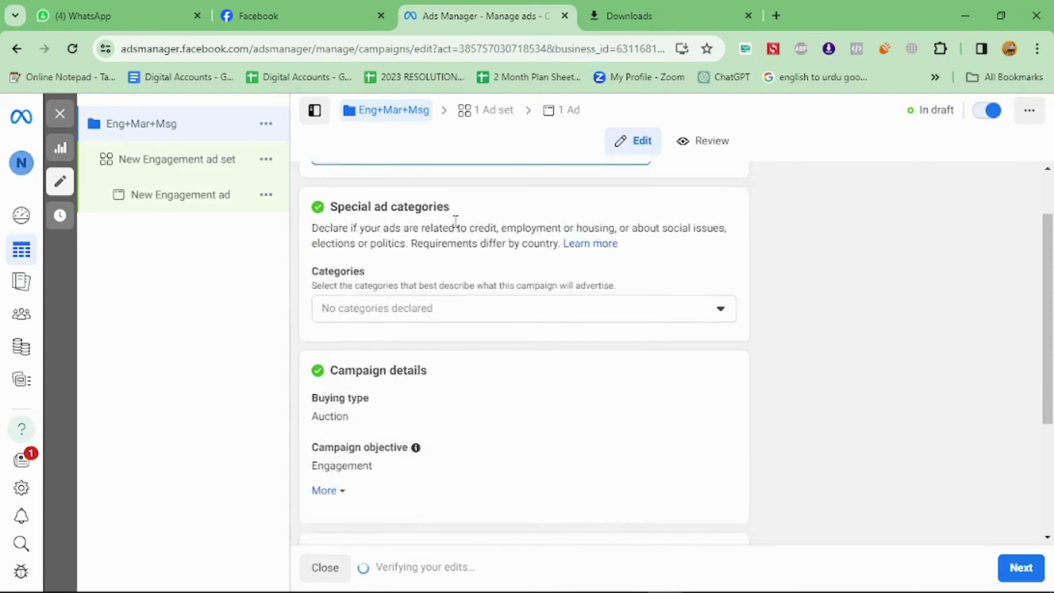
pyautogui.scroll(5, 459, 224)
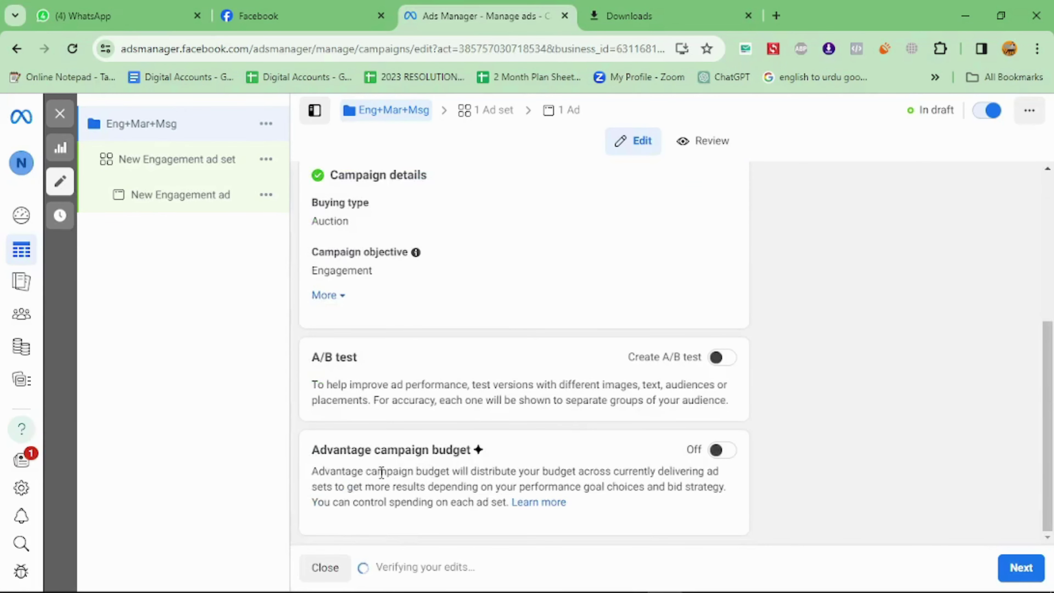
pyautogui.click(722, 454)
pyautogui.scroll(-5, 768, 449)
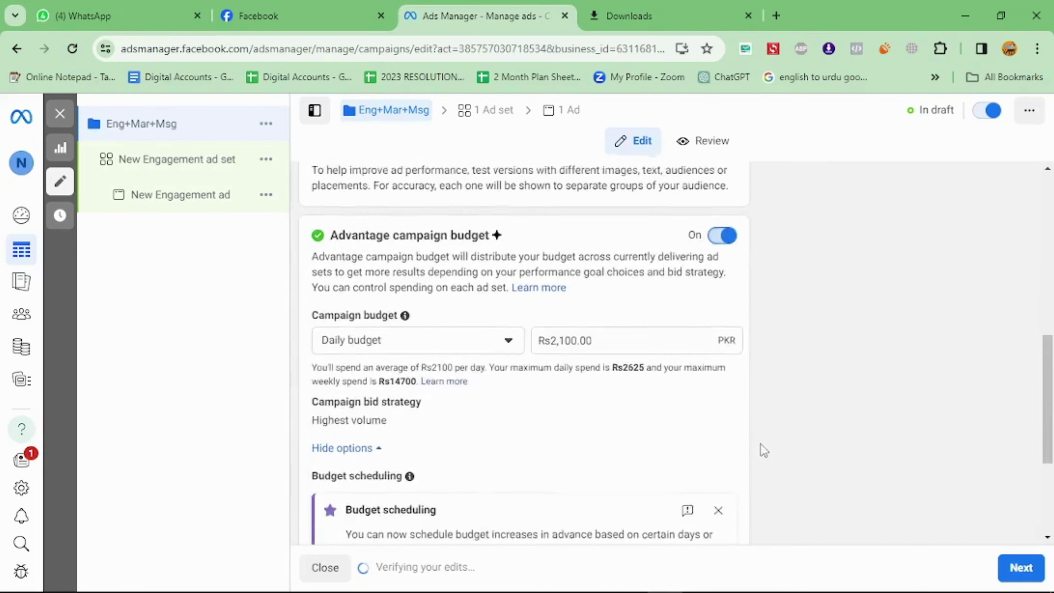
pyautogui.scroll(1, 760, 443)
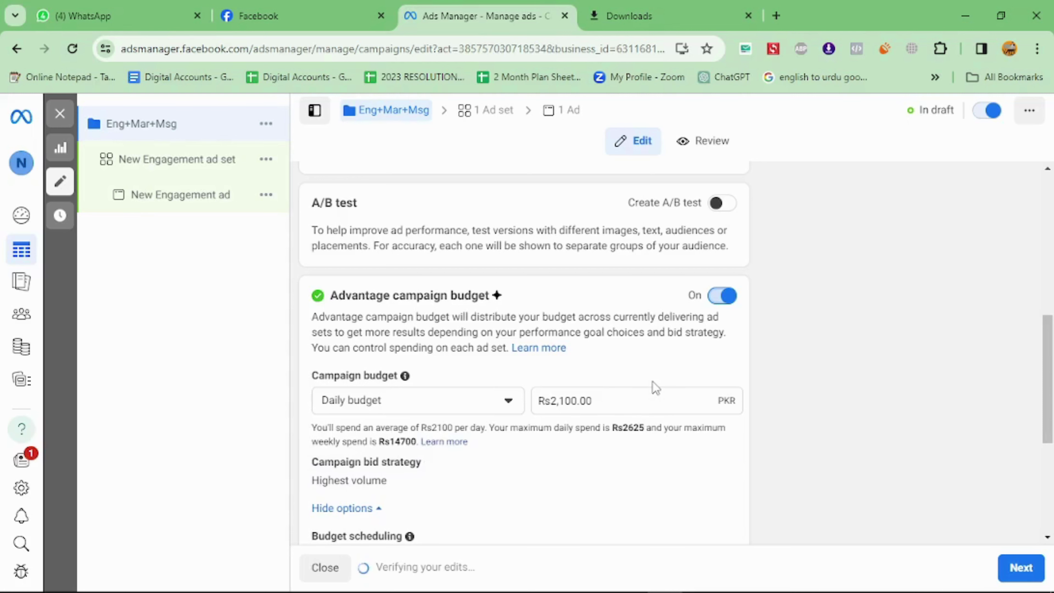
pyautogui.scroll(2, 655, 388)
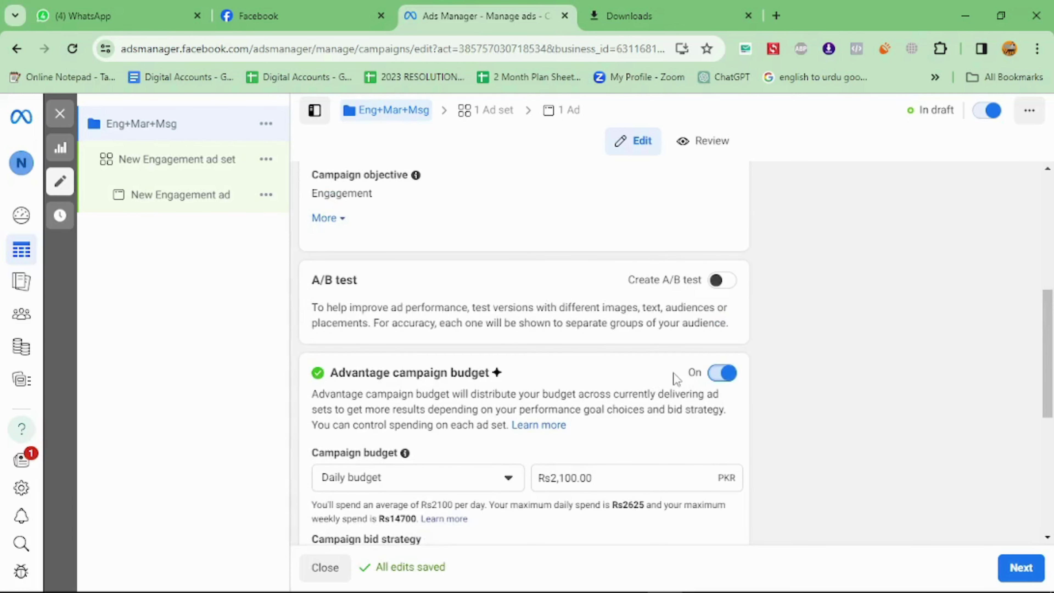
pyautogui.scroll(-4, 677, 378)
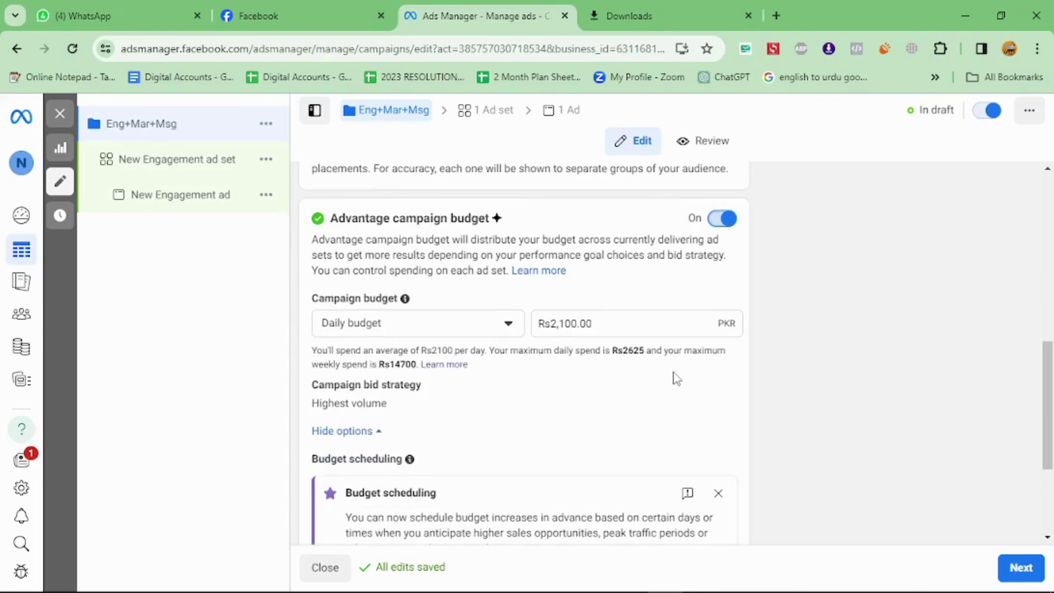
# Step: View pasted-image-0.png comparing conversions without and with Campaign Budget Optimization
pyautogui.hotkey('alt', 'Tab')
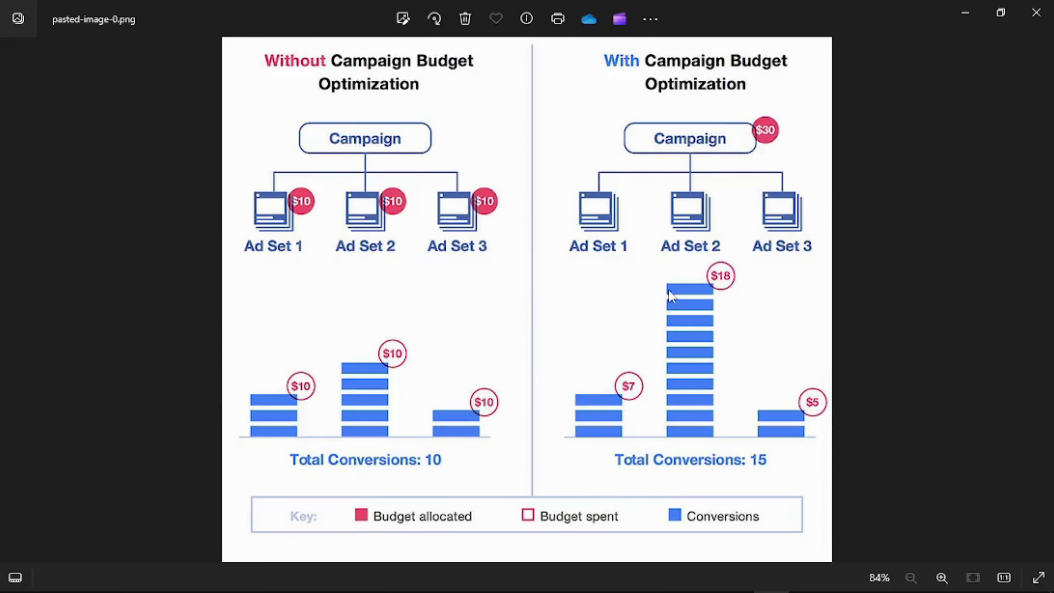
pyautogui.scroll(1, 671, 298)
pyautogui.scroll(-1, 667, 298)
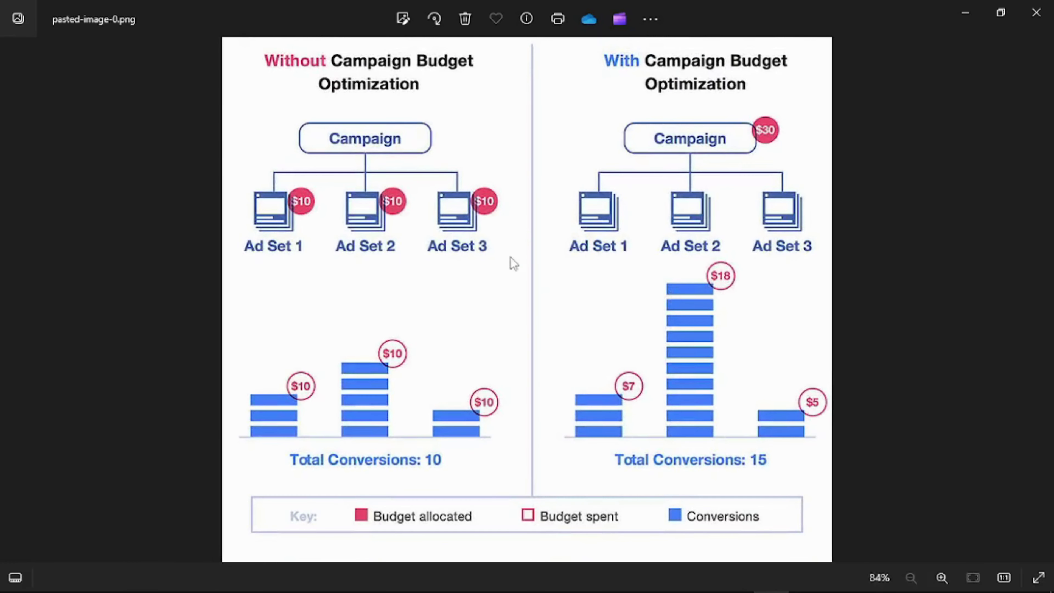
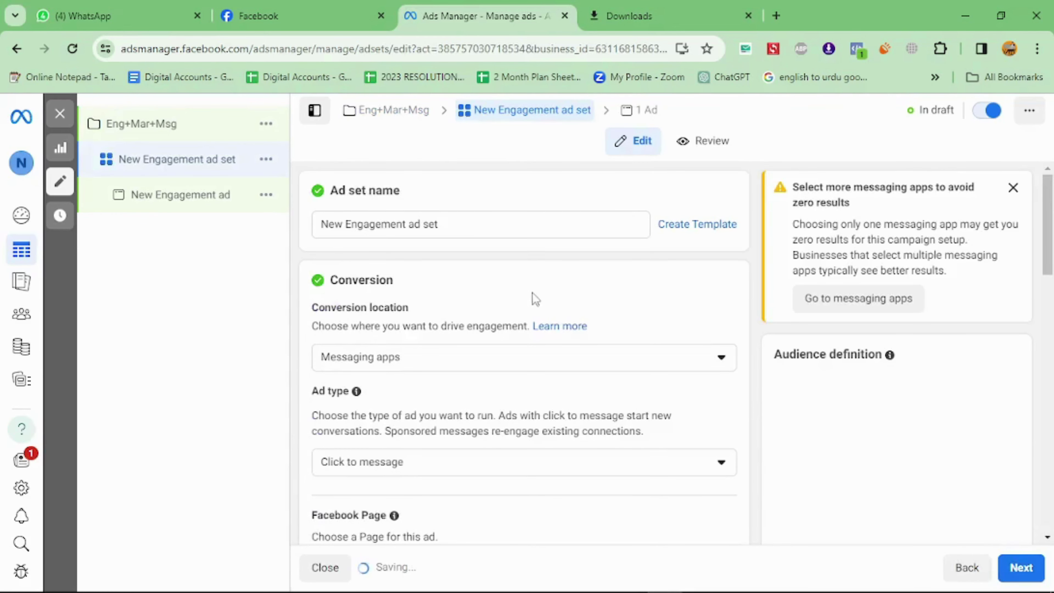
# Step: Replace the old ad set name with 'Eng+Mark+Msg Ad Set'
pyautogui.tripleClick(480, 230)
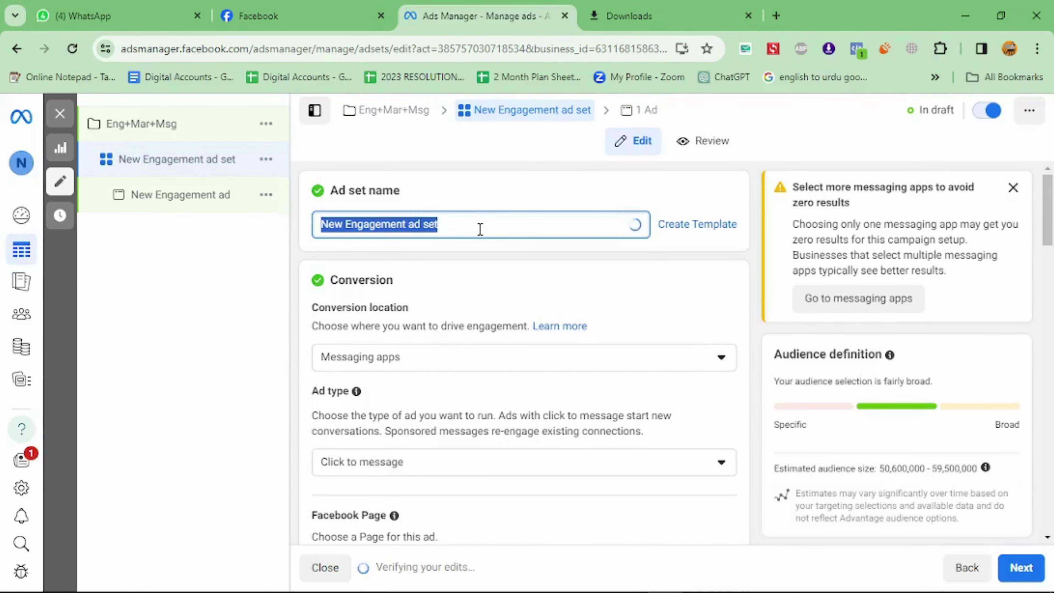
pyautogui.write('En')
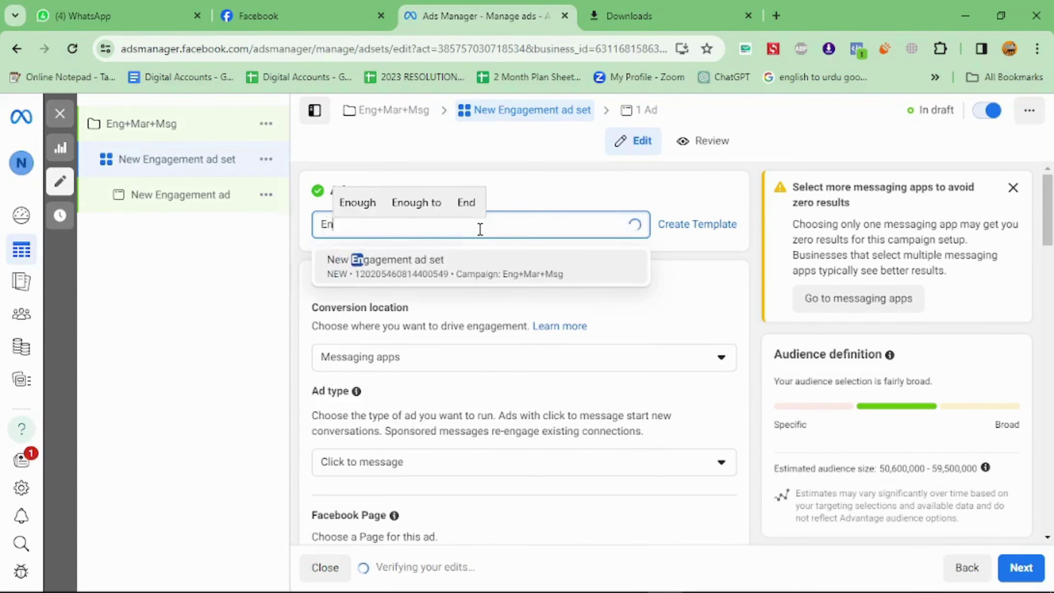
pyautogui.write('g+')
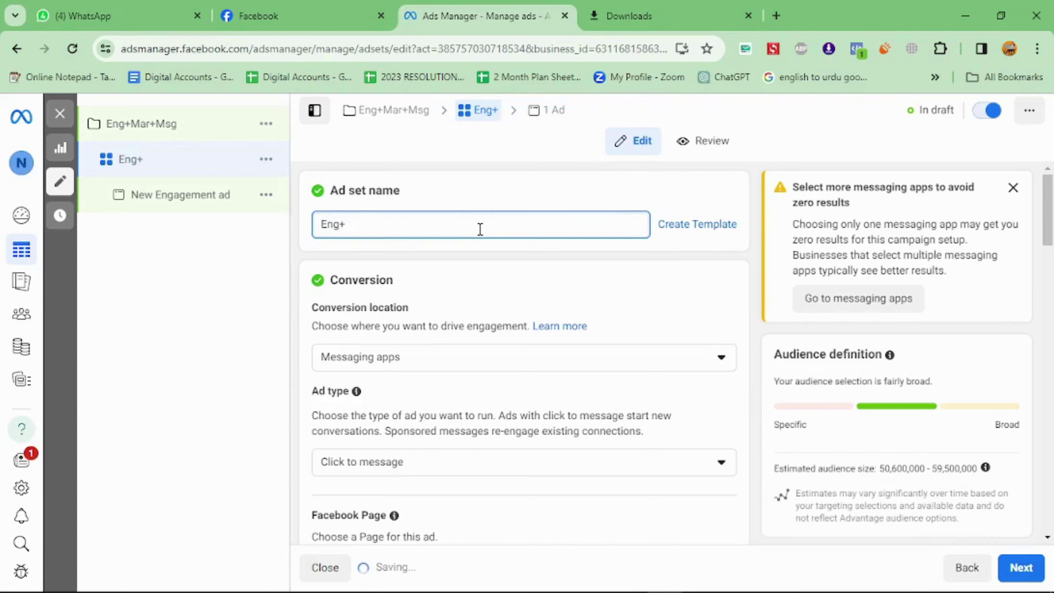
pyautogui.write('Mark')
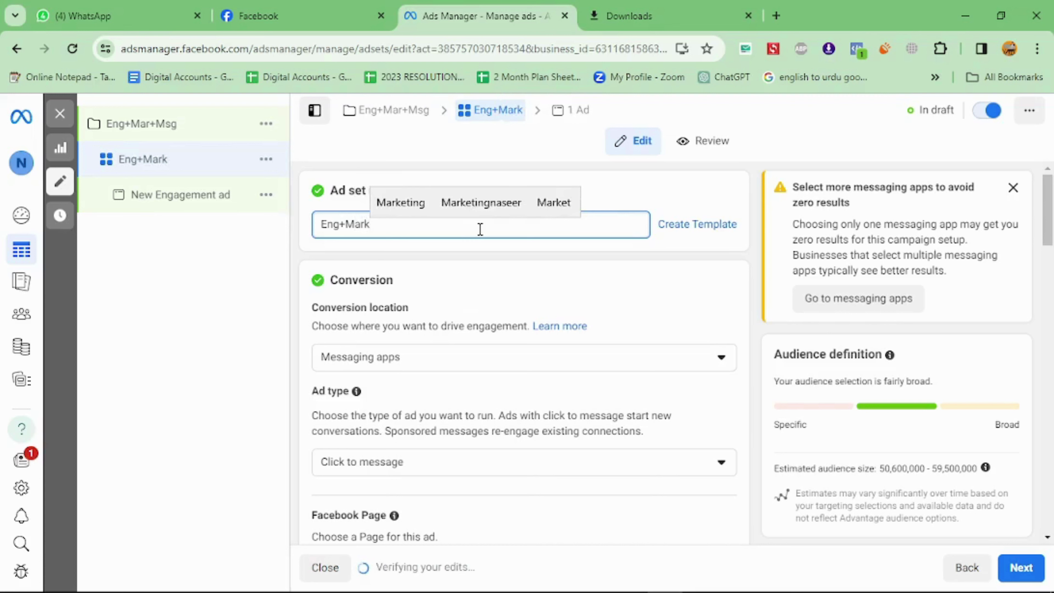
pyautogui.write('+')
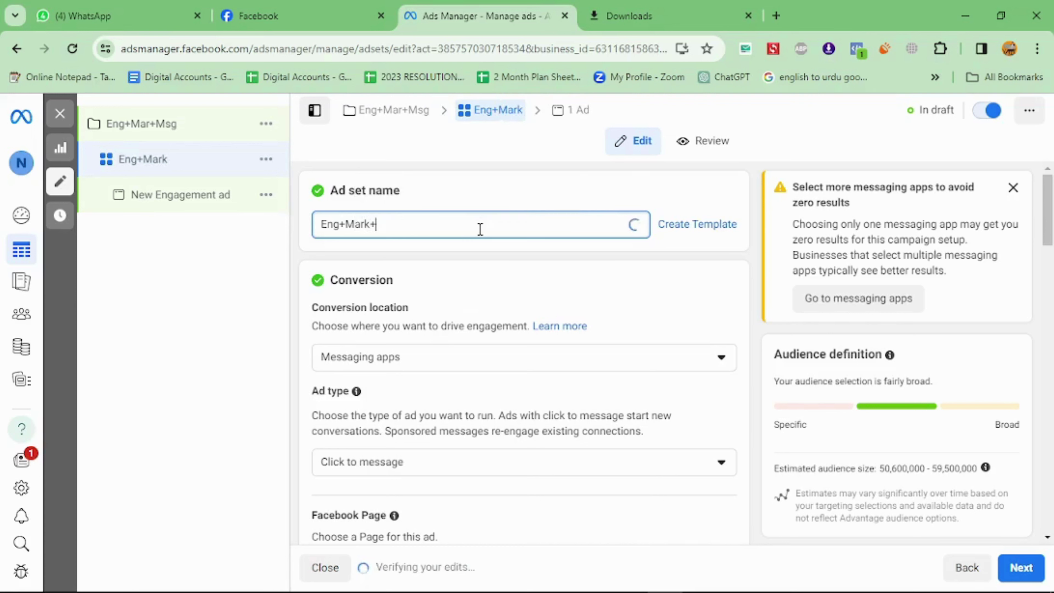
pyautogui.write('Ms')
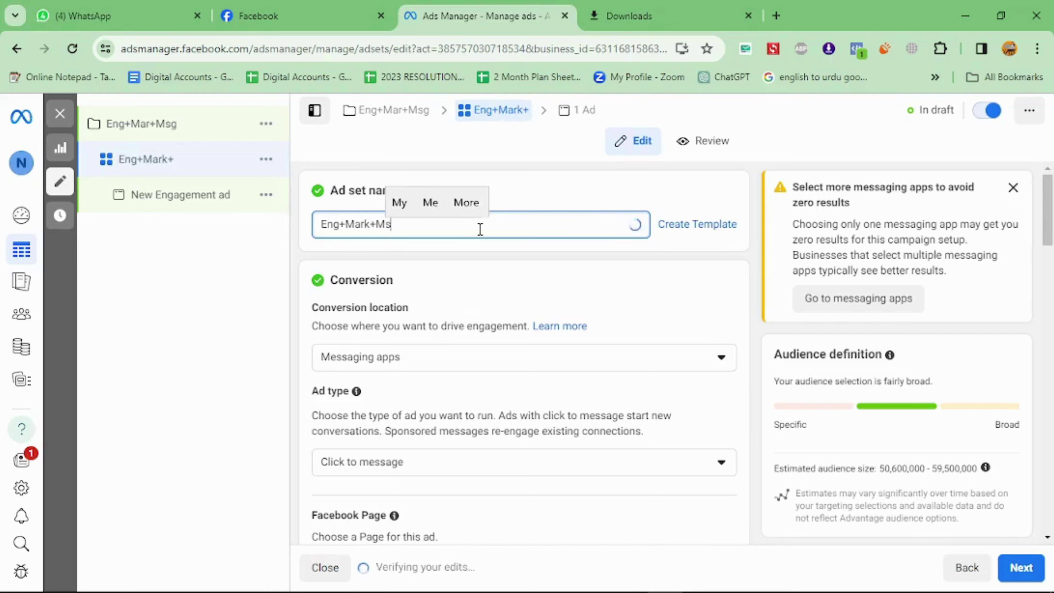
pyautogui.write('g')
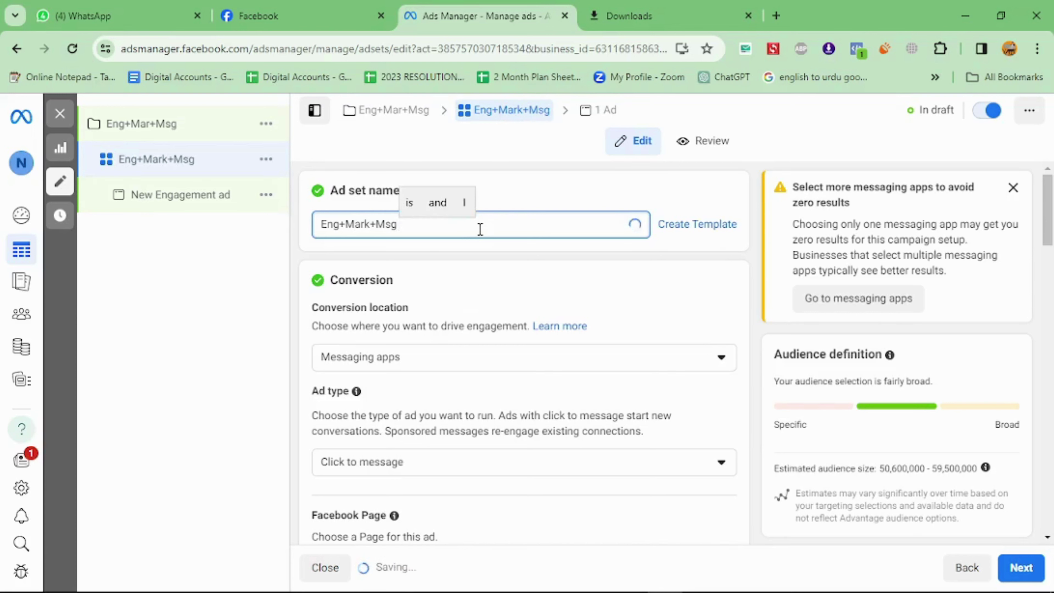
pyautogui.write(' Ad Set')
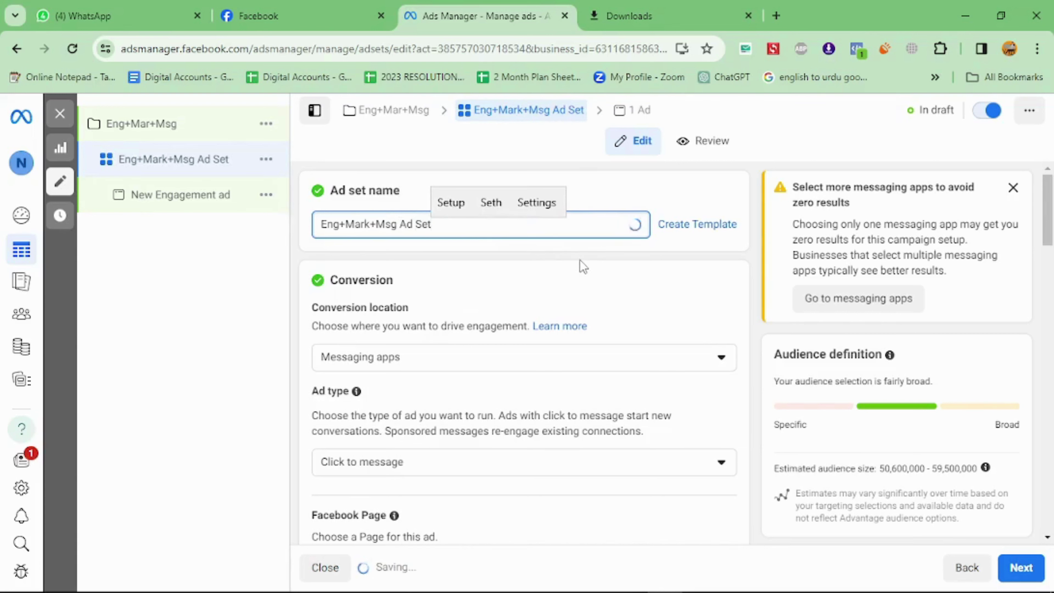
pyautogui.scroll(-3, 582, 264)
pyautogui.scroll(2, 558, 205)
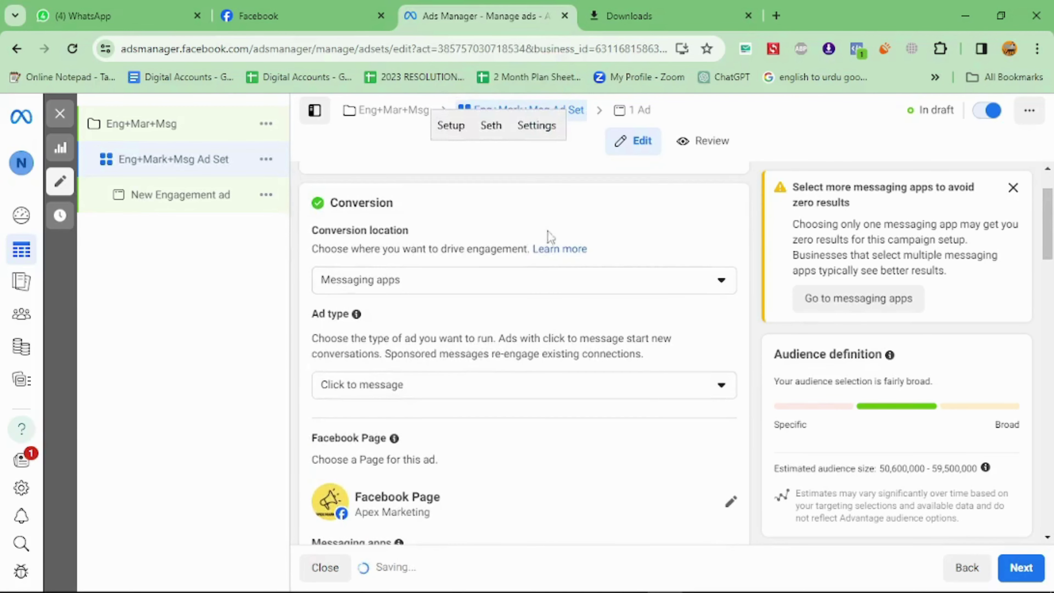
pyautogui.click(622, 287)
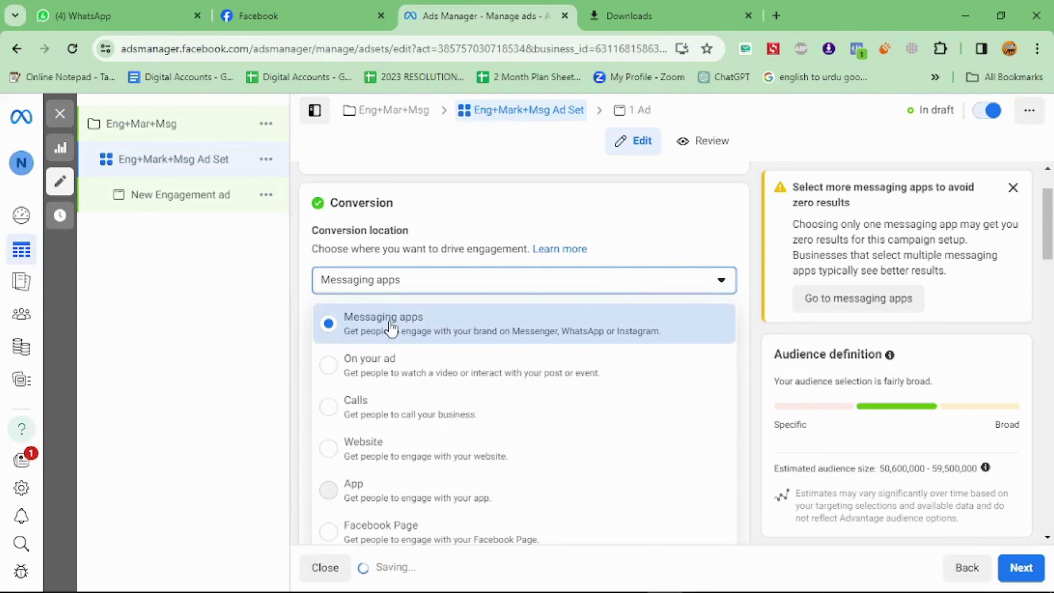
pyautogui.click(655, 239)
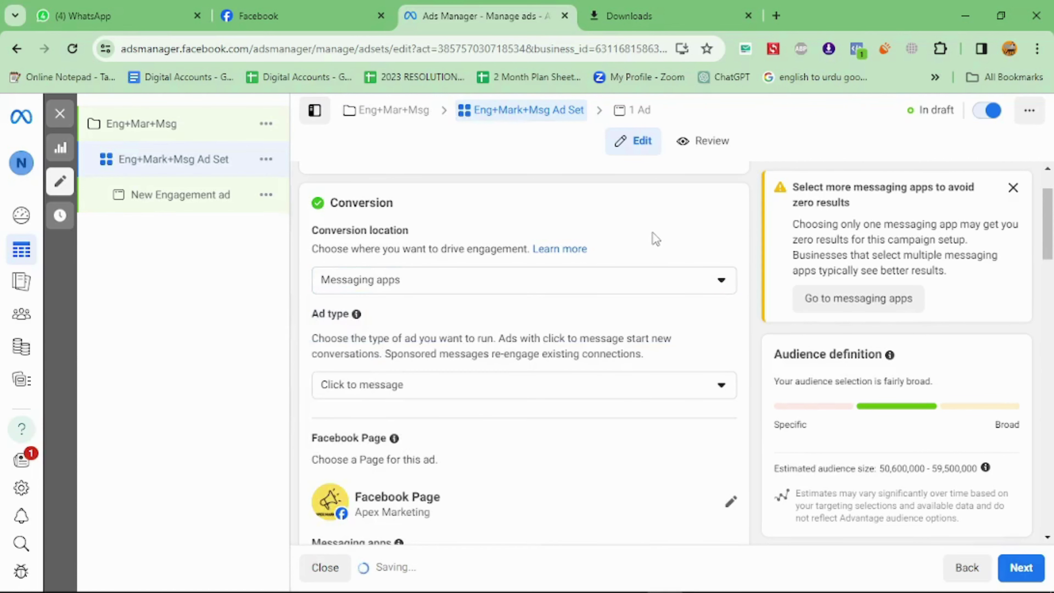
pyautogui.scroll(-2, 651, 239)
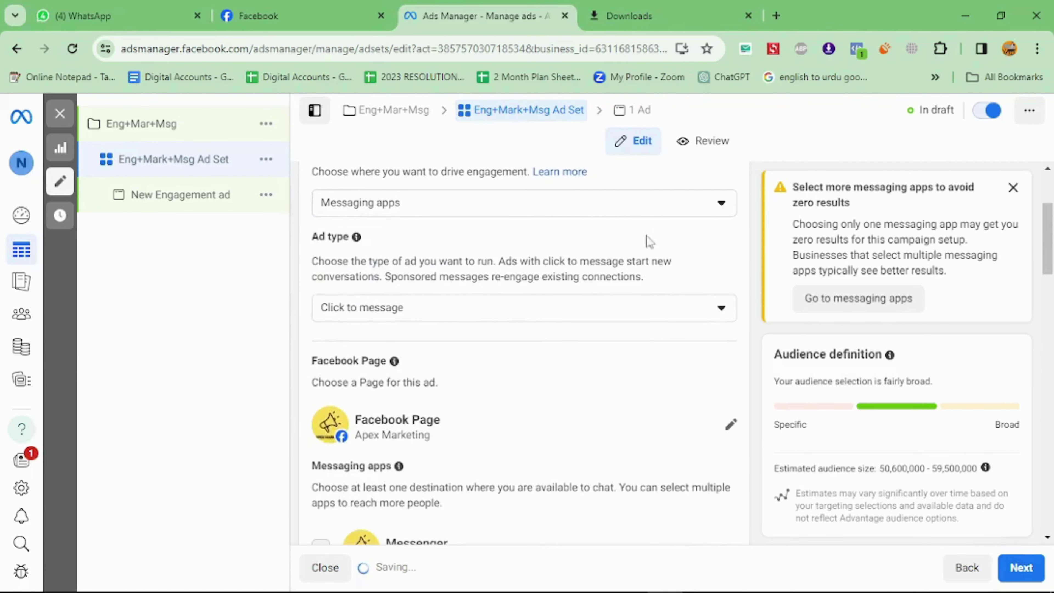
pyautogui.click(545, 313)
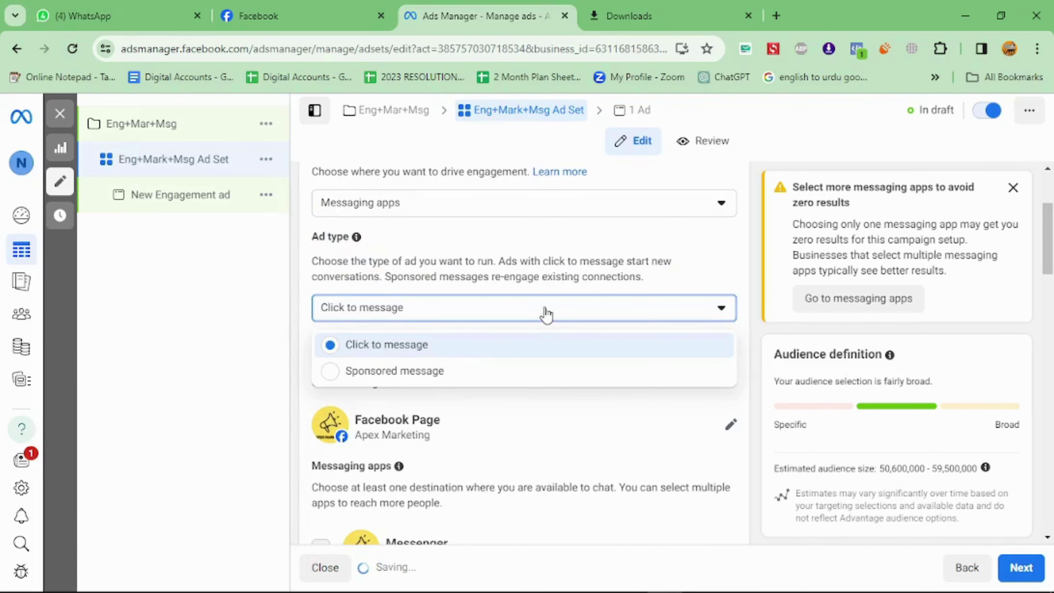
pyautogui.click(546, 313)
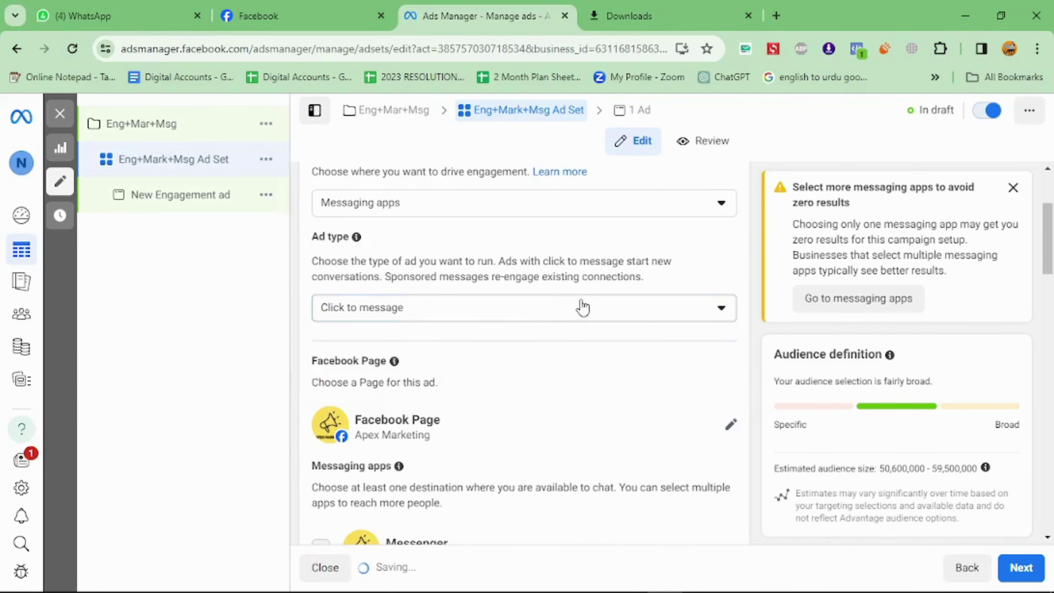
pyautogui.scroll(-4, 614, 301)
pyautogui.scroll(-2, 623, 298)
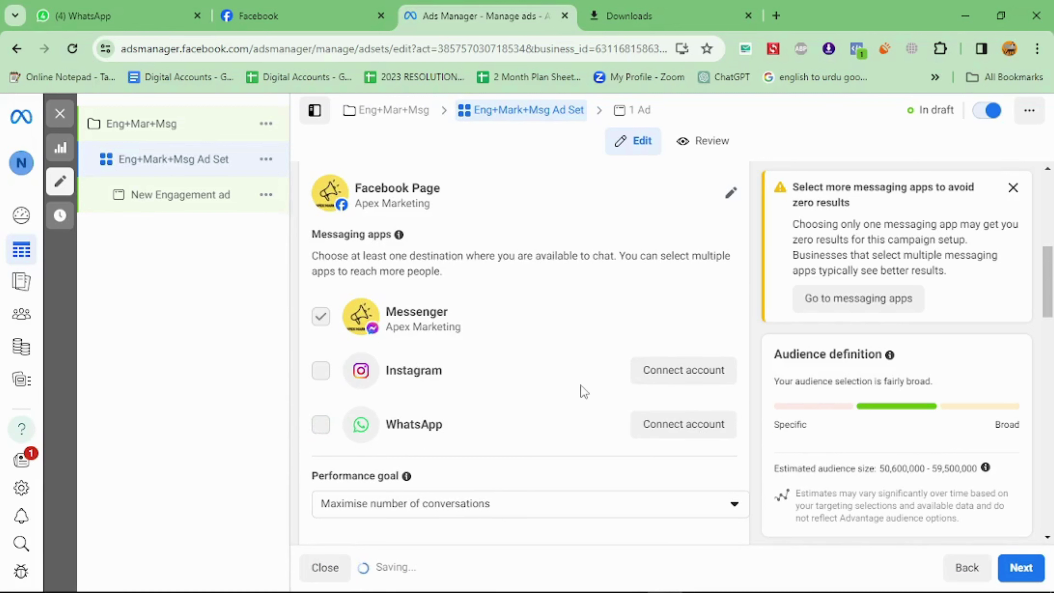
pyautogui.scroll(-2, 581, 390)
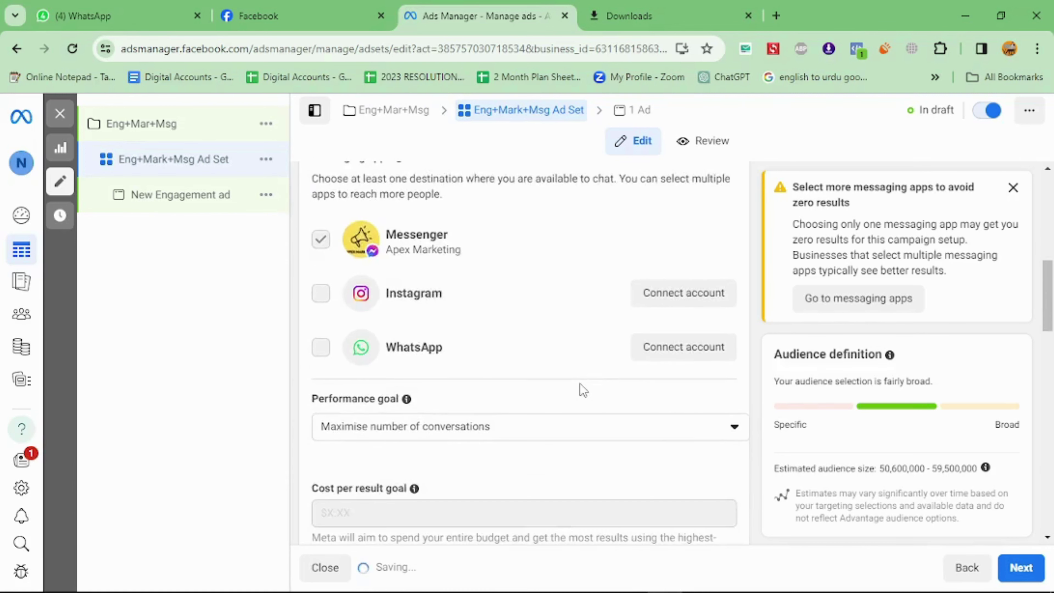
pyautogui.scroll(2, 580, 388)
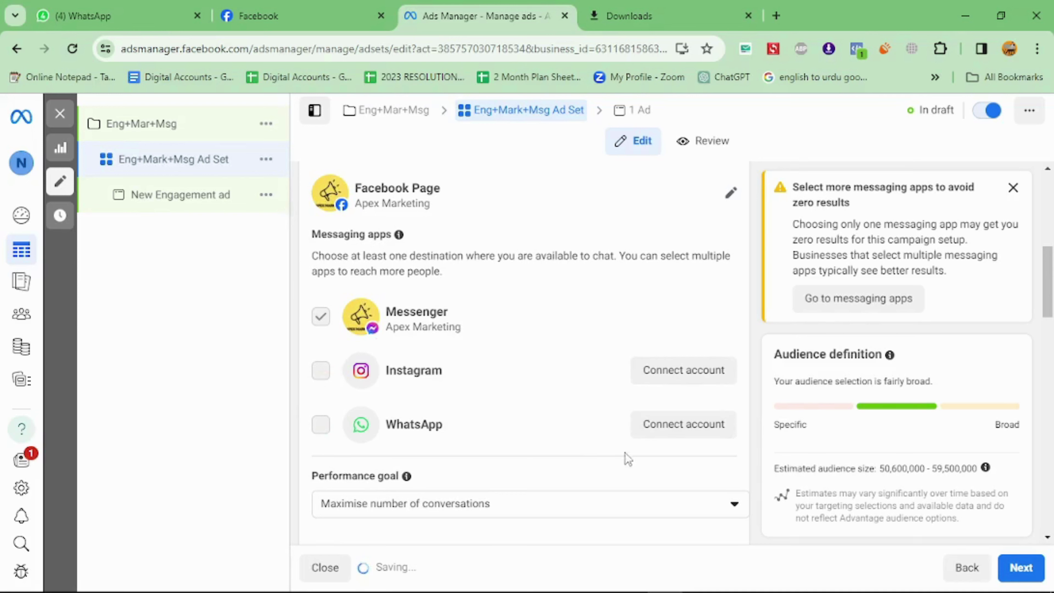
pyautogui.scroll(-3, 515, 368)
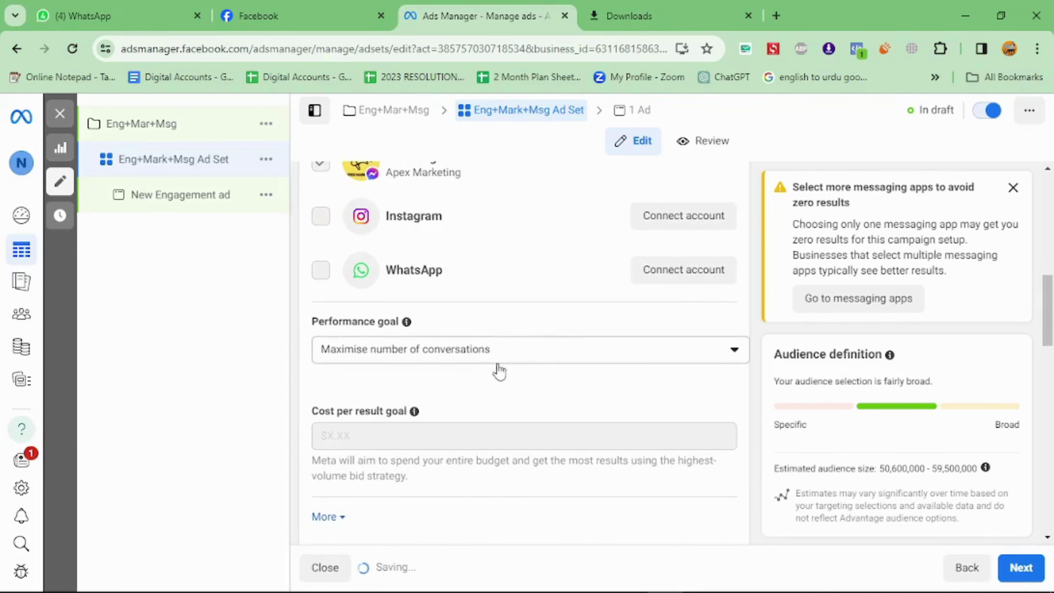
pyautogui.scroll(-2, 540, 360)
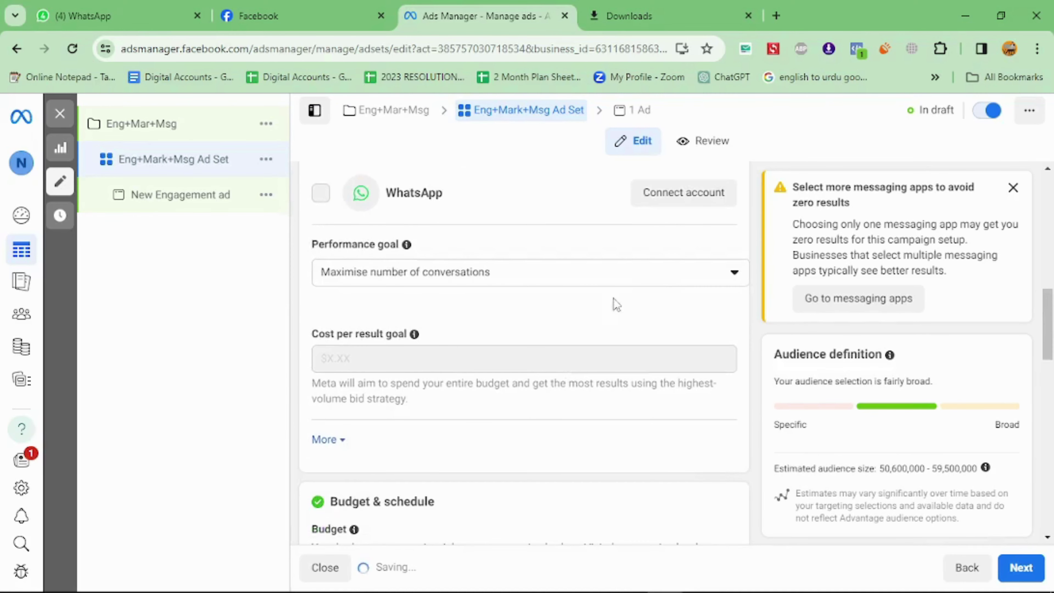
pyautogui.click(727, 279)
pyautogui.click(728, 279)
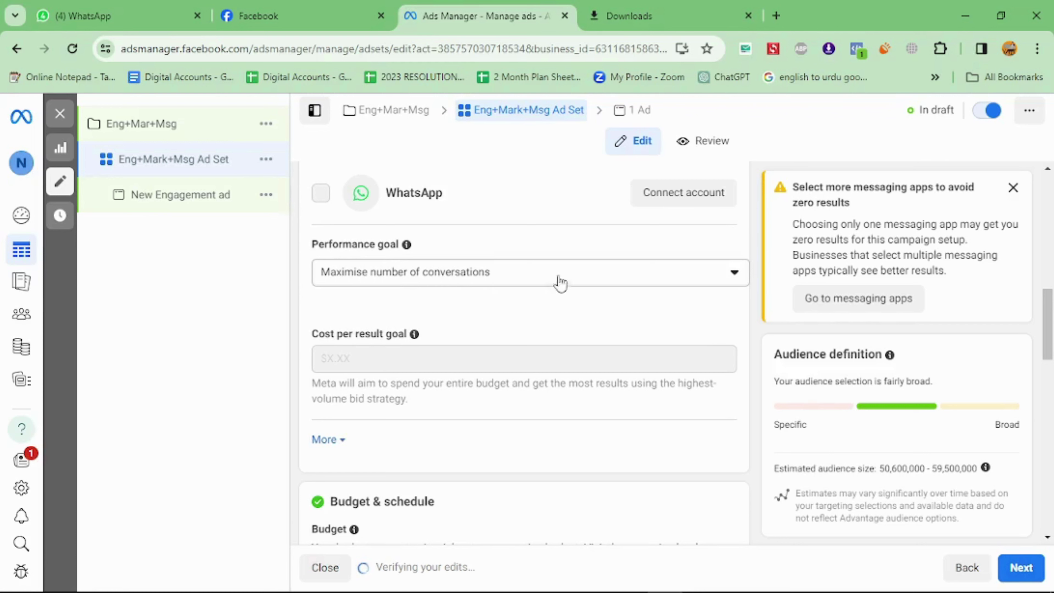
# Step: Schedule the ad set to end 28/2/2024 at 09:00 and start at 08:00
pyautogui.scroll(-3, 694, 305)
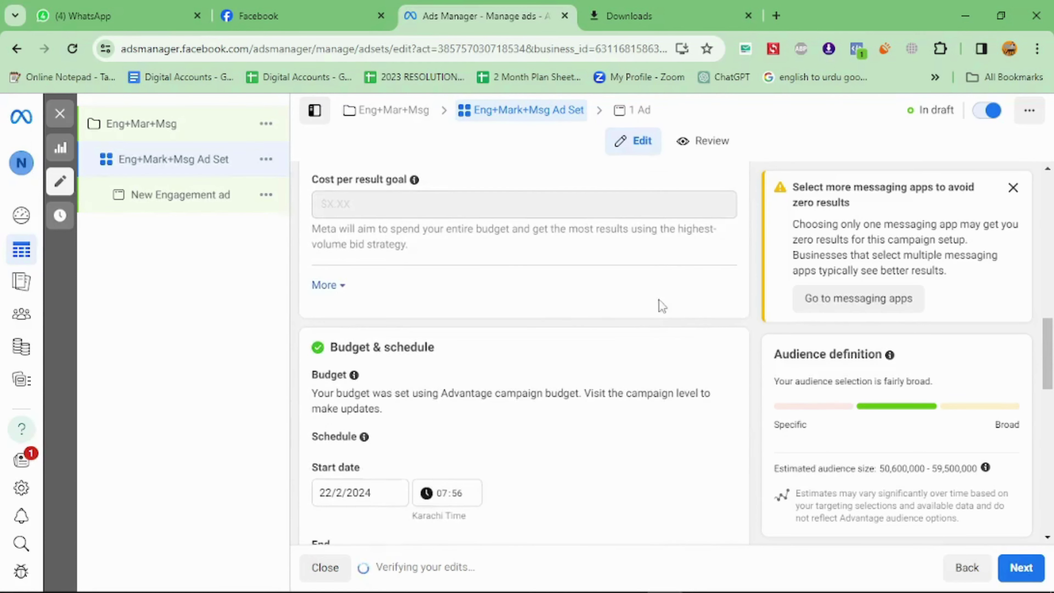
pyautogui.scroll(-3, 524, 277)
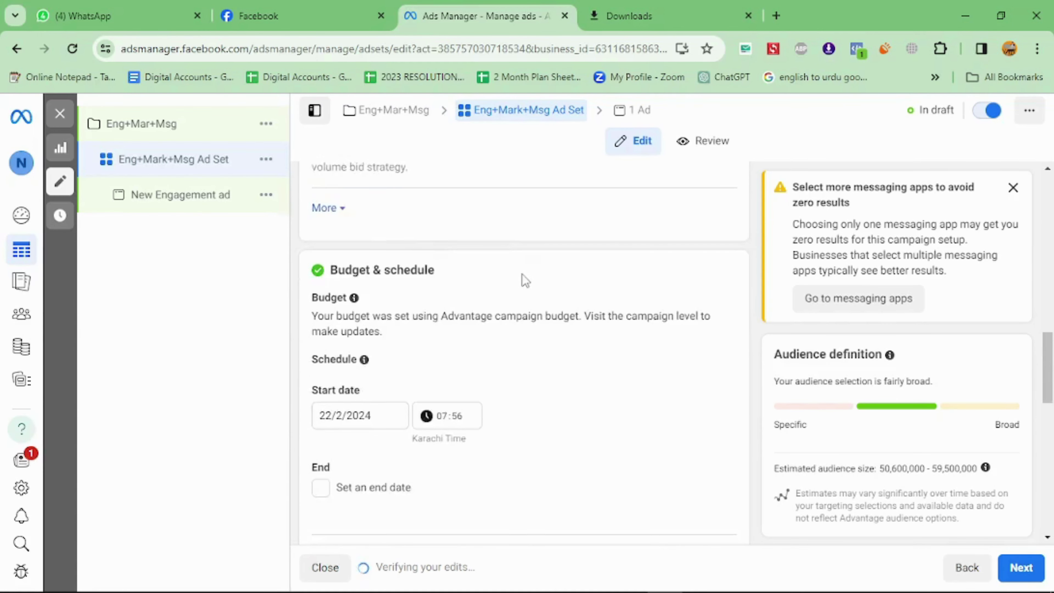
pyautogui.scroll(-1, 348, 281)
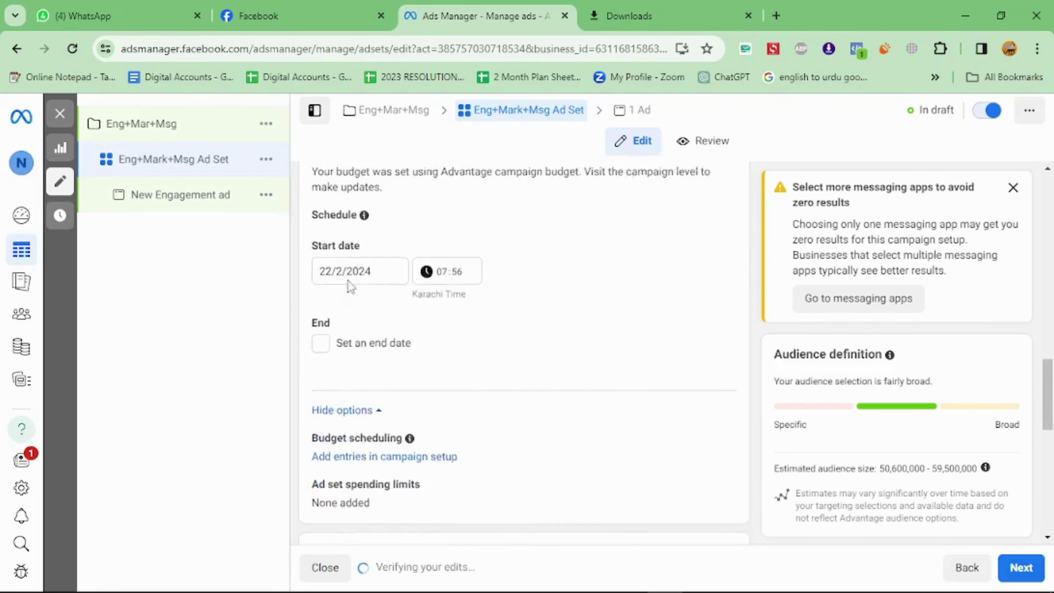
pyautogui.scroll(1, 348, 281)
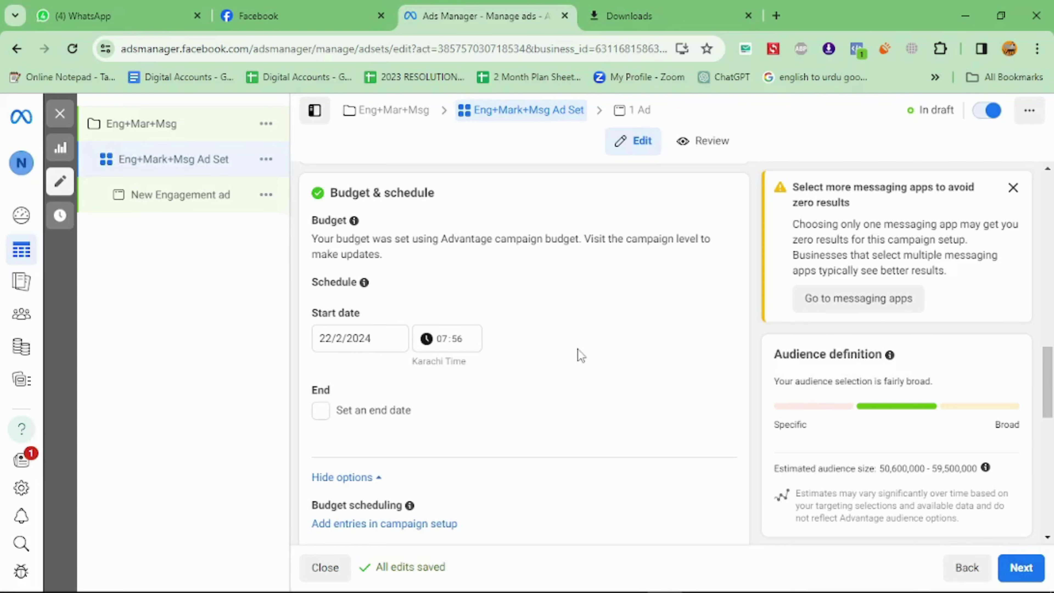
pyautogui.click(320, 411)
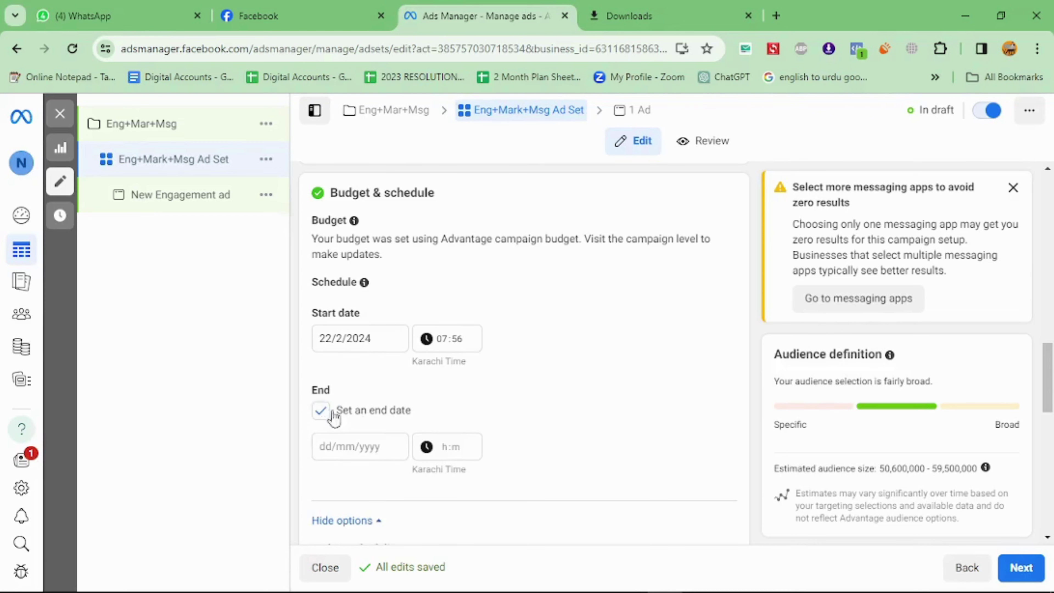
pyautogui.scroll(-2, 507, 431)
pyautogui.click(345, 370)
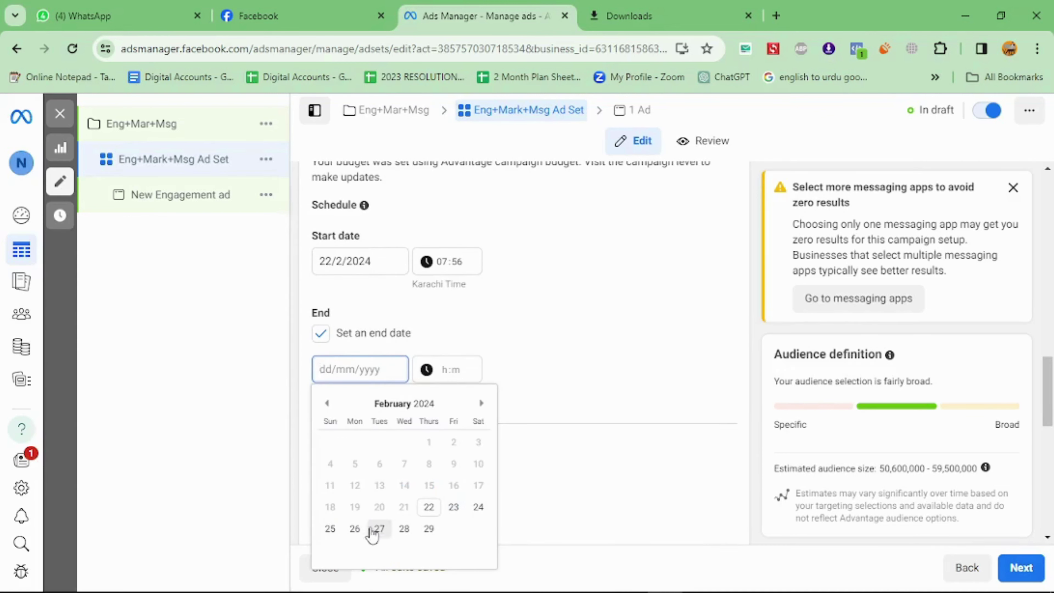
pyautogui.click(402, 529)
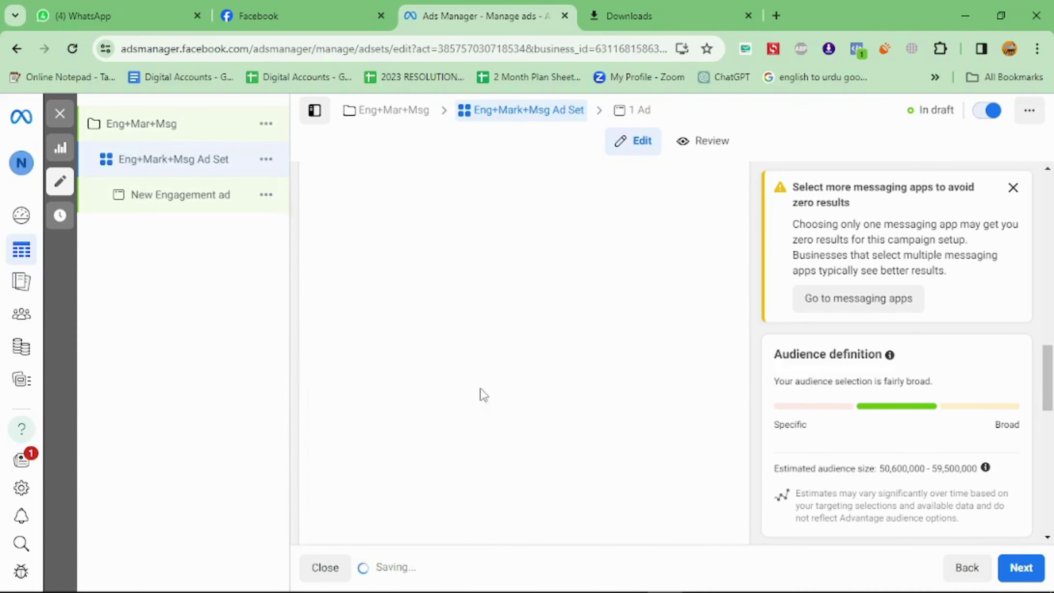
pyautogui.click(450, 371)
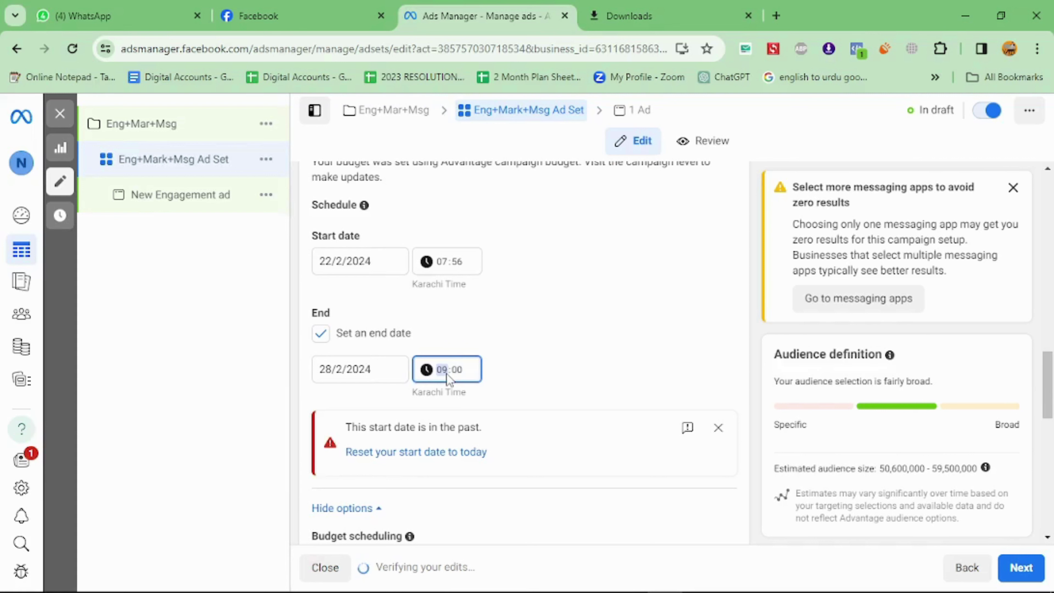
pyautogui.click(444, 262)
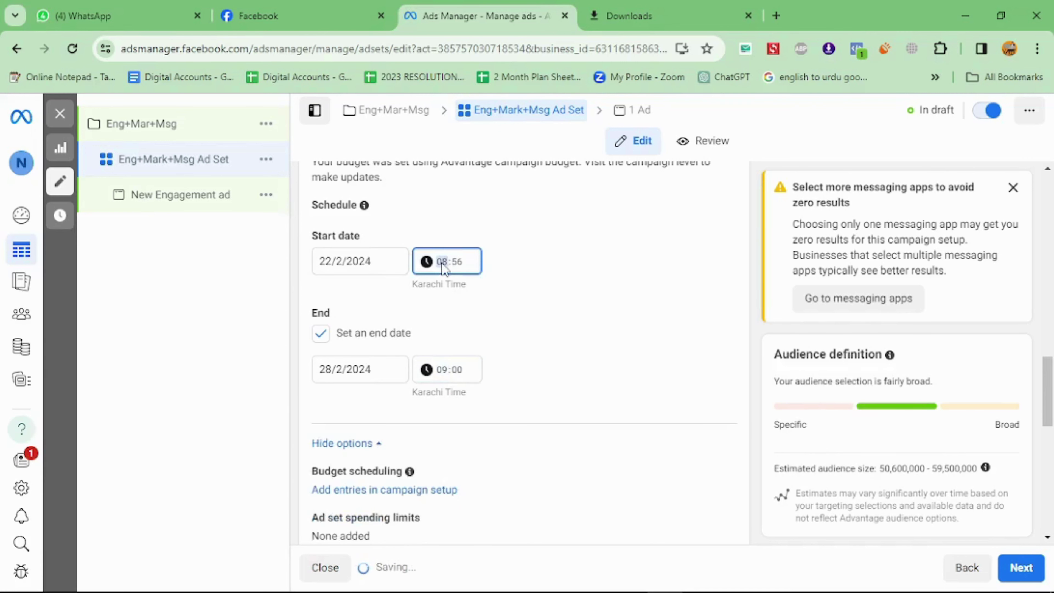
pyautogui.click(595, 290)
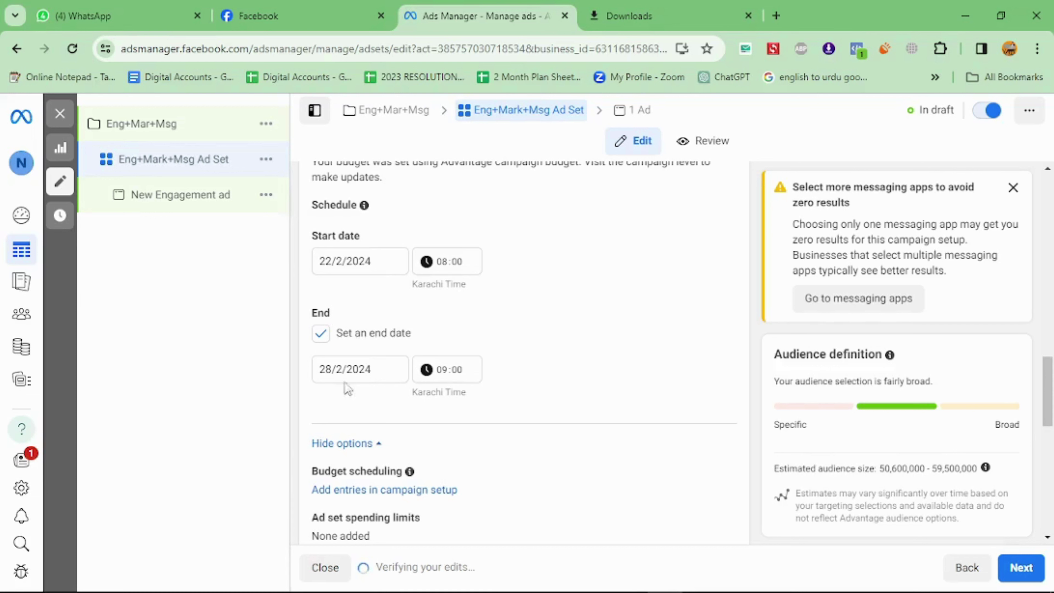
# Step: Remove Pakistan from the ad set's target locations
pyautogui.scroll(-2, 556, 360)
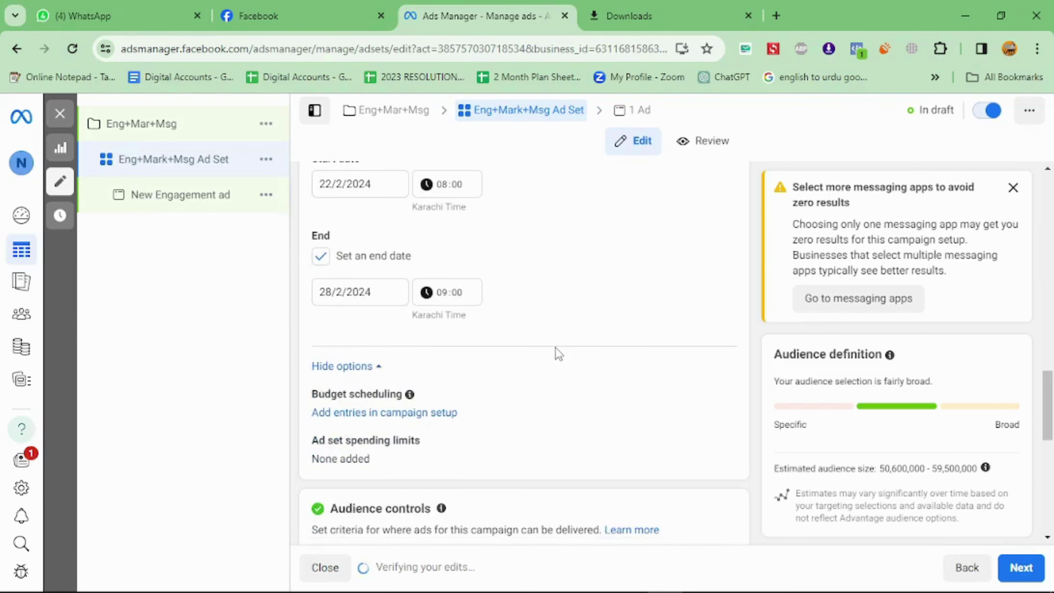
pyautogui.scroll(-2, 557, 328)
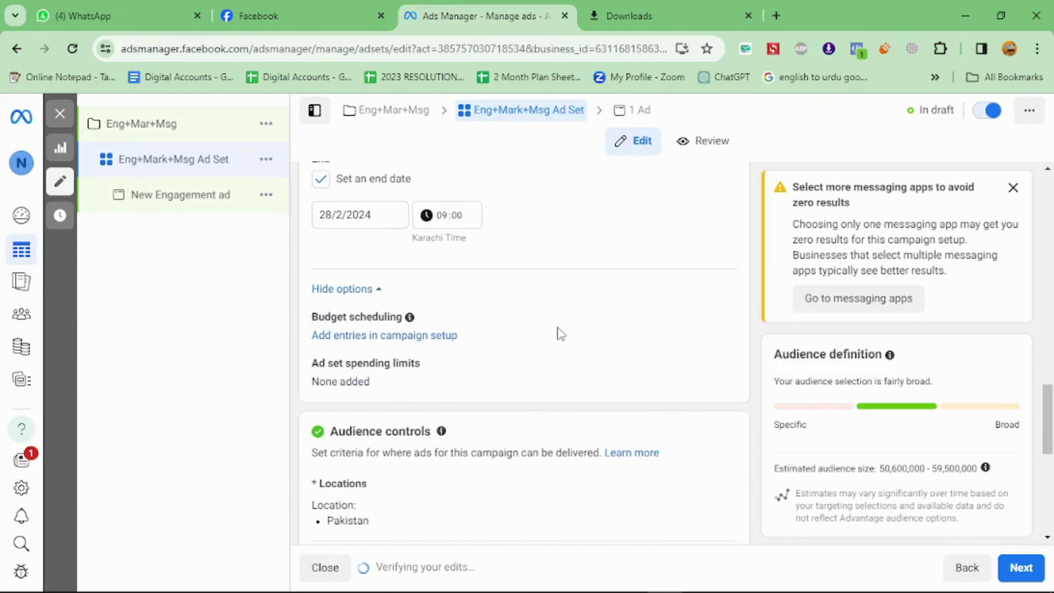
pyautogui.scroll(-6, 560, 316)
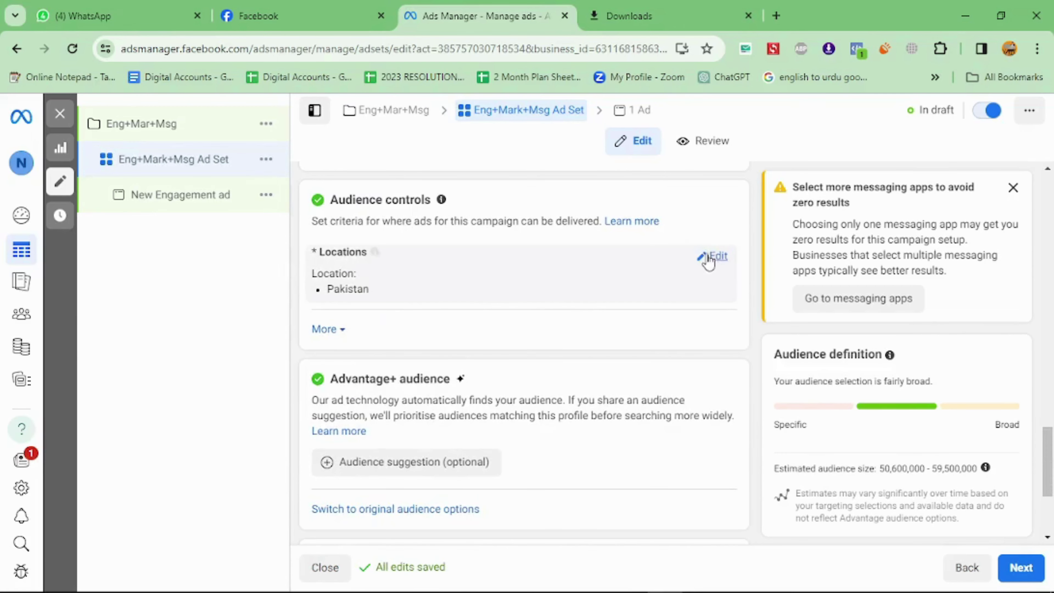
pyautogui.click(712, 256)
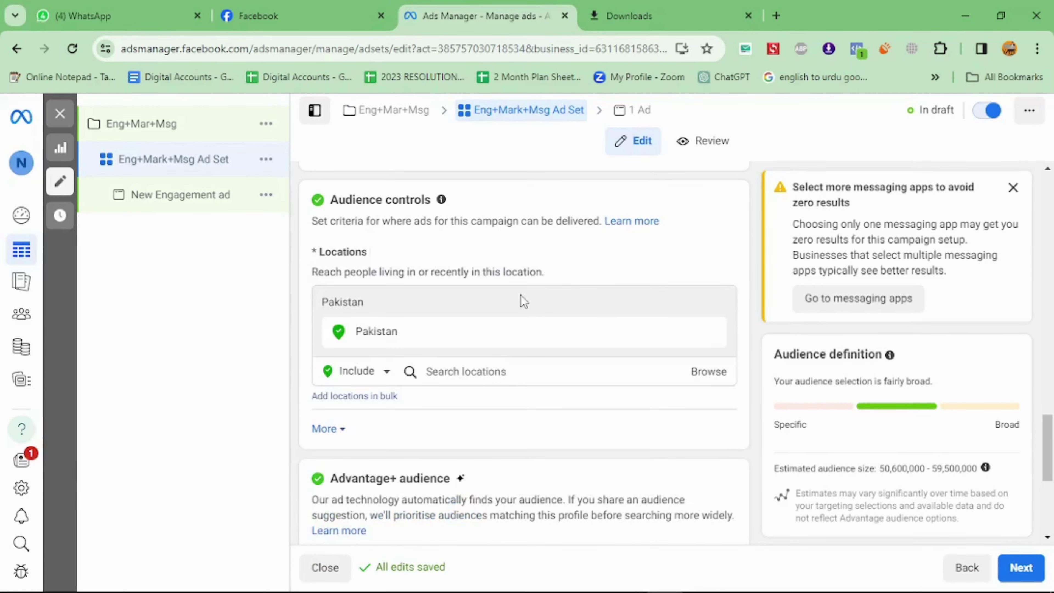
pyautogui.moveTo(525, 339)
pyautogui.click(691, 337)
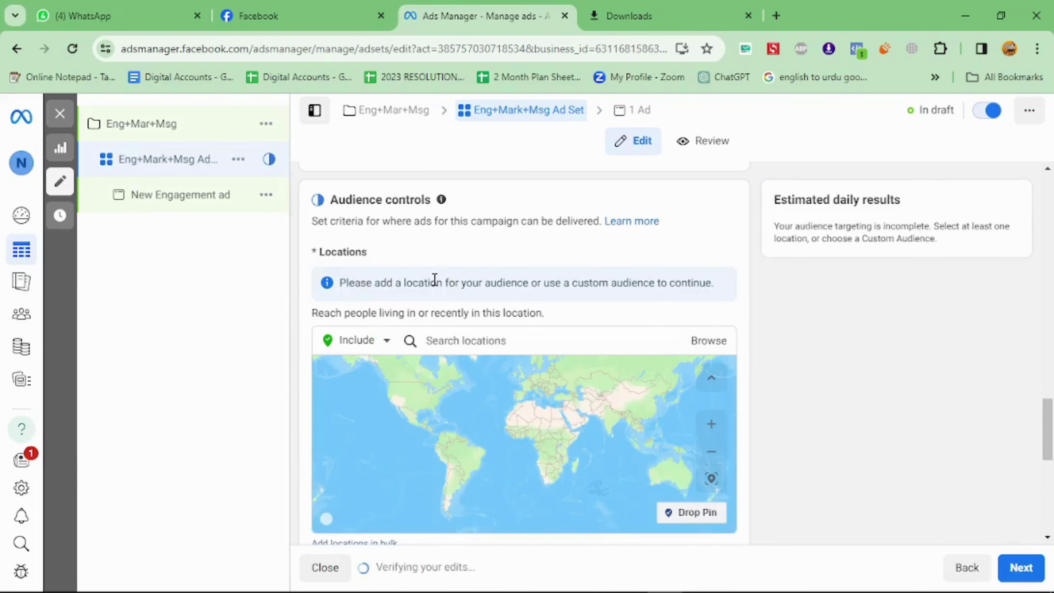
# Step: Add Faisalabad, Punjab, Pakistan as an included location and open its 40 km radius options
pyautogui.click(476, 340)
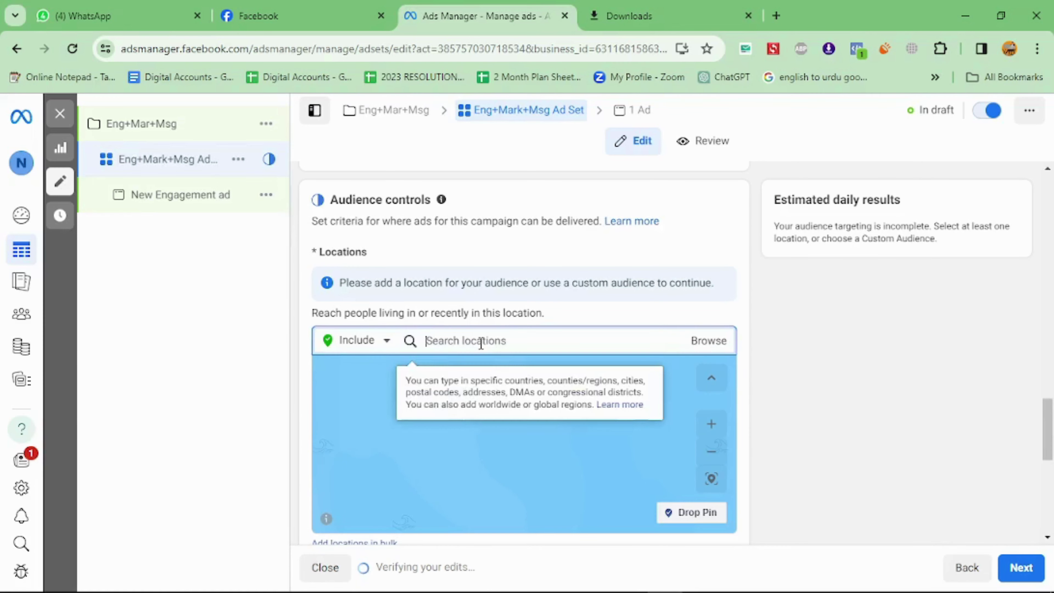
pyautogui.click(390, 348)
pyautogui.click(390, 347)
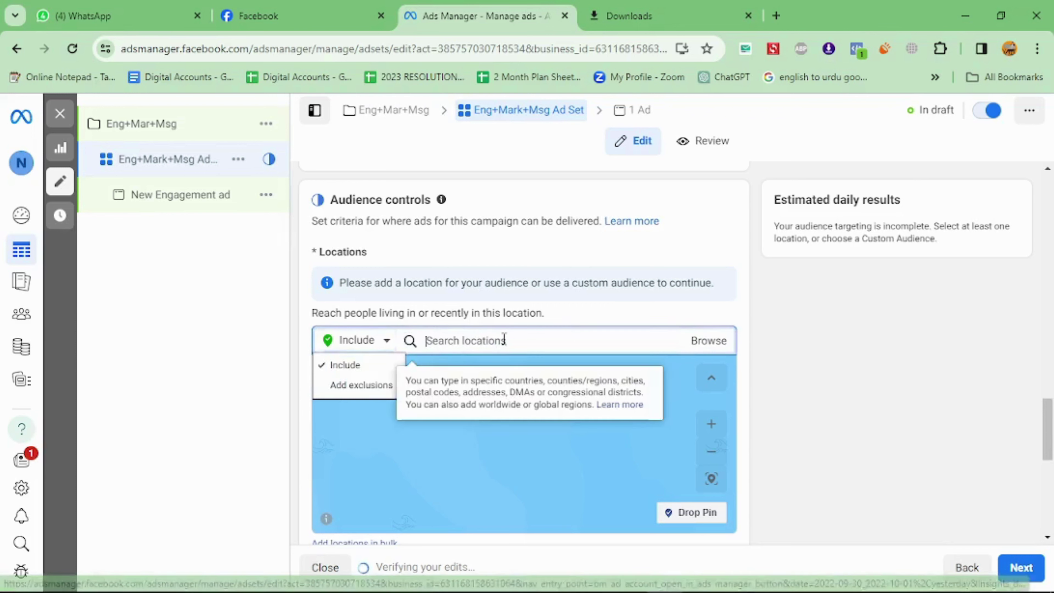
pyautogui.click(389, 347)
pyautogui.click(455, 340)
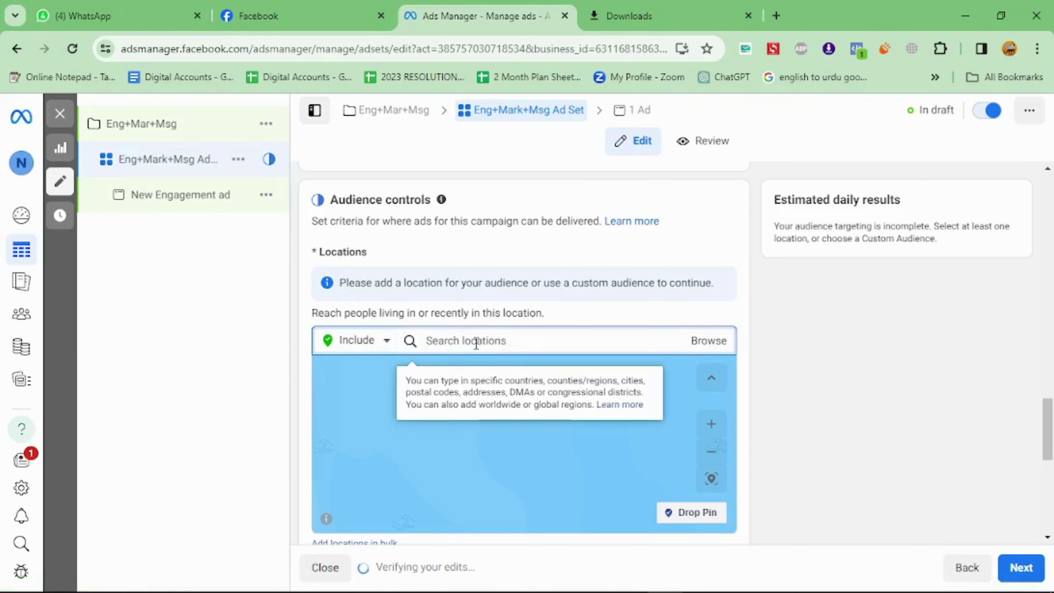
pyautogui.write('Faisa')
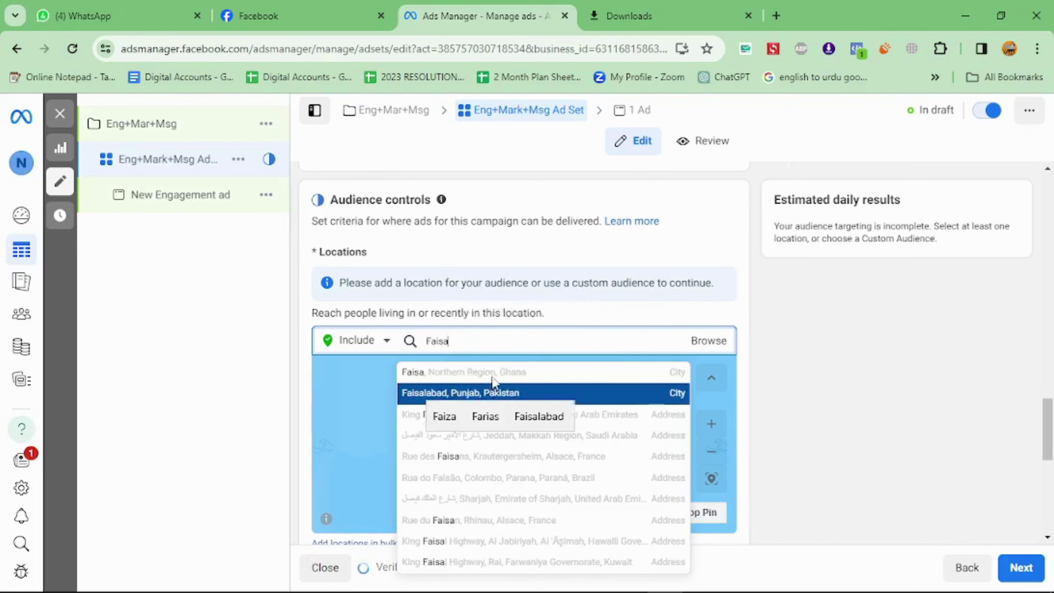
pyautogui.click(485, 393)
pyautogui.scroll(-2, 606, 434)
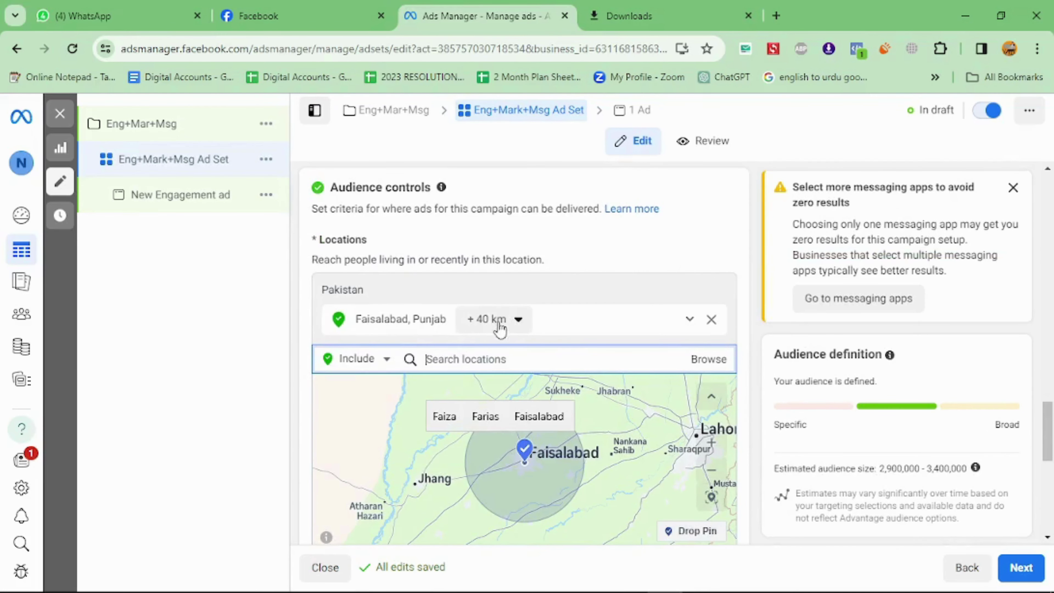
pyautogui.click(519, 321)
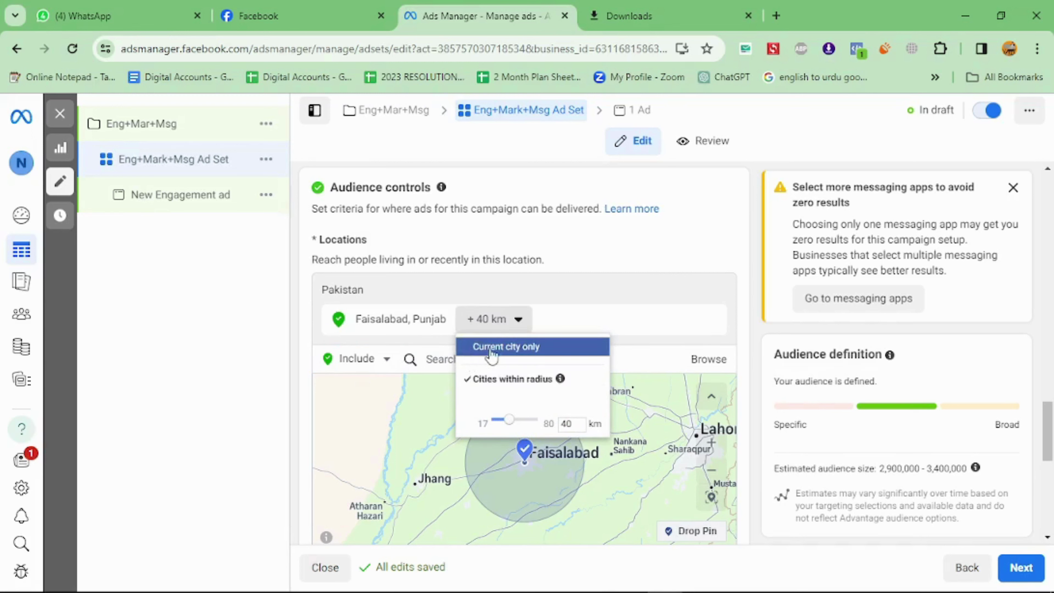
# Step: Limit Faisalabad targeting to 'Current city only', dropping the 40 km radius
pyautogui.click(467, 352)
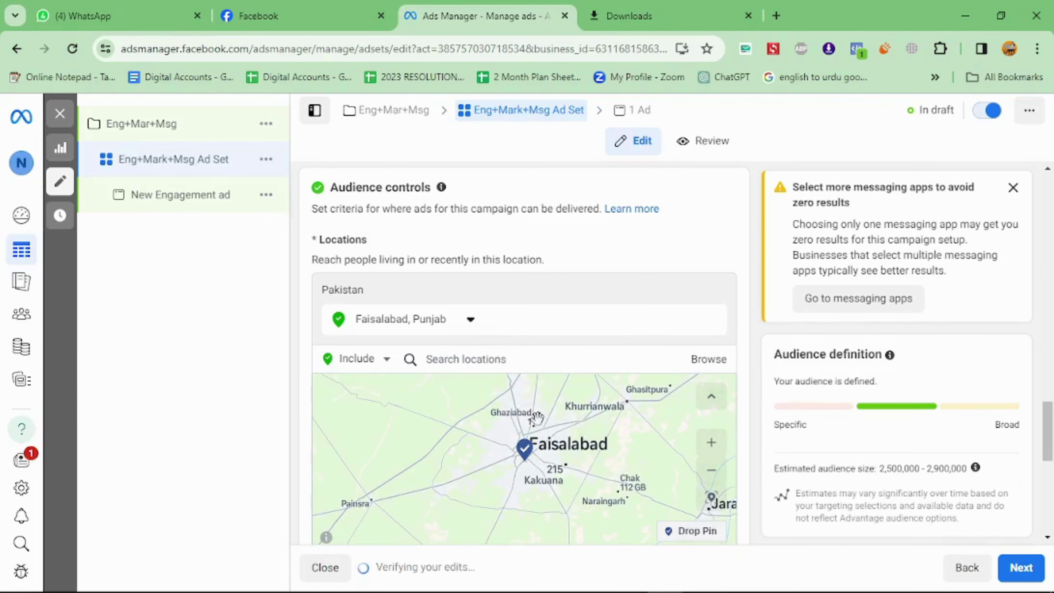
pyautogui.scroll(2, 569, 432)
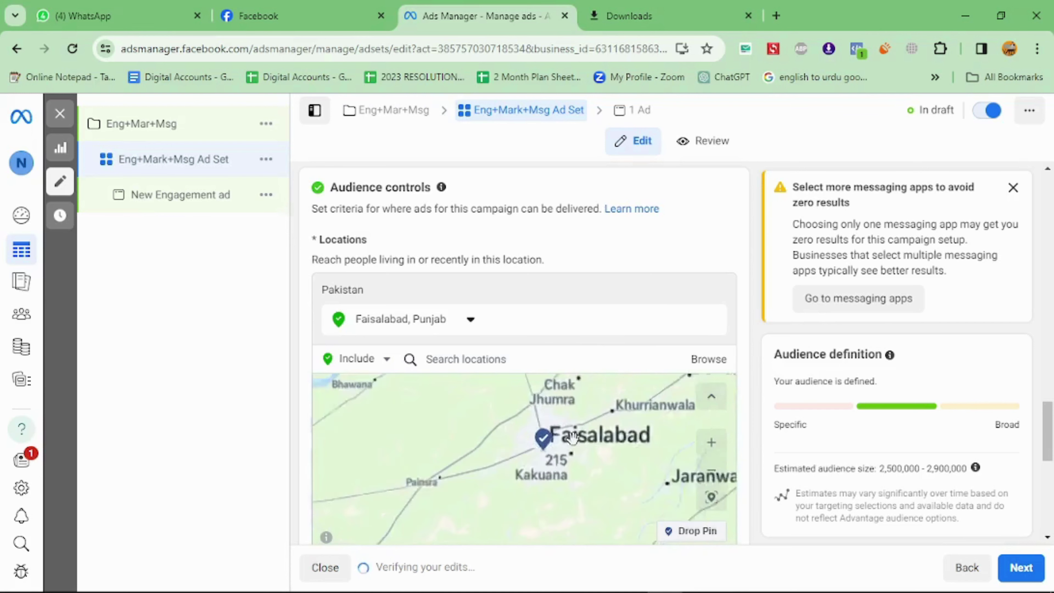
pyautogui.scroll(-1, 572, 436)
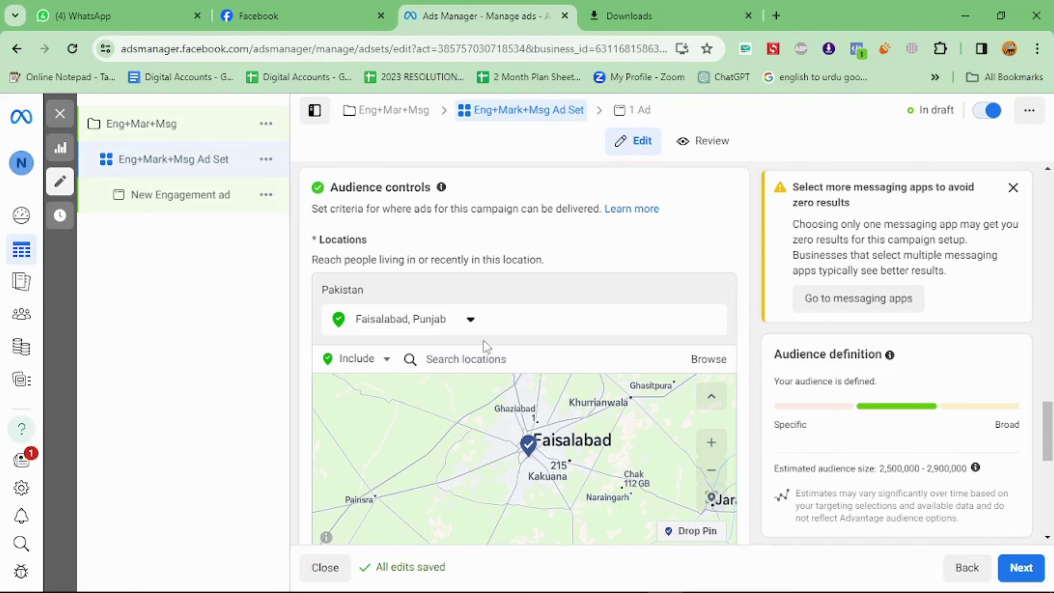
pyautogui.scroll(-5, 550, 337)
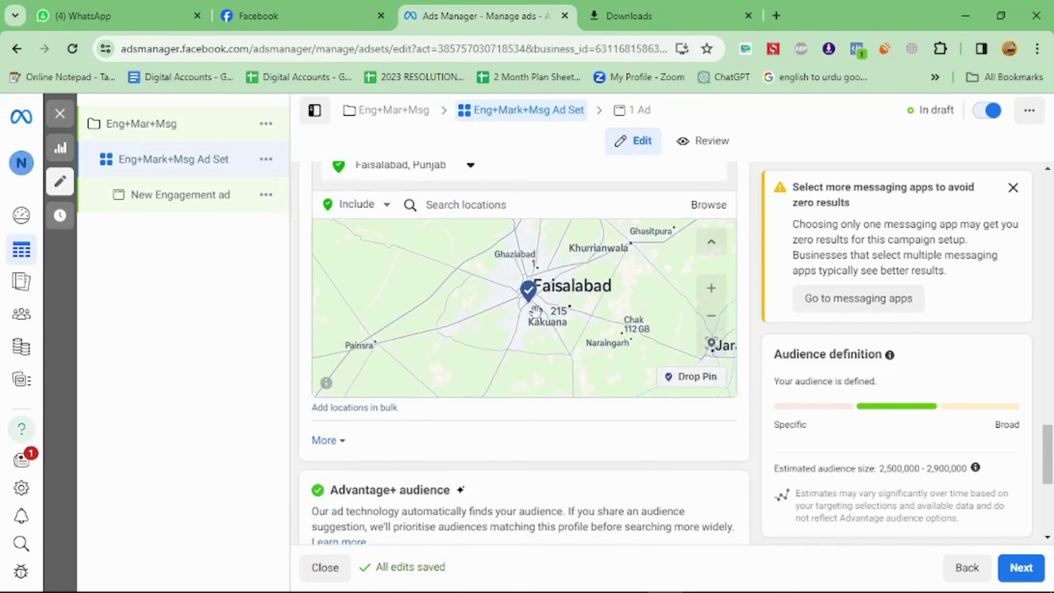
pyautogui.scroll(-2, 547, 426)
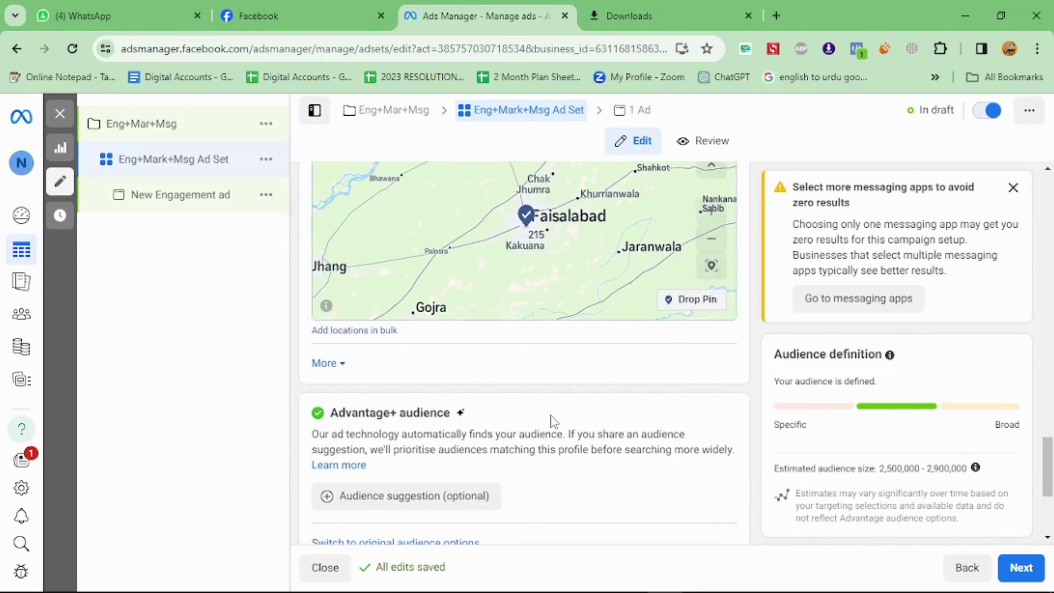
pyautogui.scroll(-5, 556, 409)
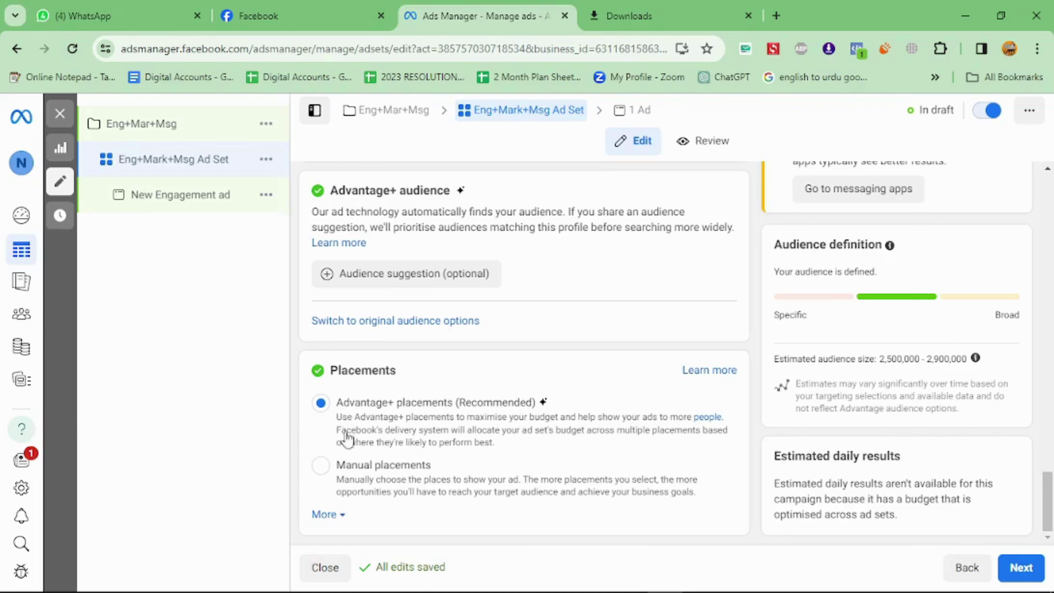
# Step: Select Manual placements and review the Platforms and Placements checklists
pyautogui.click(524, 473)
pyautogui.scroll(-5, 607, 447)
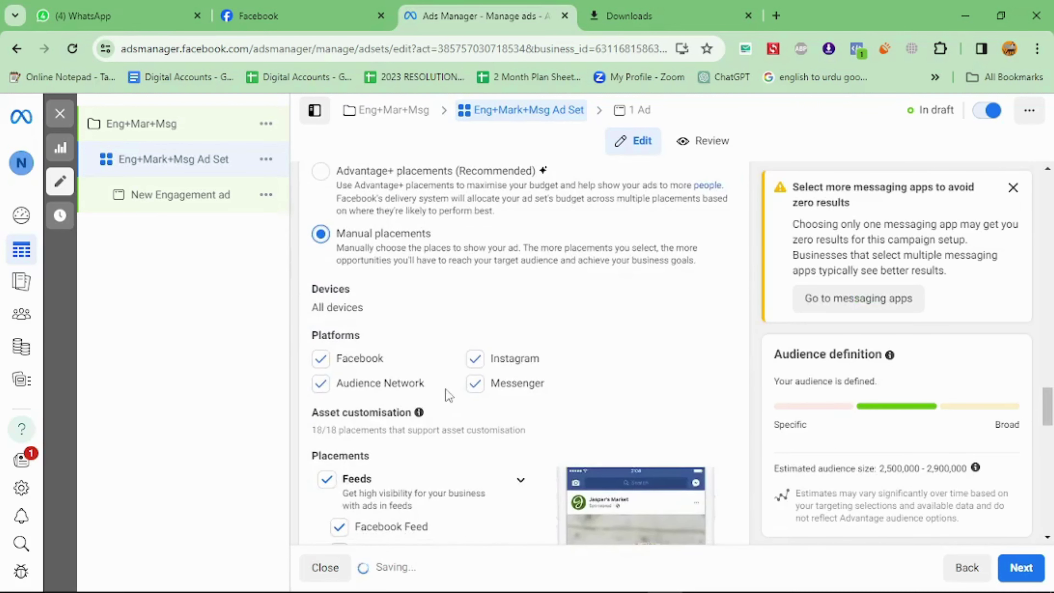
pyautogui.scroll(-2, 447, 393)
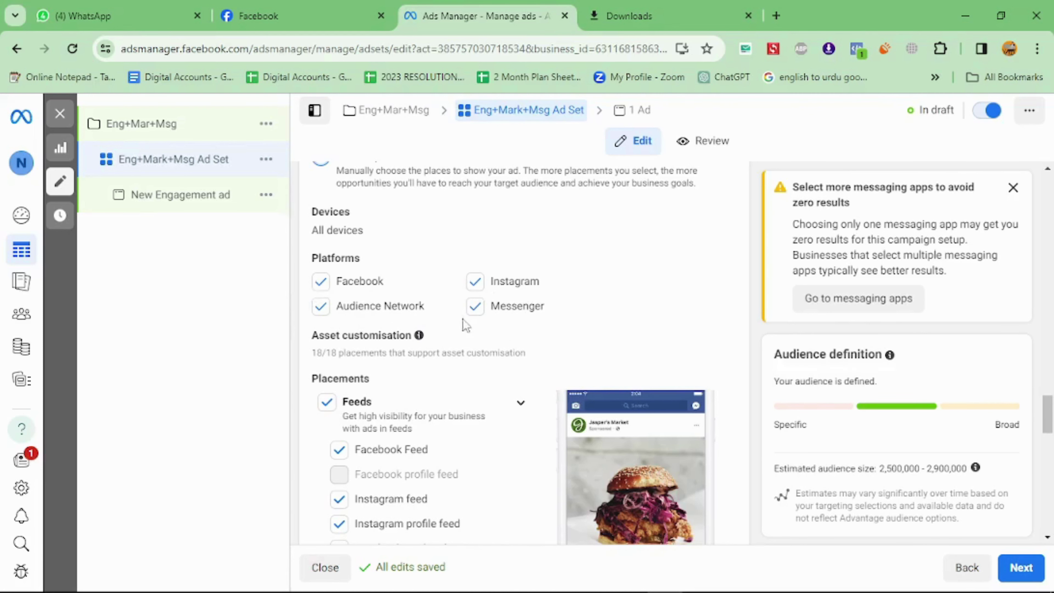
pyautogui.scroll(-3, 486, 316)
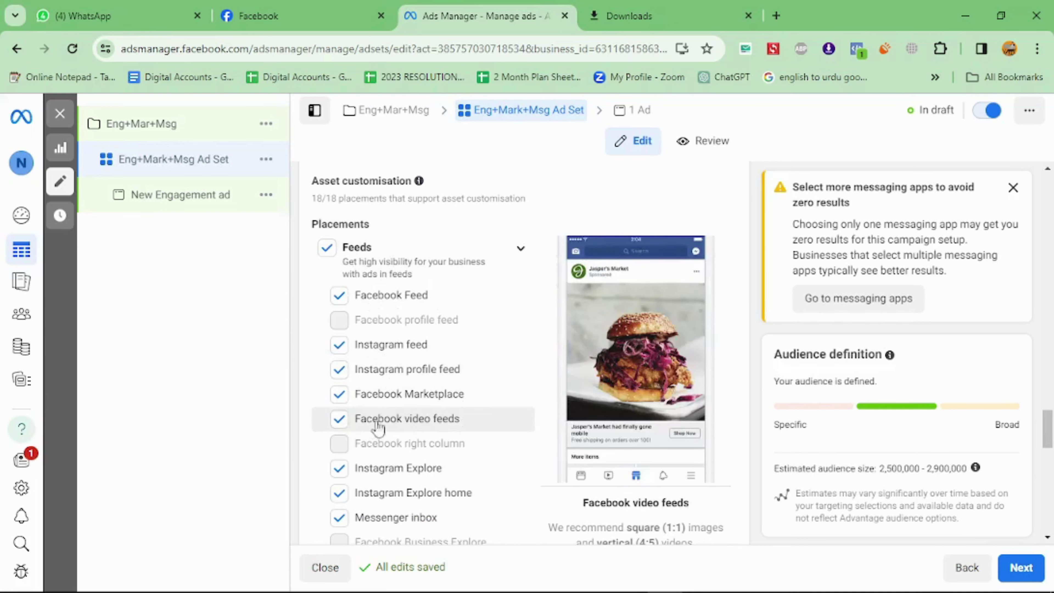
pyautogui.scroll(-3, 465, 425)
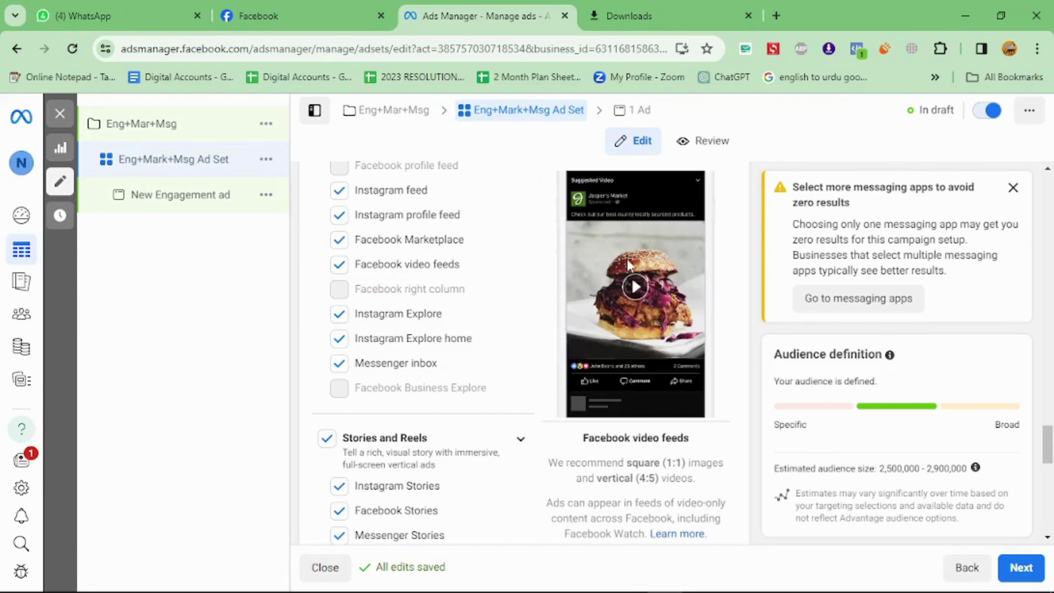
pyautogui.scroll(-3, 417, 261)
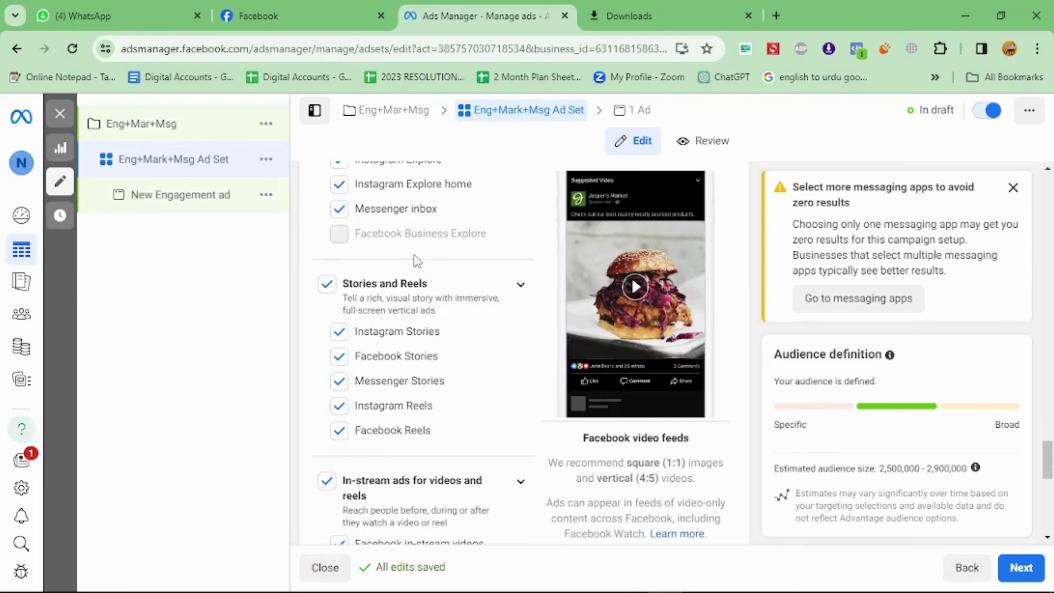
pyautogui.scroll(5, 416, 261)
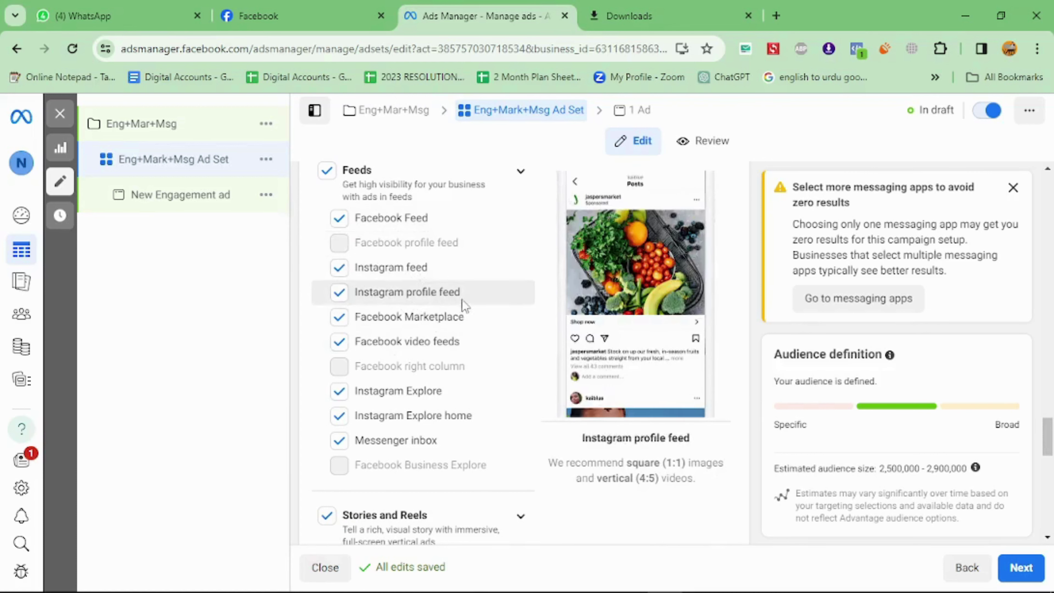
# Step: Uncheck Facebook Marketplace and the Stories and Reels placements
pyautogui.click(340, 323)
pyautogui.scroll(-1, 470, 315)
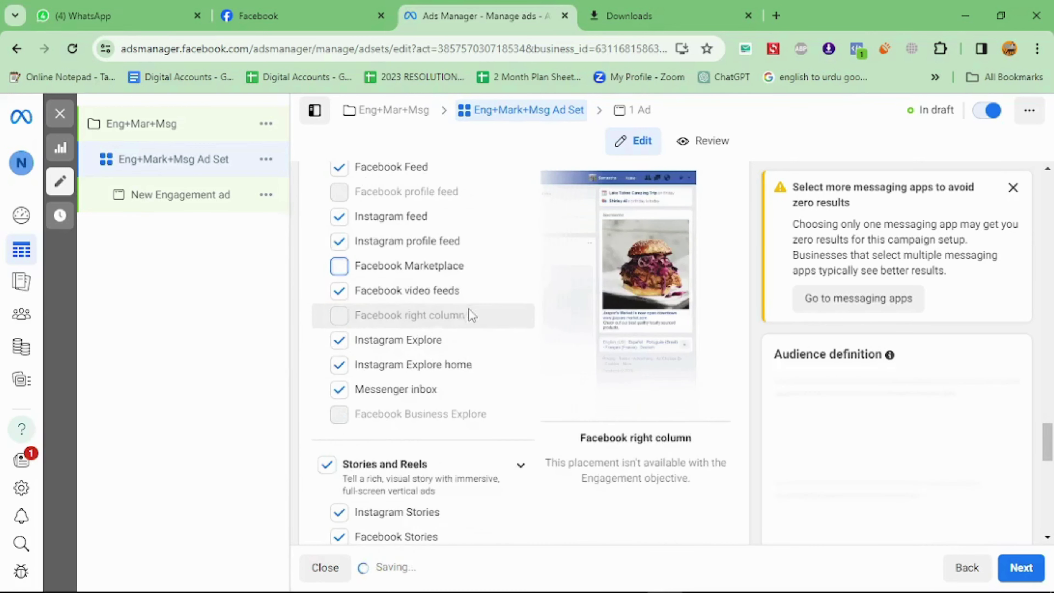
pyautogui.scroll(-1, 469, 315)
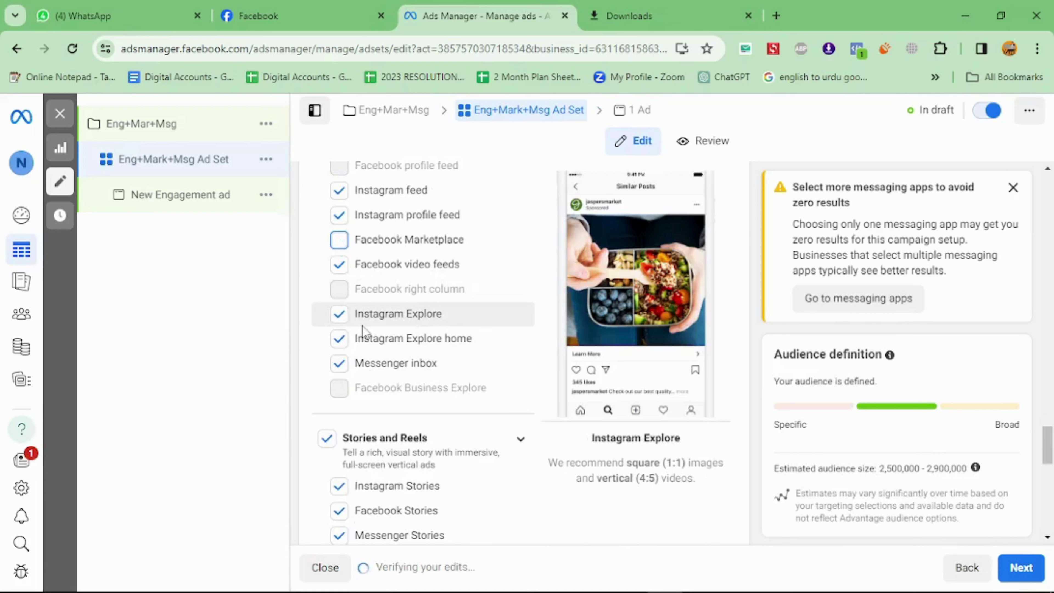
pyautogui.scroll(-3, 362, 338)
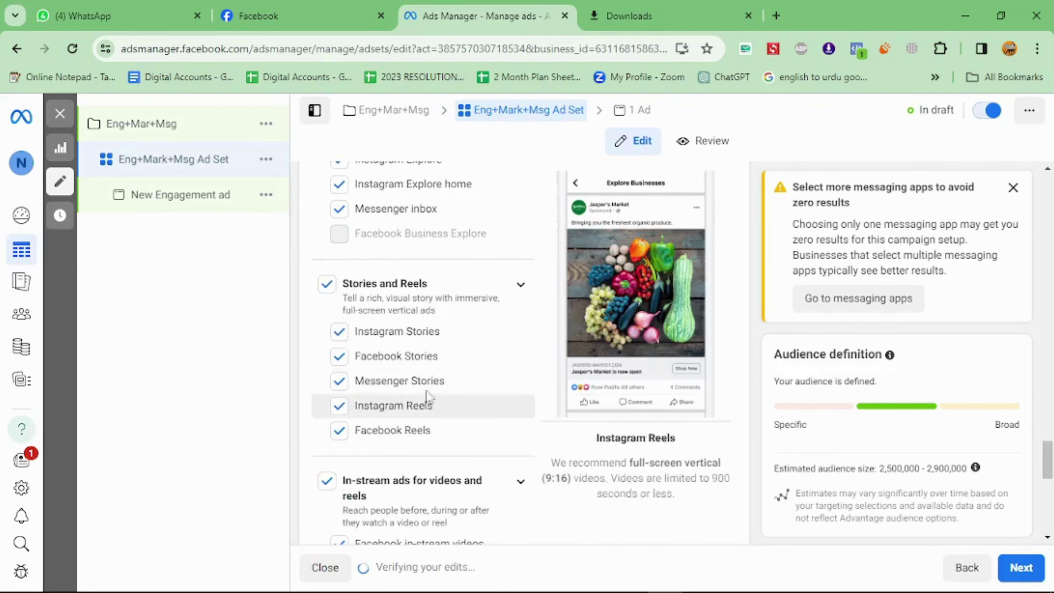
pyautogui.click(340, 430)
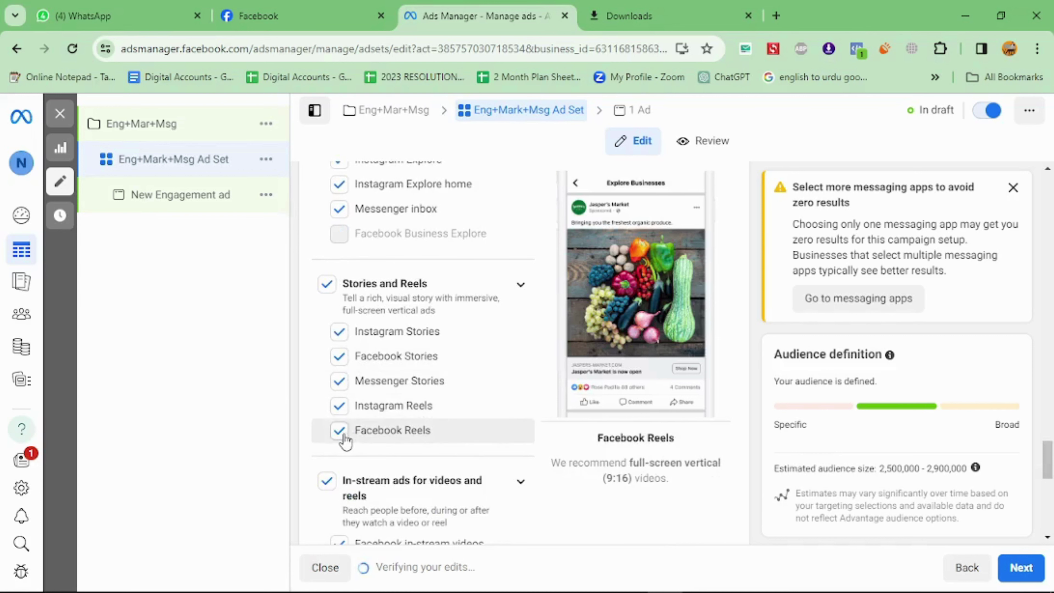
pyautogui.click(340, 431)
pyautogui.click(326, 284)
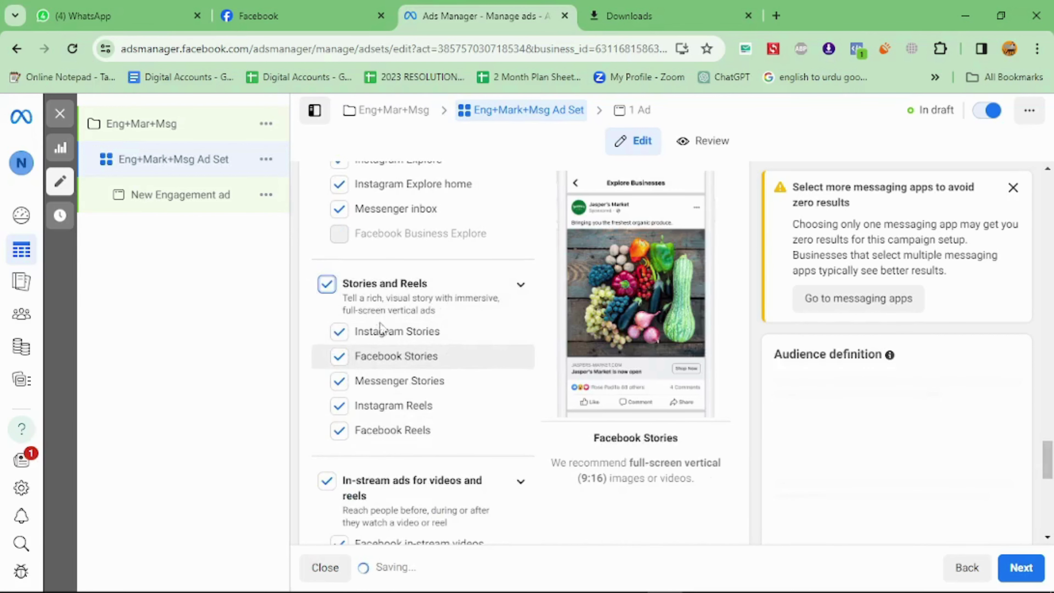
pyautogui.click(327, 284)
# Step: Exclude the Apps and sites placements and dismiss the messaging-apps warning
pyautogui.scroll(-3, 492, 371)
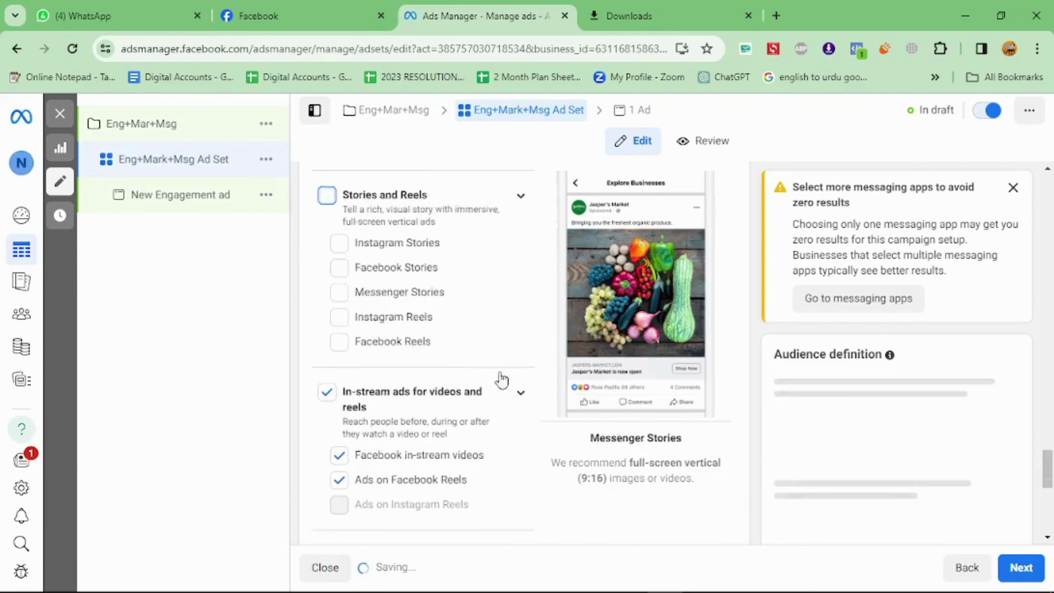
pyautogui.scroll(-2, 441, 443)
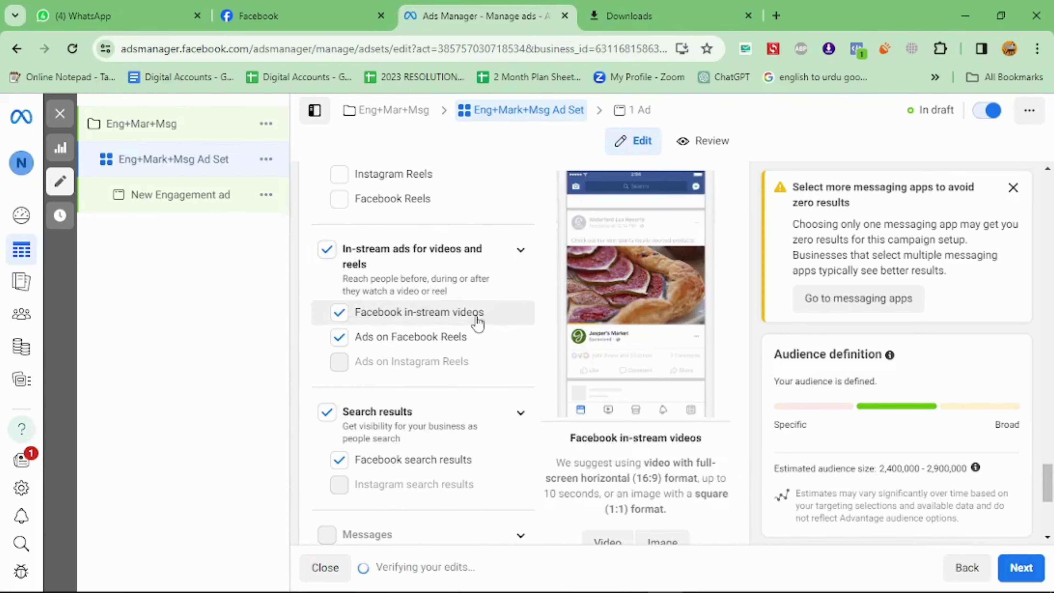
pyautogui.scroll(-3, 477, 343)
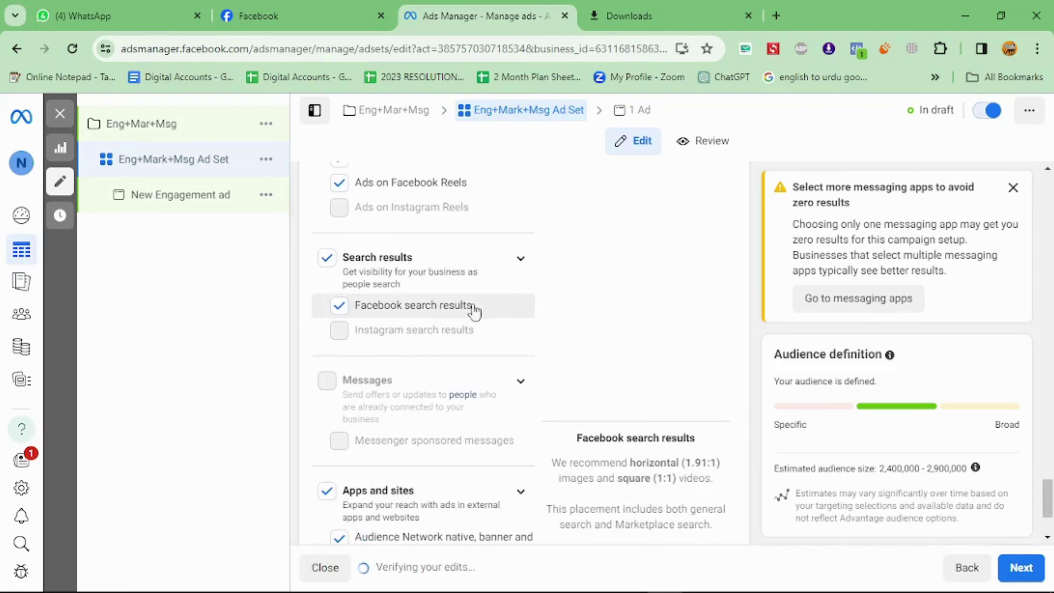
pyautogui.scroll(-3, 486, 344)
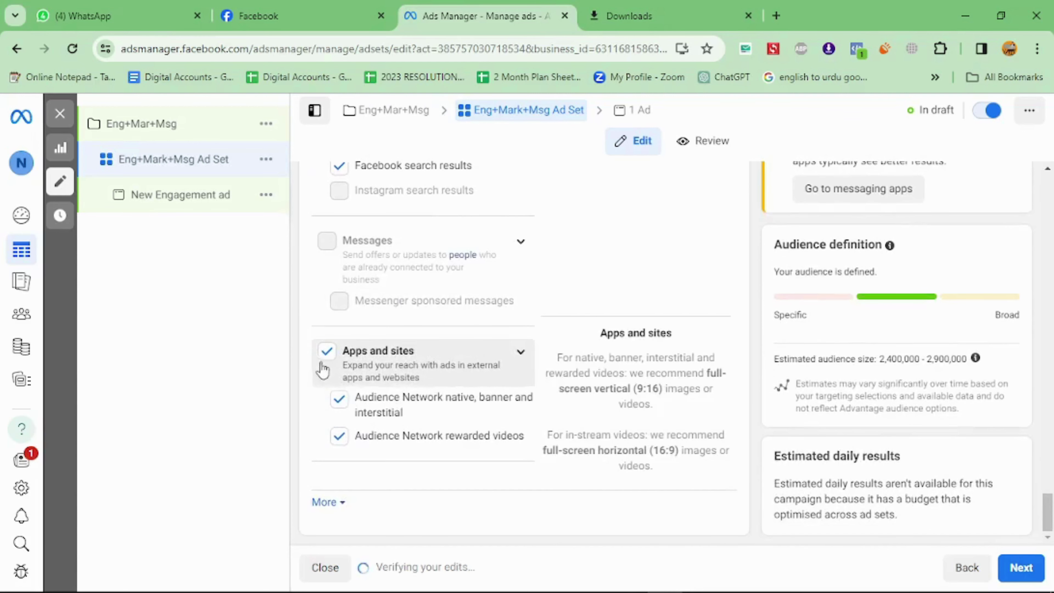
pyautogui.click(328, 354)
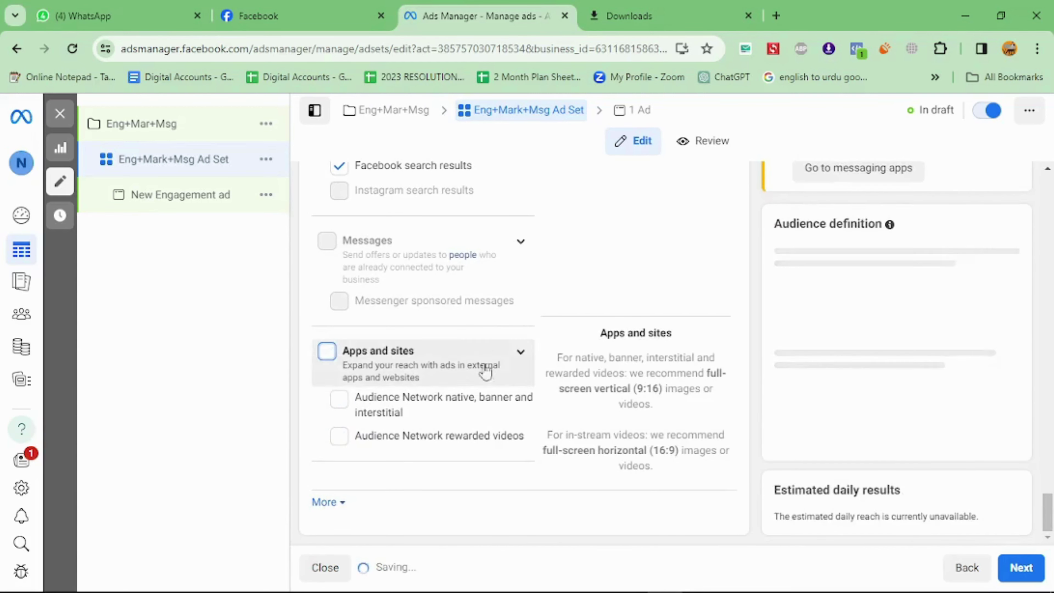
pyautogui.scroll(15, 437, 409)
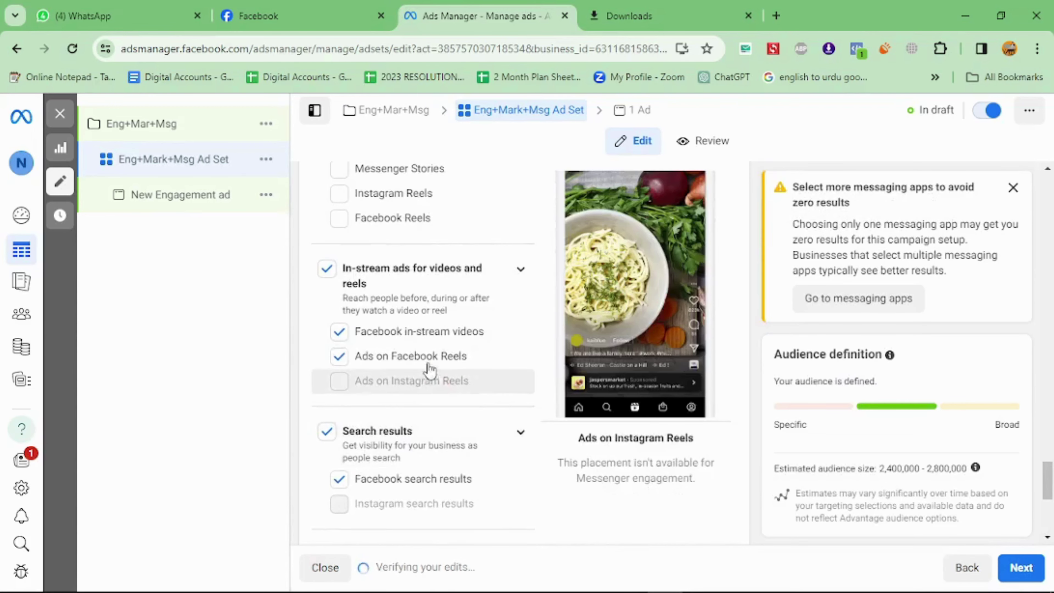
pyautogui.click(1013, 187)
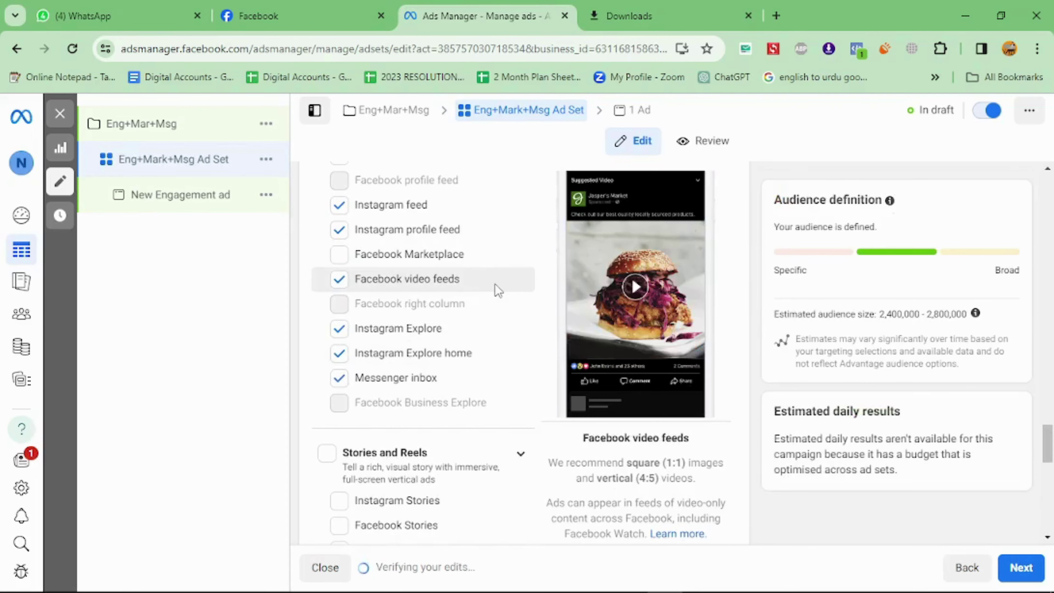
pyautogui.scroll(-10, 477, 353)
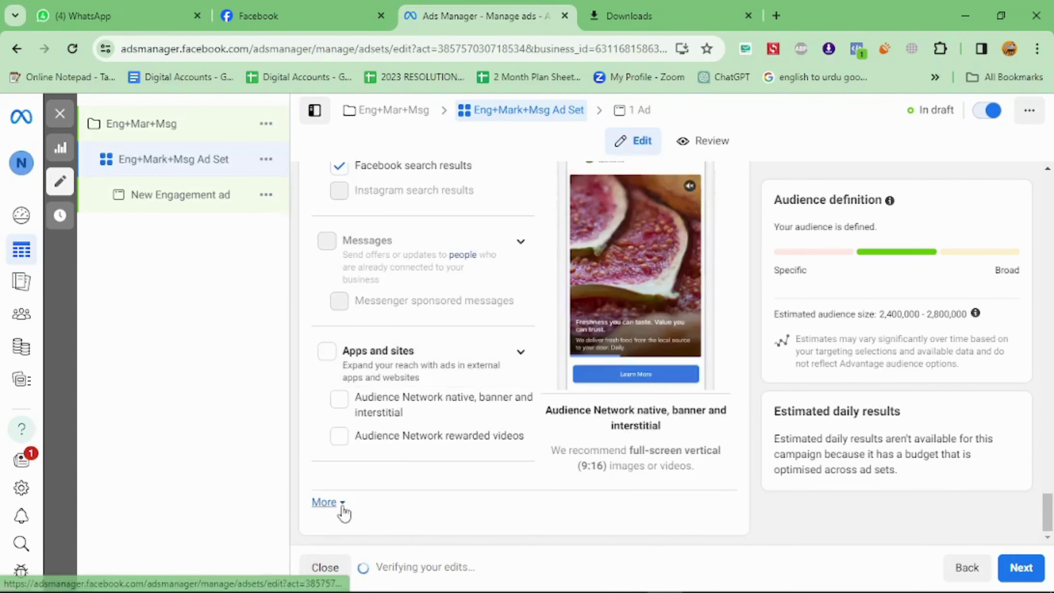
# Step: Expand More placement settings to review device, skippable ads and brand safety options
pyautogui.click(342, 505)
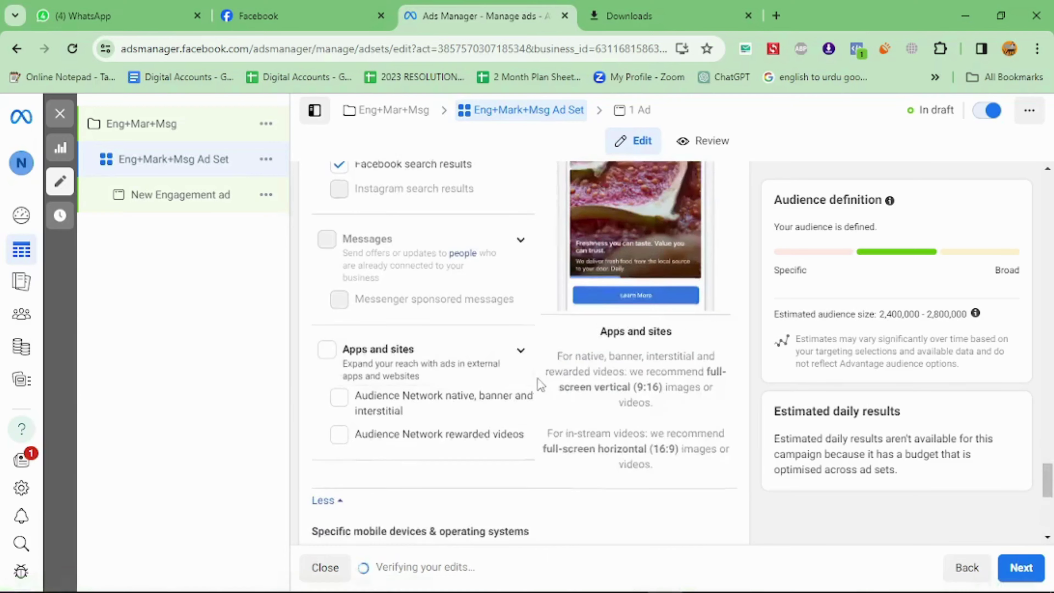
pyautogui.scroll(-6, 536, 387)
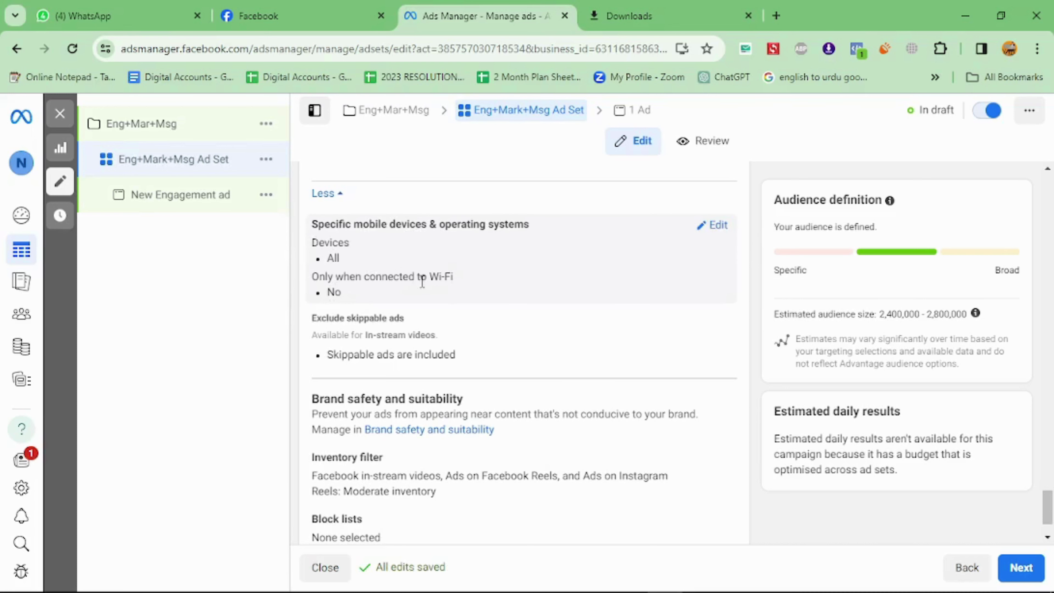
pyautogui.scroll(-2, 356, 296)
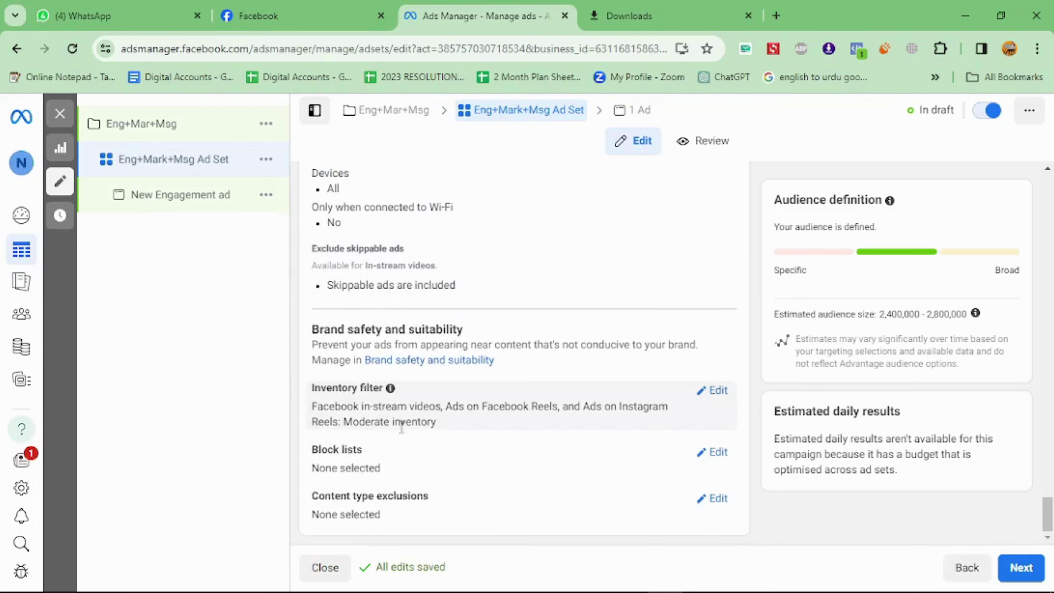
pyautogui.scroll(10, 486, 369)
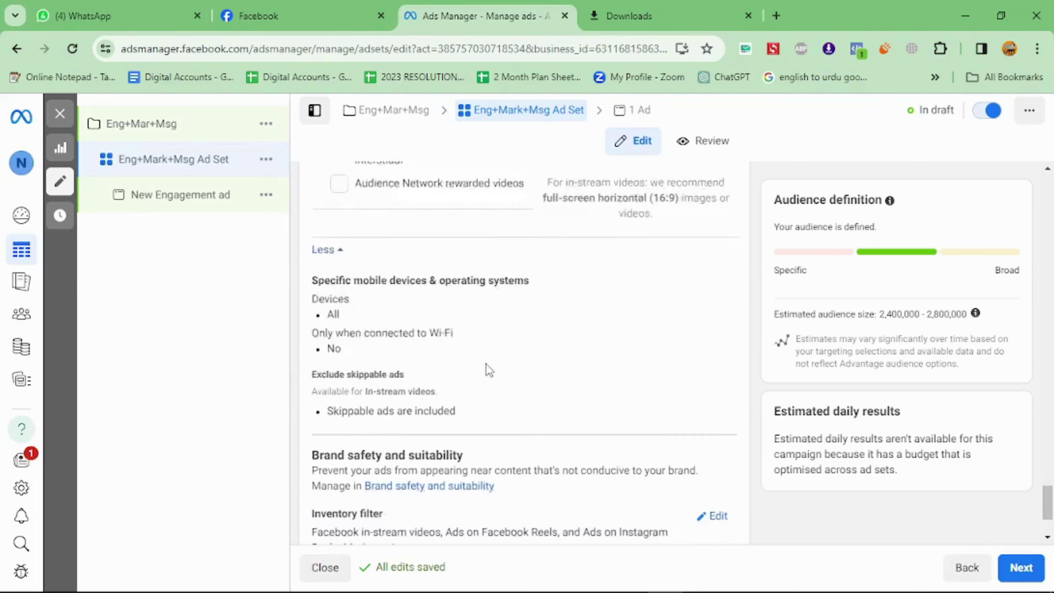
pyautogui.scroll(15, 485, 363)
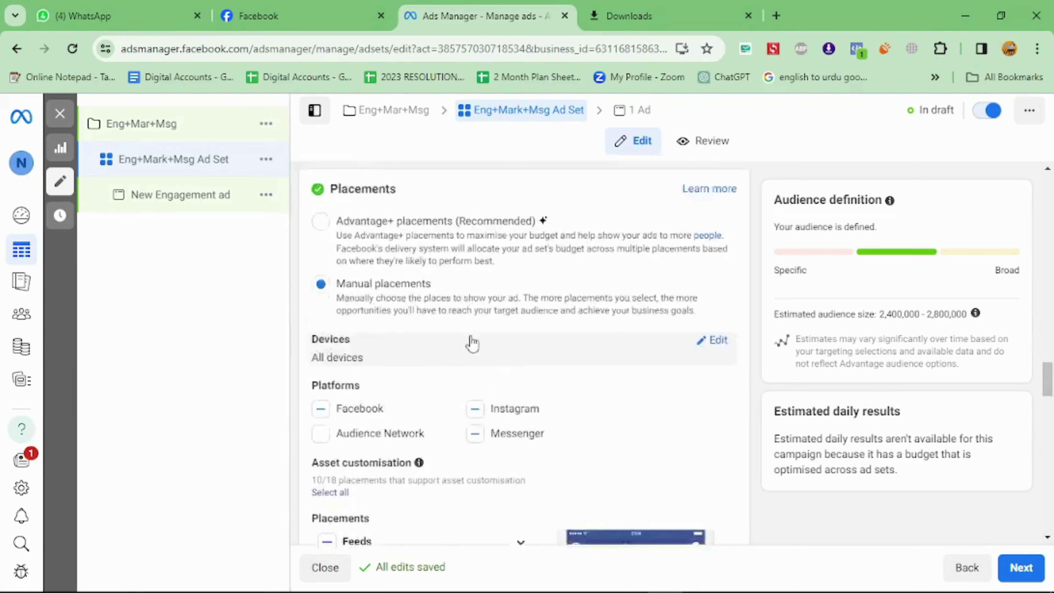
pyautogui.scroll(15, 457, 345)
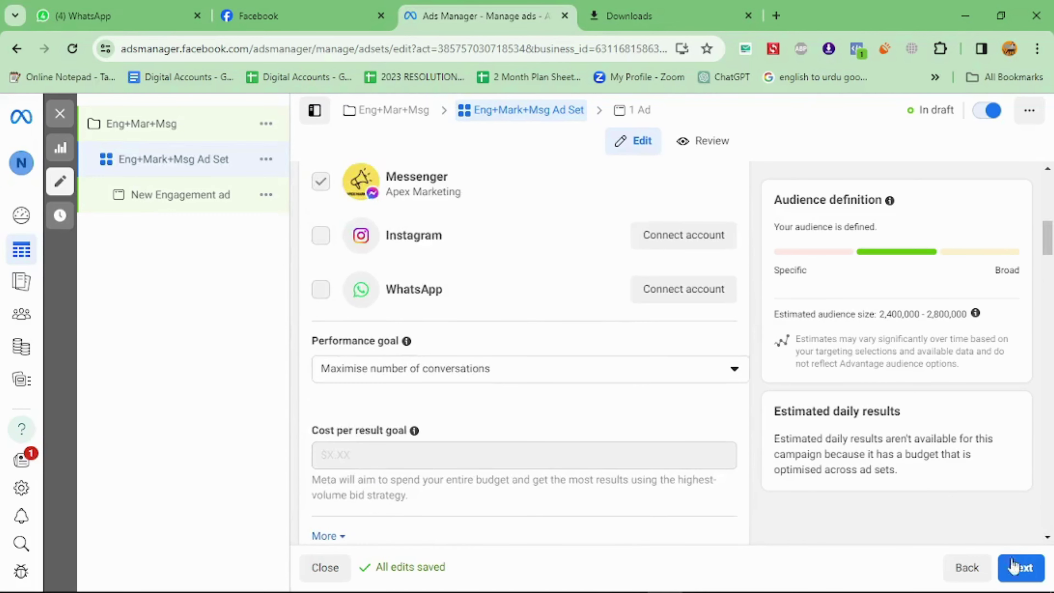
# Step: Move on to the ad and rename it 'Eng+Mark+Msg Ad'
pyautogui.click(1022, 568)
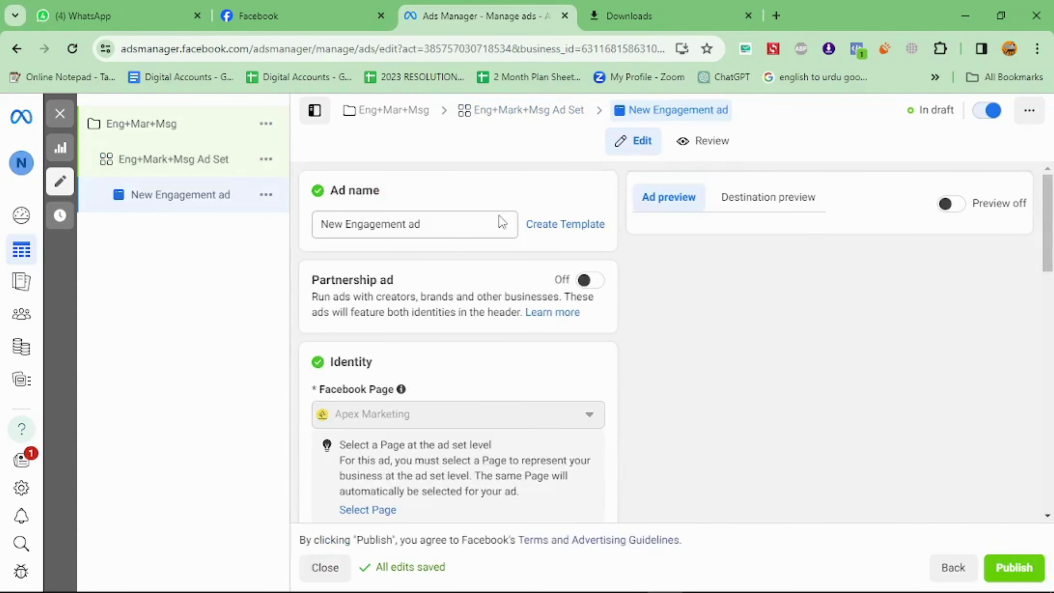
pyautogui.tripleClick(445, 226)
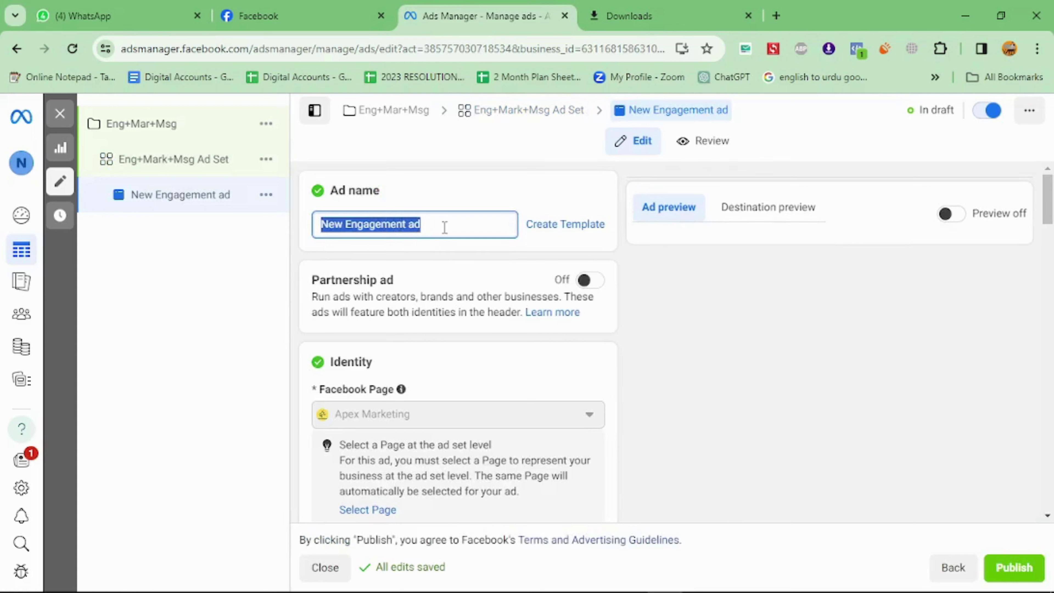
pyautogui.write('Eng')
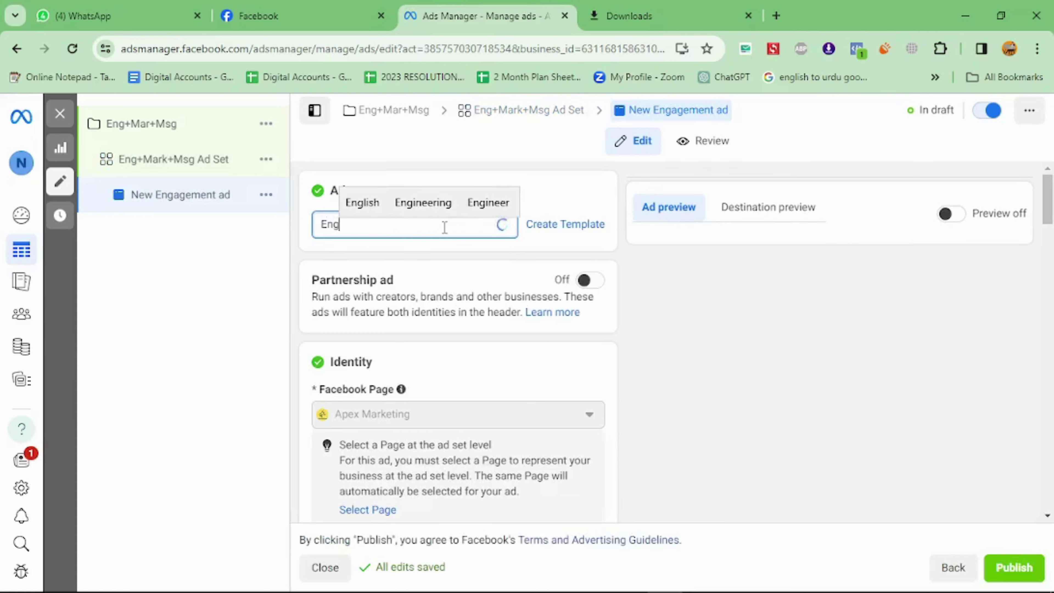
pyautogui.write('+')
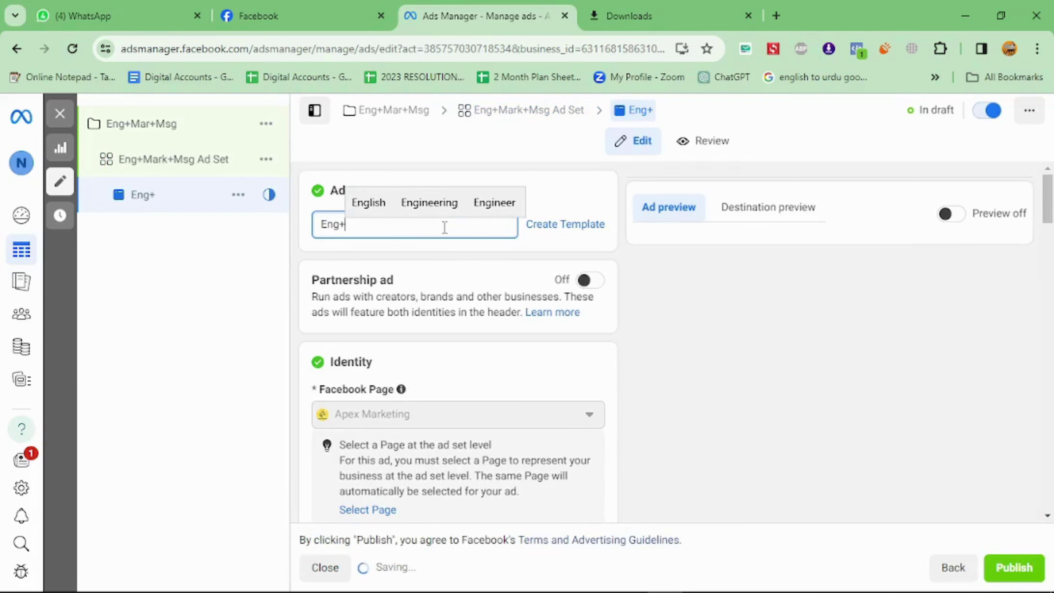
pyautogui.write('Mark')
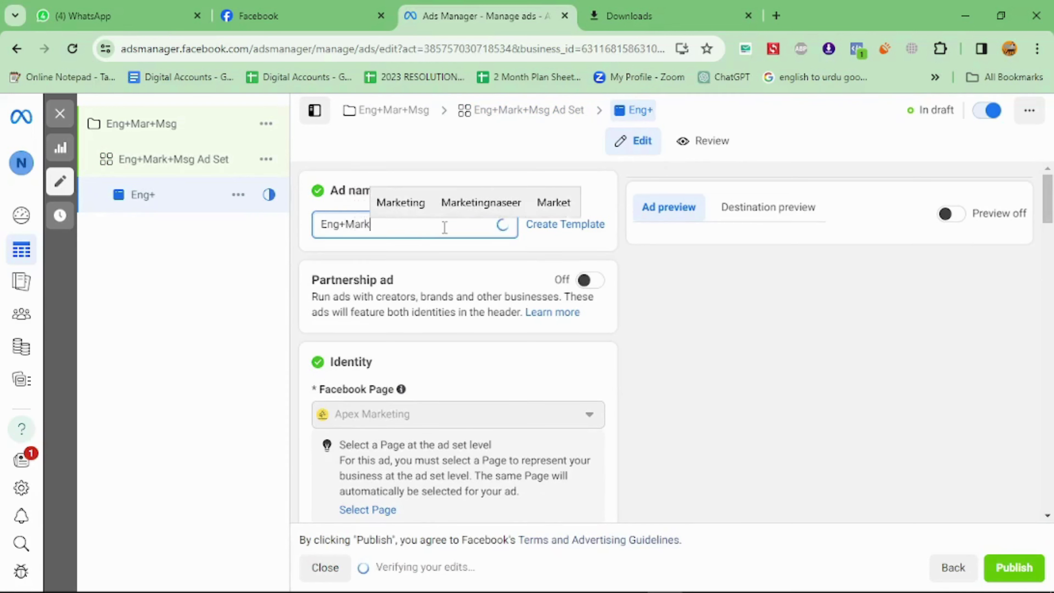
pyautogui.write('+')
pyautogui.write('Ms')
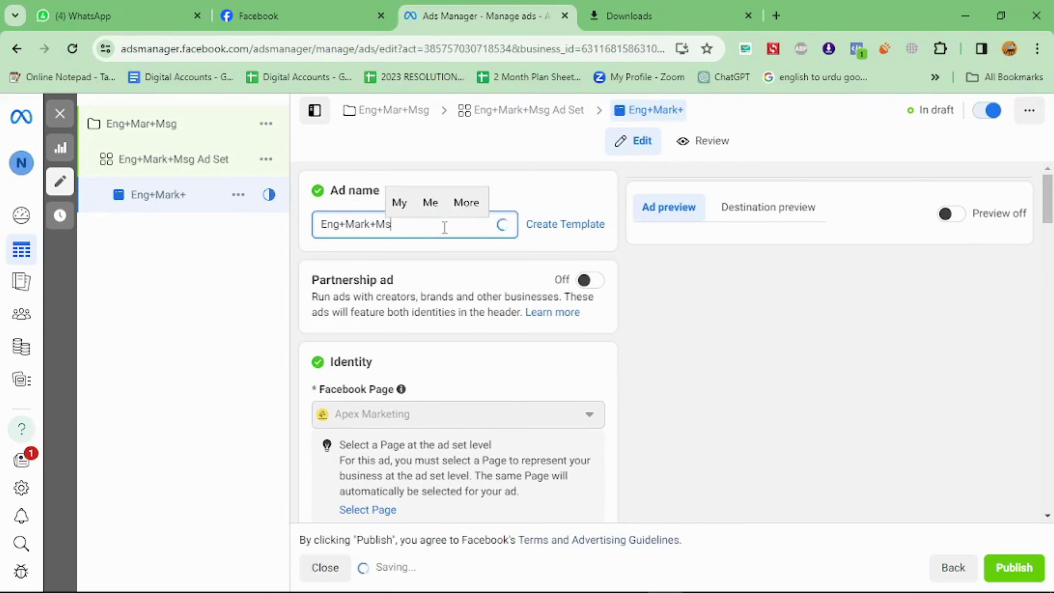
pyautogui.write('g ')
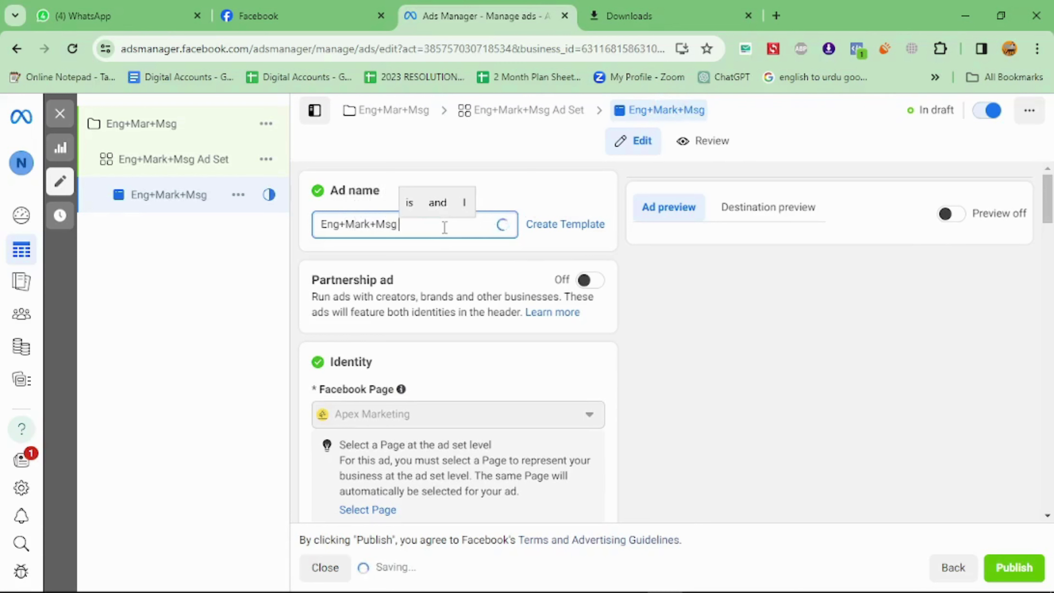
pyautogui.write('Ad')
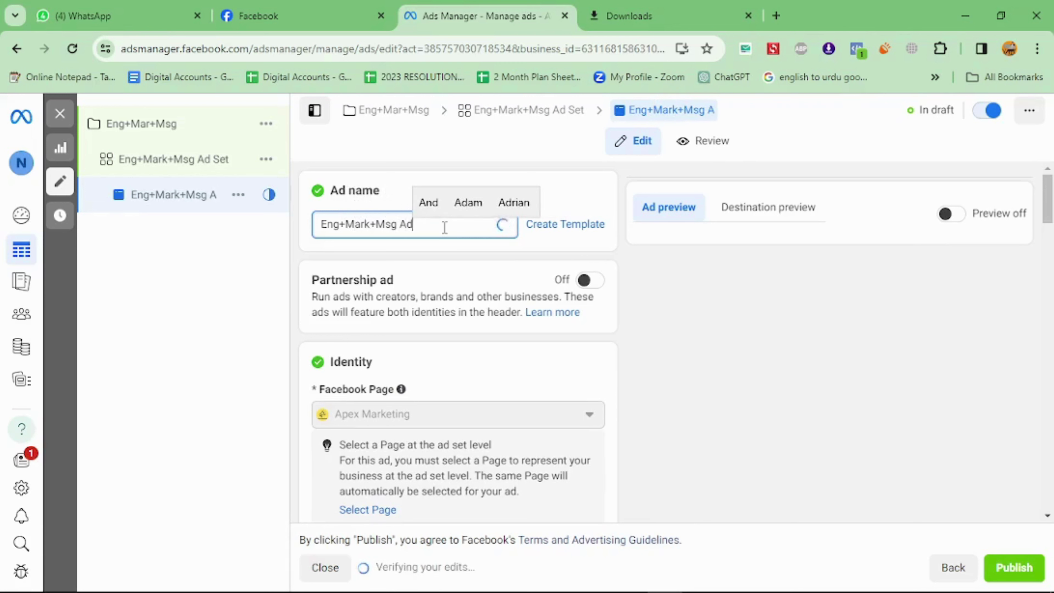
pyautogui.click(639, 255)
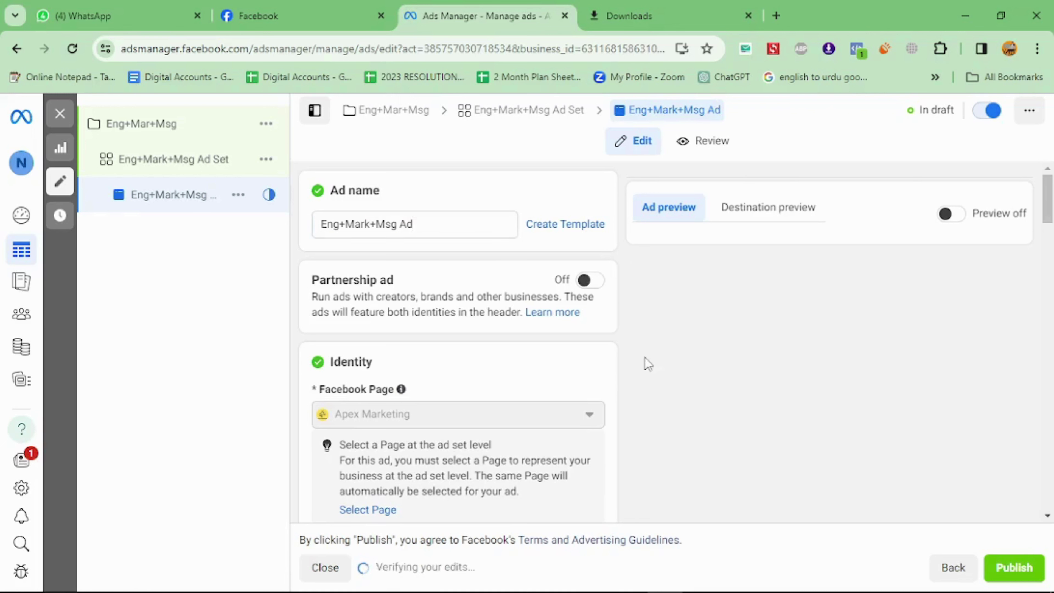
# Step: Check the Instagram account options without changing them and scroll down to Format
pyautogui.scroll(-1, 529, 284)
pyautogui.scroll(-2, 529, 285)
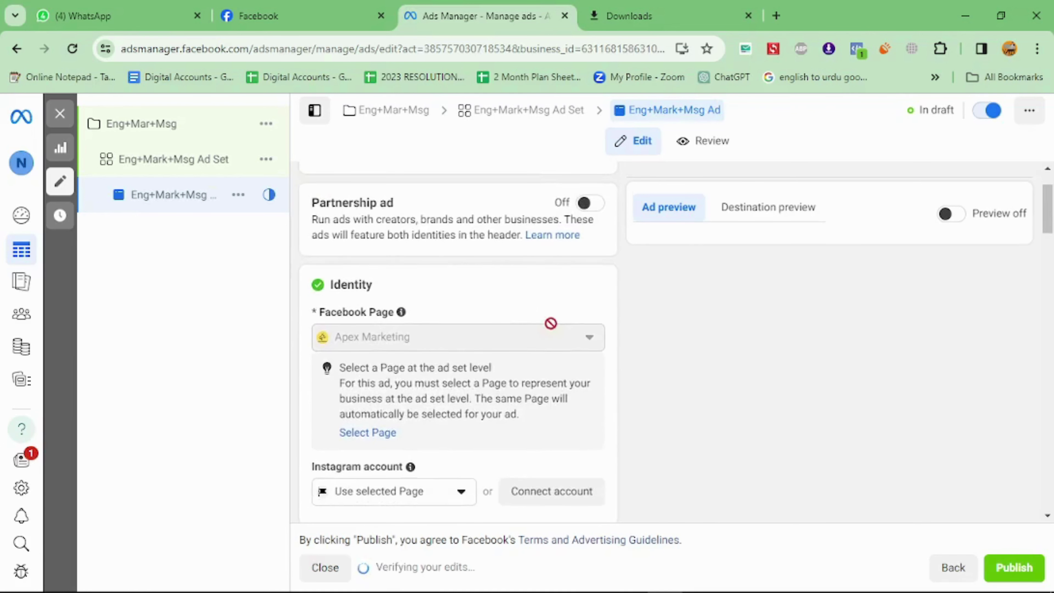
pyautogui.scroll(-2, 551, 323)
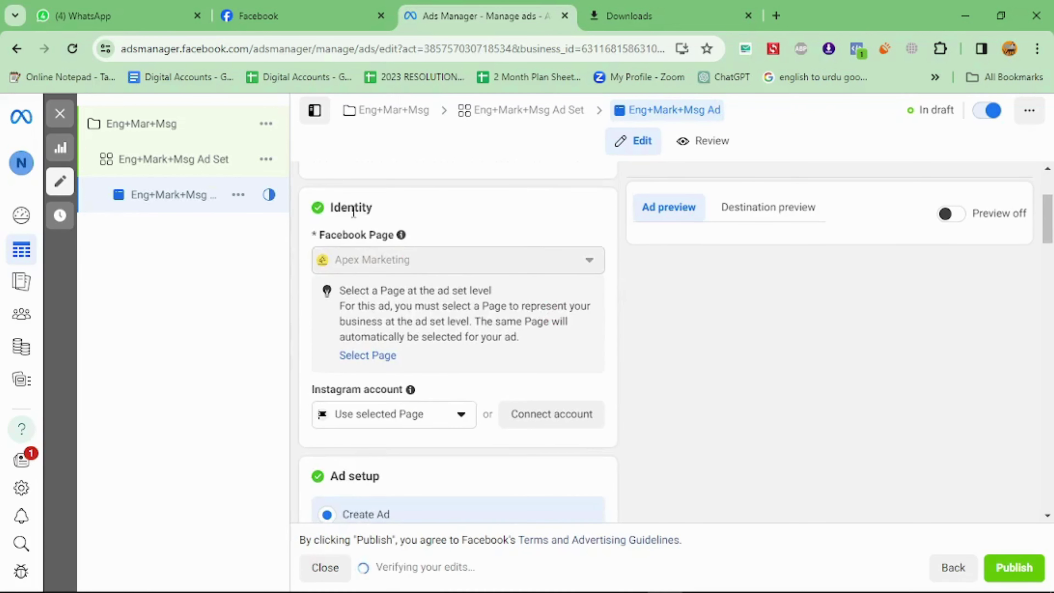
pyautogui.scroll(-4, 697, 363)
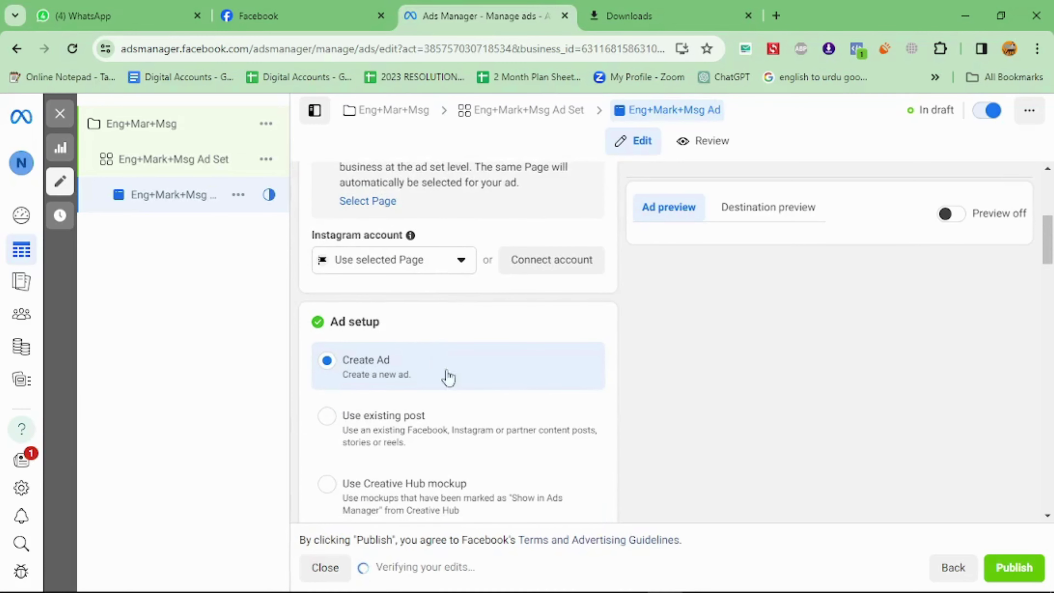
pyautogui.click(461, 262)
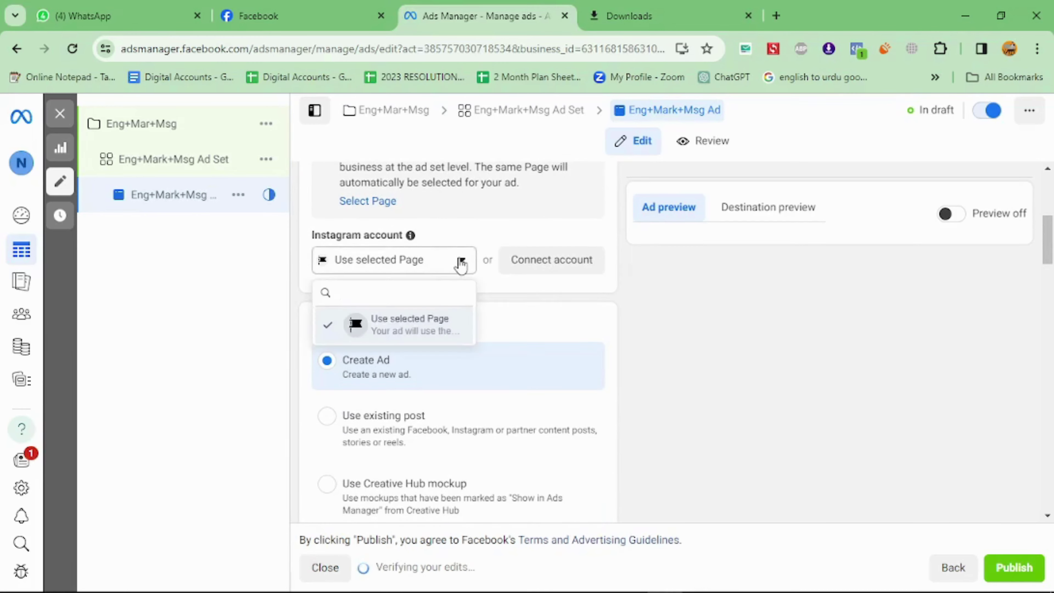
pyautogui.click(461, 262)
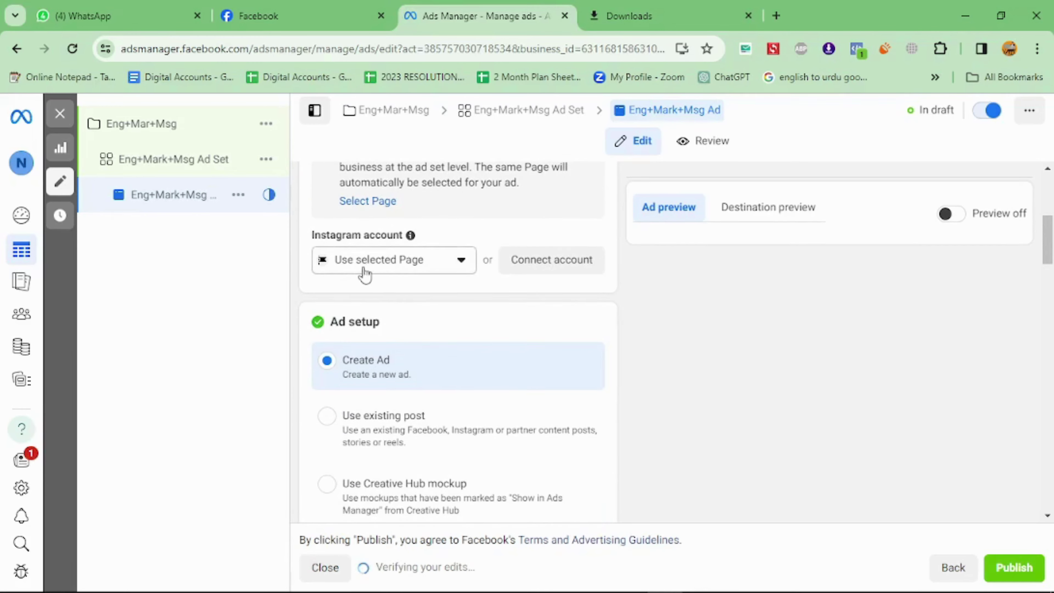
pyautogui.scroll(4, 365, 274)
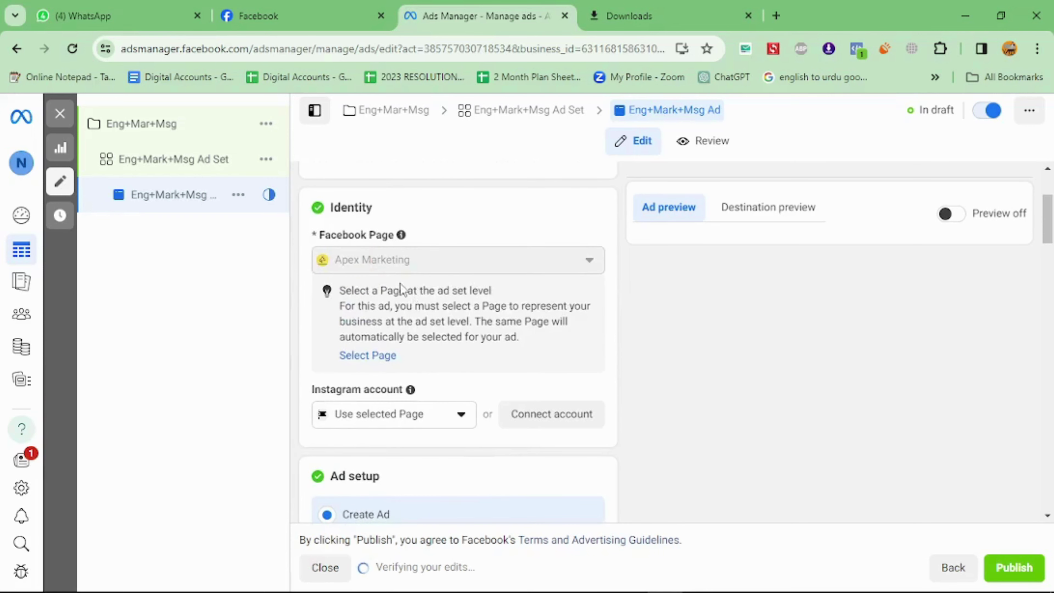
pyautogui.scroll(-2, 401, 249)
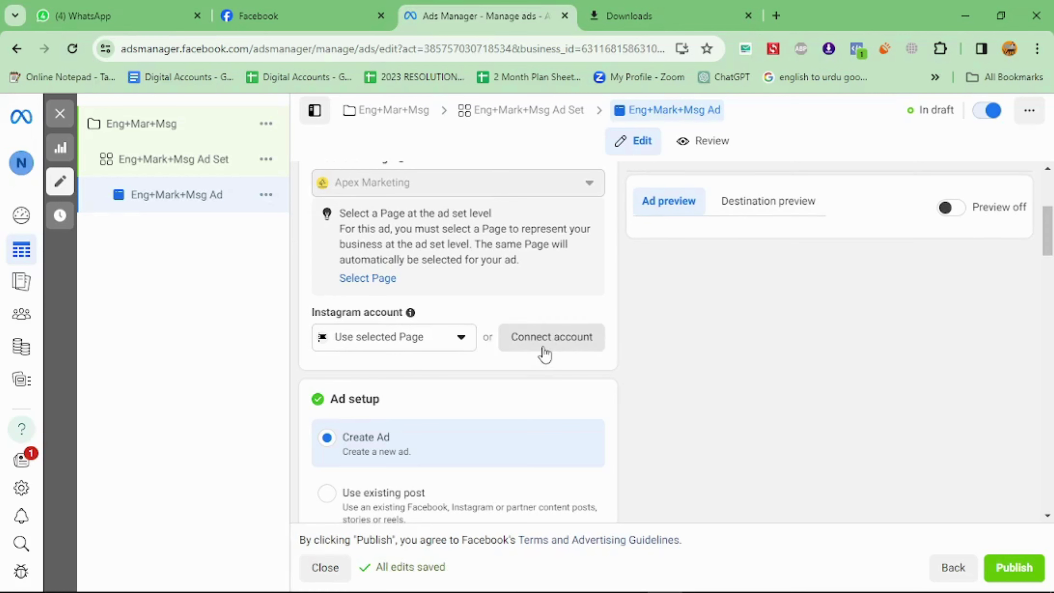
pyautogui.scroll(-4, 734, 353)
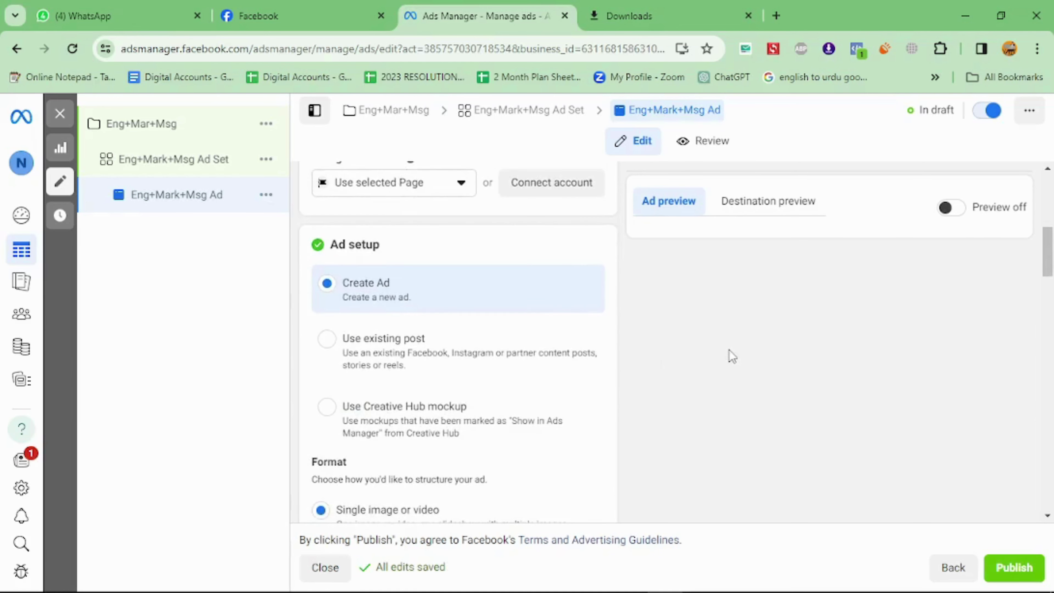
pyautogui.scroll(-6, 734, 335)
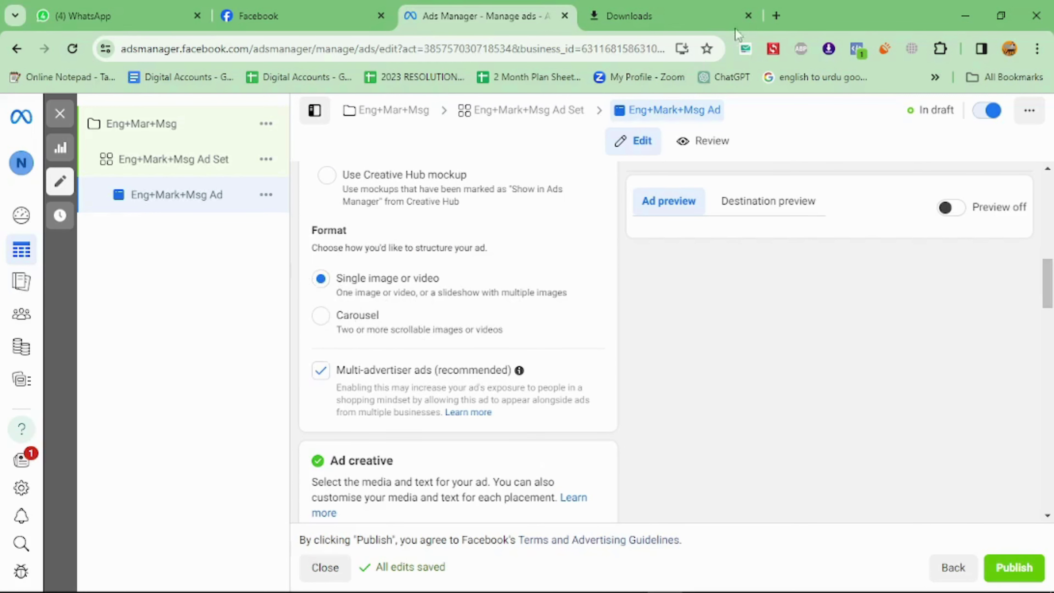
# Step: Google 'carousel ad' in a new tab, browse the image results, then return to Ads Manager
pyautogui.click(784, 15)
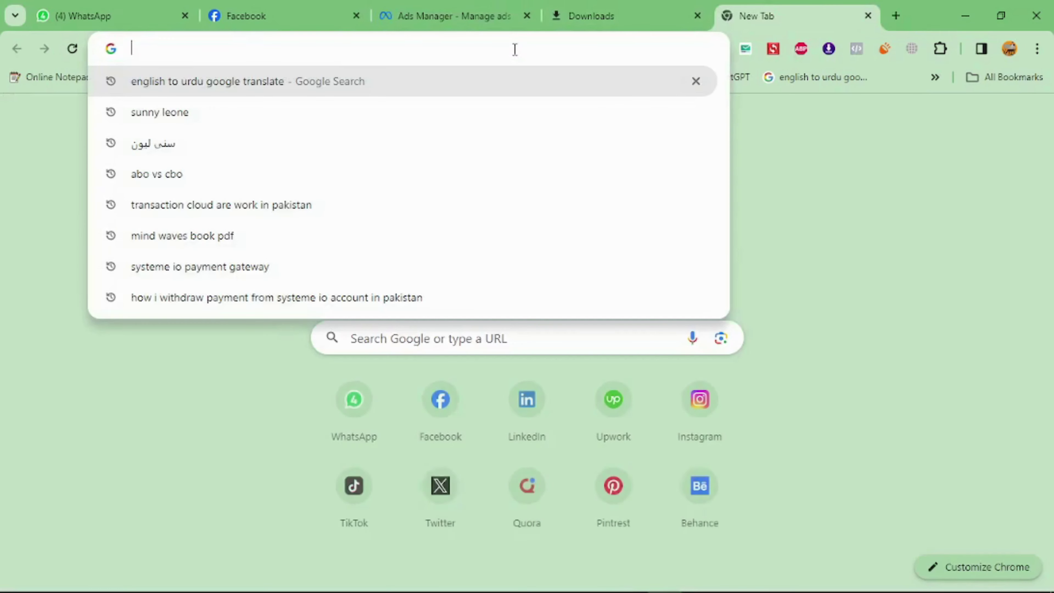
pyautogui.write('carusal ad')
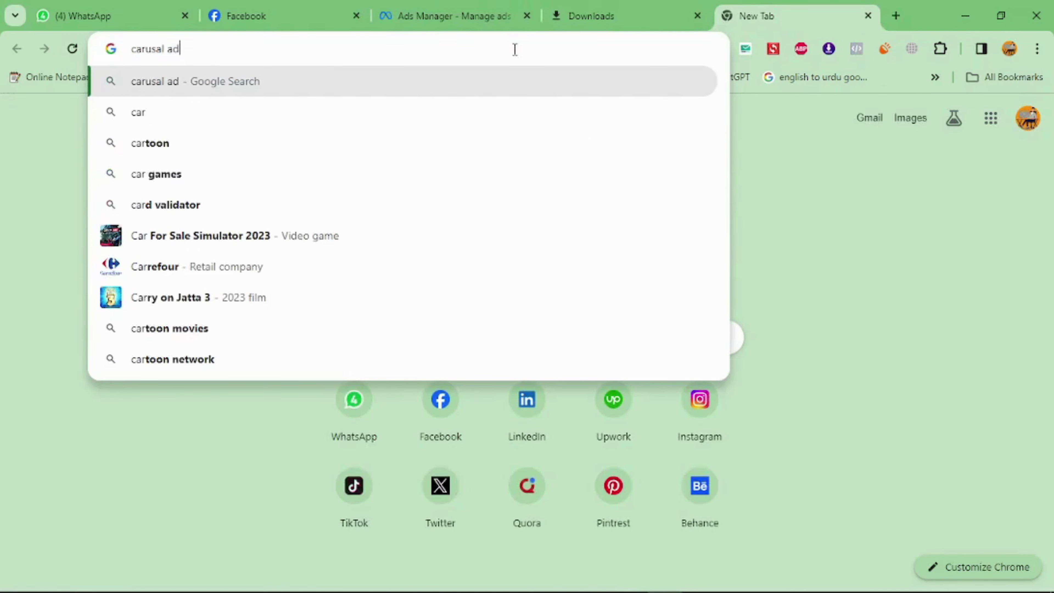
pyautogui.press('Return')
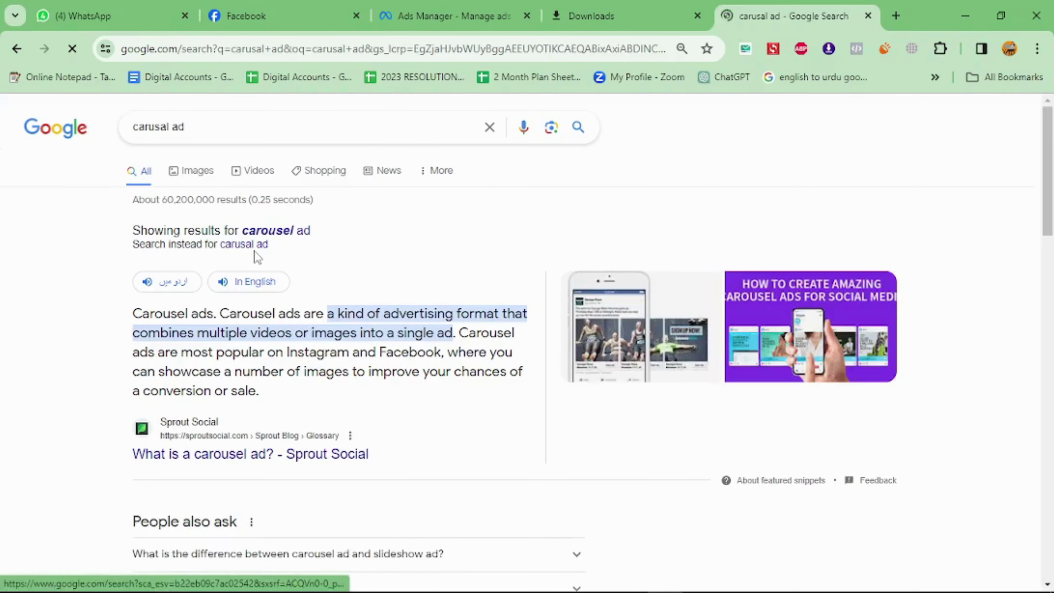
pyautogui.click(254, 251)
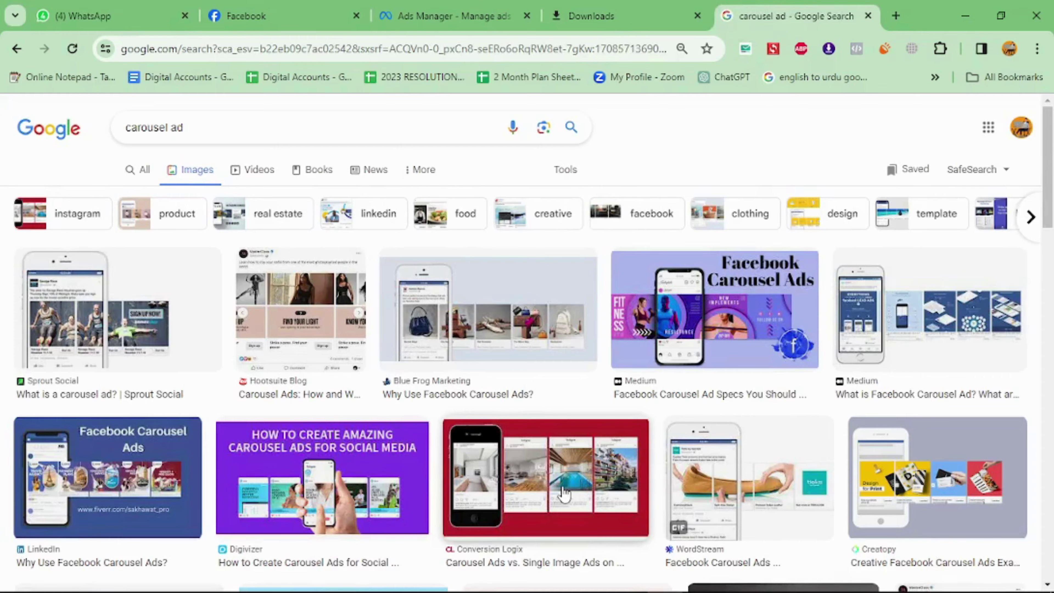
pyautogui.scroll(-5, 563, 494)
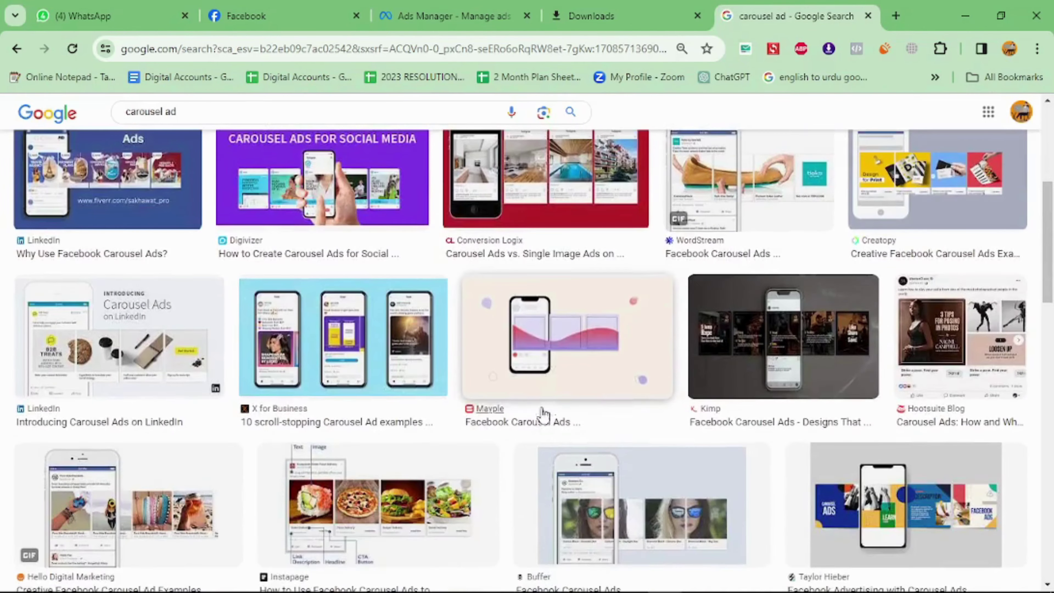
pyautogui.scroll(-10, 602, 397)
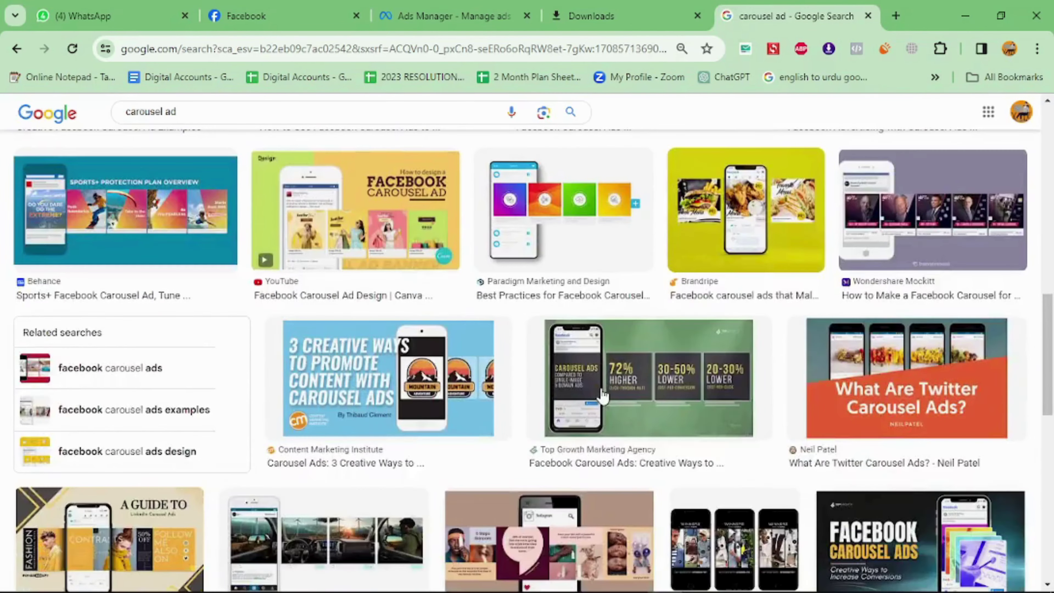
pyautogui.scroll(4, 603, 397)
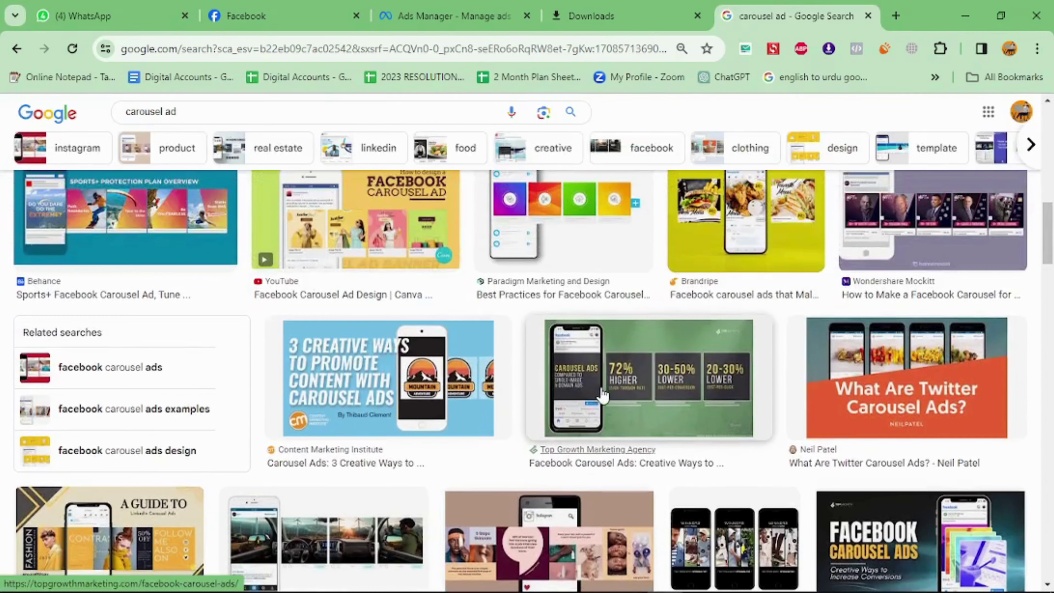
pyautogui.click(436, 17)
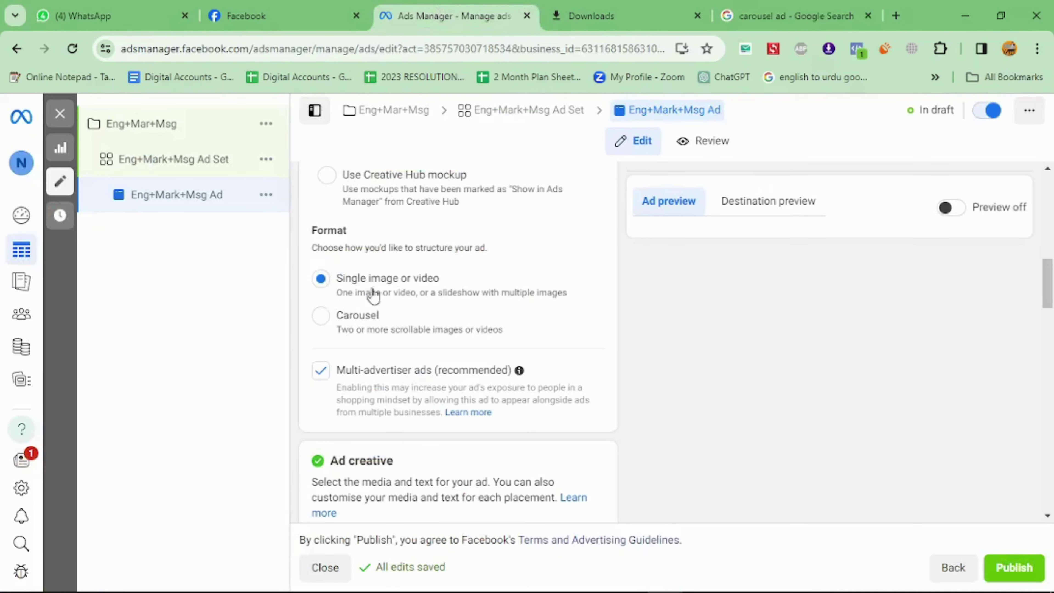
# Step: Look over the Ad creative's Add media options without choosing one, then view the budget optimization diagram
pyautogui.scroll(-7, 533, 292)
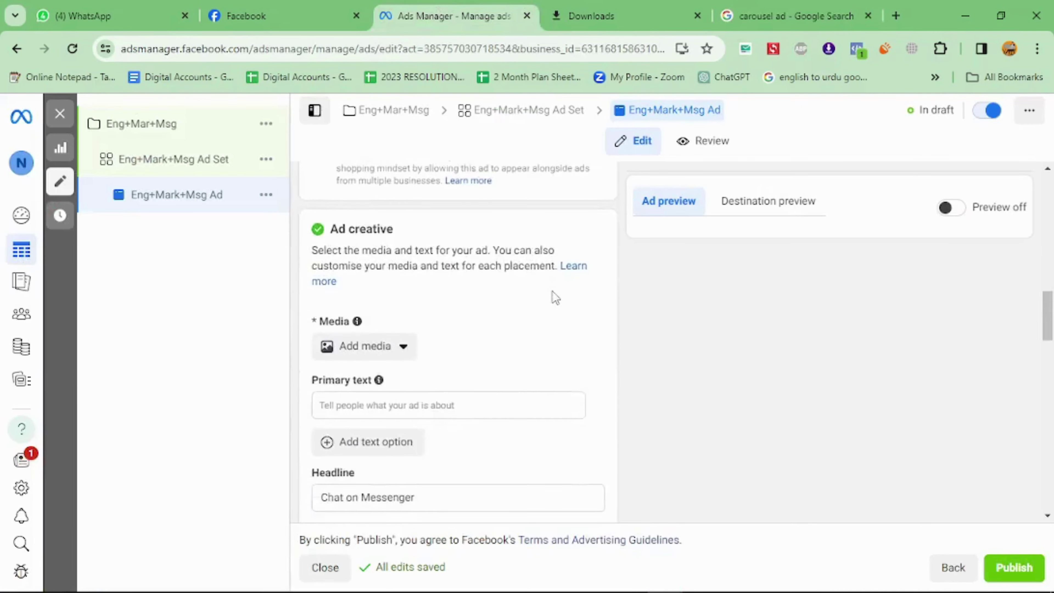
pyautogui.scroll(5, 523, 299)
pyautogui.scroll(-5, 518, 306)
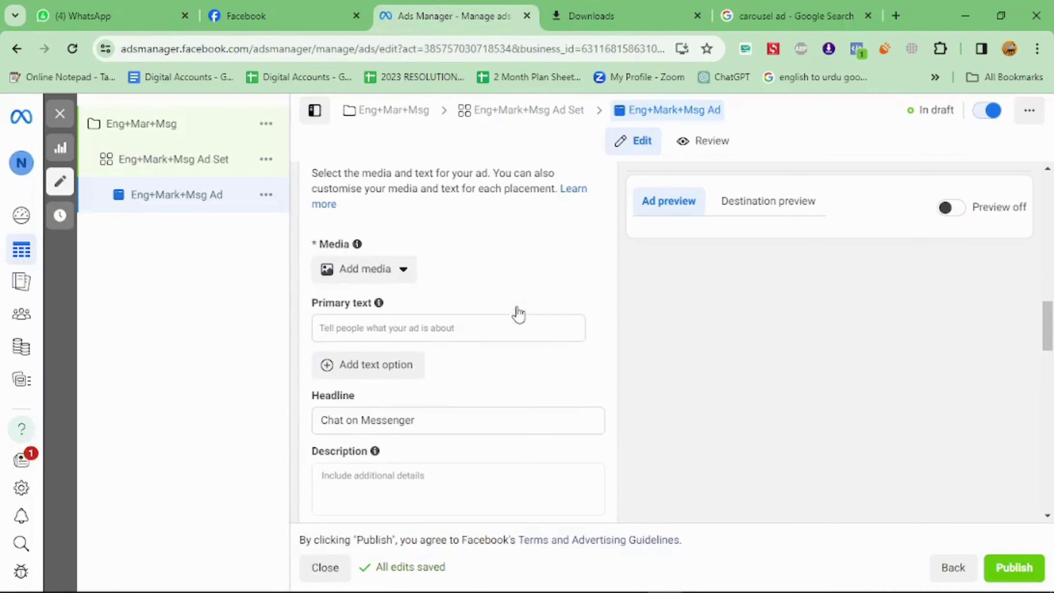
pyautogui.scroll(8, 498, 332)
pyautogui.scroll(-6, 481, 354)
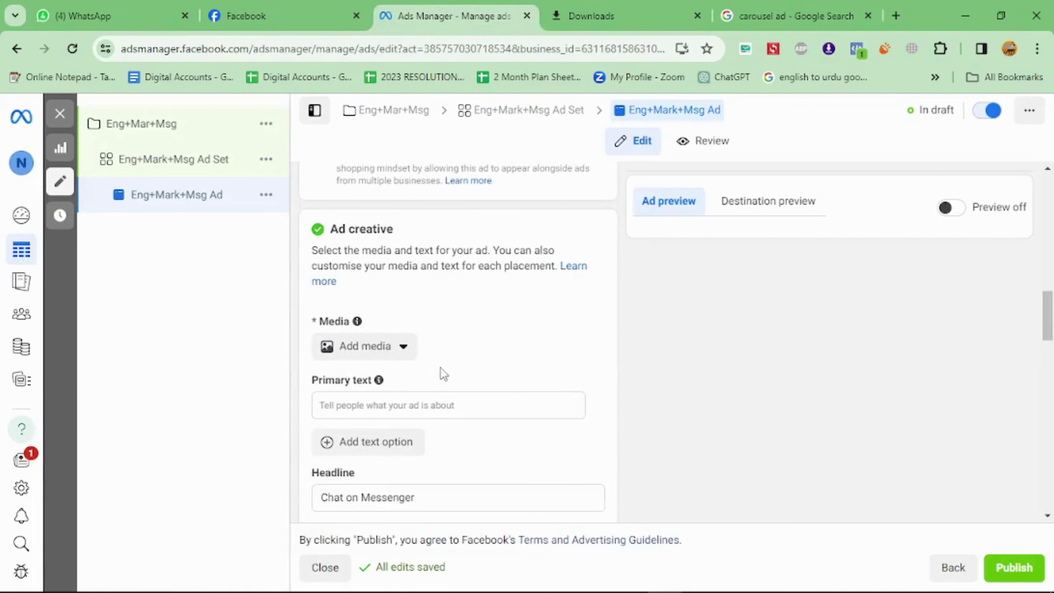
pyautogui.click(401, 351)
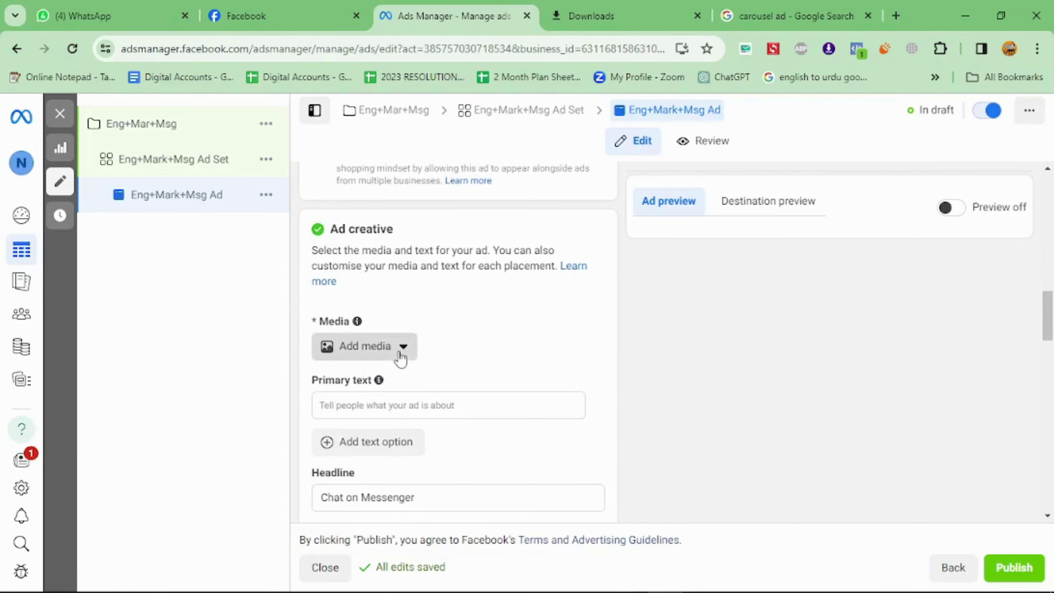
pyautogui.click(476, 341)
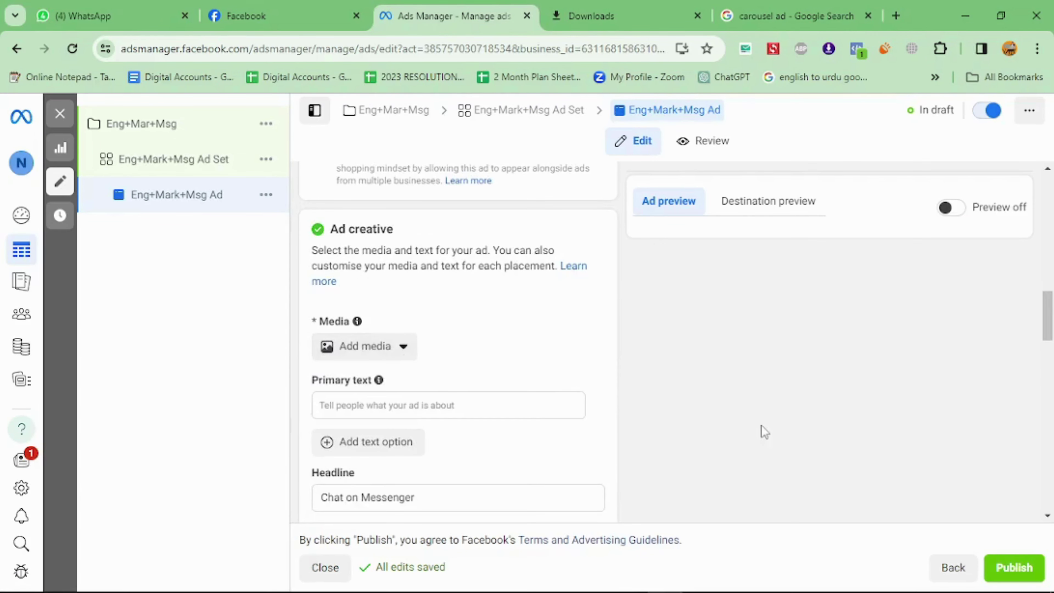
pyautogui.hotkey('alt', 'Tab')
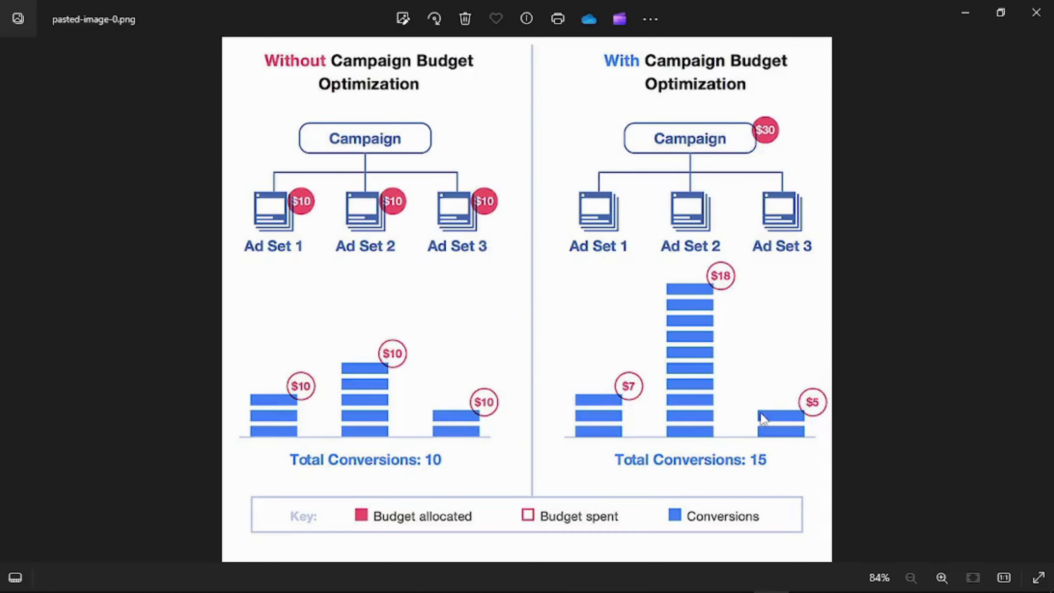
pyautogui.hotkey('alt', 'Tab')
# Step: Switch to Canva's Home tab and search templates for 'facebook ads'
pyautogui.click(736, 578)
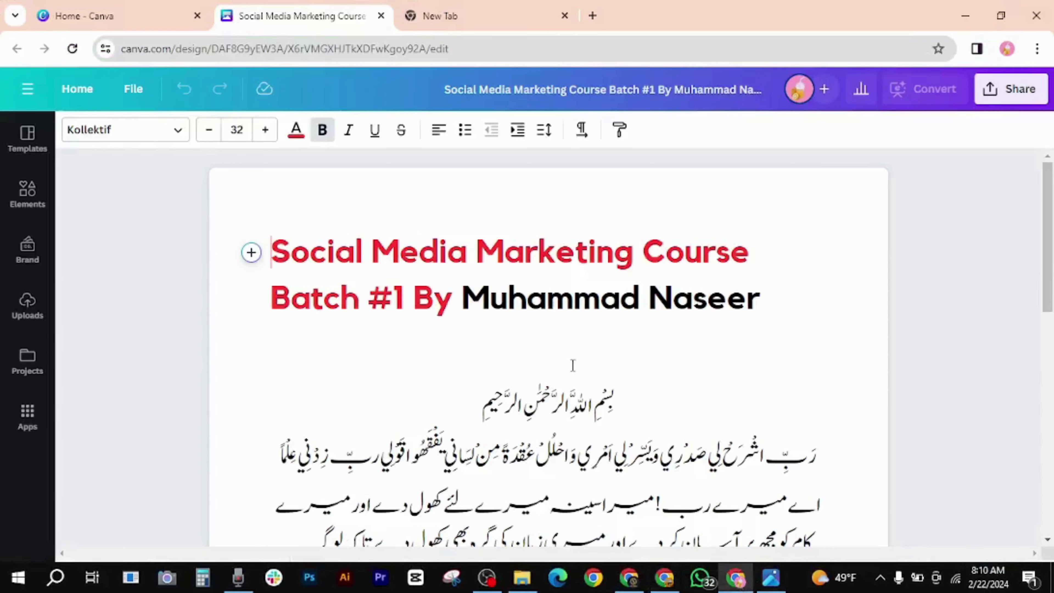
pyautogui.click(141, 14)
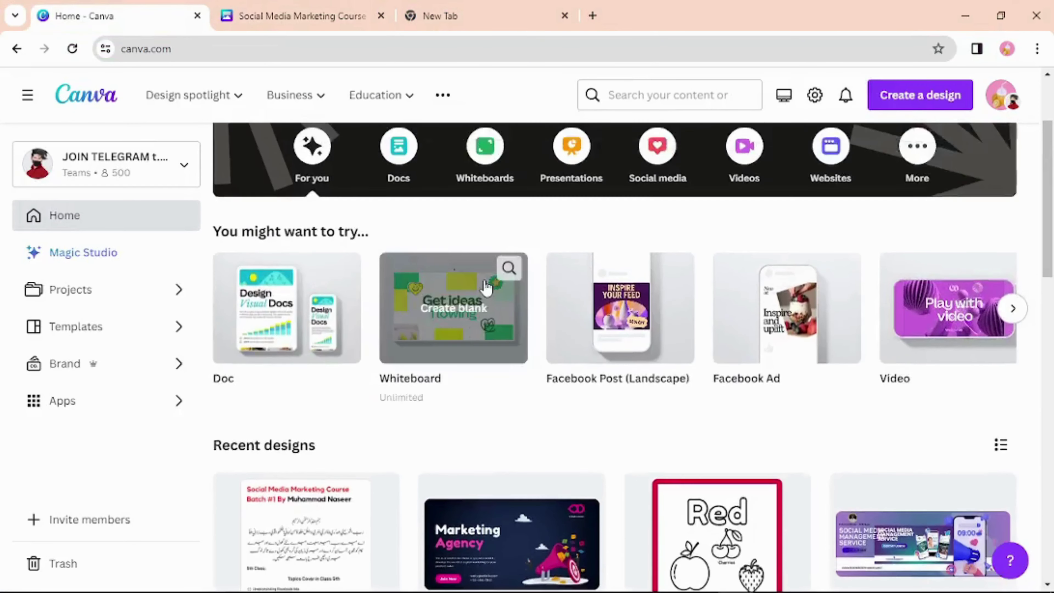
pyautogui.scroll(3, 486, 287)
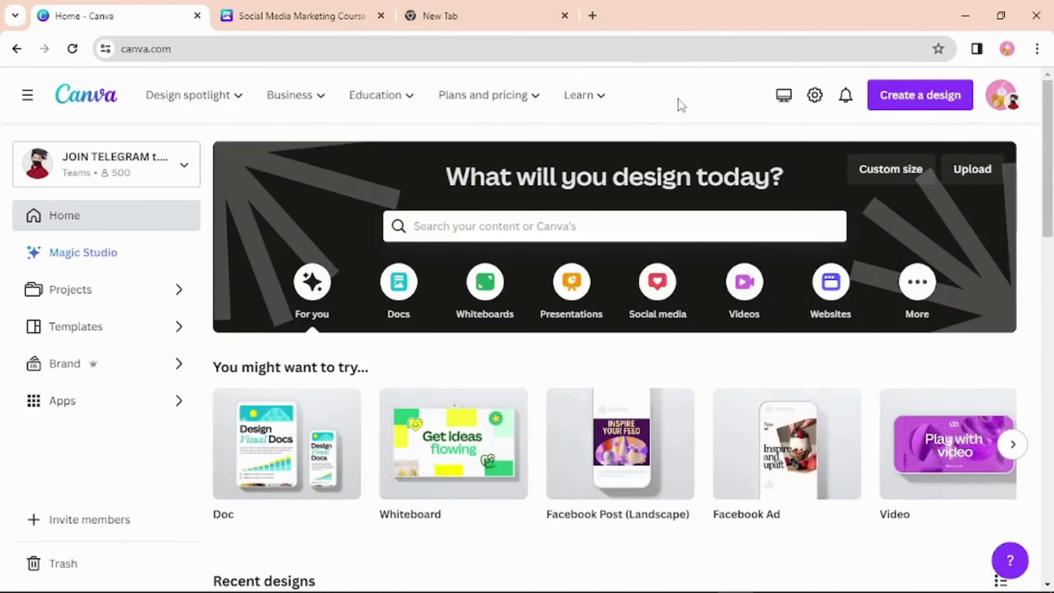
pyautogui.click(642, 230)
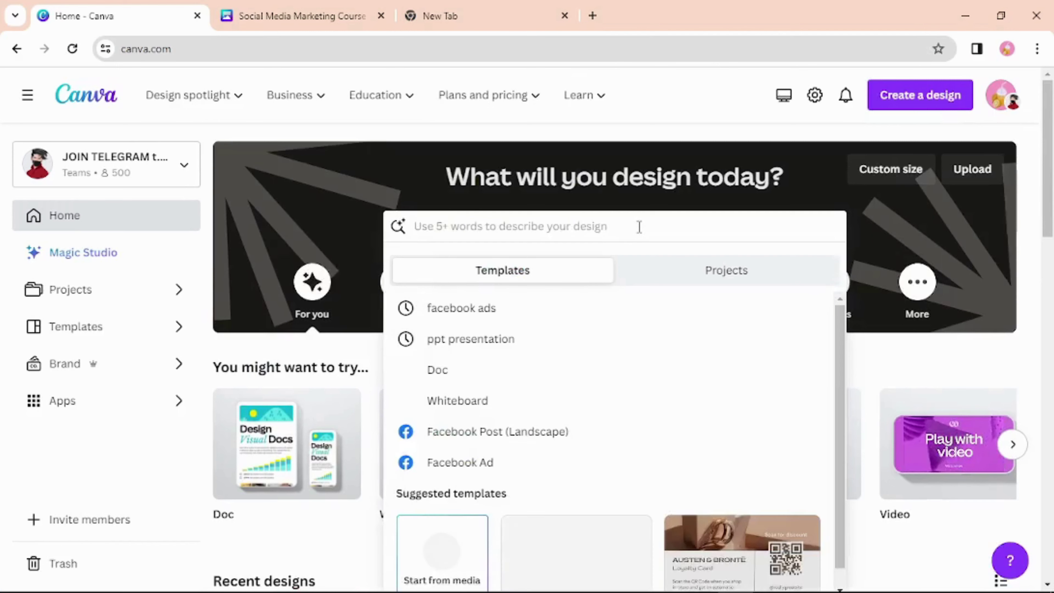
pyautogui.write('faceboo')
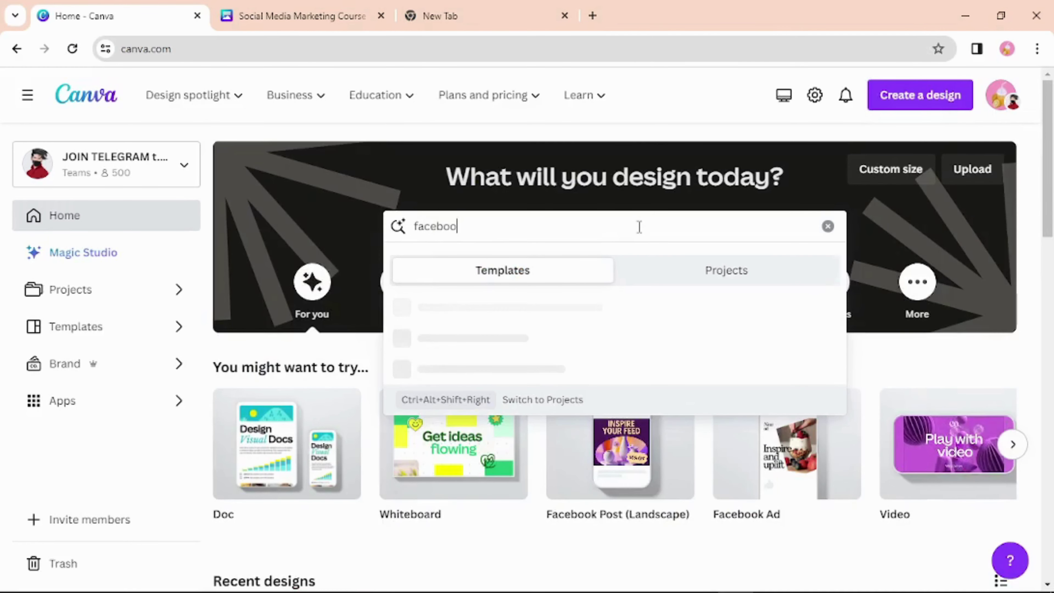
pyautogui.write('k')
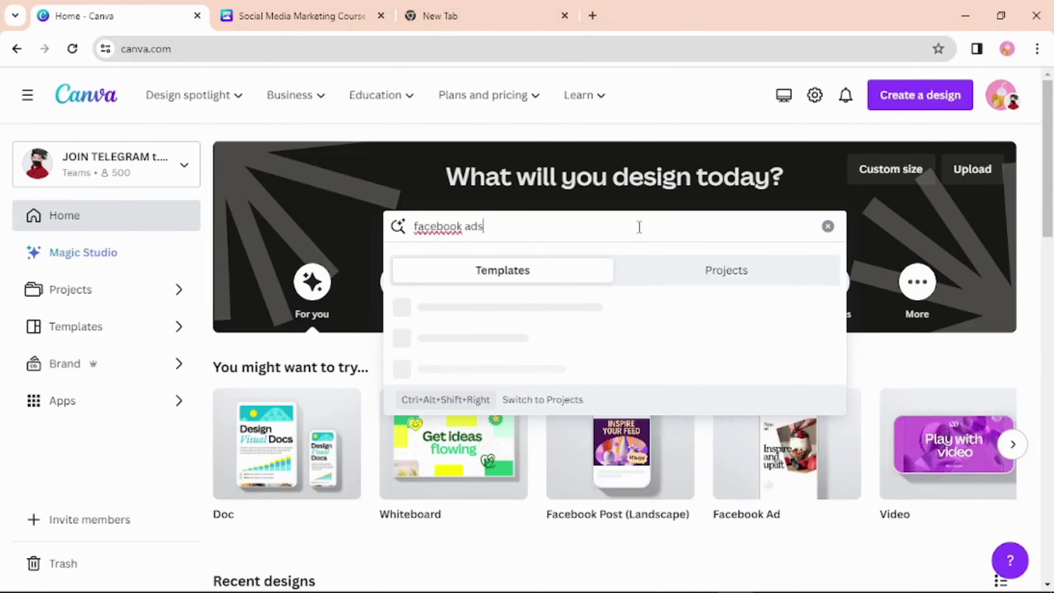
pyautogui.write(' ads')
pyautogui.press('Return')
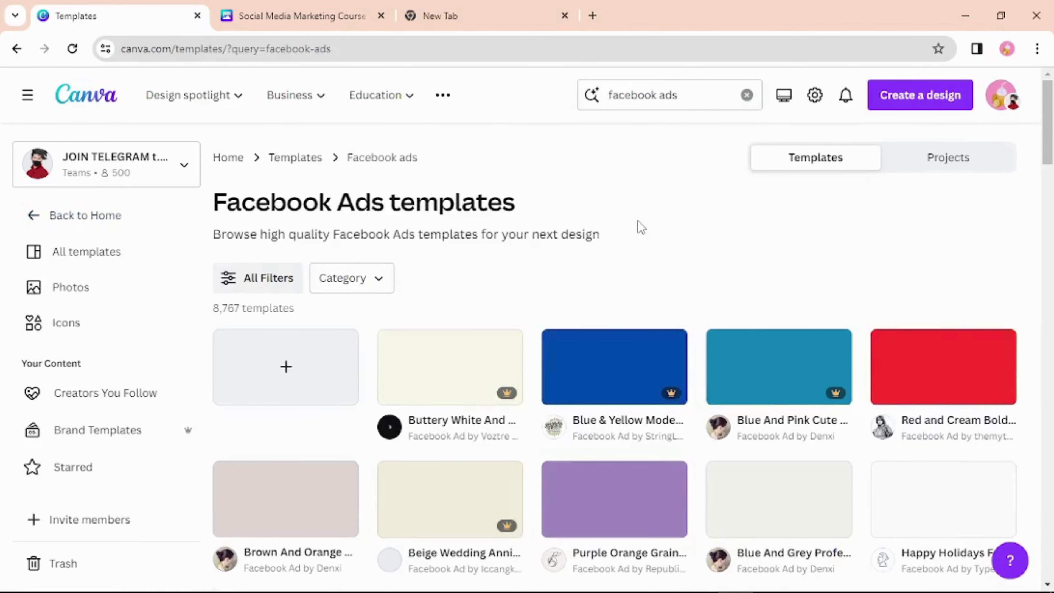
# Step: Scroll the Facebook Ads results and preview the Navy Modern Digital Marketing Agency template
pyautogui.scroll(-2, 632, 247)
pyautogui.scroll(-8, 632, 248)
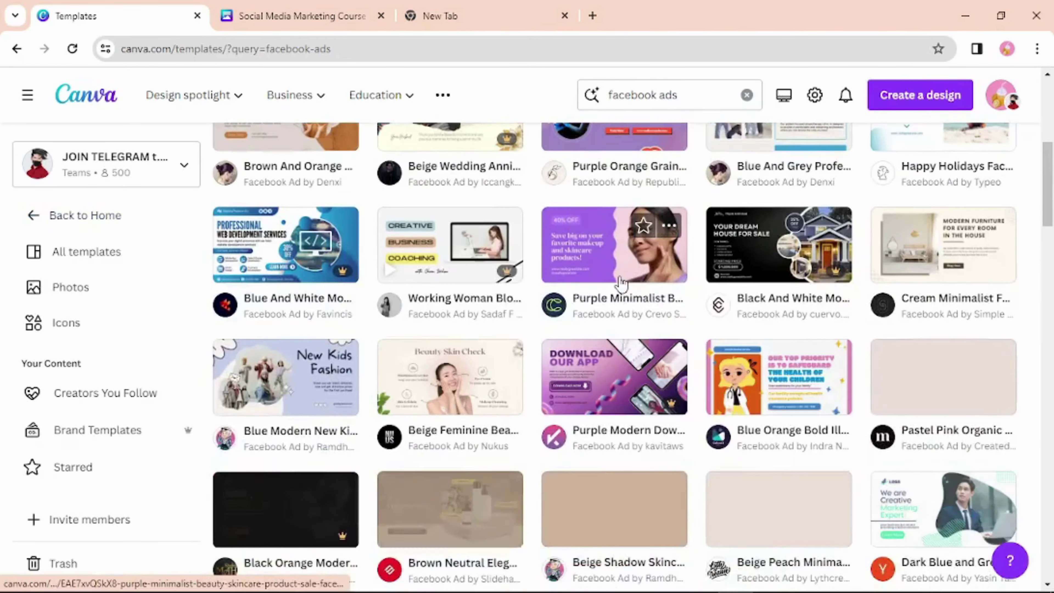
pyautogui.scroll(-2, 621, 284)
pyautogui.scroll(-4, 622, 283)
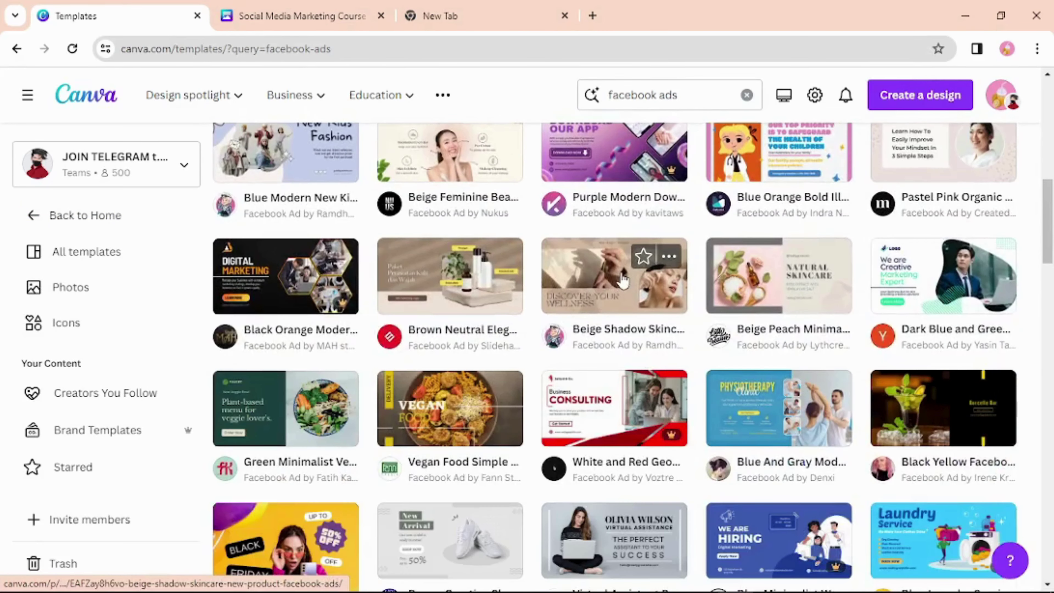
pyautogui.scroll(-2, 623, 285)
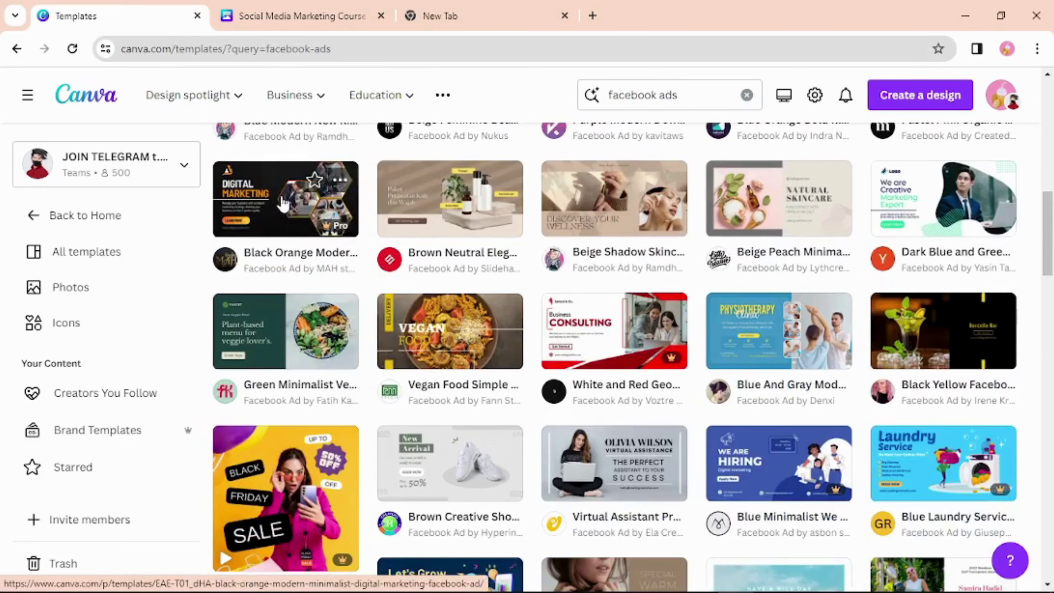
pyautogui.scroll(-1, 694, 342)
pyautogui.scroll(-10, 692, 337)
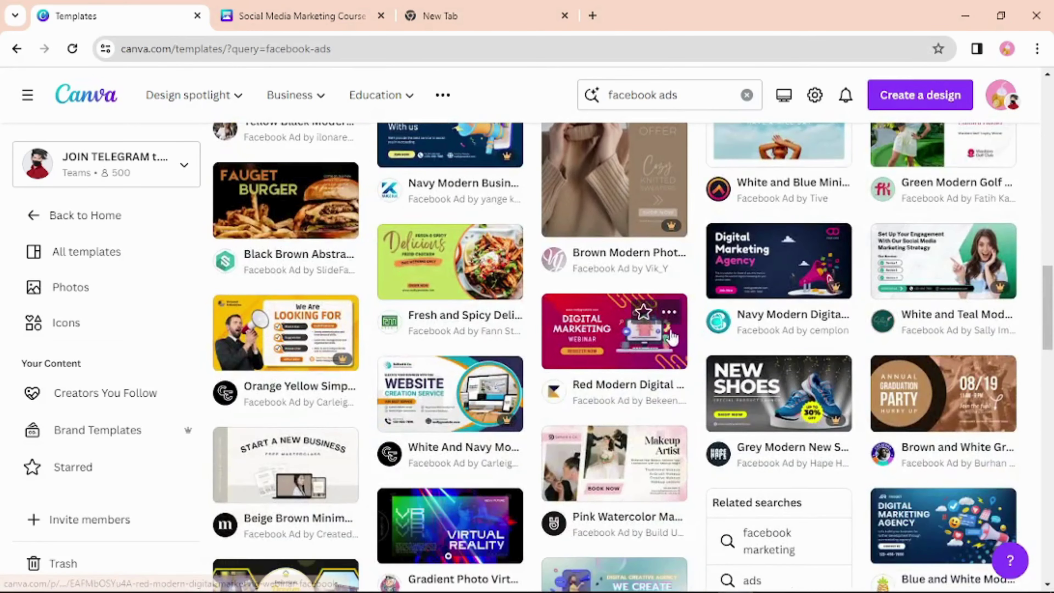
pyautogui.scroll(-2, 672, 334)
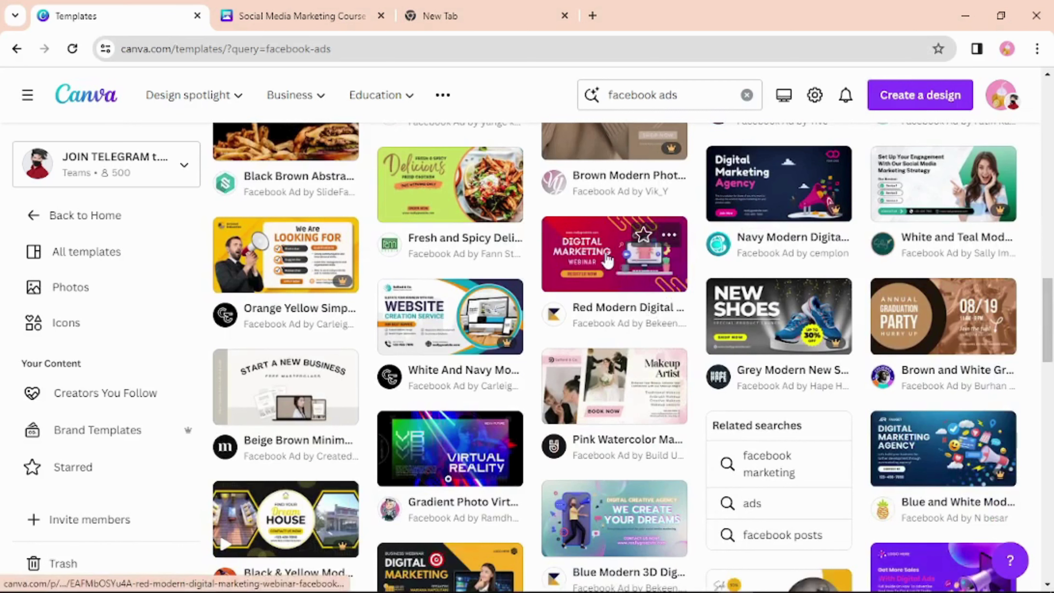
pyautogui.click(765, 198)
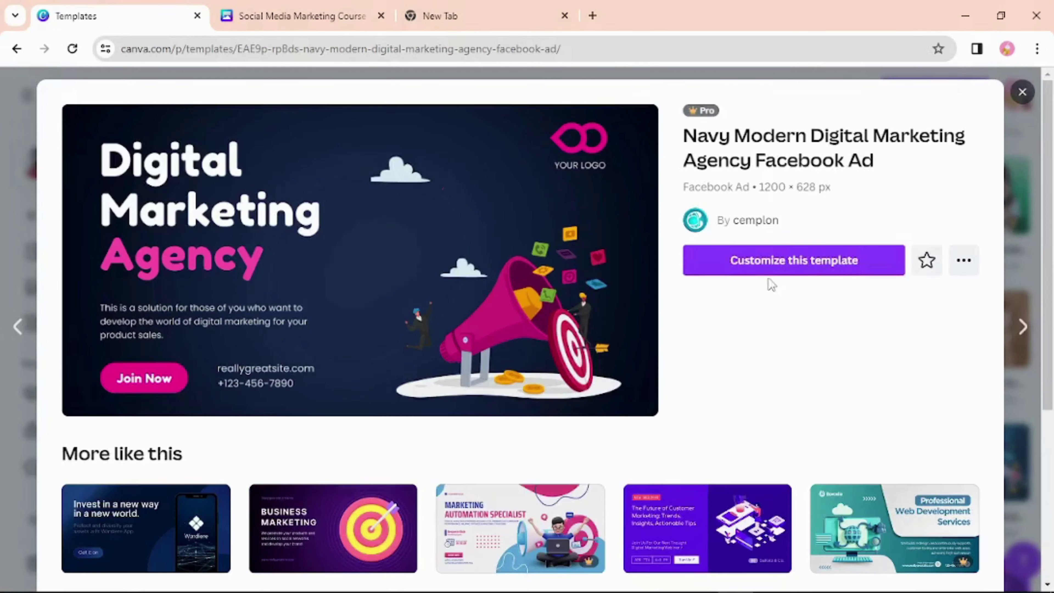
# Step: Pick the Blue and White Modern 3D template under 'More like this' and customize it
pyautogui.scroll(-5, 579, 452)
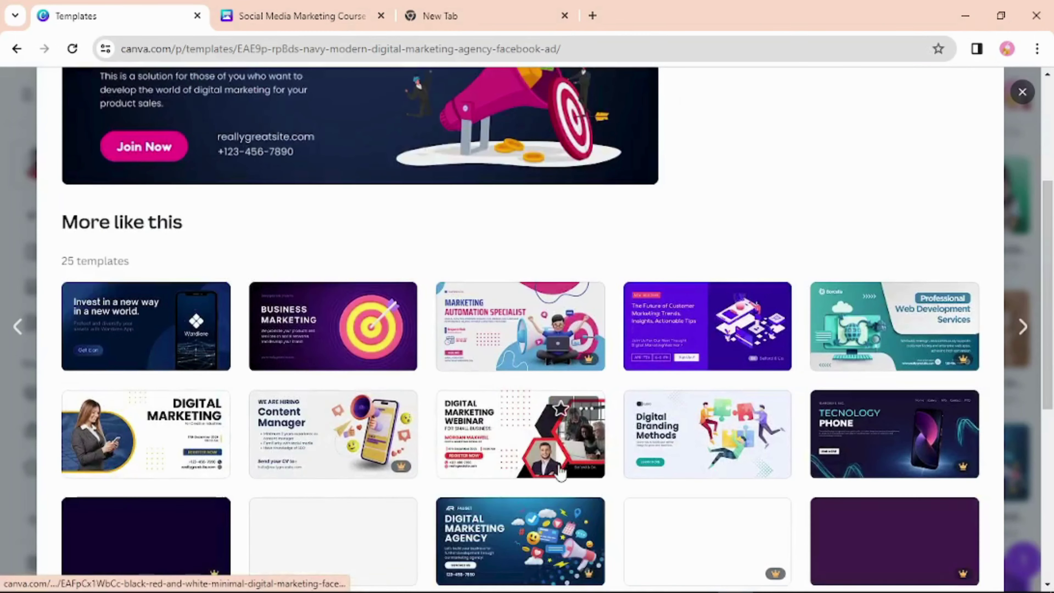
pyautogui.scroll(-2, 552, 470)
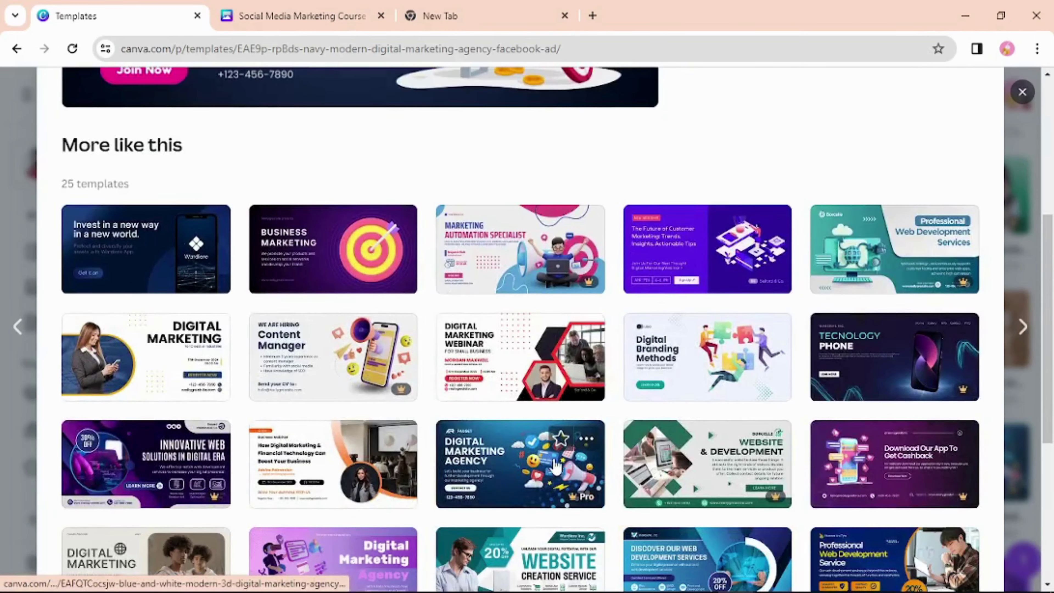
pyautogui.scroll(-3, 582, 449)
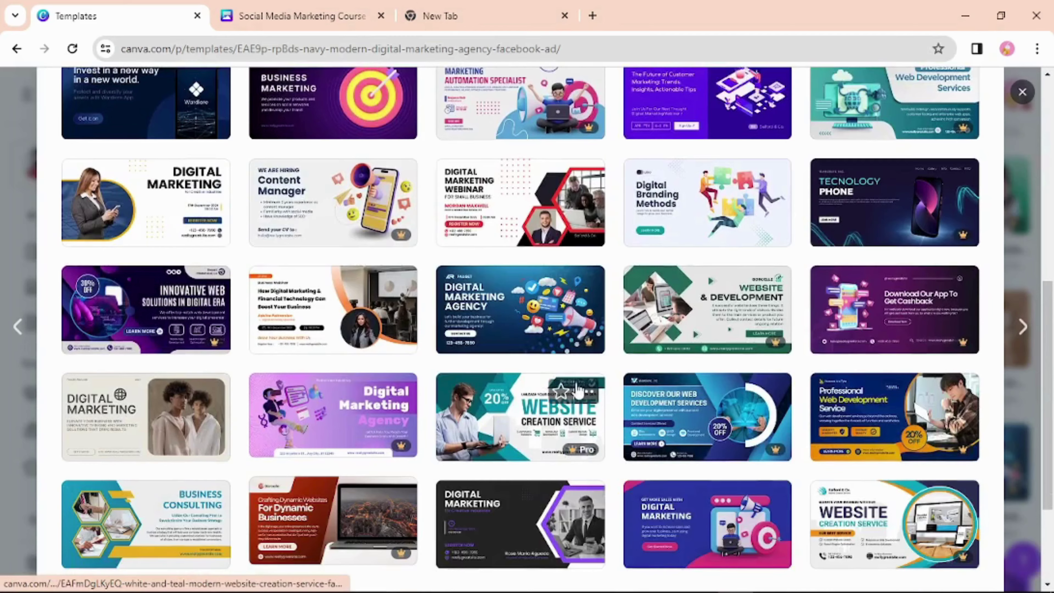
pyautogui.scroll(2, 578, 391)
pyautogui.scroll(3, 540, 468)
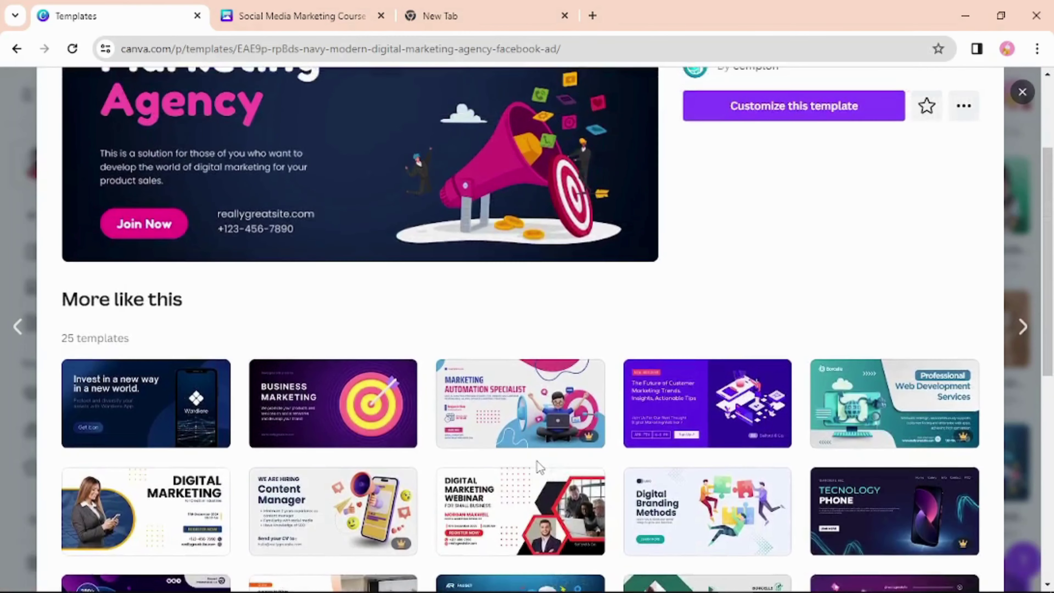
pyautogui.scroll(3, 540, 478)
pyautogui.scroll(-7, 542, 416)
pyautogui.click(542, 387)
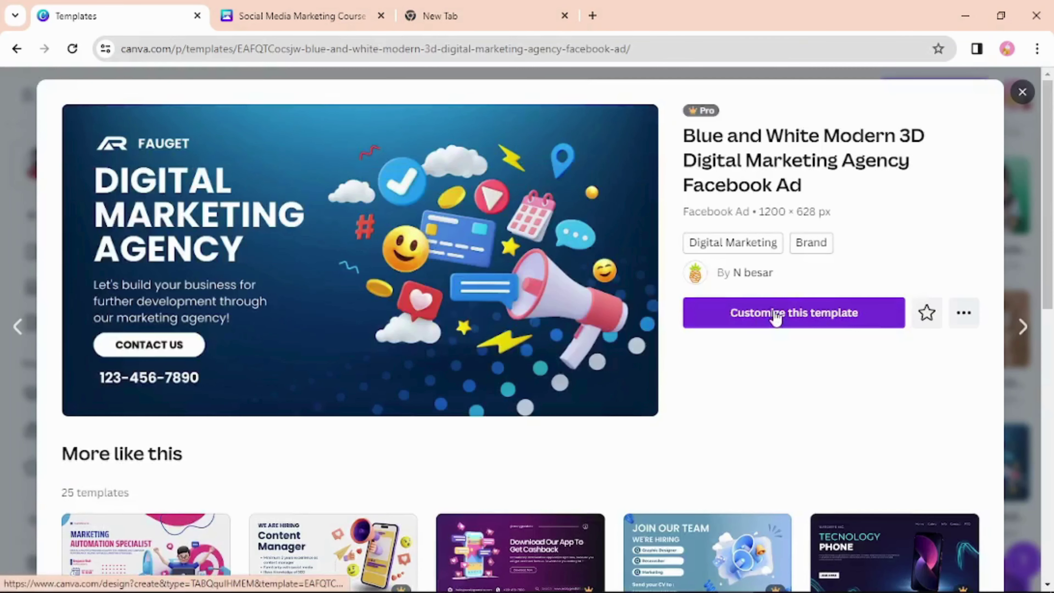
pyautogui.click(776, 315)
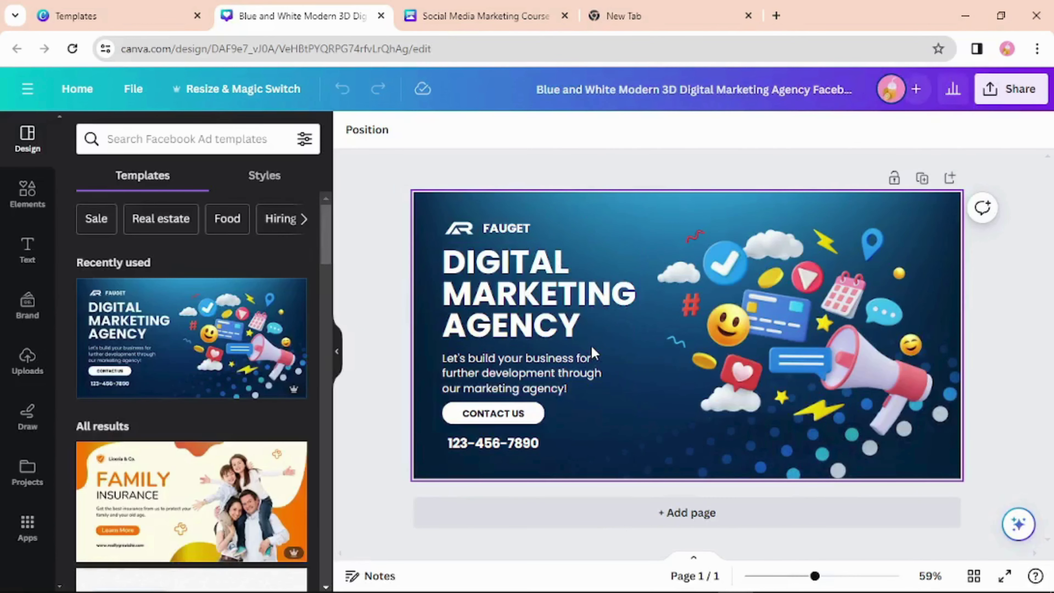
# Step: Delete the DIGITAL MARKETING AGENCY heading and the body paragraph
pyautogui.click(506, 234)
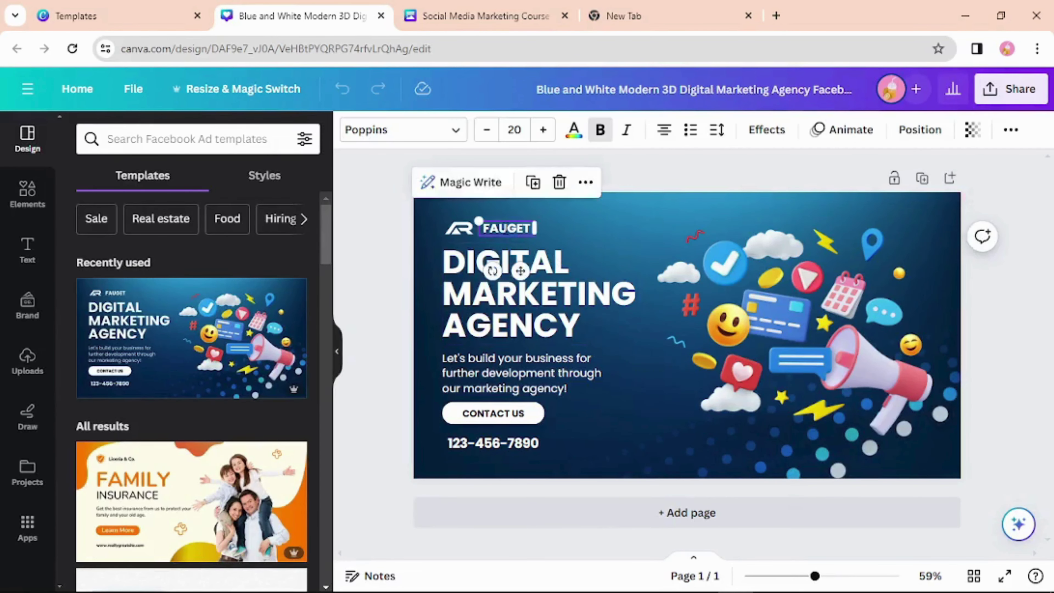
pyautogui.click(613, 231)
pyautogui.click(573, 287)
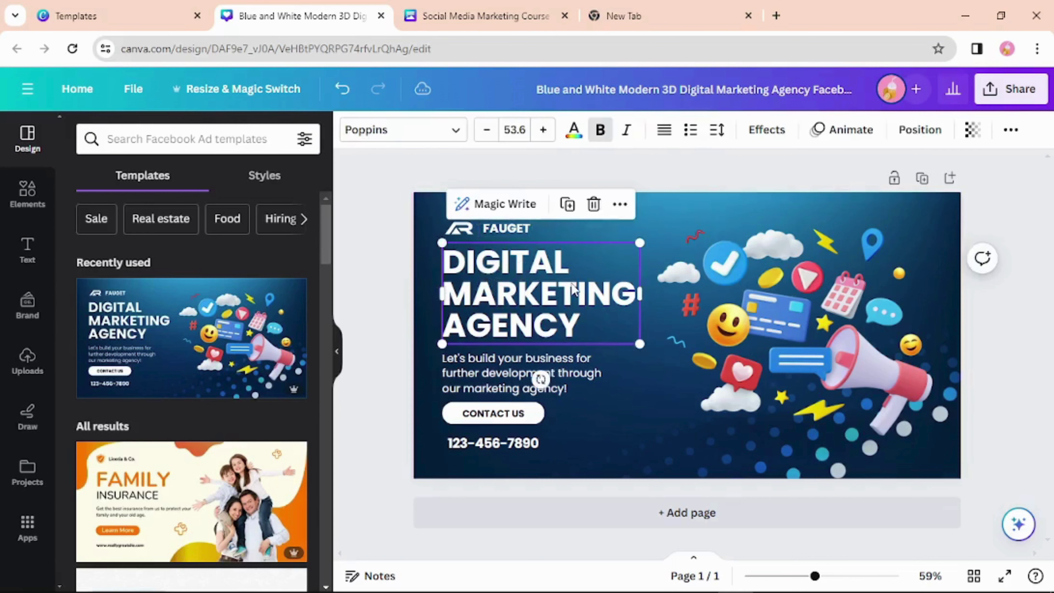
pyautogui.click(595, 205)
pyautogui.click(500, 376)
pyautogui.click(579, 312)
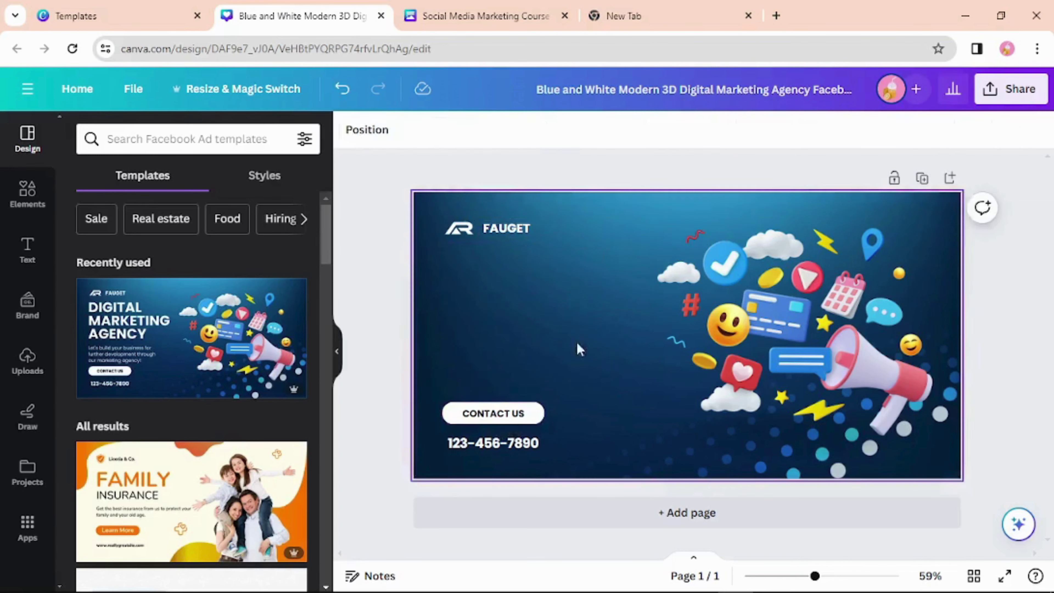
# Step: Delete the CONTACT US button shape, its text, and the phone number
pyautogui.click(494, 414)
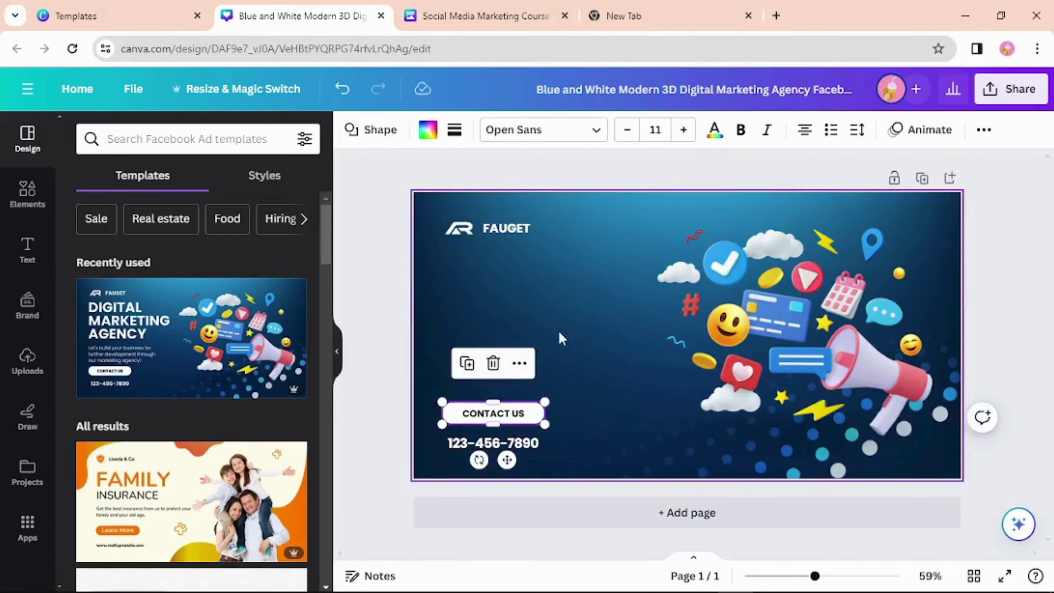
pyautogui.click(493, 364)
pyautogui.click(494, 413)
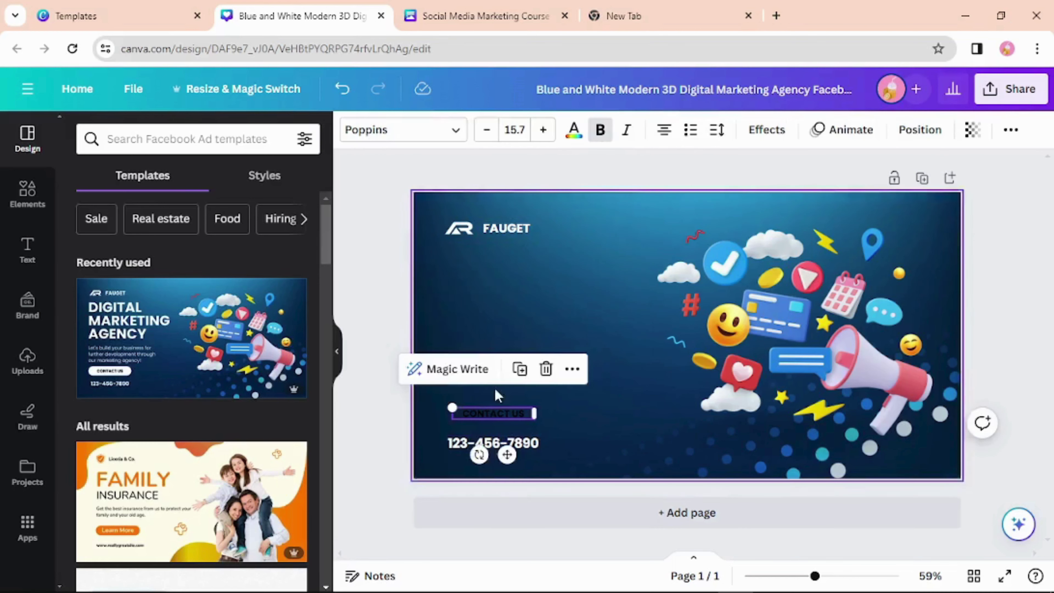
pyautogui.click(546, 369)
pyautogui.click(492, 442)
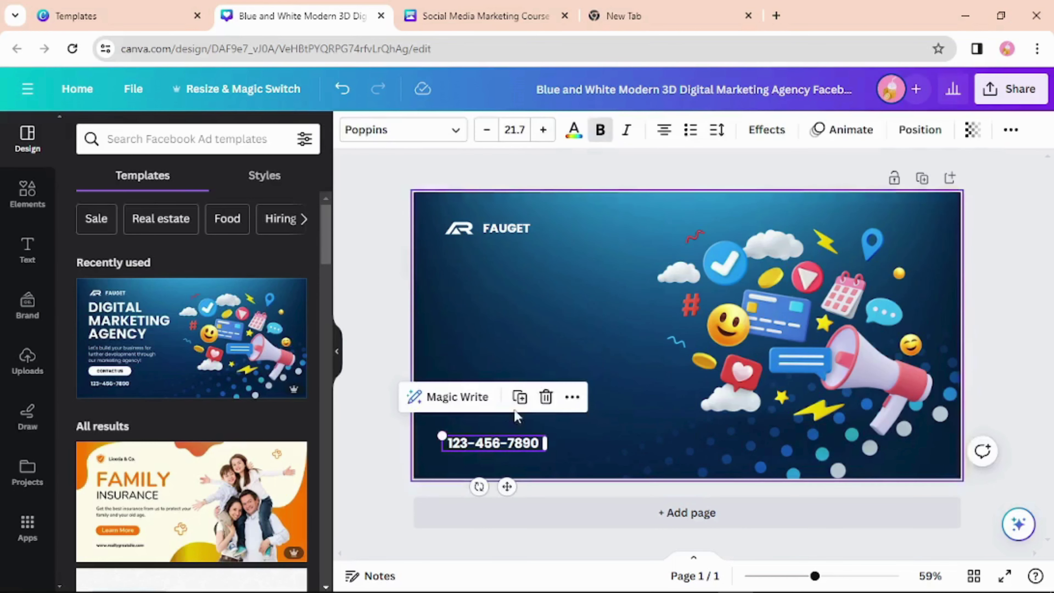
pyautogui.click(547, 397)
# Step: Delete the FAUGET name and the AR logo, leaving the illustration unselected
pyautogui.click(499, 228)
pyautogui.click(558, 179)
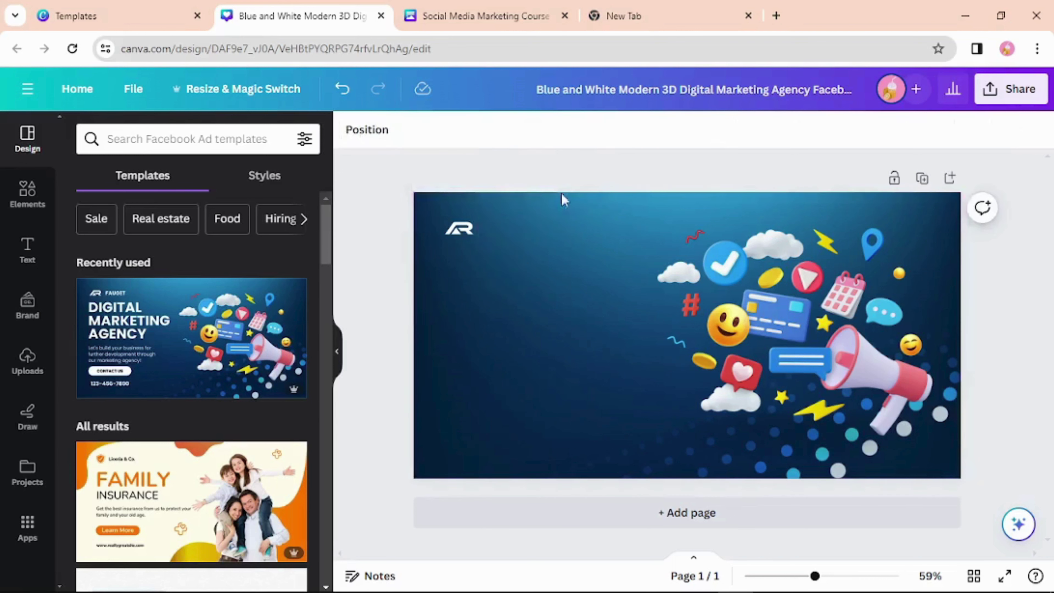
pyautogui.click(459, 229)
pyautogui.click(459, 182)
pyautogui.click(778, 340)
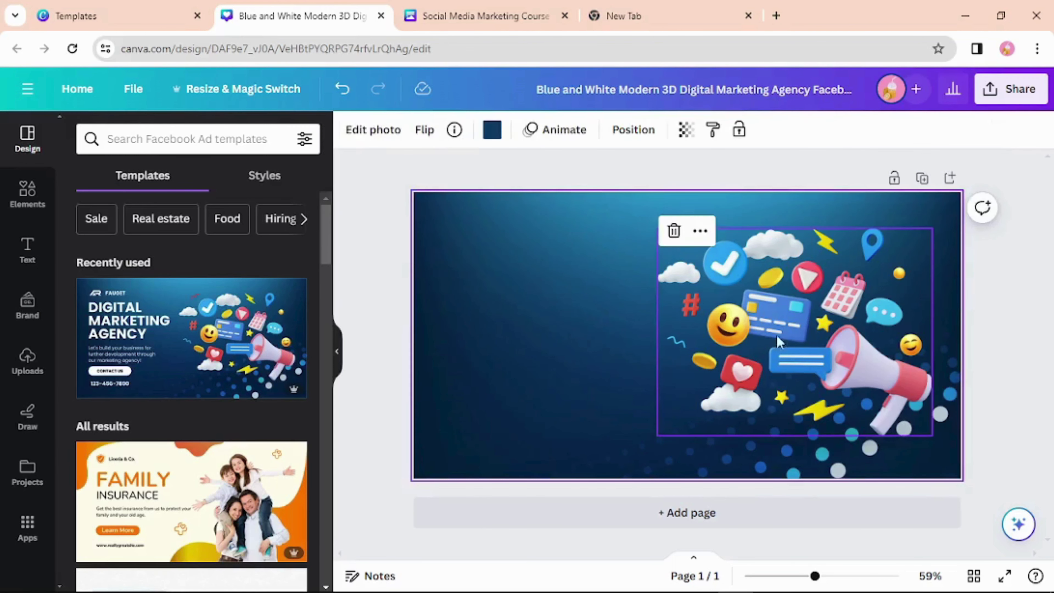
pyautogui.click(629, 316)
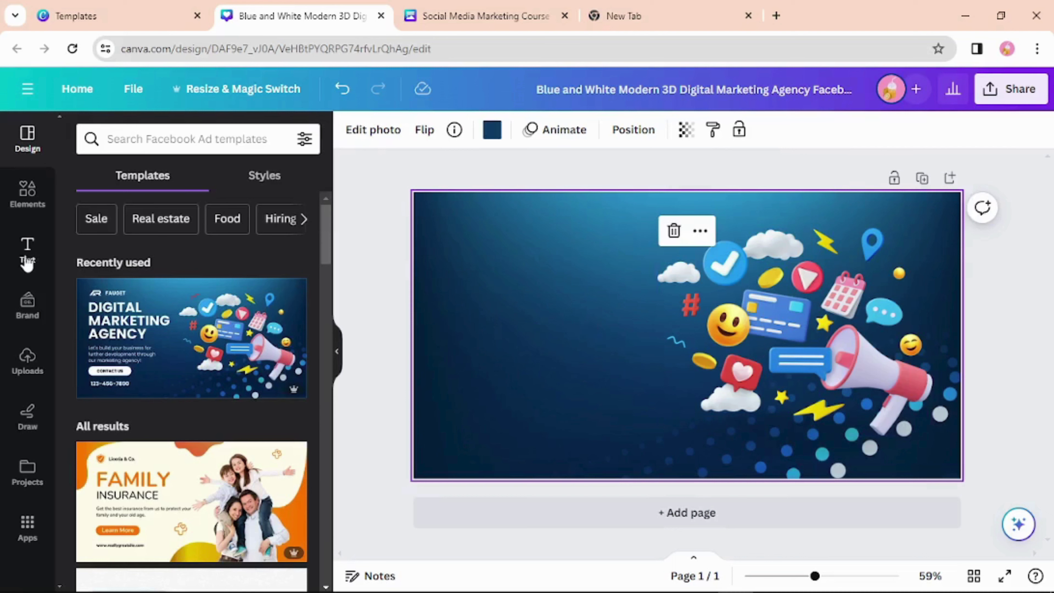
# Step: Add a heading at the ad's top-left reading 'Try Our Services'
pyautogui.click(27, 249)
pyautogui.click(195, 292)
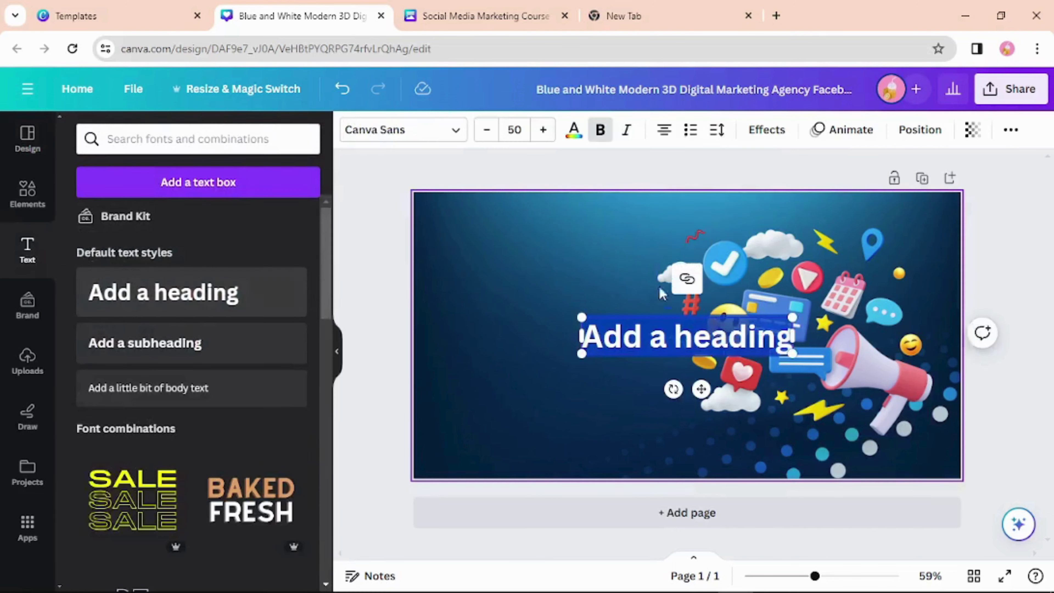
pyautogui.click(598, 267)
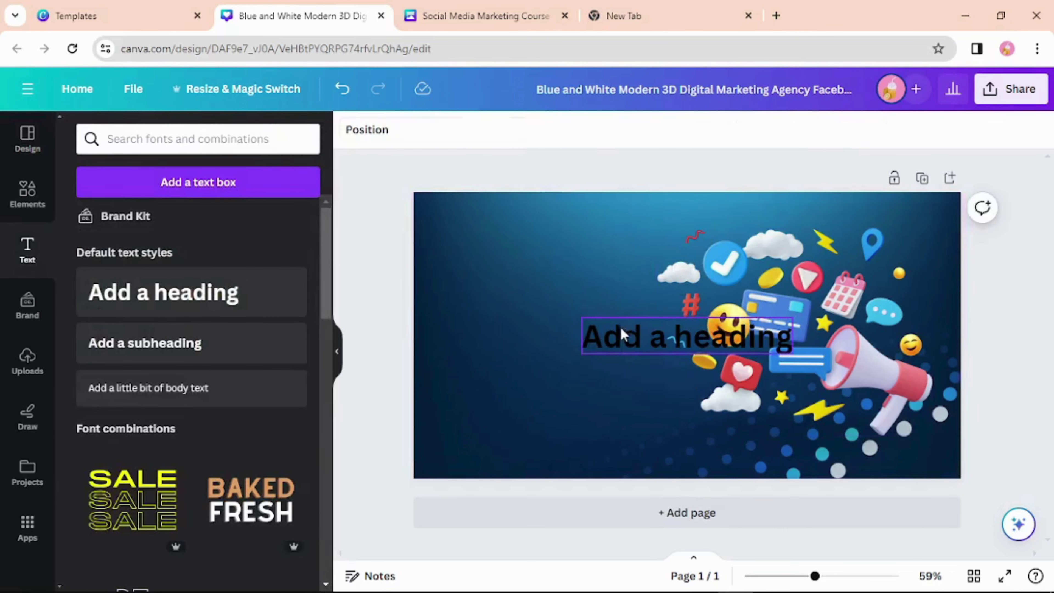
pyautogui.moveTo(621, 337); pyautogui.dragTo(529, 242)
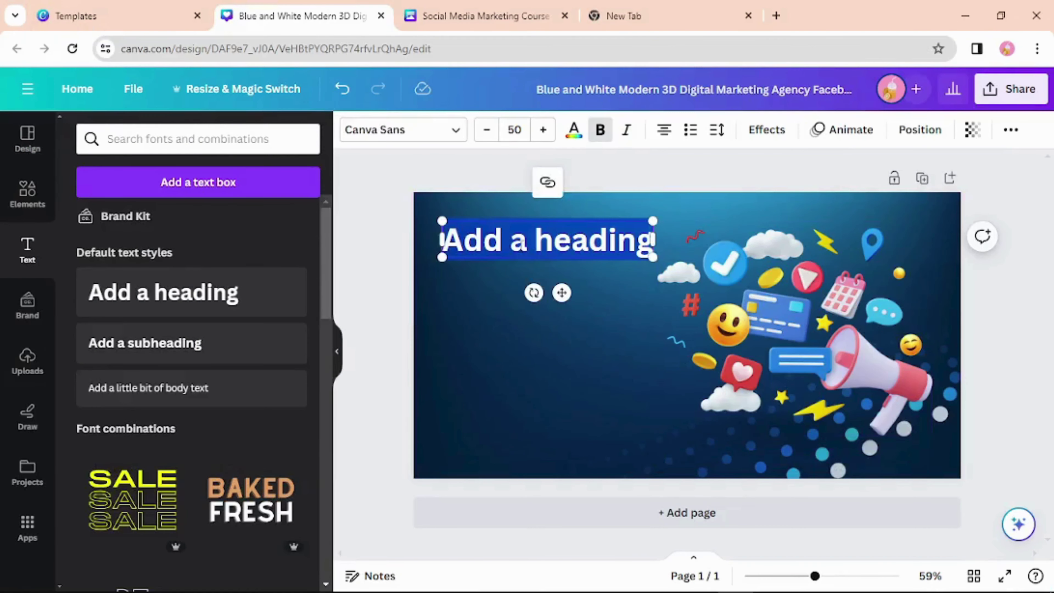
pyautogui.write('Try')
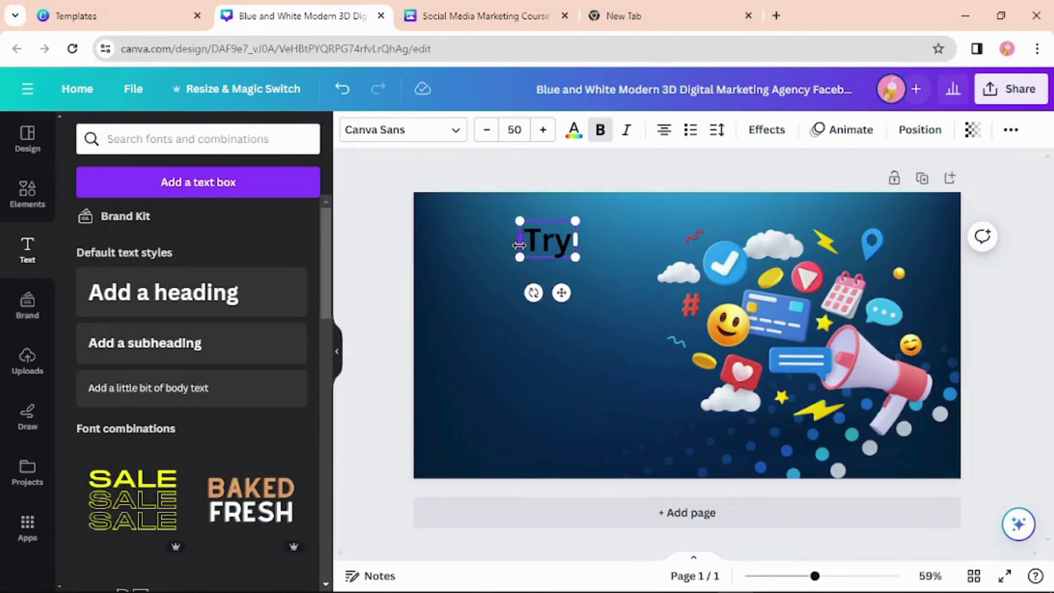
pyautogui.write(' Our')
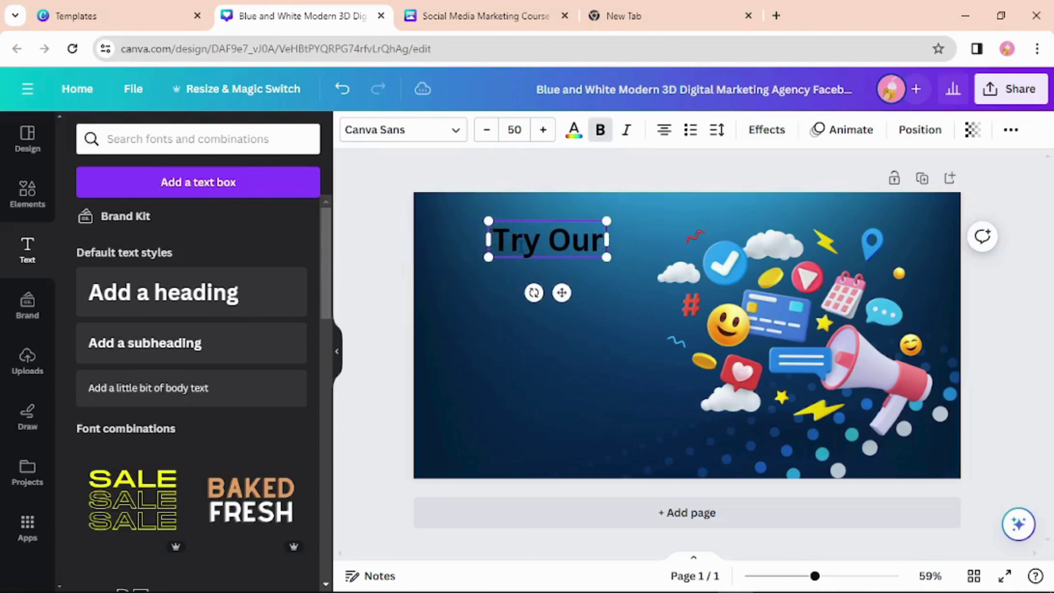
pyautogui.write(' Services')
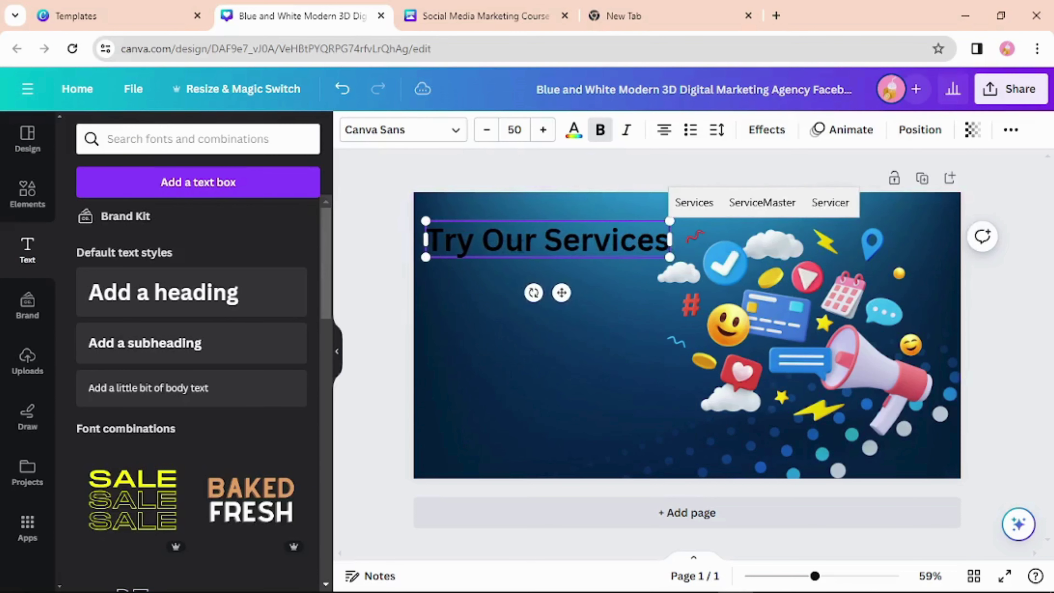
pyautogui.click(515, 317)
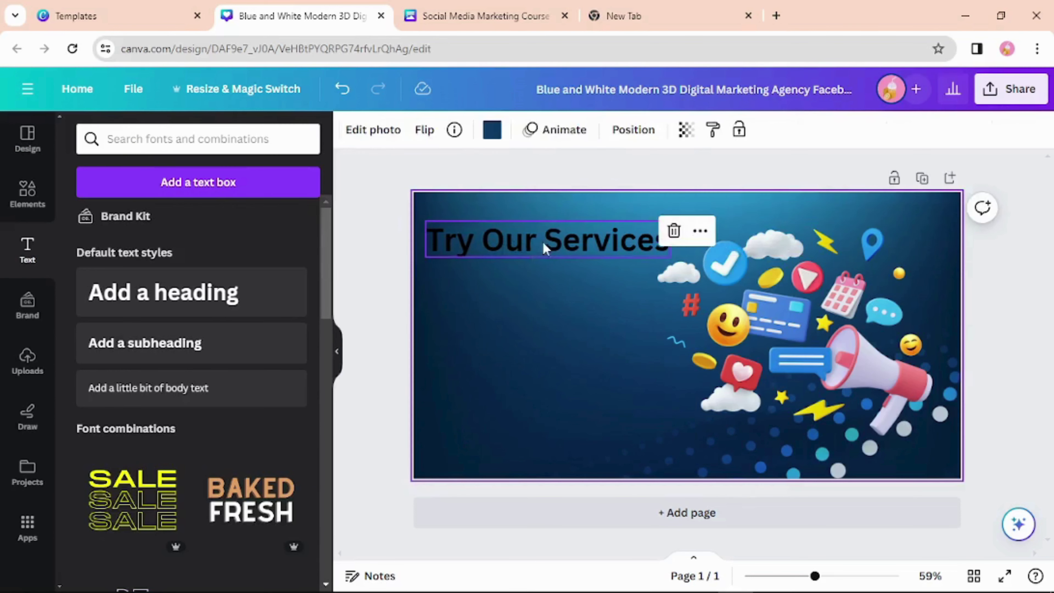
# Step: Resize the Try Our Services heading to 42.7 and reposition it above the illustration
pyautogui.moveTo(546, 248); pyautogui.dragTo(545, 287)
pyautogui.moveTo(670, 296); pyautogui.dragTo(652, 294)
pyautogui.click(556, 302)
pyautogui.moveTo(556, 280); pyautogui.dragTo(558, 259)
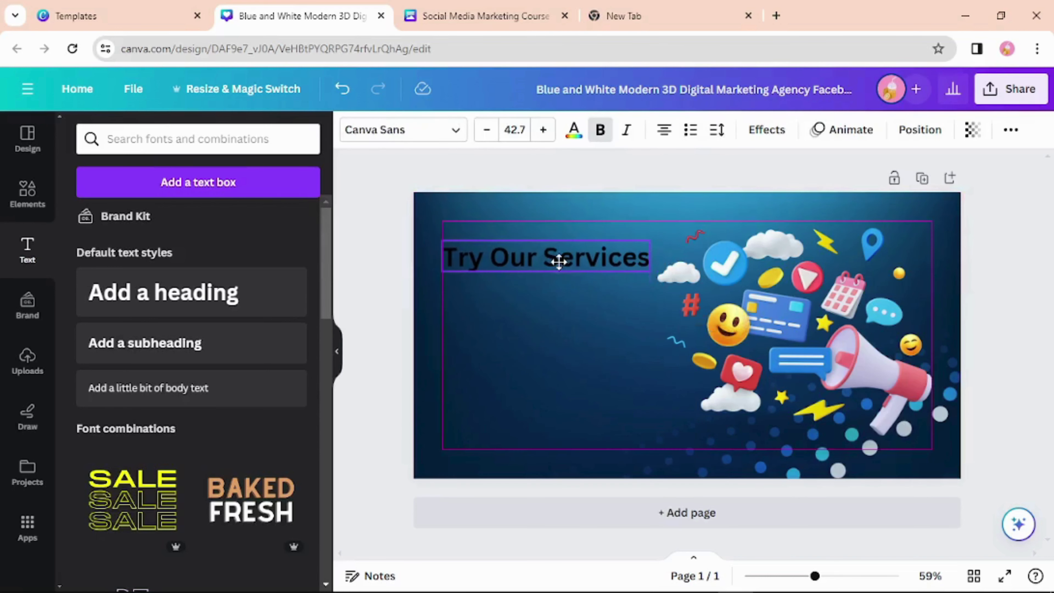
pyautogui.click(453, 131)
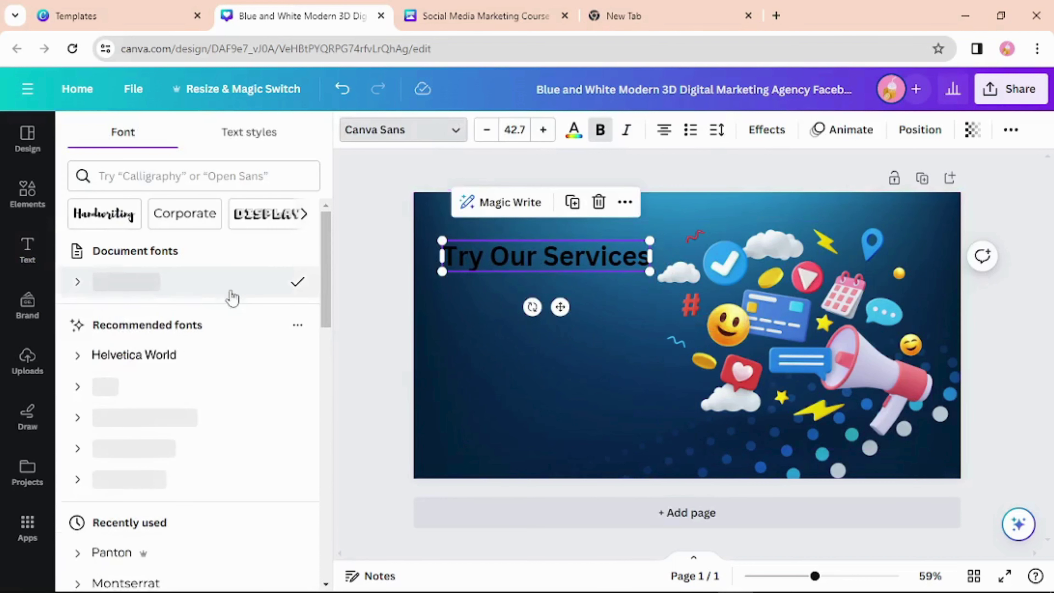
# Step: Set the heading in Kollektif regular weight at size 34.6 and nudge it into place
pyautogui.scroll(-3, 177, 365)
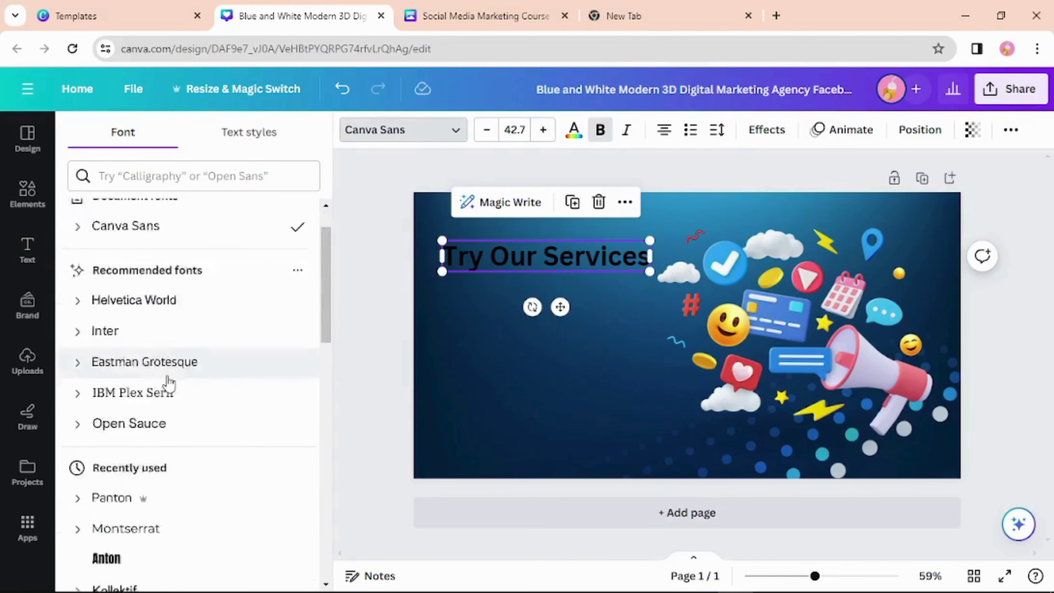
pyautogui.click(110, 400)
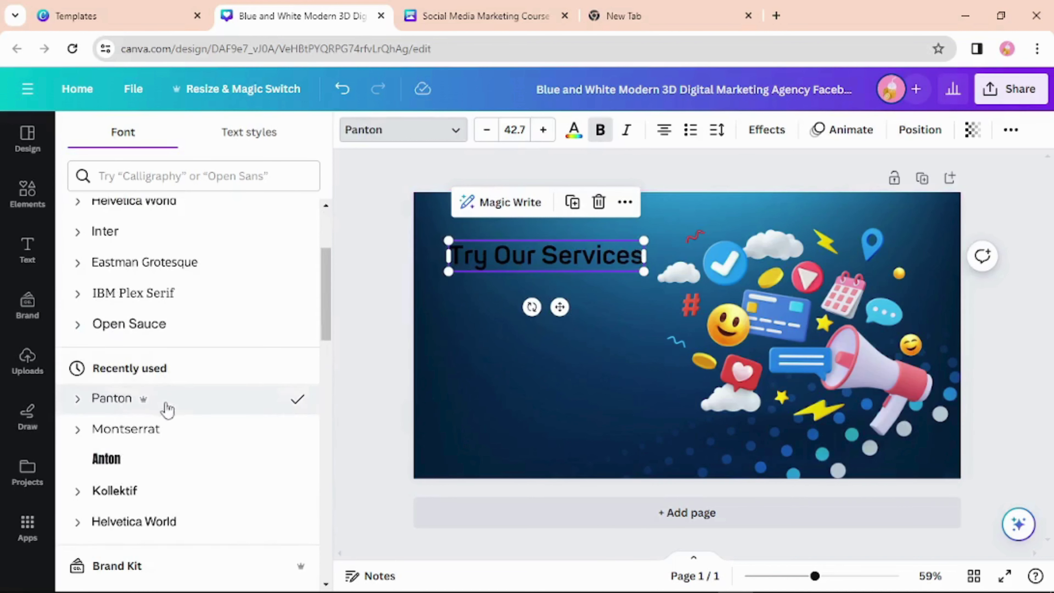
pyautogui.click(129, 432)
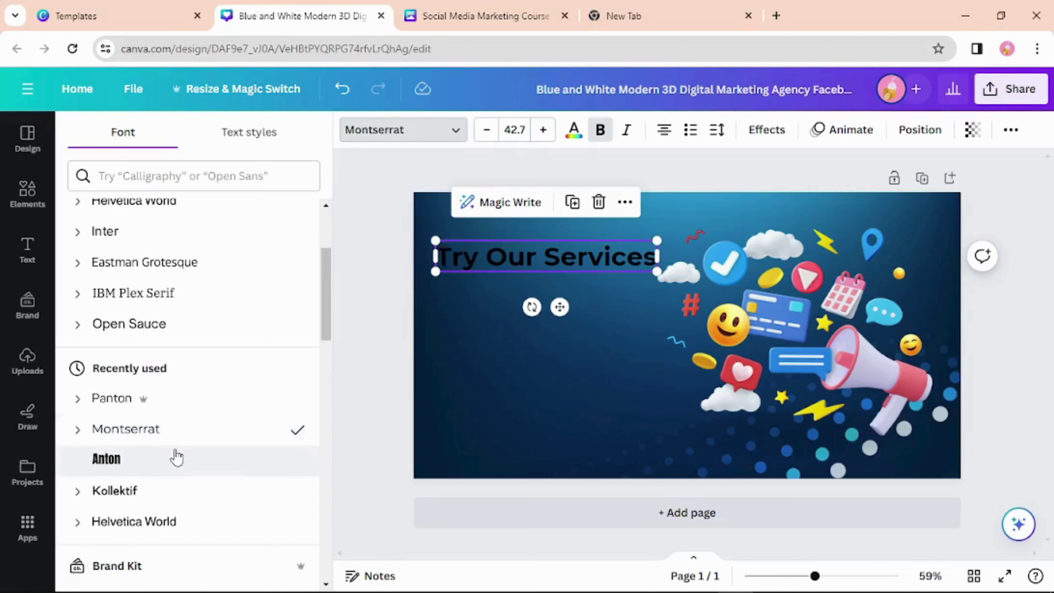
pyautogui.click(135, 491)
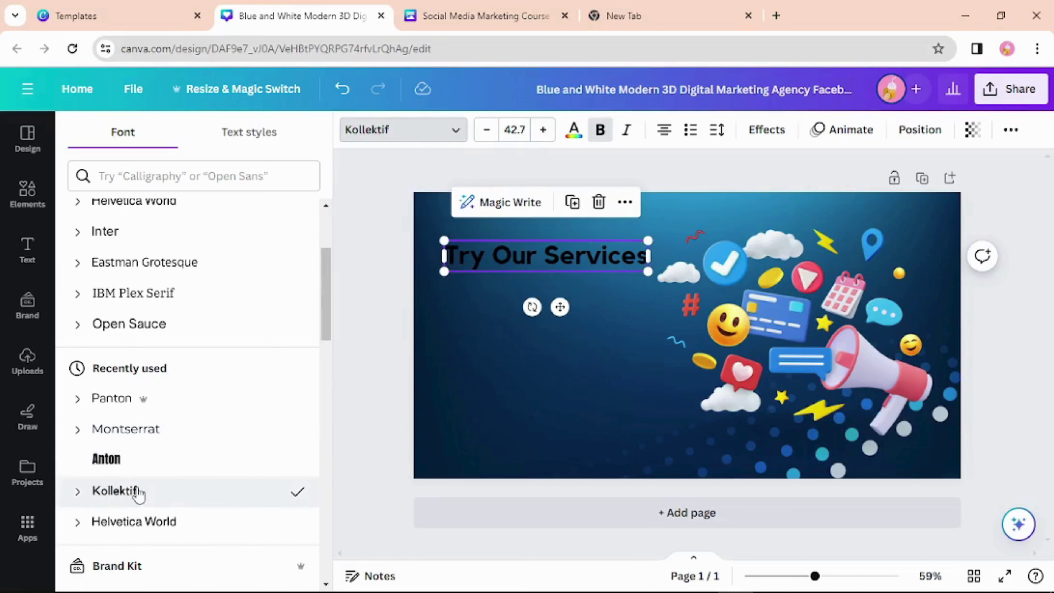
pyautogui.click(600, 130)
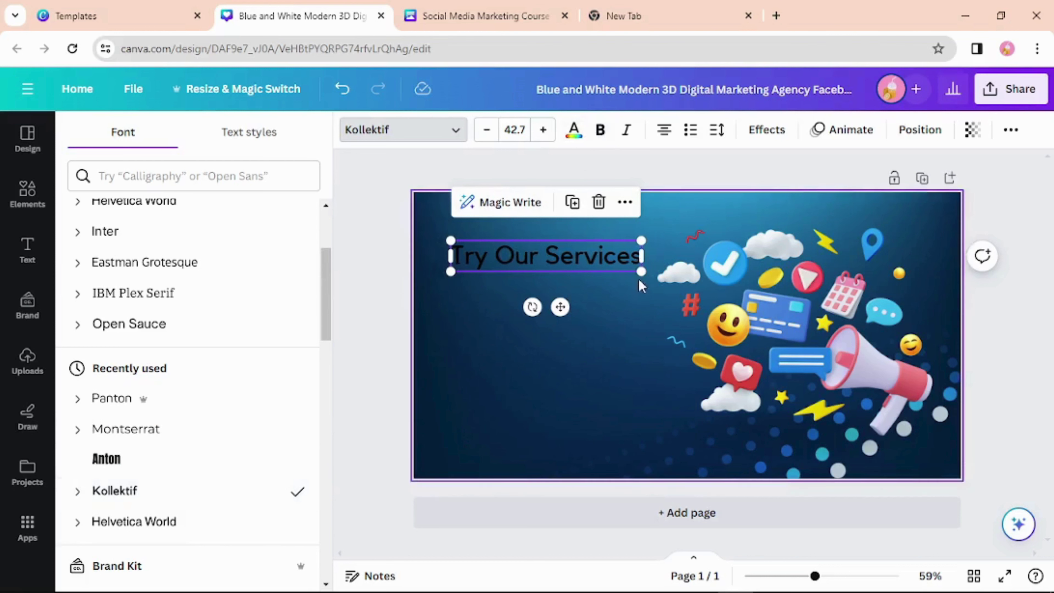
pyautogui.moveTo(643, 272); pyautogui.dragTo(623, 271)
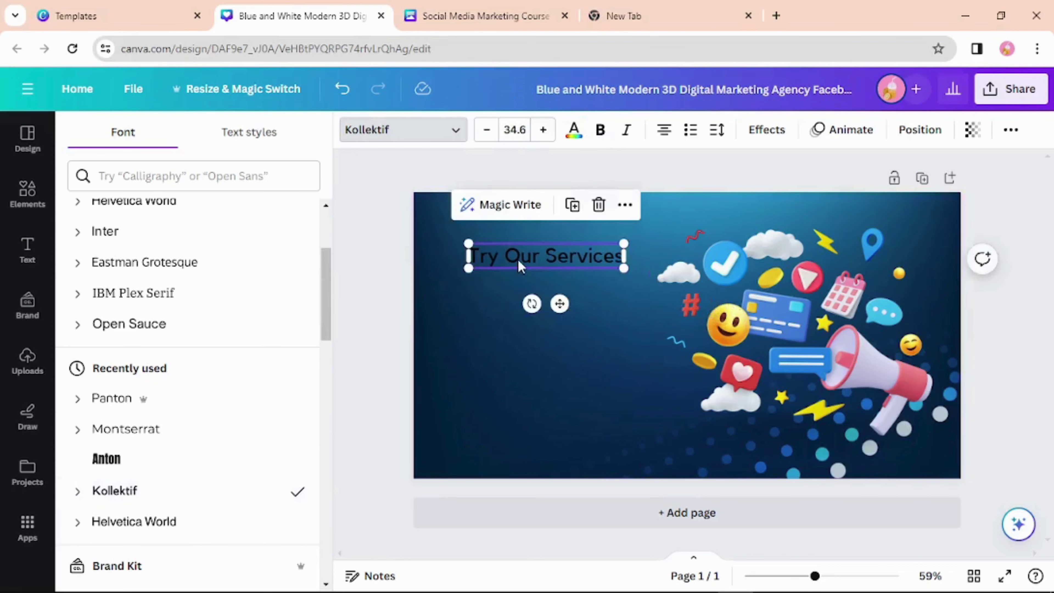
pyautogui.moveTo(549, 258); pyautogui.dragTo(569, 315)
pyautogui.click(621, 426)
pyautogui.click(568, 266)
# Step: Duplicate the Try Our Services heading and retype the copy as 'Marketing'
pyautogui.hotkey('ctrl', 'd')
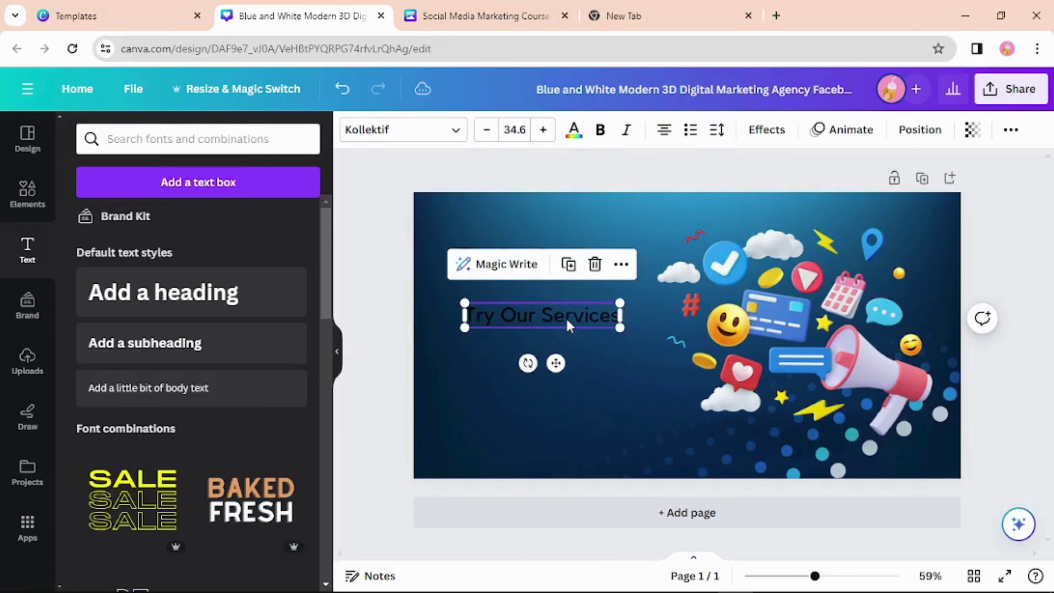
pyautogui.doubleClick(569, 316)
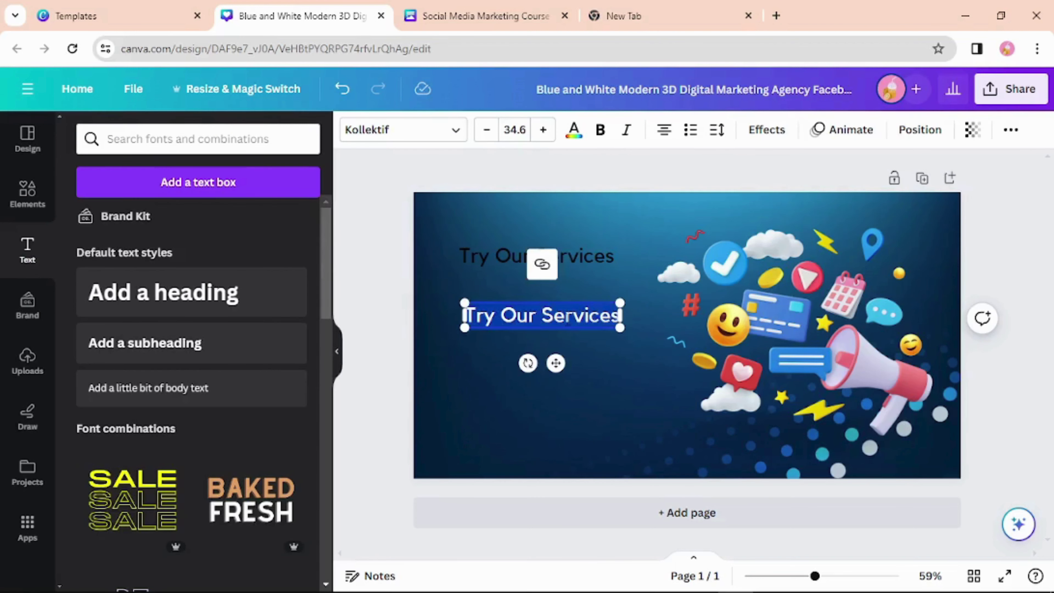
pyautogui.write('Marketing')
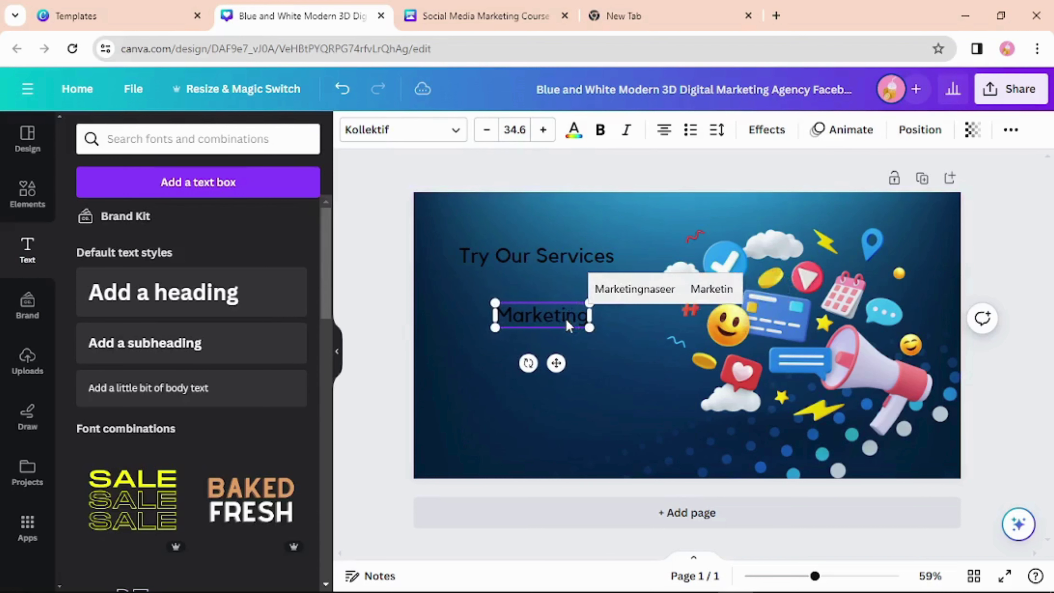
pyautogui.press('Escape')
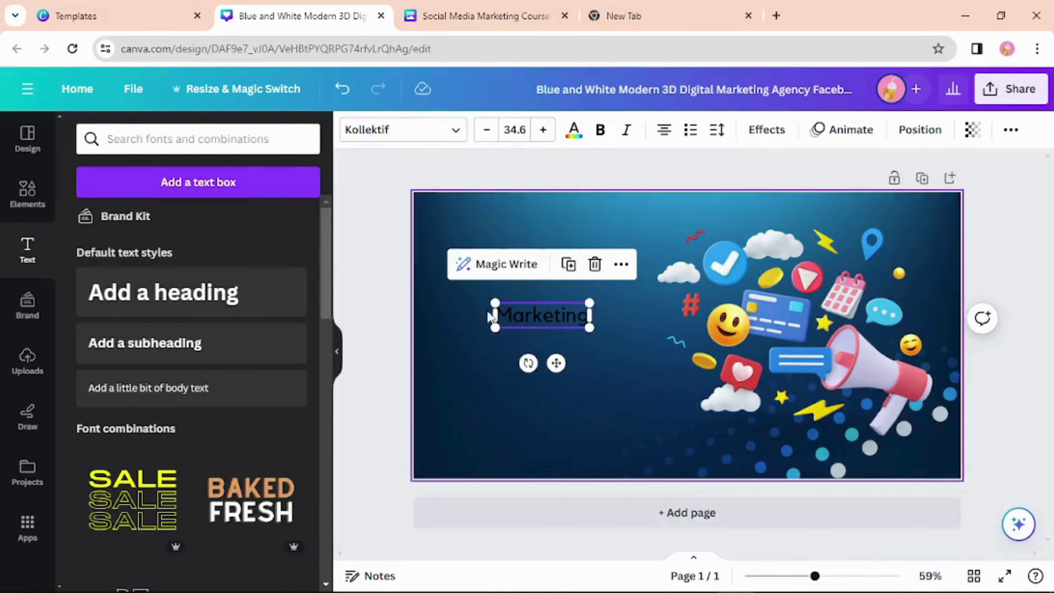
pyautogui.click(577, 396)
pyautogui.doubleClick(560, 314)
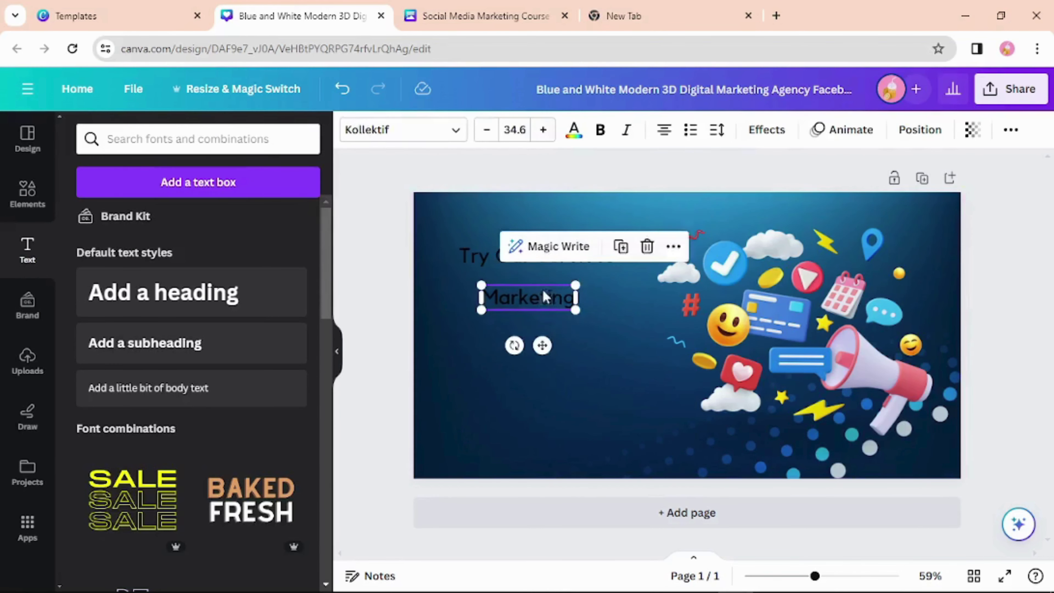
pyautogui.click(586, 431)
pyautogui.click(538, 319)
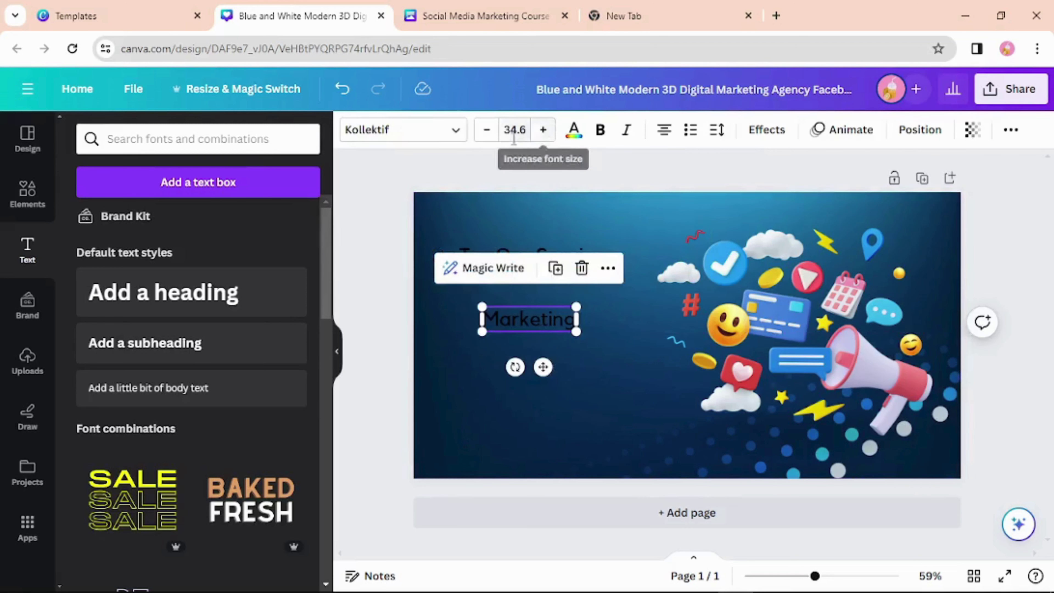
# Step: Change the Marketing font, enlarge it to 73.4, and make it uppercase MARKETING
pyautogui.click(465, 131)
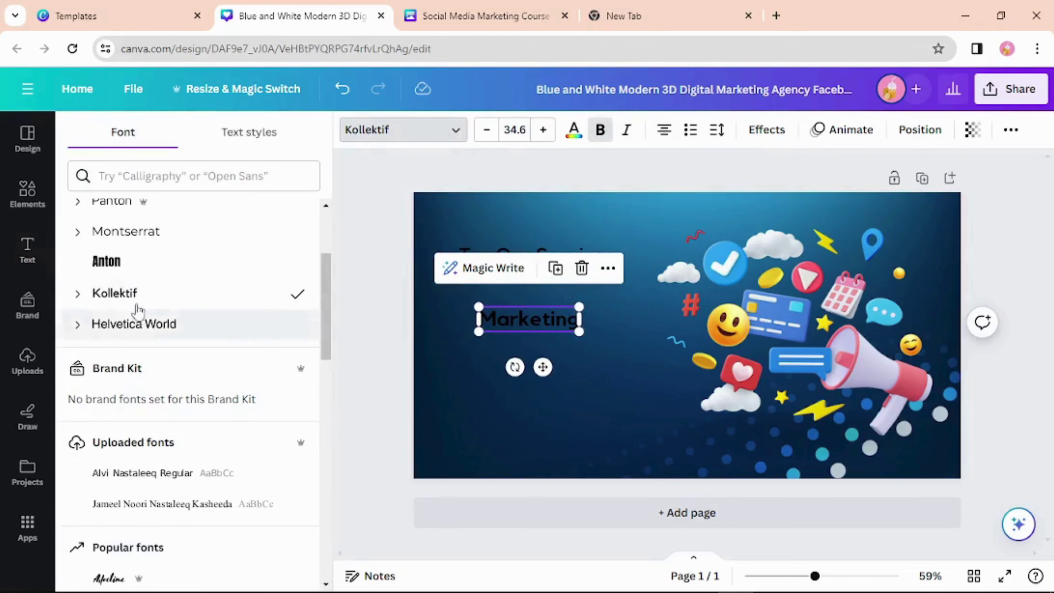
pyautogui.click(112, 264)
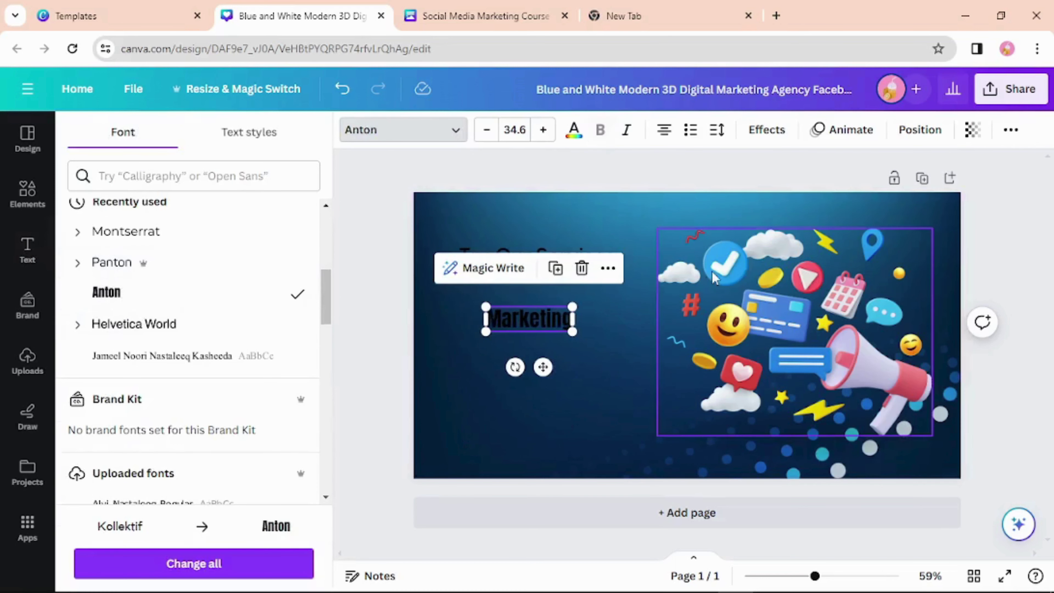
pyautogui.moveTo(587, 348); pyautogui.dragTo(582, 317)
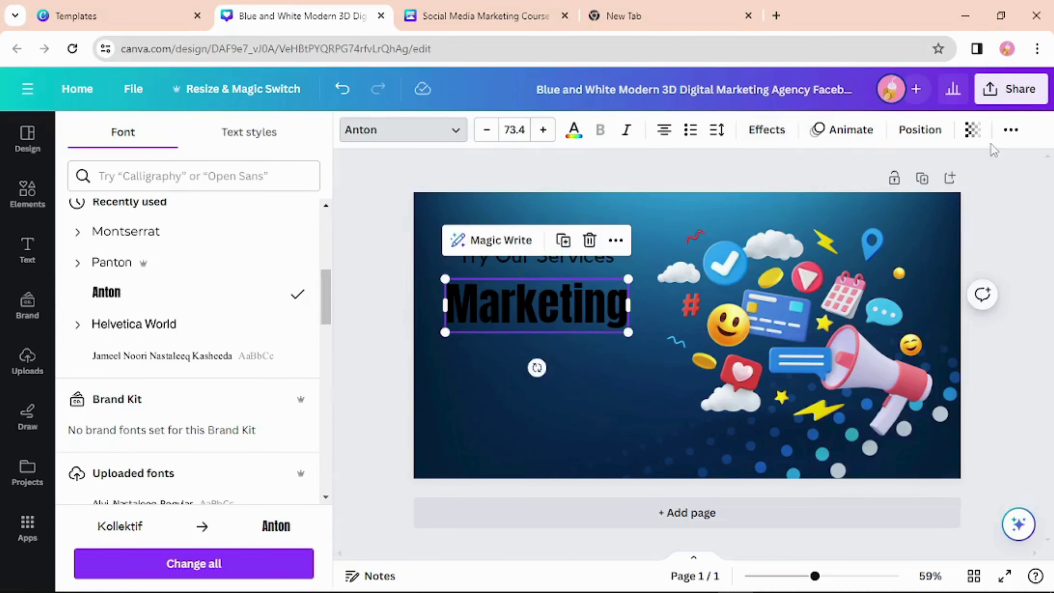
pyautogui.click(1011, 131)
pyautogui.click(938, 168)
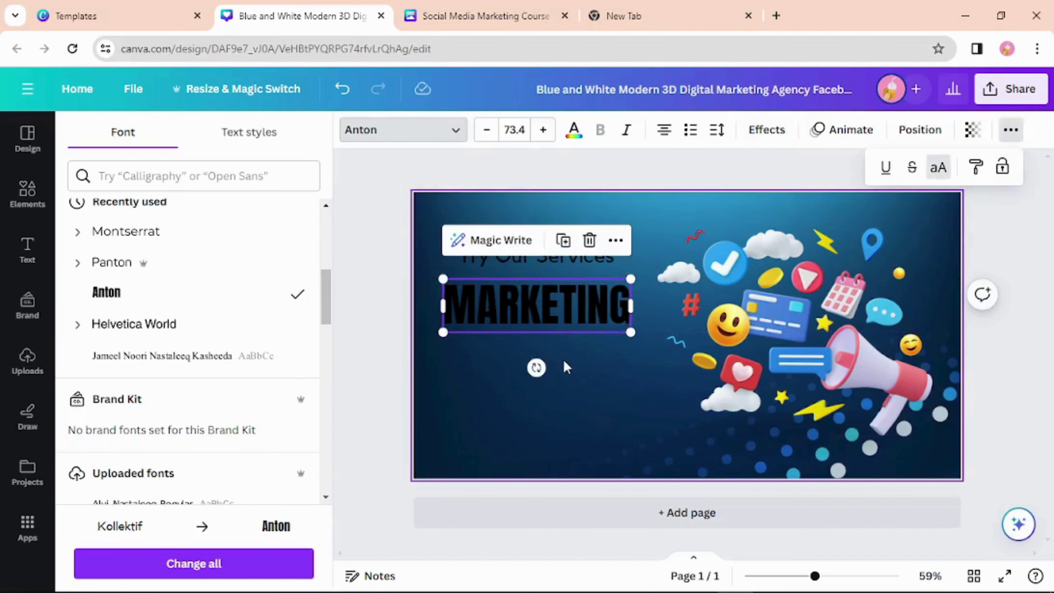
# Step: Widen the letter spacing of MARKETING and adjust its line spacing
pyautogui.click(724, 141)
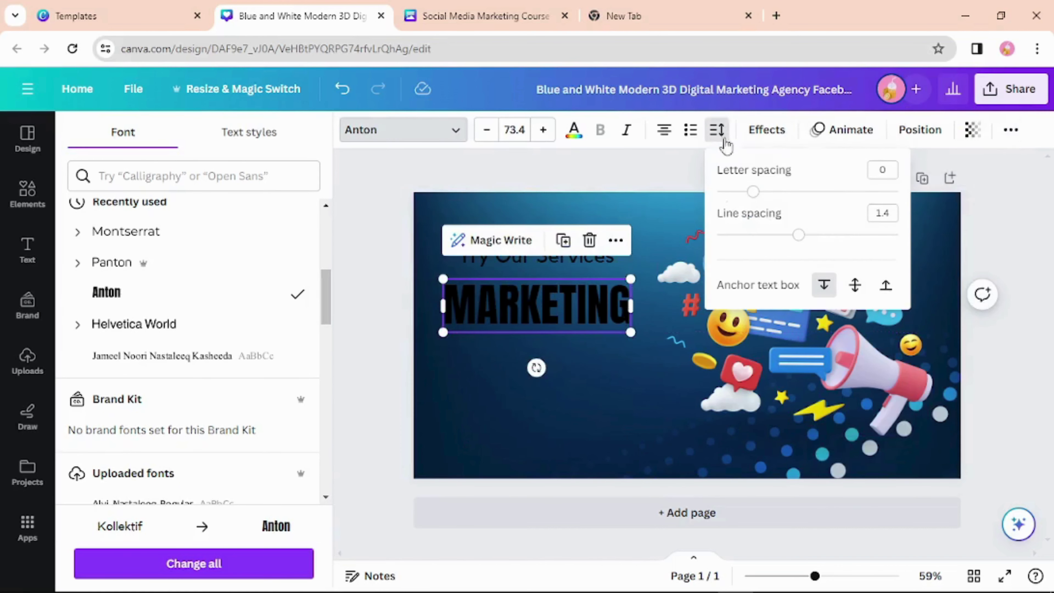
pyautogui.moveTo(801, 244)
pyautogui.mouseDown()
pyautogui.moveTo(820, 244)
pyautogui.moveTo(803, 244)
pyautogui.mouseUp()
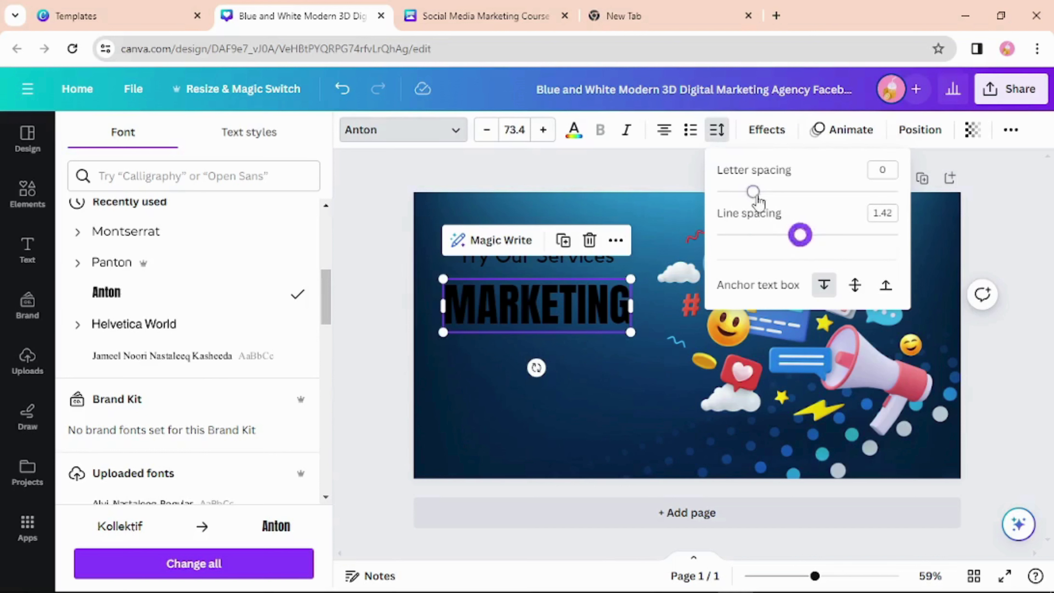
pyautogui.moveTo(754, 192); pyautogui.dragTo(764, 197)
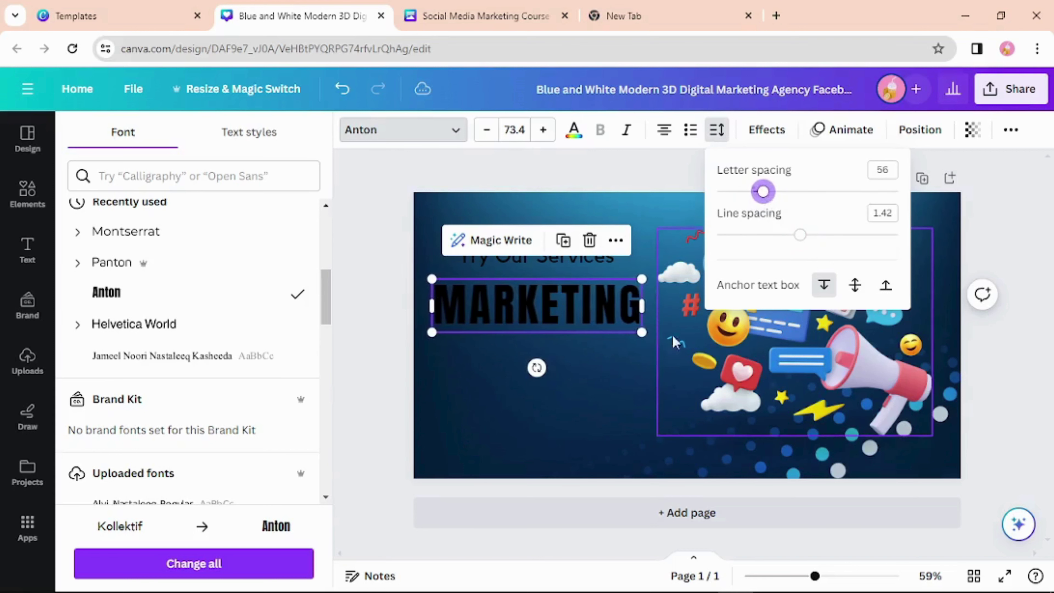
pyautogui.click(601, 348)
pyautogui.click(598, 344)
# Step: Place a copy of Try Our Services below MARKETING
pyautogui.click(577, 316)
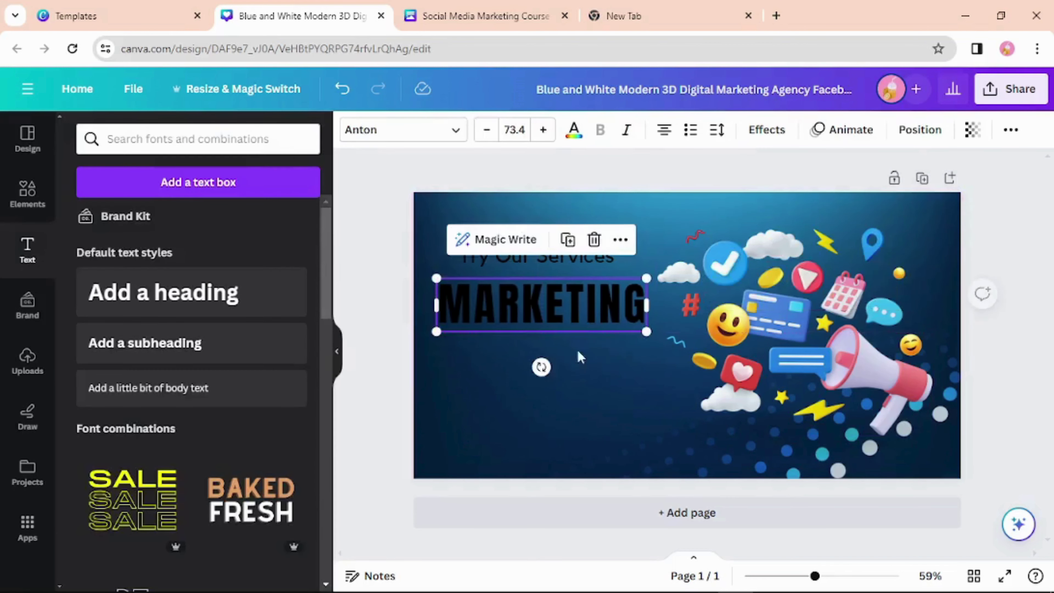
pyautogui.click(656, 468)
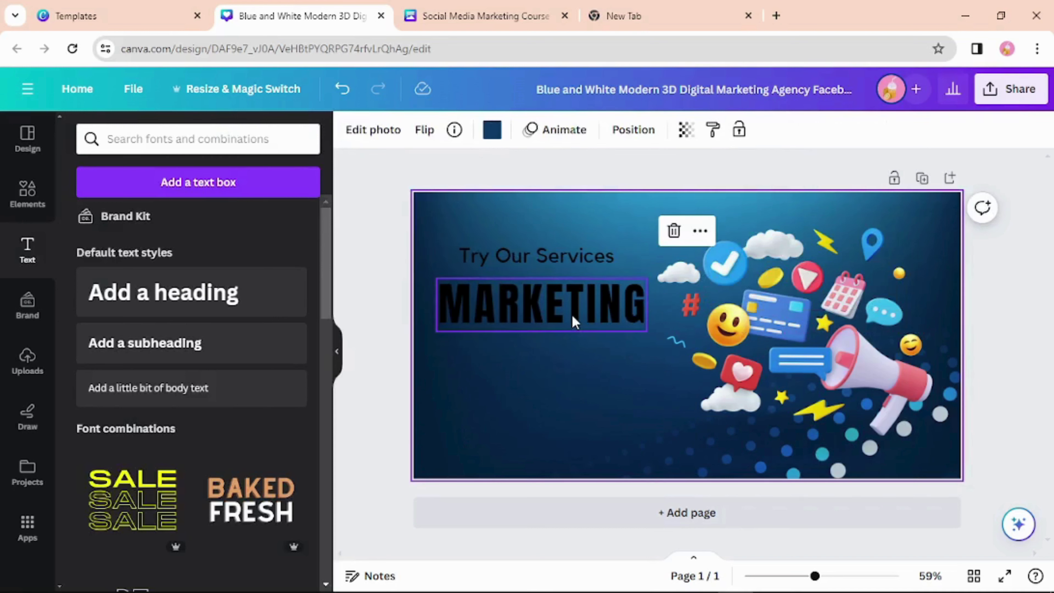
pyautogui.moveTo(553, 261); pyautogui.dragTo(556, 371)
pyautogui.doubleClick(556, 371)
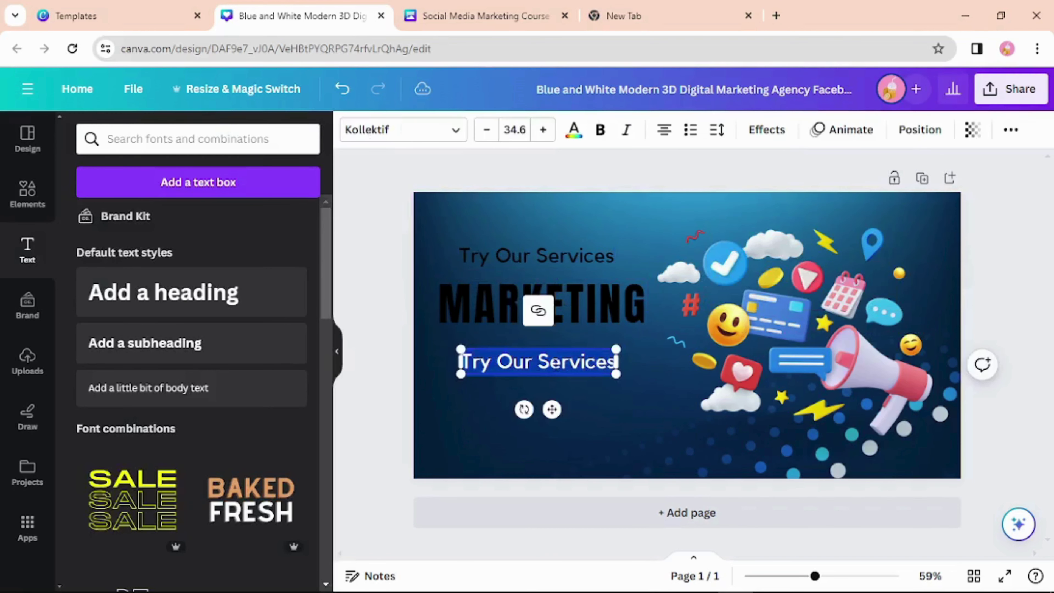
# Step: Replace the copied line's text with 'Sales/Orders'
pyautogui.press('BackSpace')
pyautogui.write('Se')
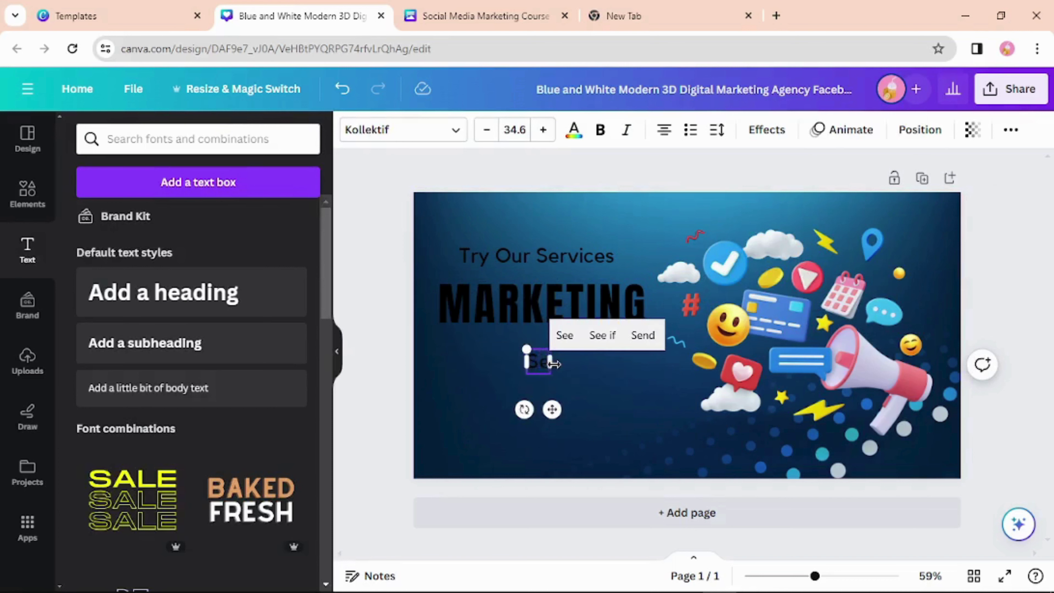
pyautogui.write('r')
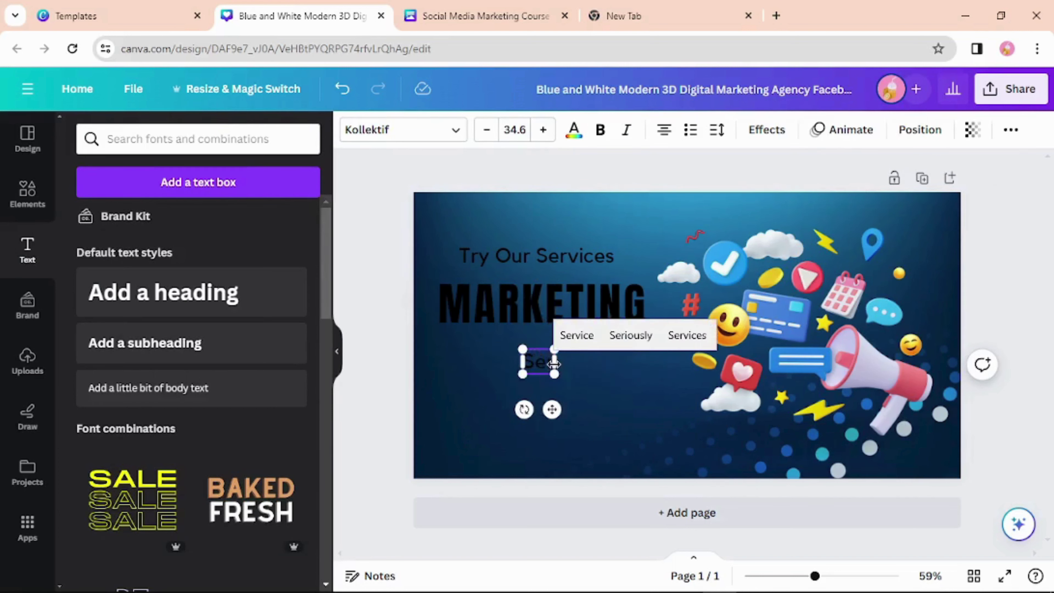
pyautogui.press('BackSpace')
pyautogui.press('BackSpace')
pyautogui.press('BackSpace')
pyautogui.write('Sa')
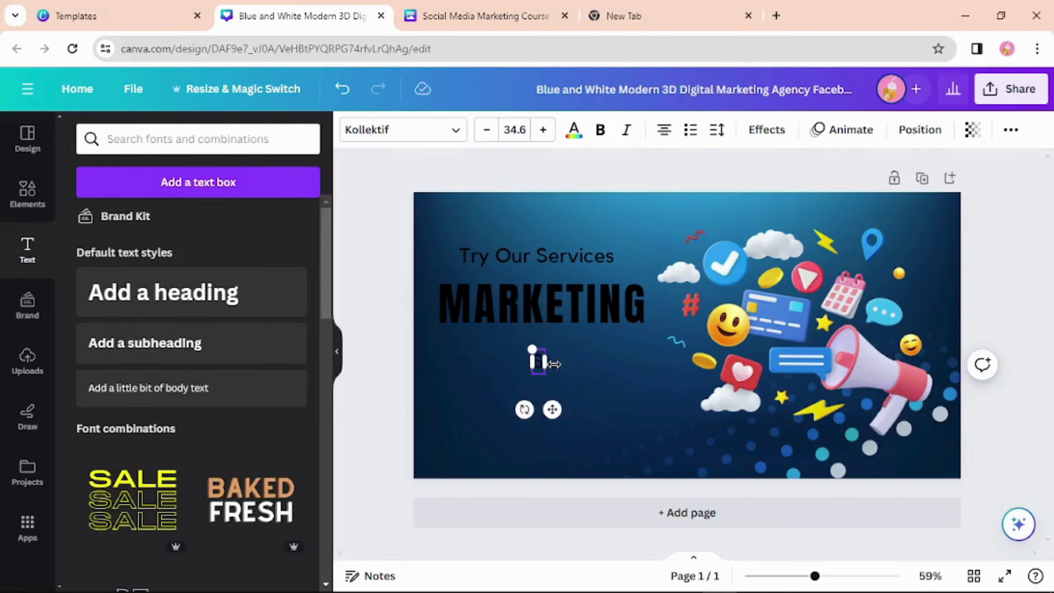
pyautogui.write('les')
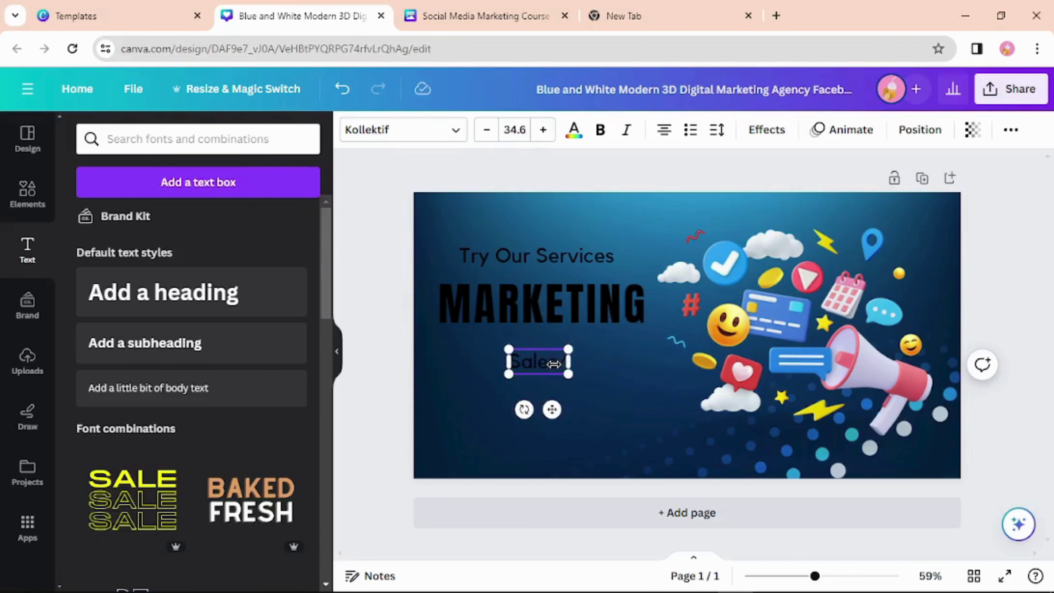
pyautogui.moveTo(554, 365); pyautogui.dragTo(554, 364)
pyautogui.write('/Orders')
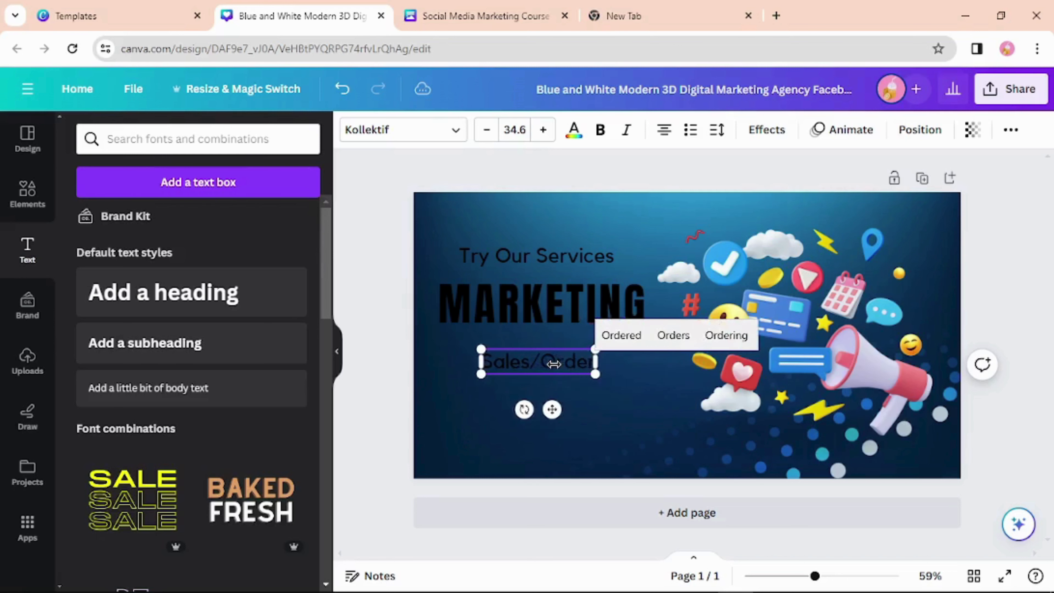
# Step: Move Sales/Orders closer to MARKETING and Try Our Services slightly down
pyautogui.click(469, 408)
pyautogui.click(546, 361)
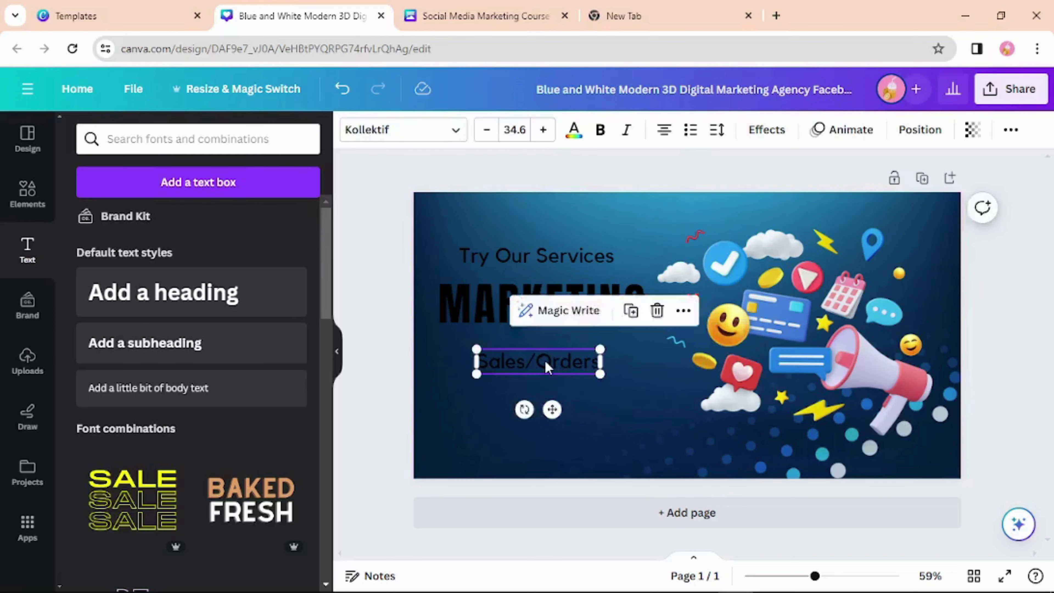
pyautogui.moveTo(545, 361); pyautogui.dragTo(544, 348)
pyautogui.click(584, 410)
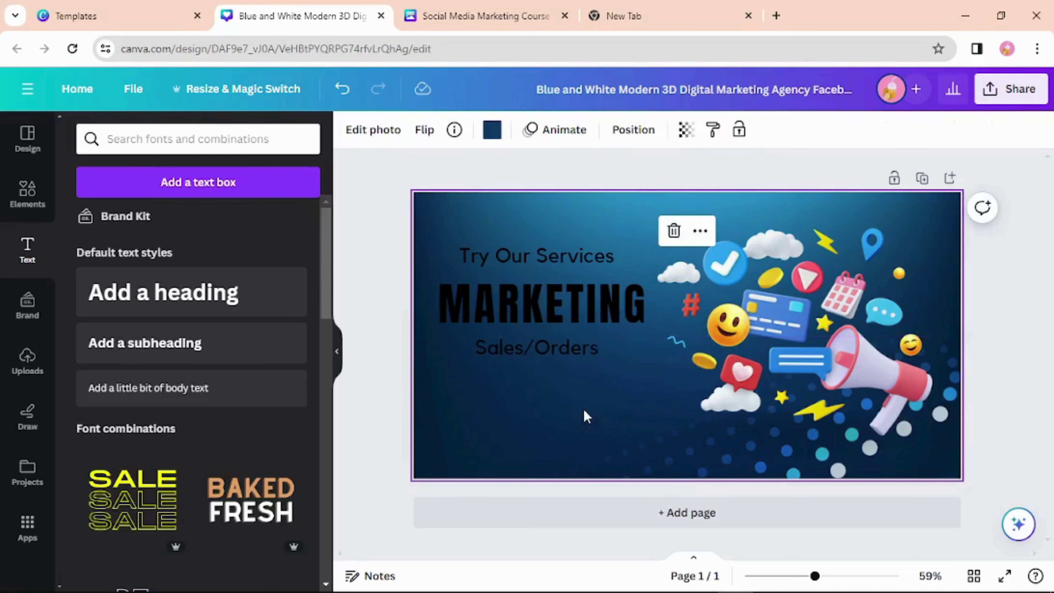
pyautogui.click(536, 257)
pyautogui.moveTo(537, 264); pyautogui.dragTo(537, 269)
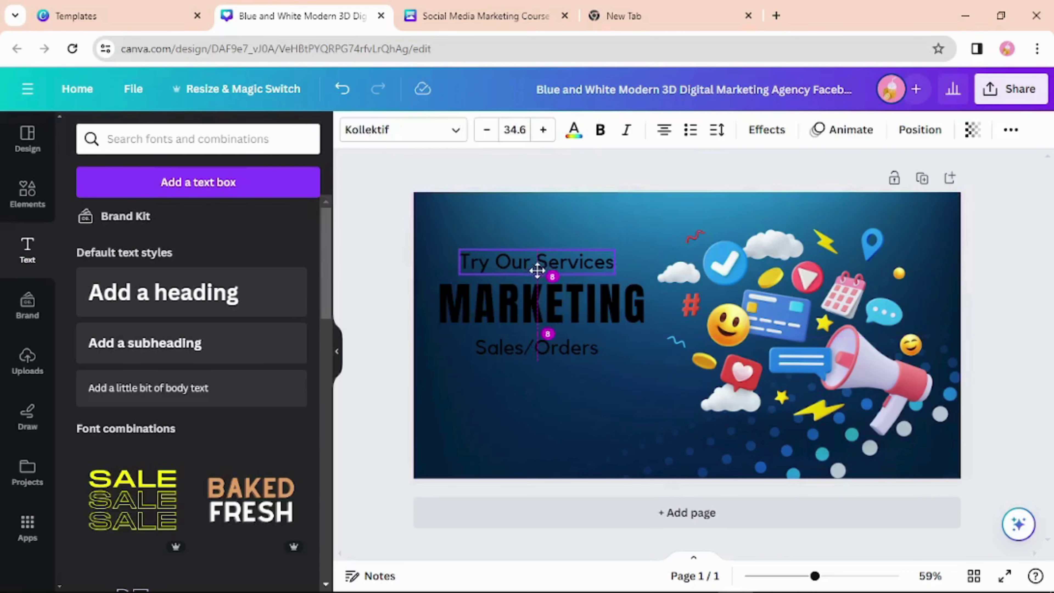
pyautogui.click(527, 408)
# Step: Enlarge the three text lines together and shift the block slightly right
pyautogui.moveTo(527, 234); pyautogui.dragTo(546, 341)
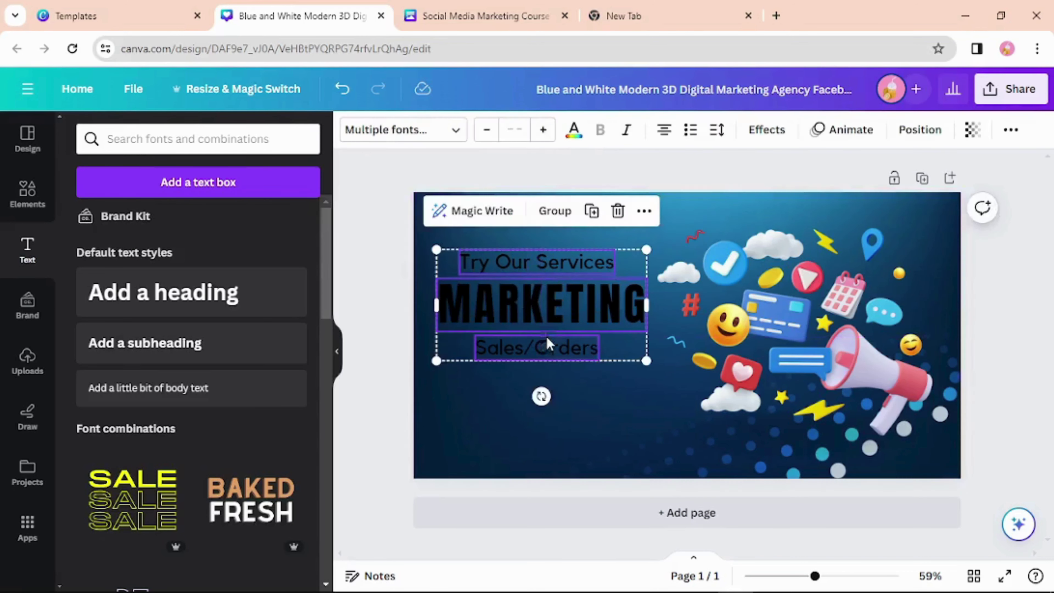
pyautogui.moveTo(646, 361)
pyautogui.mouseDown()
pyautogui.moveTo(664, 372)
pyautogui.moveTo(650, 368)
pyautogui.mouseUp()
pyautogui.moveTo(577, 314)
pyautogui.mouseDown()
pyautogui.moveTo(576, 325)
pyautogui.moveTo(582, 309)
pyautogui.mouseUp()
pyautogui.click(539, 417)
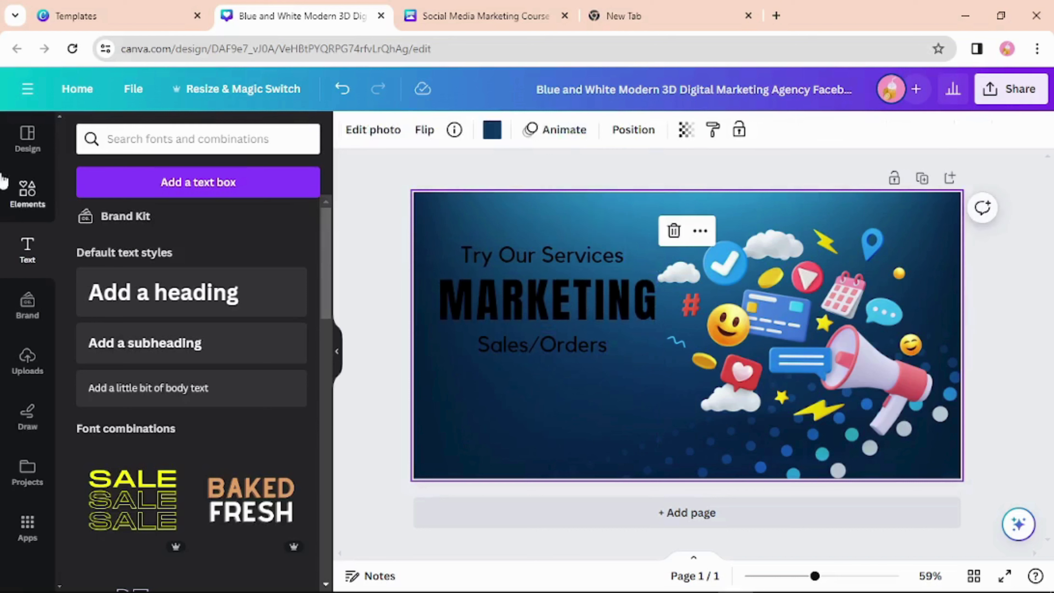
# Step: Add a pink square from Shapes and flatten it into a roughly 188×60 bar under Sales/Orders
pyautogui.click(27, 196)
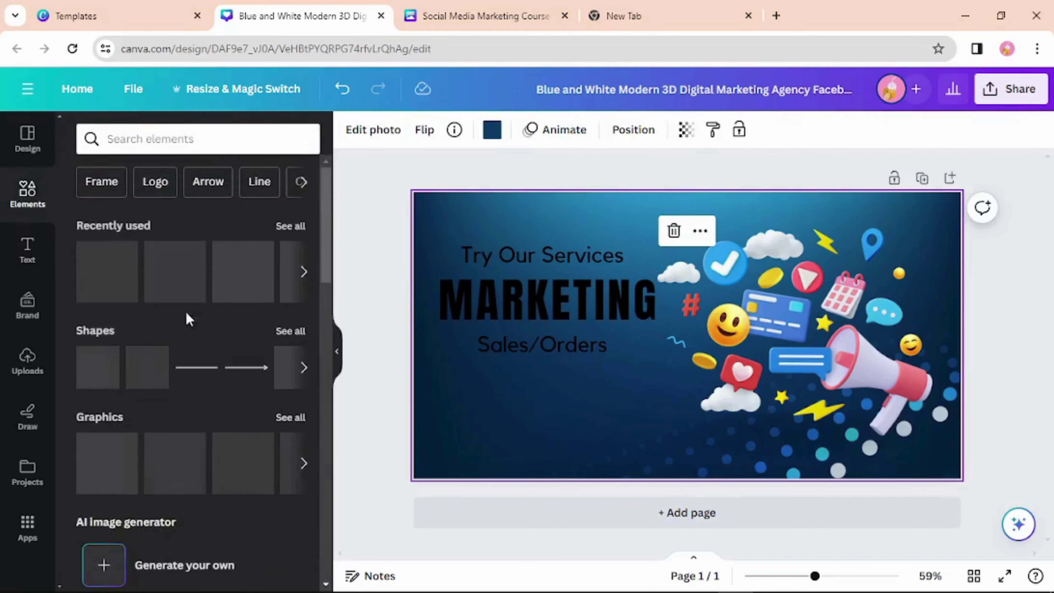
pyautogui.click(301, 331)
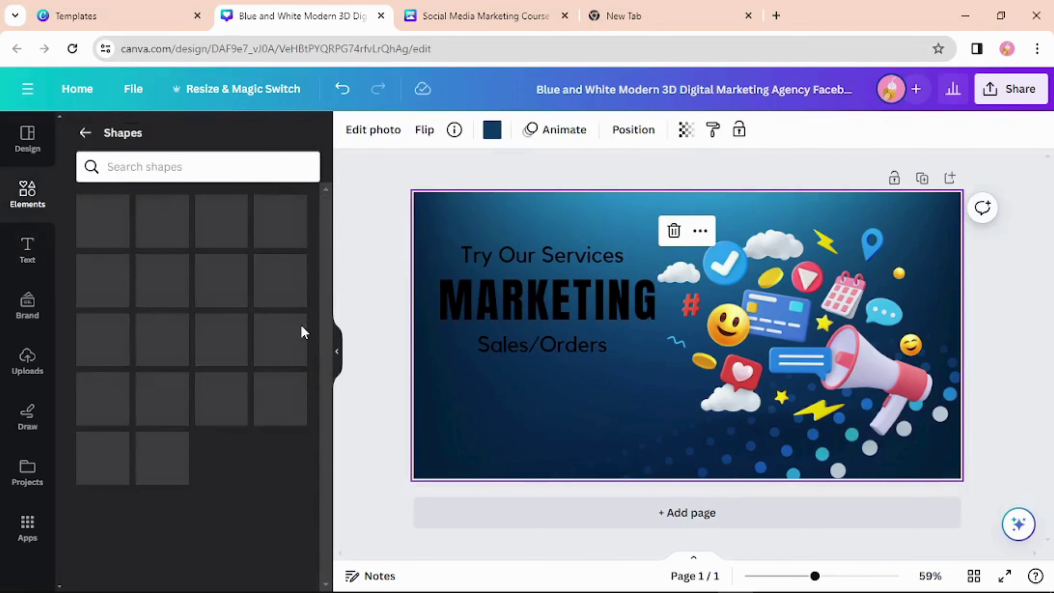
pyautogui.scroll(-10, 137, 336)
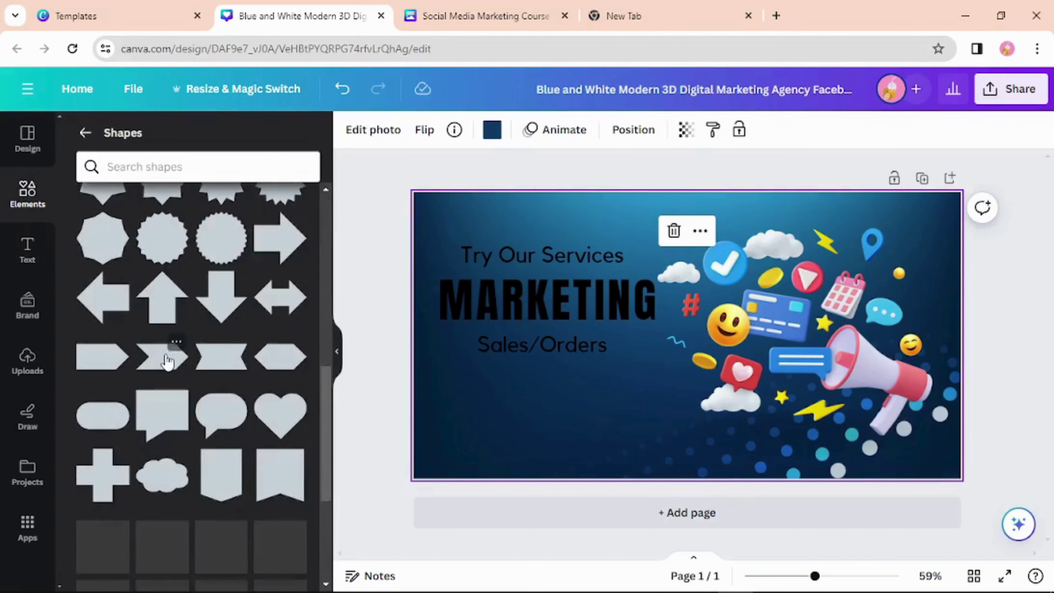
pyautogui.scroll(-1, 166, 365)
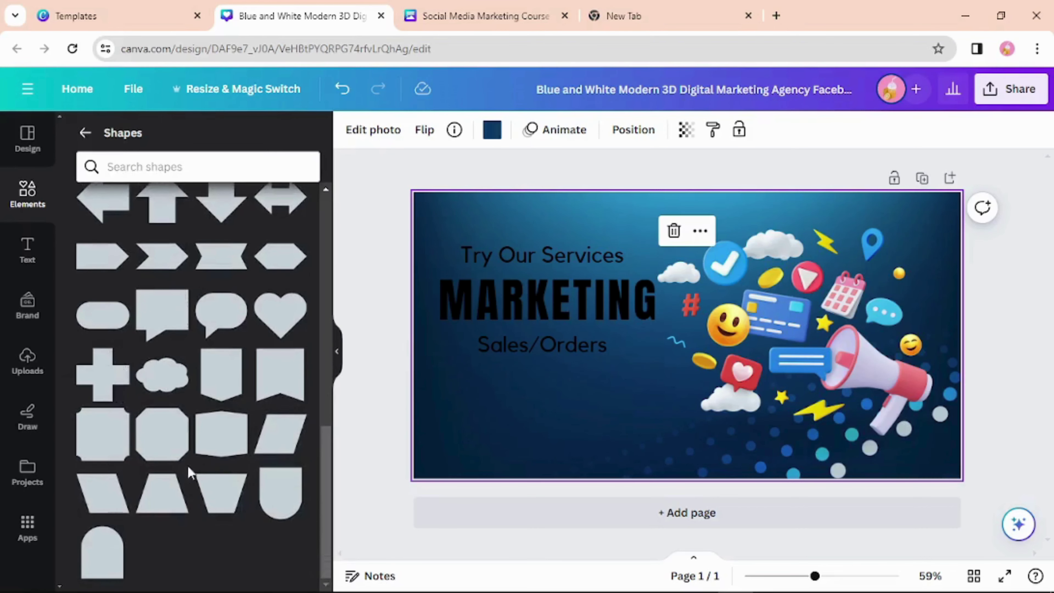
pyautogui.scroll(10, 189, 472)
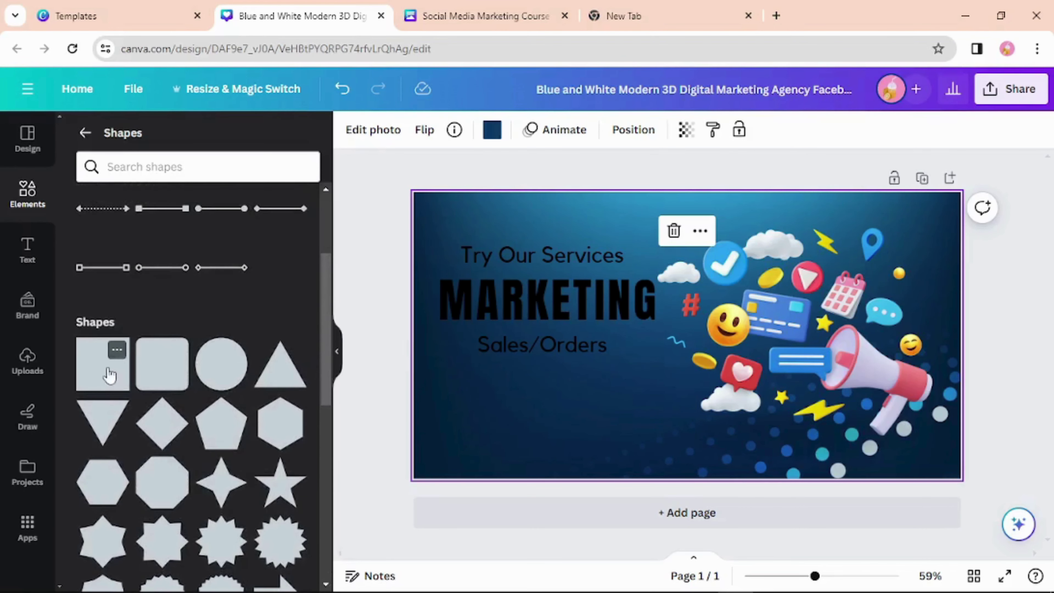
pyautogui.click(122, 380)
pyautogui.click(602, 405)
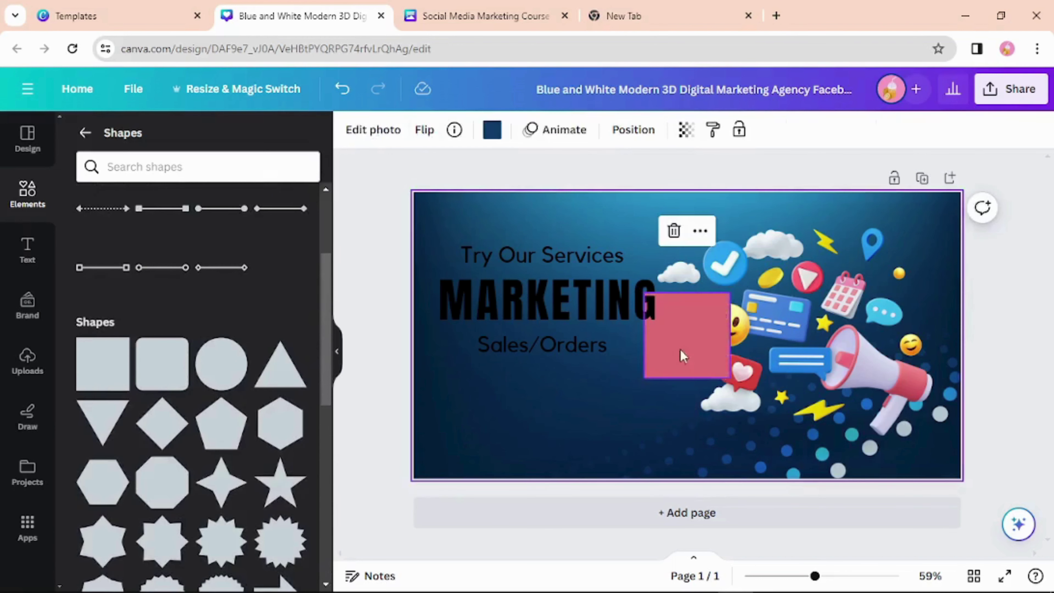
pyautogui.moveTo(683, 355); pyautogui.dragTo(549, 394)
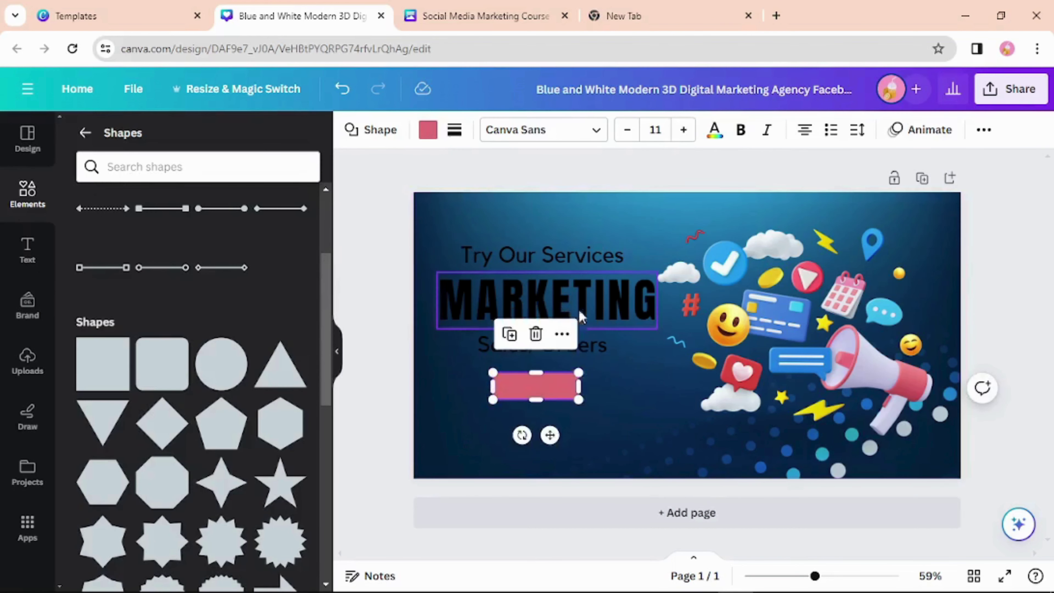
# Step: Copy Sales/Orders below the pink bar and retype it as 'Contact us'
pyautogui.click(598, 370)
pyautogui.click(572, 355)
pyautogui.moveTo(572, 355); pyautogui.dragTo(573, 426)
pyautogui.doubleClick(574, 428)
pyautogui.write('Contyac')
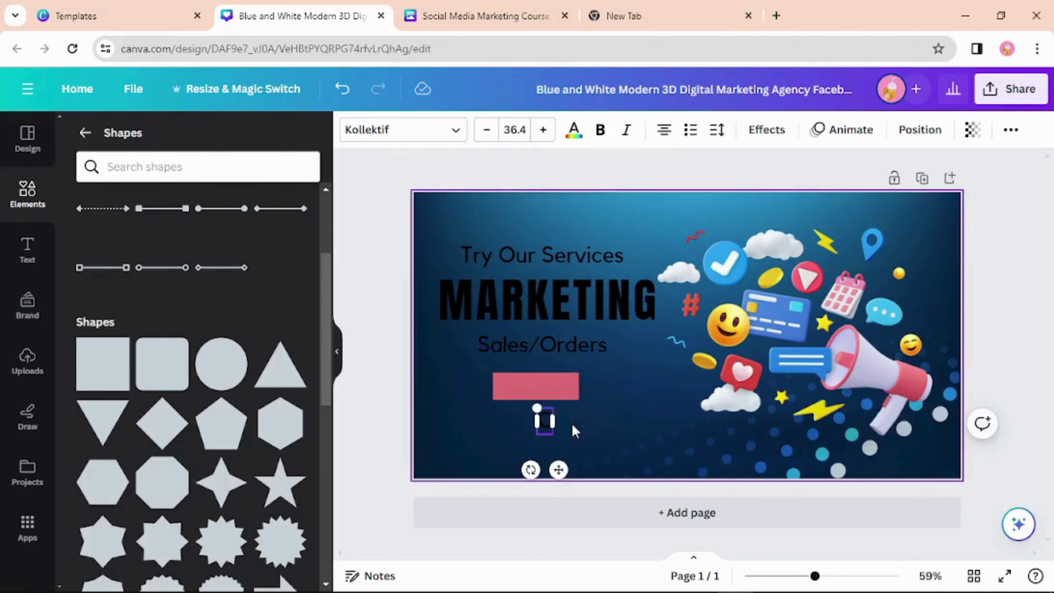
pyautogui.write('t')
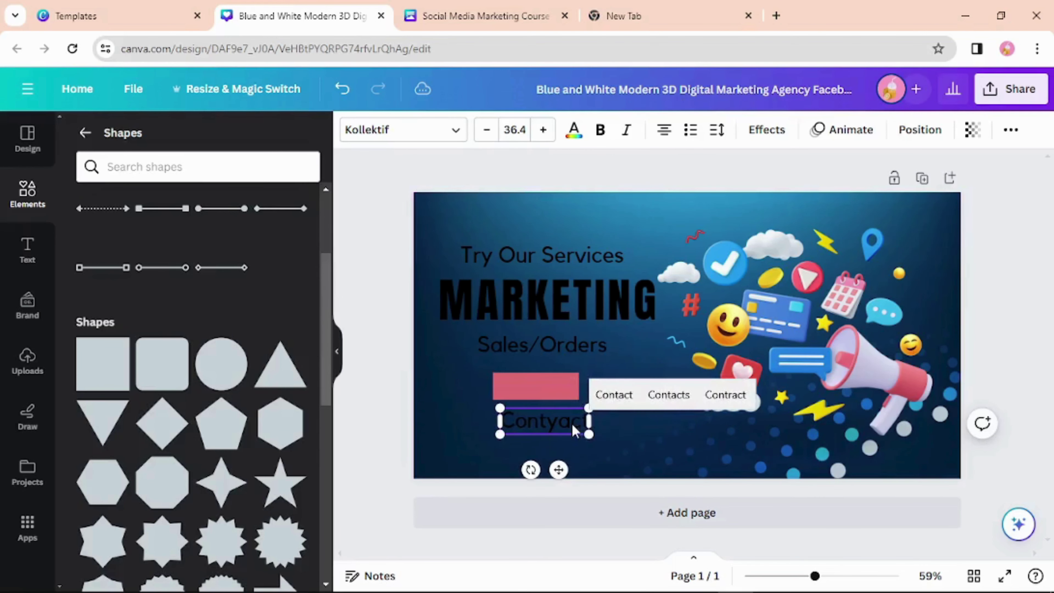
pyautogui.press('BackSpace')
pyautogui.press('BackSpace')
pyautogui.press('BackSpace')
pyautogui.press('BackSpace')
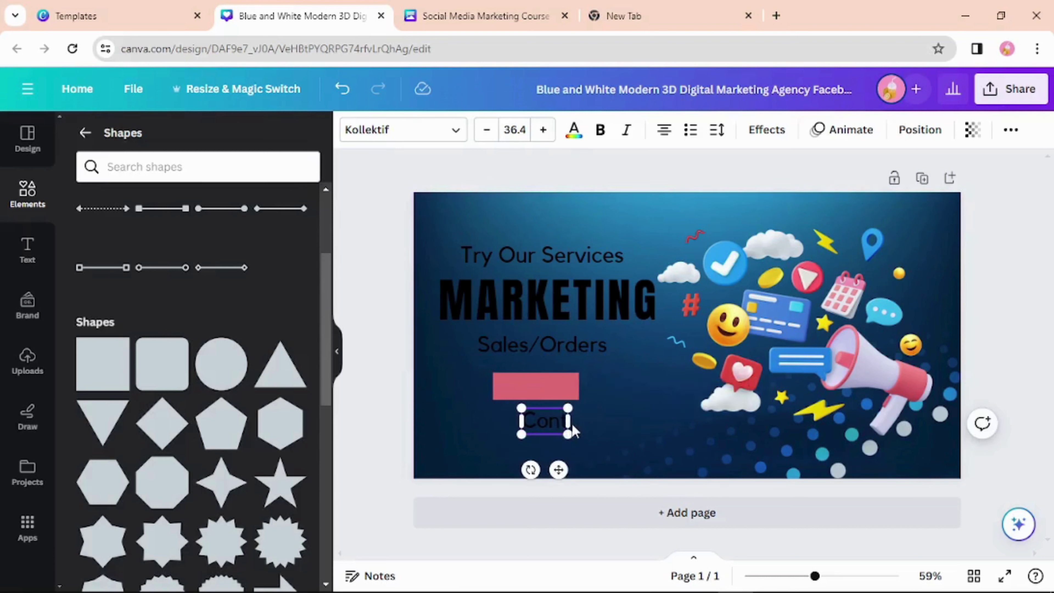
pyautogui.write('act U')
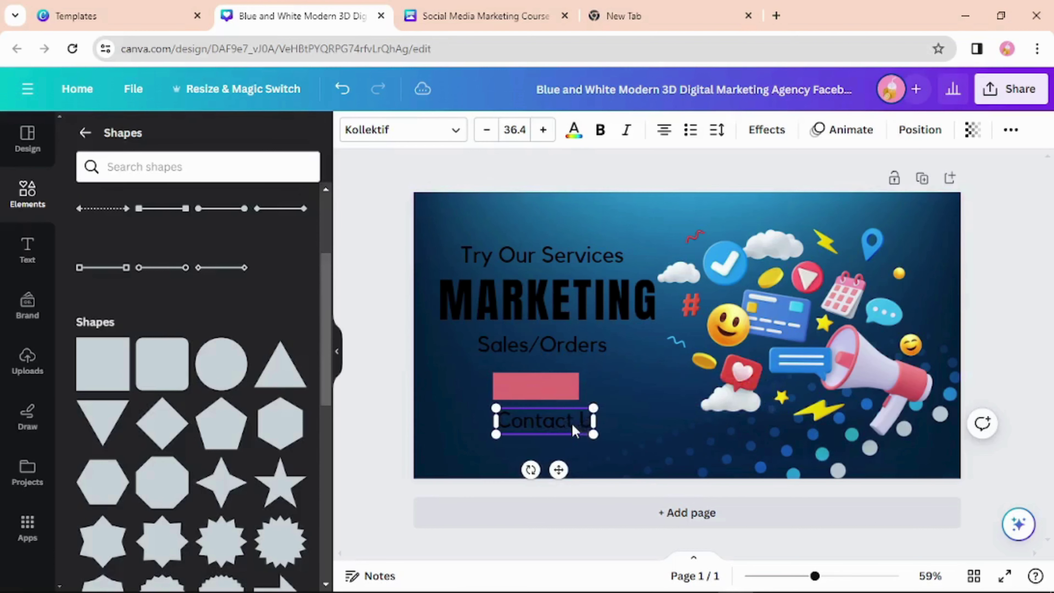
pyautogui.write('s')
pyautogui.press('BackSpace')
pyautogui.press('BackSpace')
pyautogui.write('us')
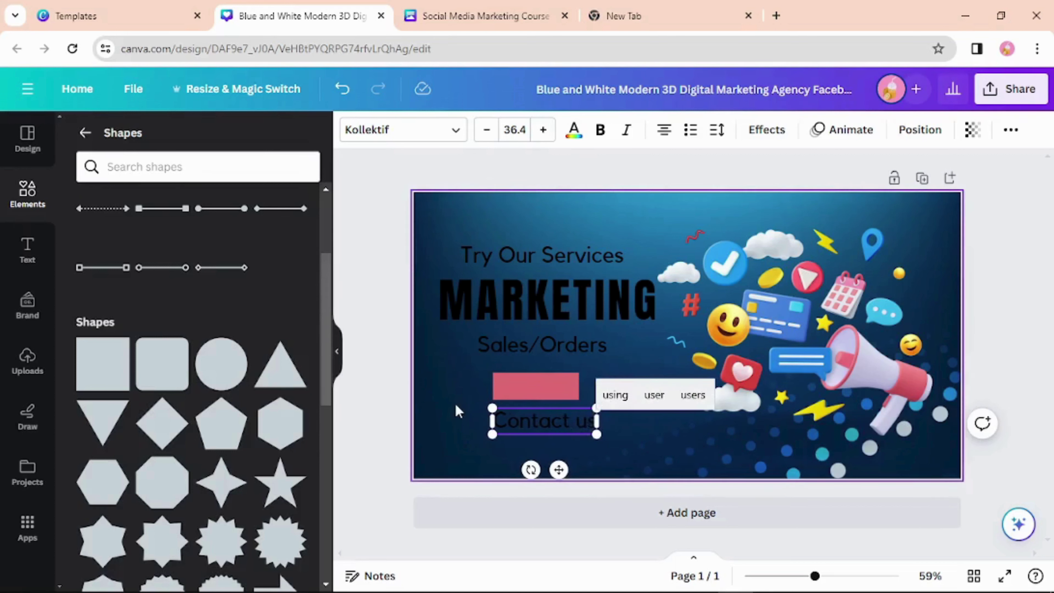
pyautogui.click(458, 411)
# Step: Move Contact us onto the pink bar, shrink it to fit at 26.8, and make it bold
pyautogui.moveTo(556, 435); pyautogui.dragTo(578, 402)
pyautogui.click(585, 423)
pyautogui.click(530, 395)
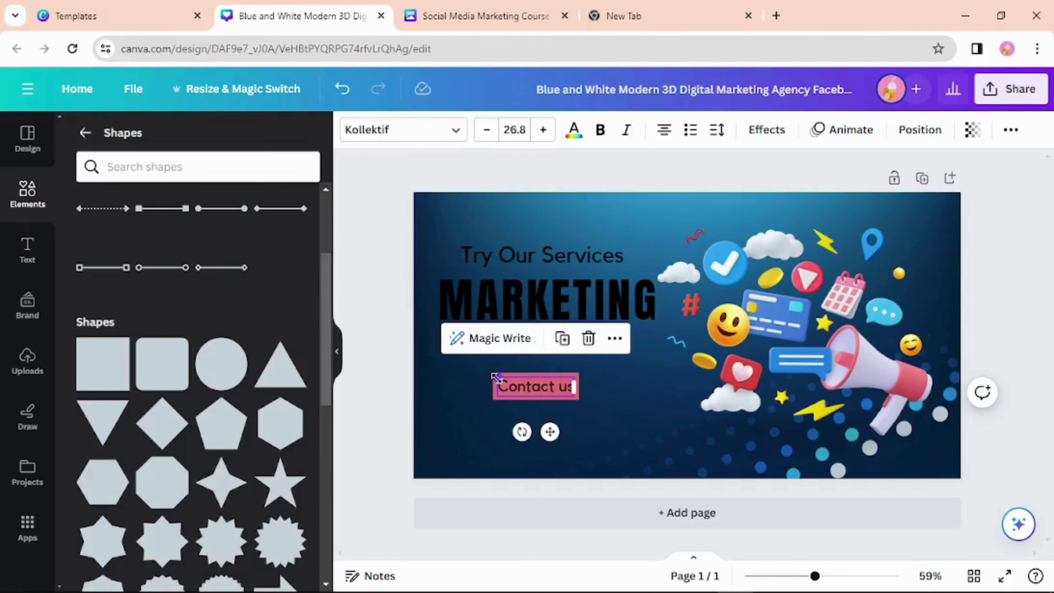
pyautogui.click(601, 130)
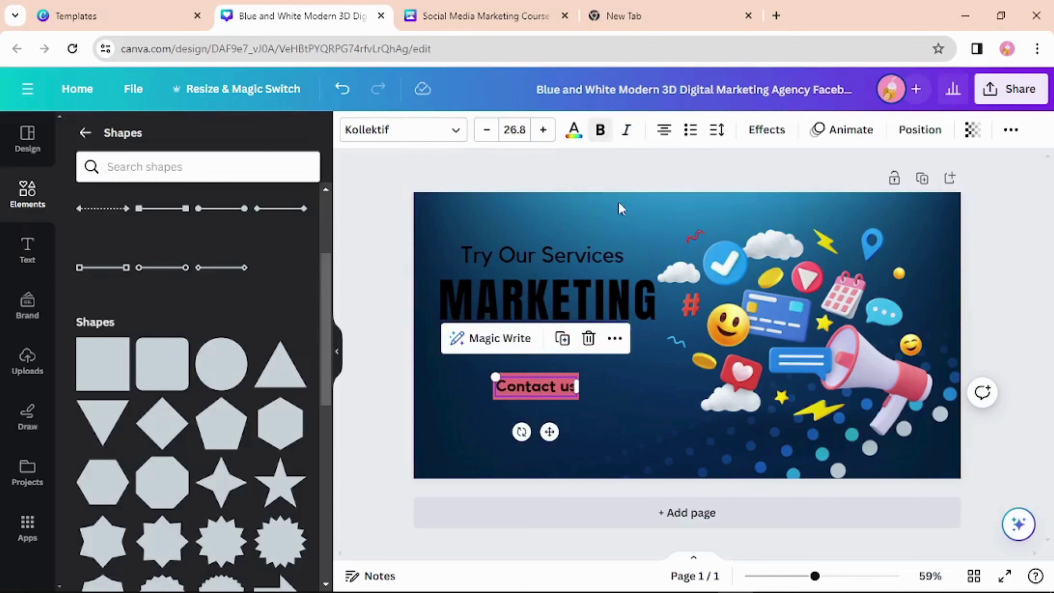
pyautogui.click(609, 403)
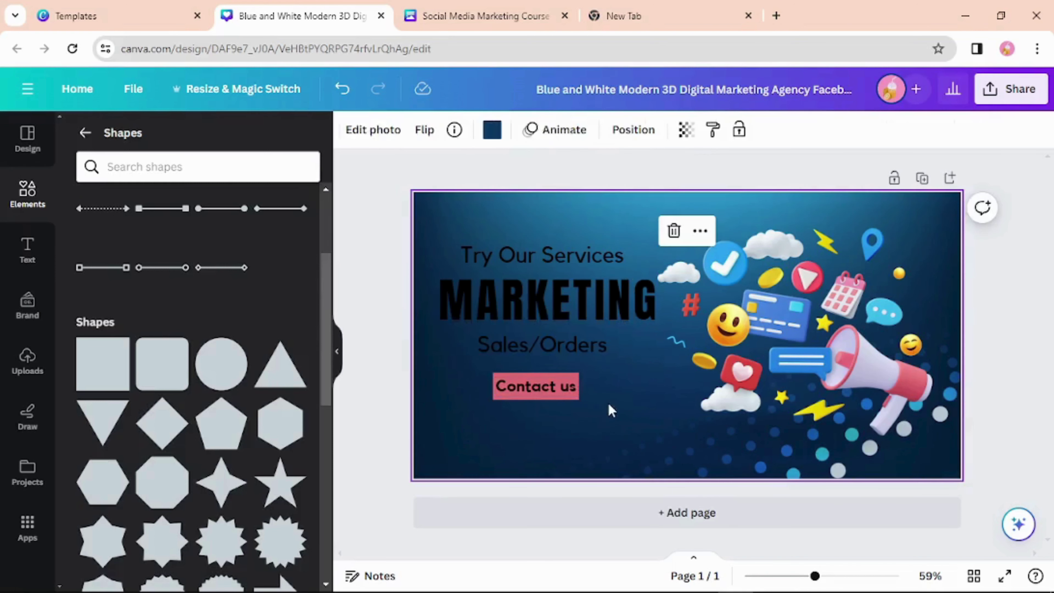
# Step: Round the corners of the pink box behind Contact us
pyautogui.click(569, 403)
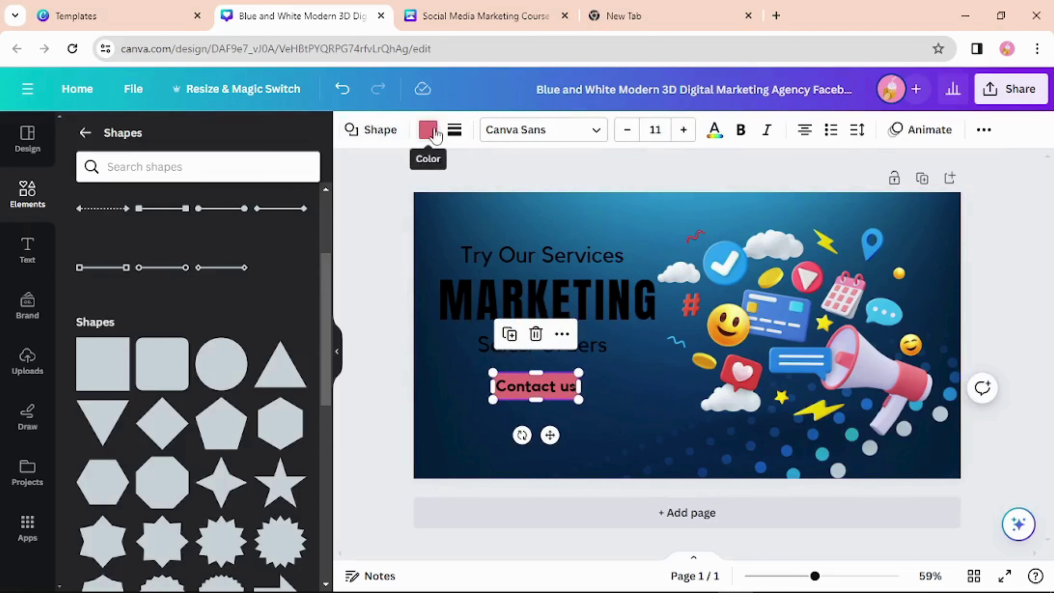
pyautogui.click(455, 130)
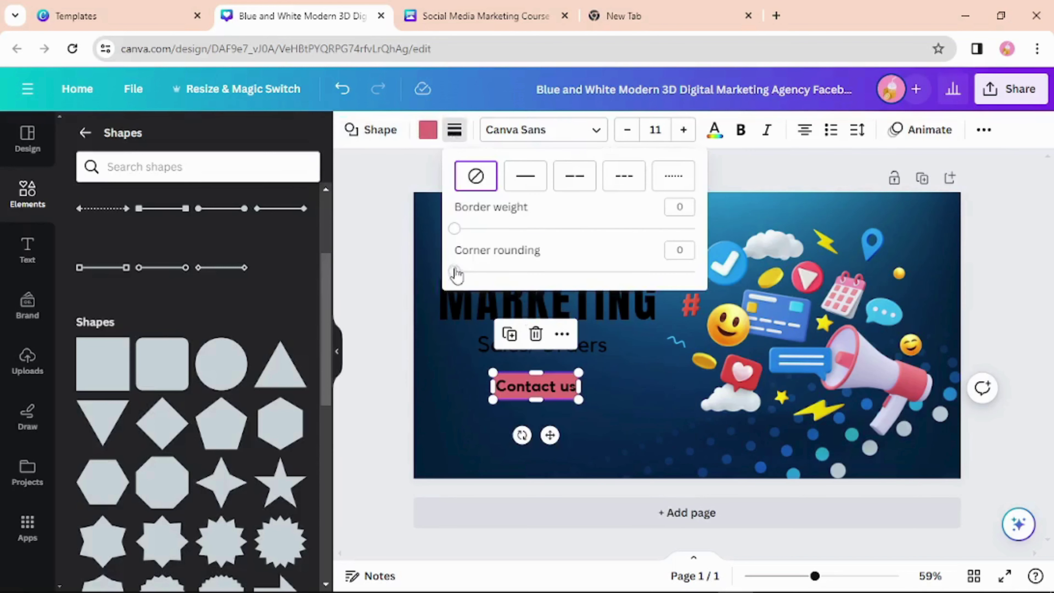
pyautogui.moveTo(455, 272); pyautogui.dragTo(496, 274)
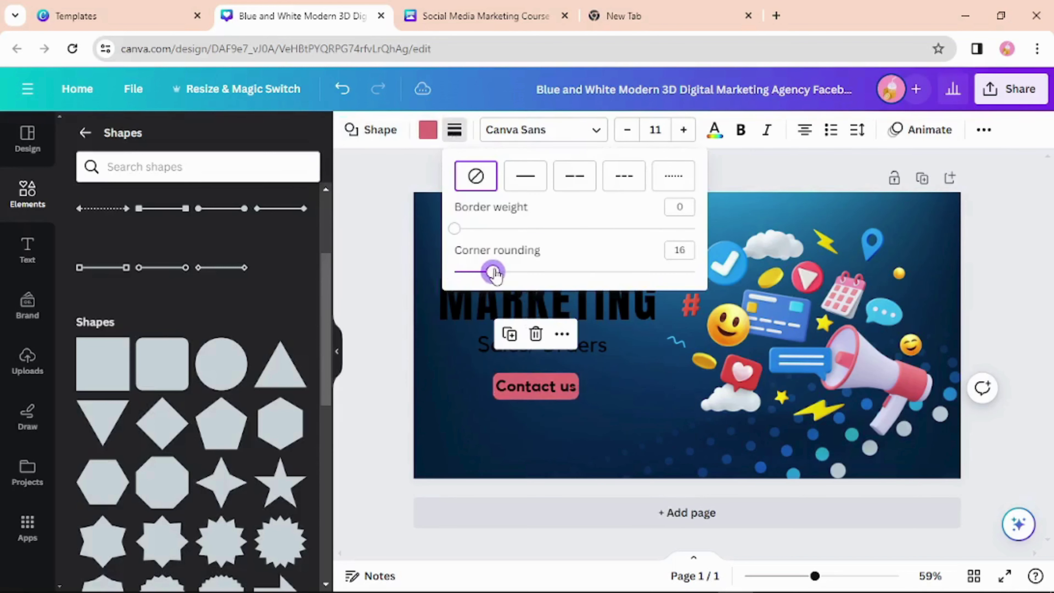
pyautogui.click(626, 394)
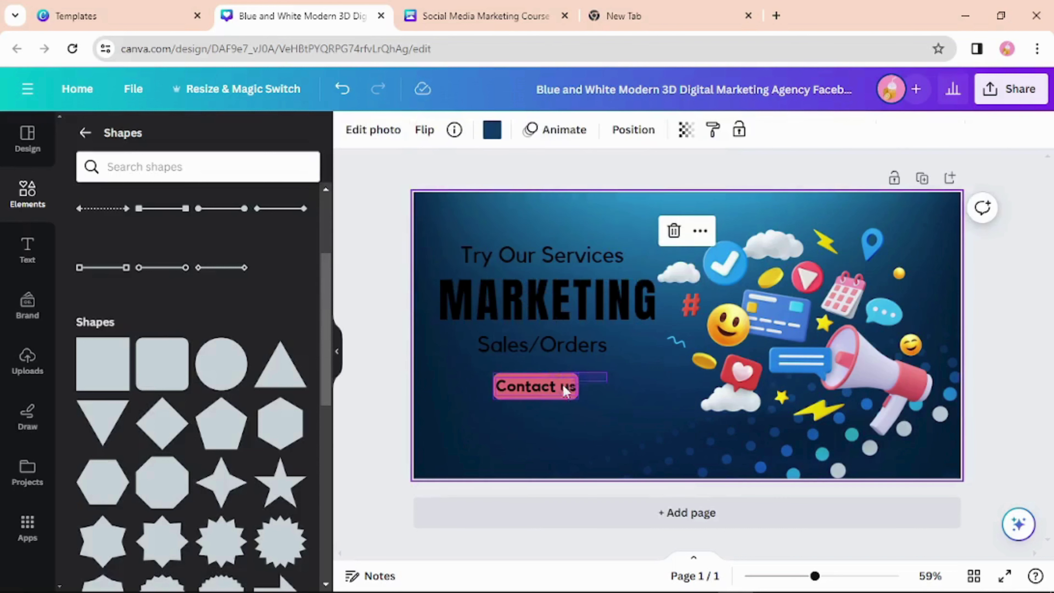
# Step: Group the Contact us text with its pink box into one button
pyautogui.click(542, 395)
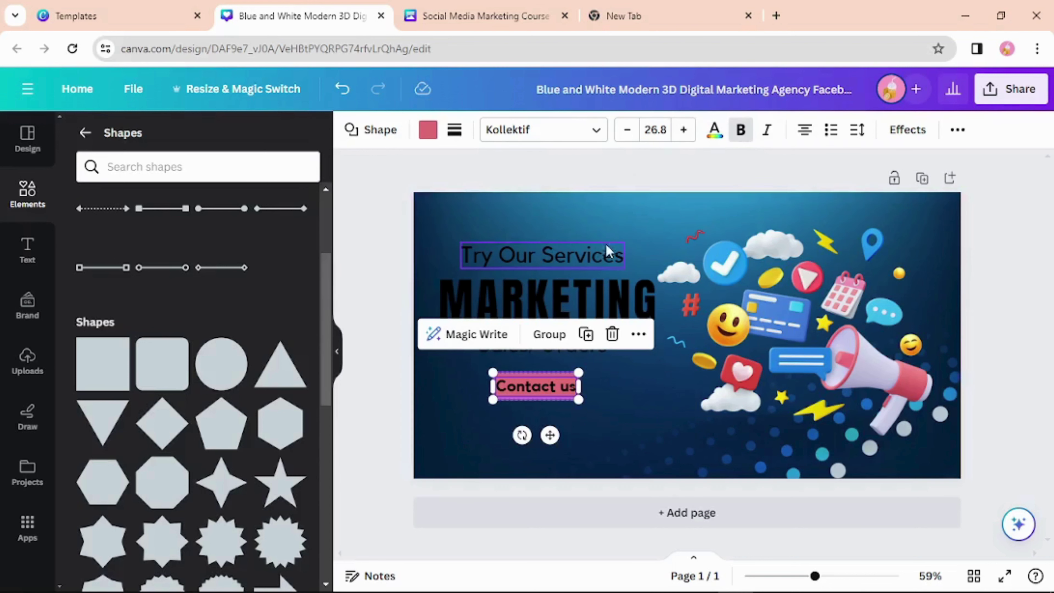
pyautogui.click(639, 228)
pyautogui.click(554, 385)
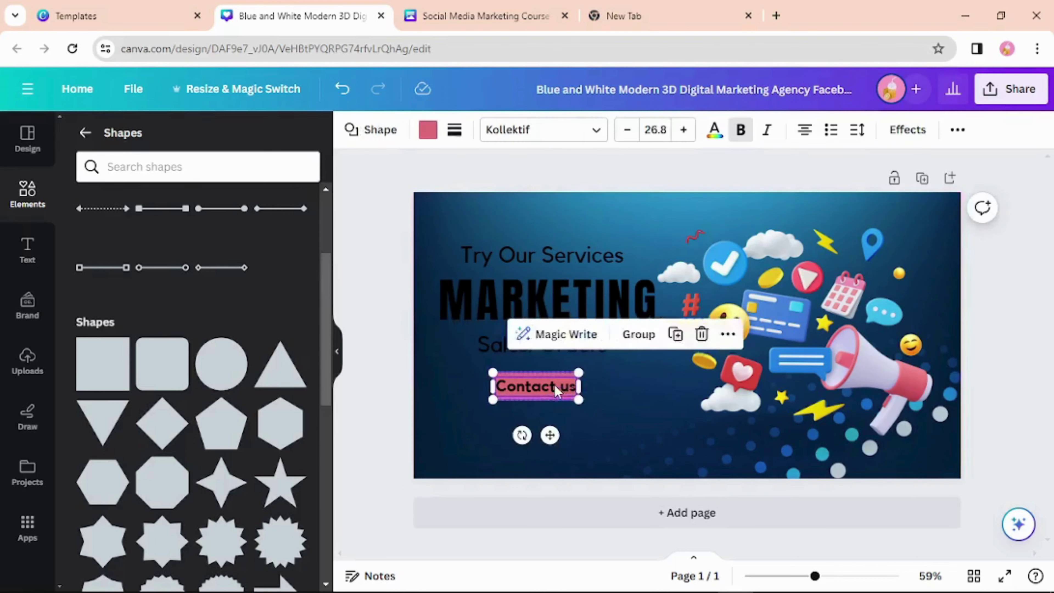
pyautogui.click(534, 400)
pyautogui.click(535, 399)
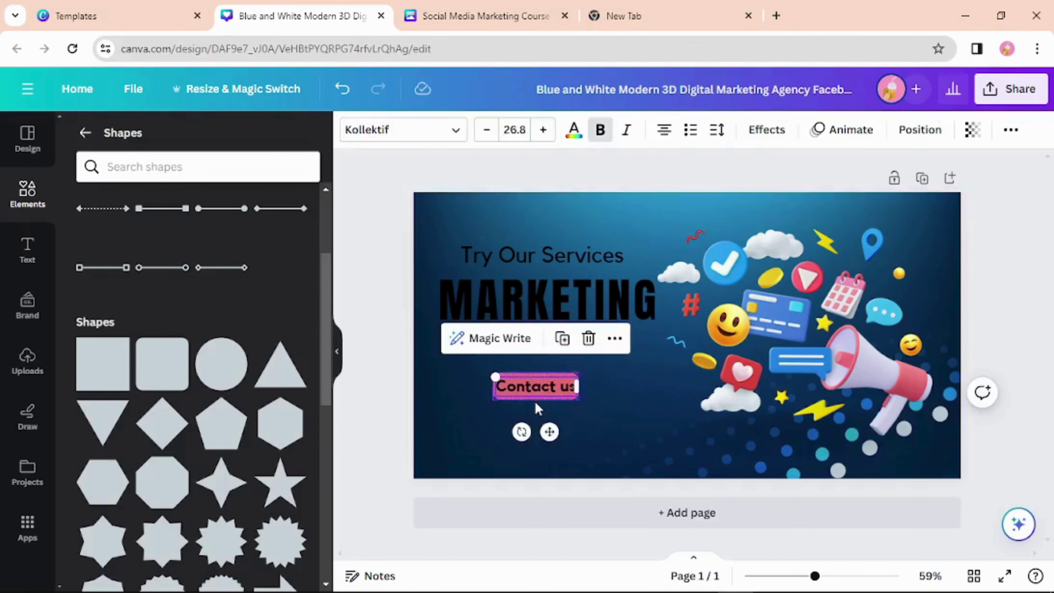
pyautogui.click(537, 400)
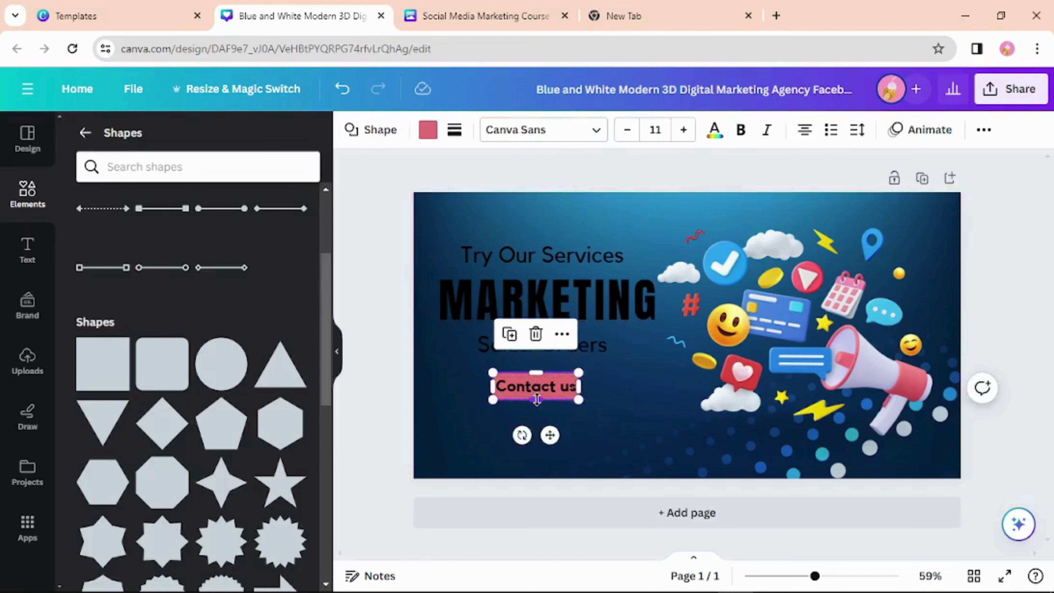
pyautogui.click(537, 399)
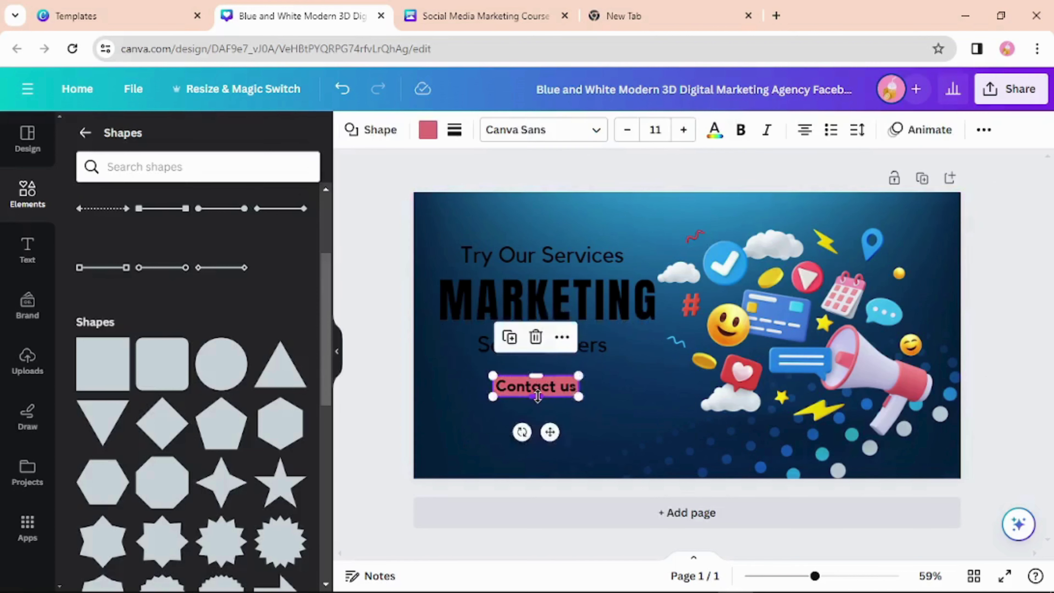
pyautogui.click(473, 424)
pyautogui.click(538, 394)
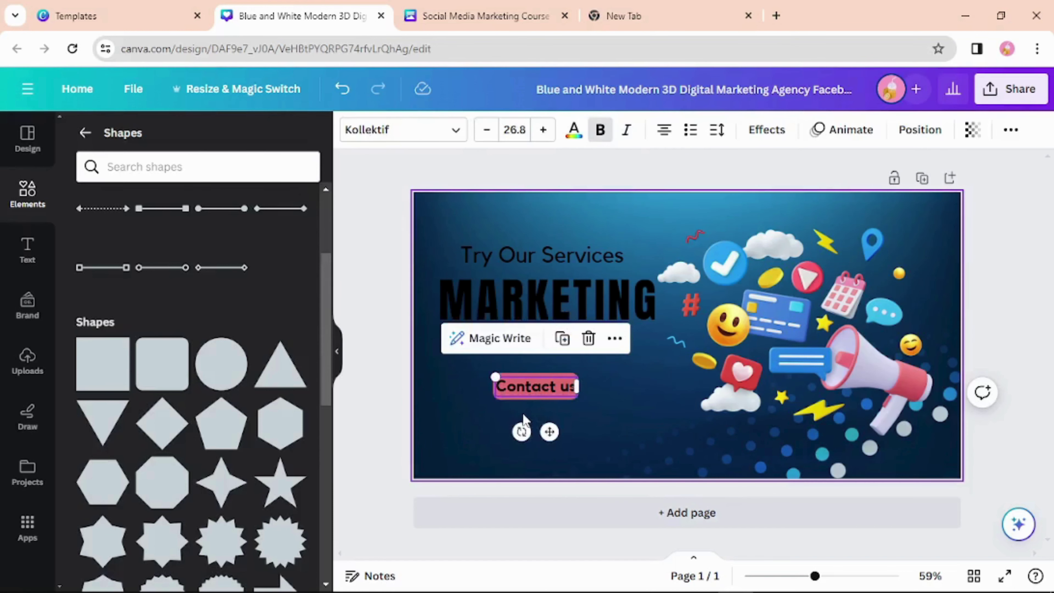
pyautogui.click(493, 407)
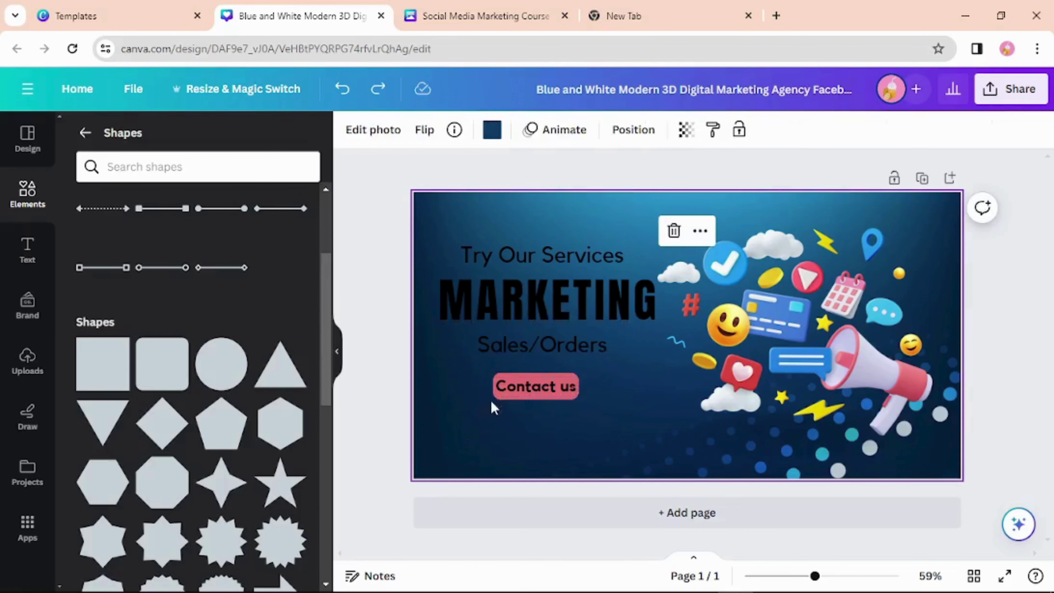
pyautogui.click(549, 392)
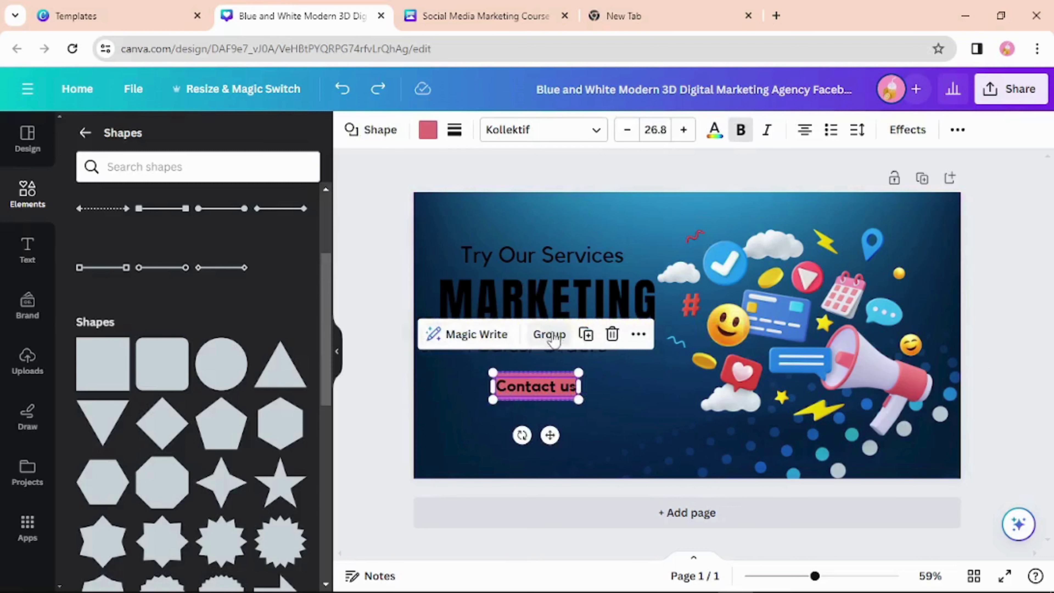
pyautogui.click(549, 335)
pyautogui.click(486, 411)
# Step: Nudge the Contact us button into place and duplicate Try Our Services beneath it
pyautogui.click(541, 386)
pyautogui.moveTo(542, 386); pyautogui.dragTo(539, 386)
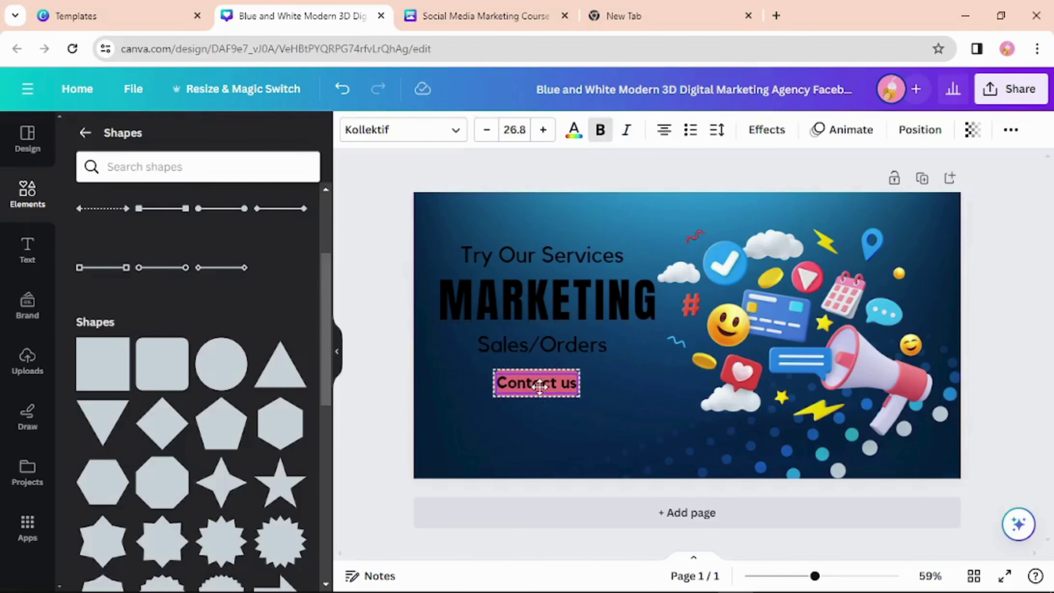
pyautogui.click(592, 376)
pyautogui.moveTo(544, 267); pyautogui.dragTo(532, 436)
# Step: Replace the copied line's text with the business phone number at size 32
pyautogui.doubleClick(530, 435)
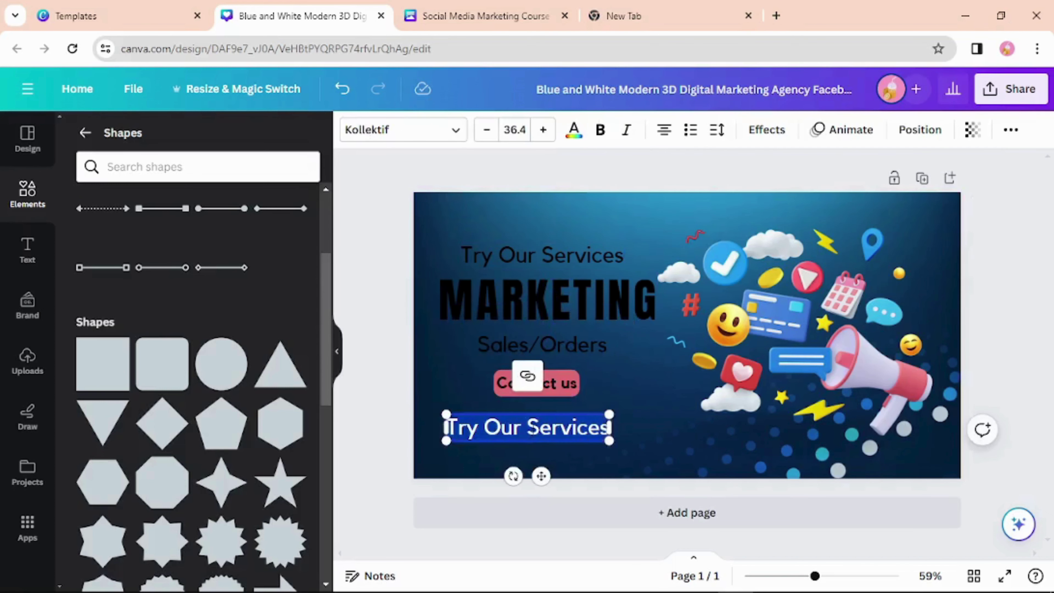
pyautogui.press('BackSpace')
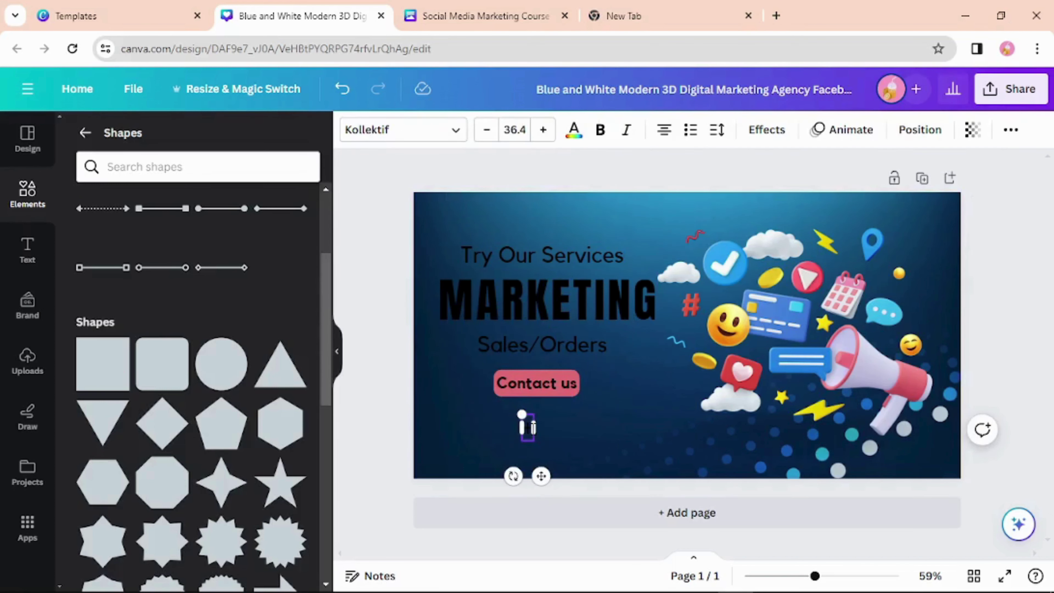
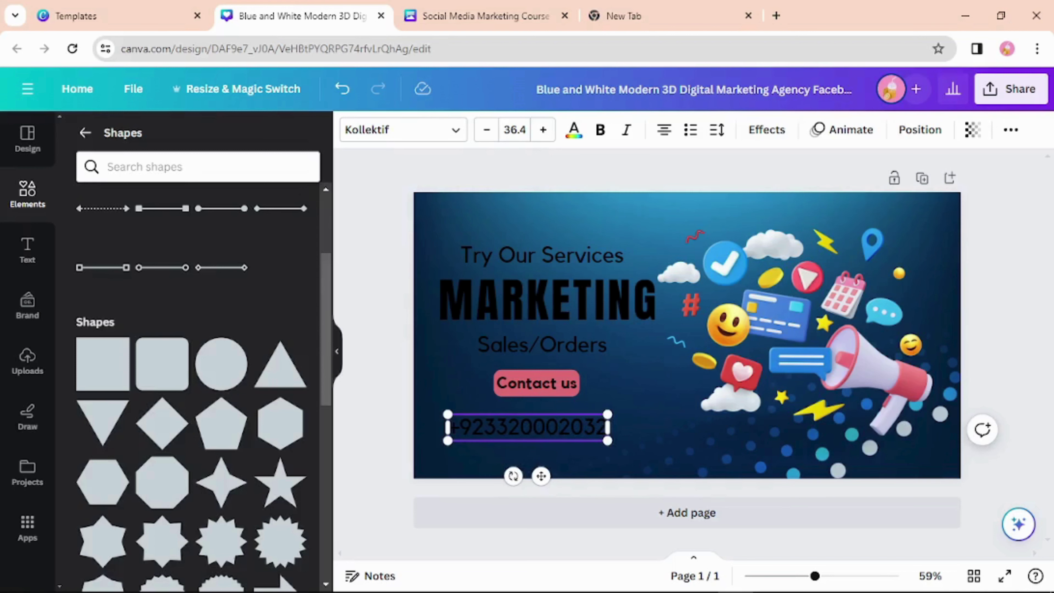
pyautogui.click(452, 418)
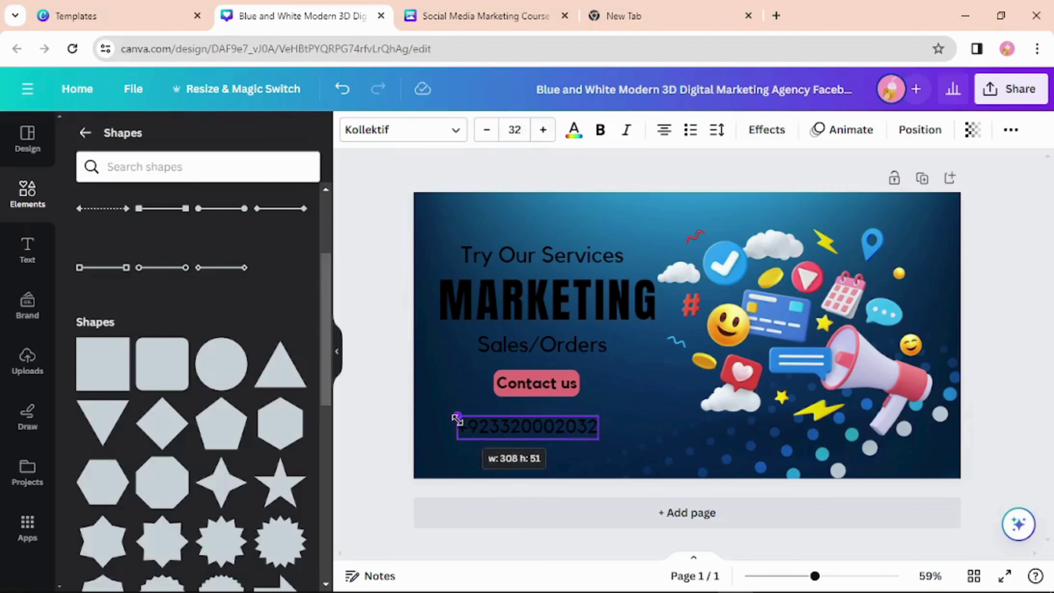
pyautogui.click(464, 377)
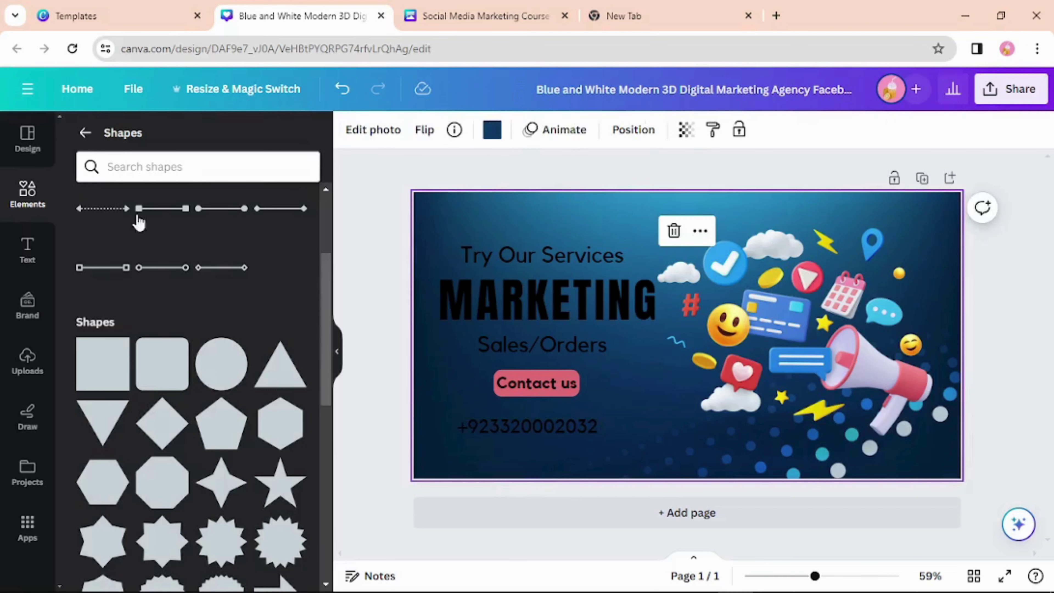
# Step: Search Elements for 'whatsapp' and add the first WhatsApp icon graphic
pyautogui.click(26, 196)
pyautogui.click(198, 139)
pyautogui.write('what')
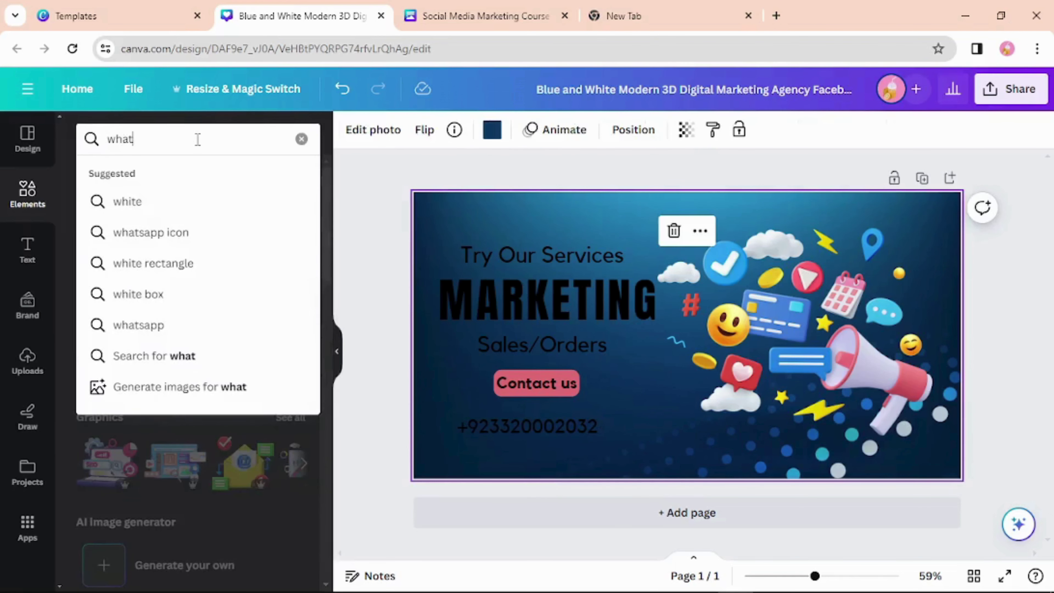
pyautogui.write('sapp')
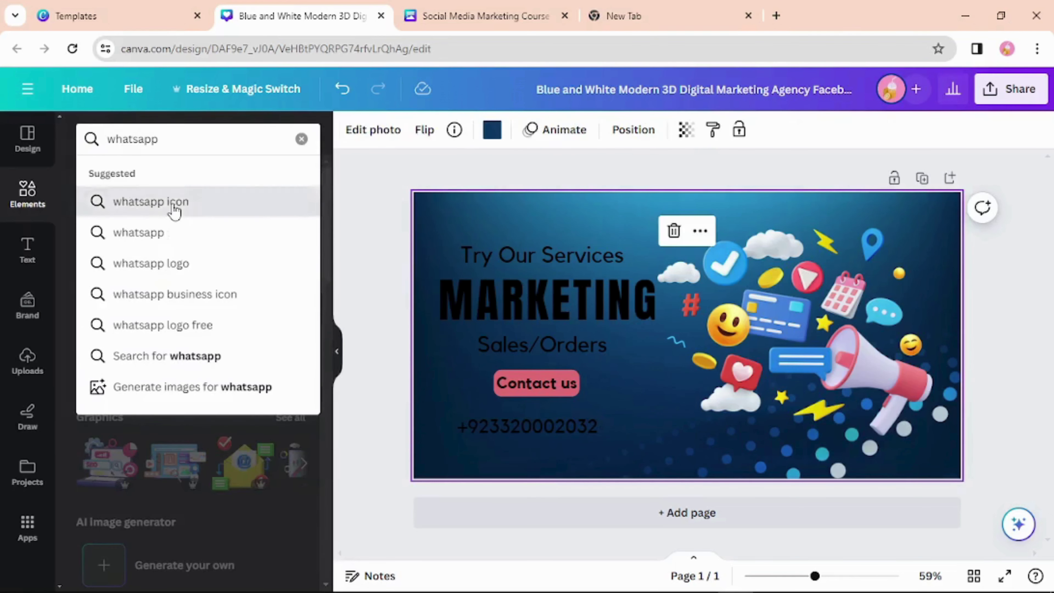
pyautogui.click(172, 203)
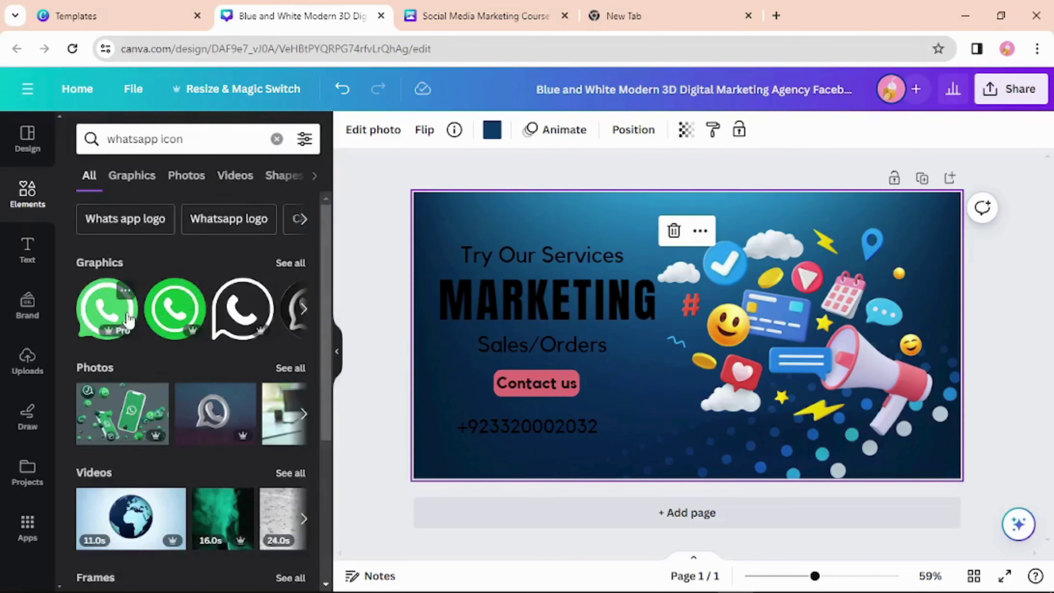
pyautogui.click(128, 320)
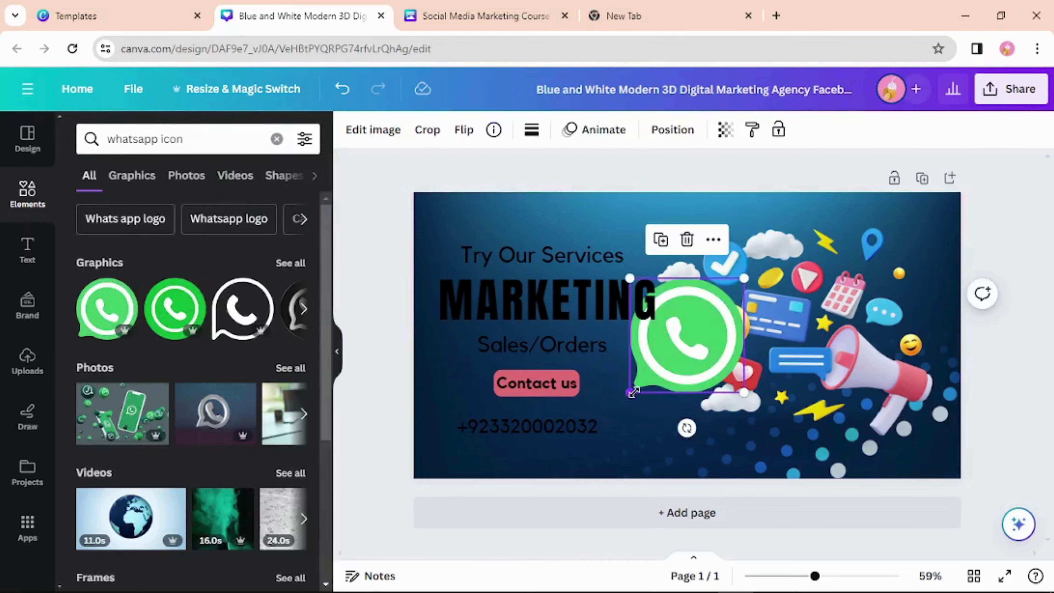
# Step: Shrink the WhatsApp icon and place it just left of the phone number
pyautogui.moveTo(630, 393); pyautogui.dragTo(451, 439)
pyautogui.click(544, 441)
pyautogui.moveTo(542, 439); pyautogui.dragTo(557, 435)
pyautogui.moveTo(442, 430); pyautogui.dragTo(461, 432)
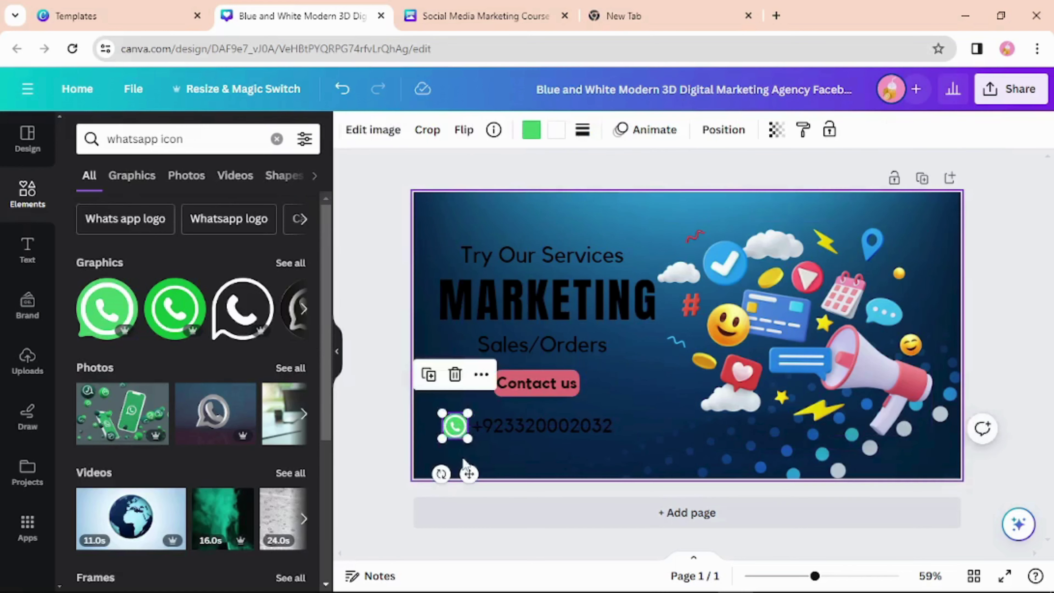
pyautogui.click(493, 453)
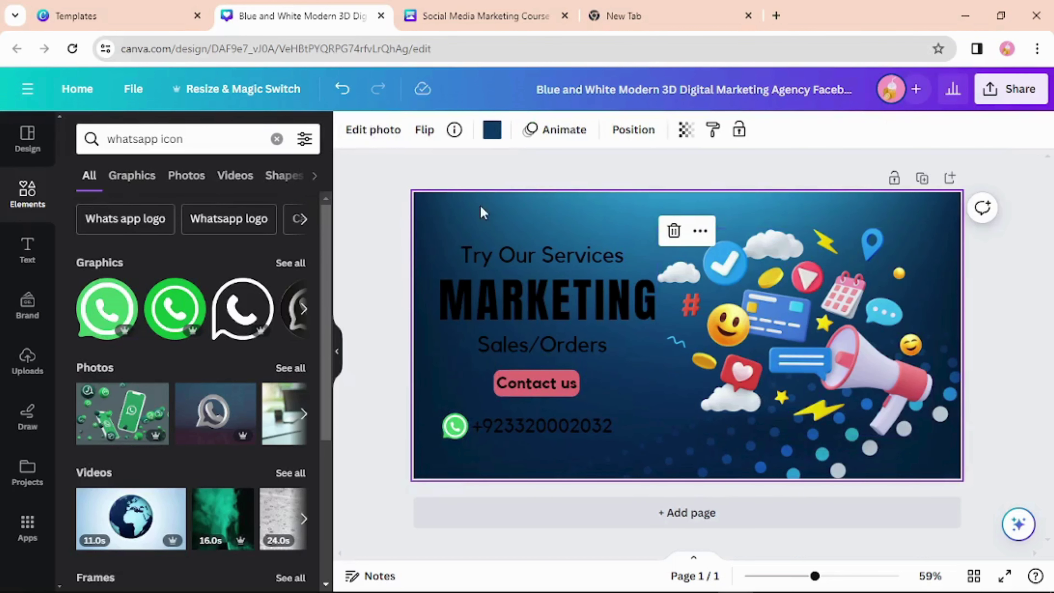
# Step: Lighten the ad background to a blue-grey tone
pyautogui.click(493, 130)
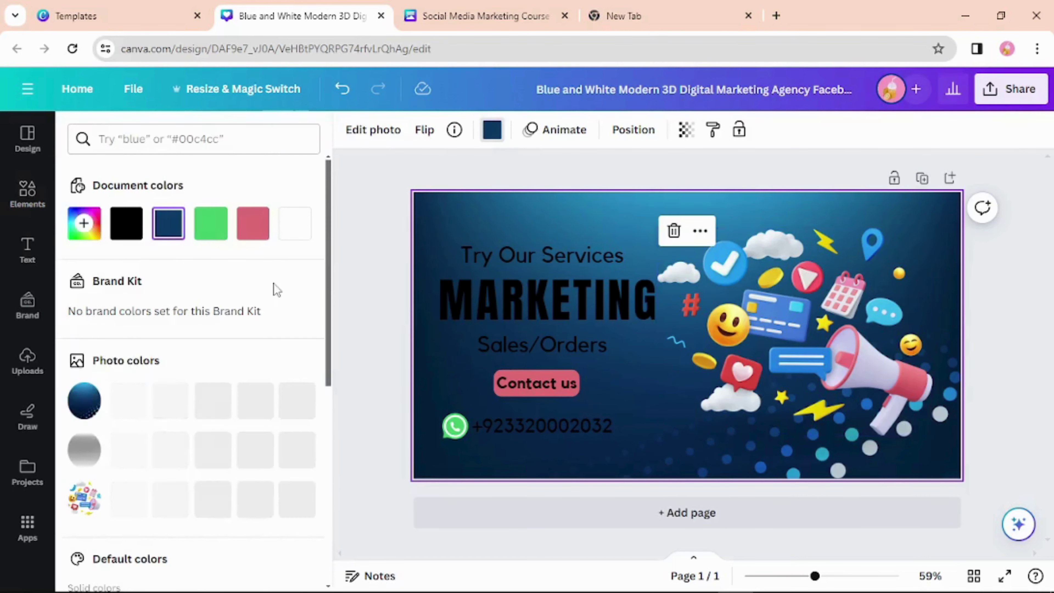
pyautogui.click(253, 223)
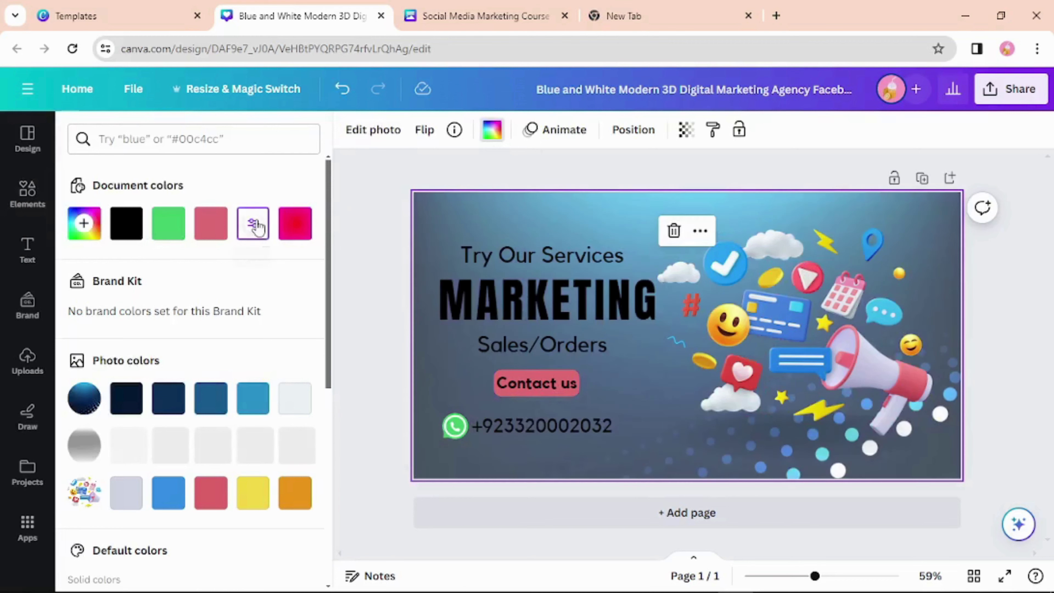
pyautogui.click(493, 129)
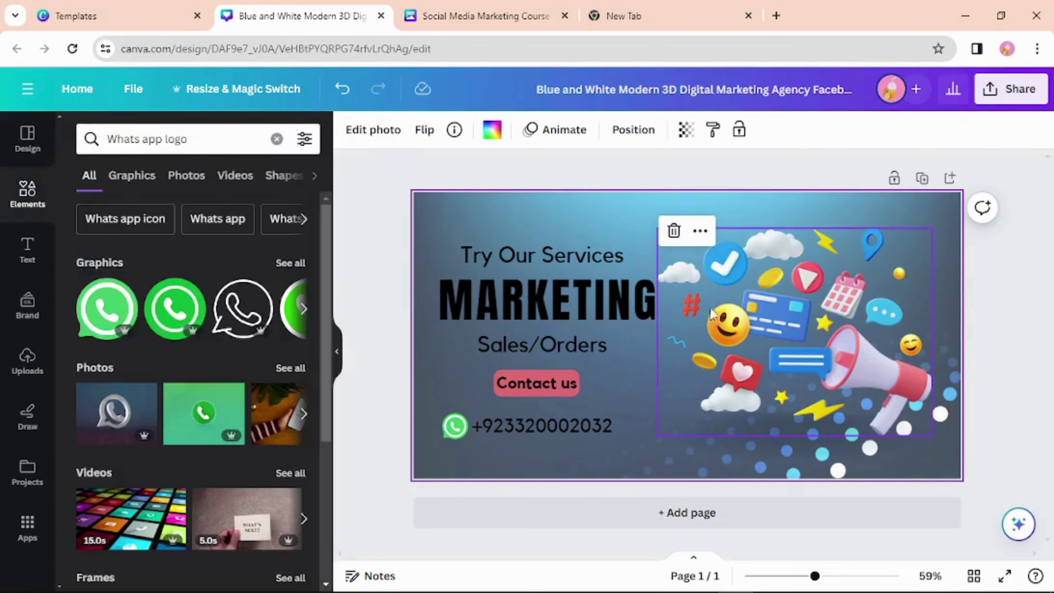
# Step: Make MARKETING white with a black drop shadow at offset 50, transparency 40
pyautogui.click(535, 316)
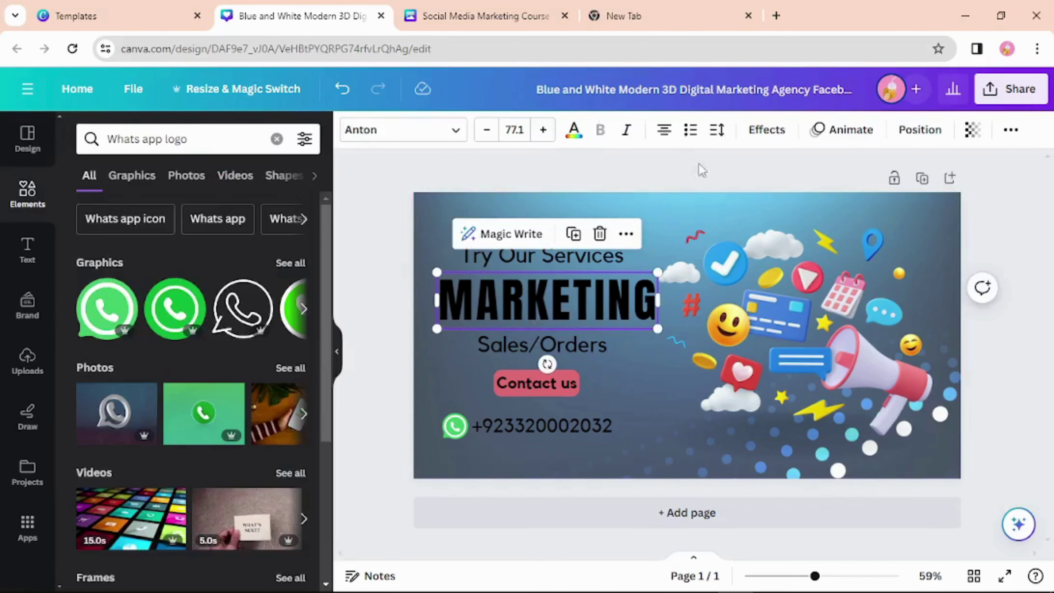
pyautogui.click(574, 130)
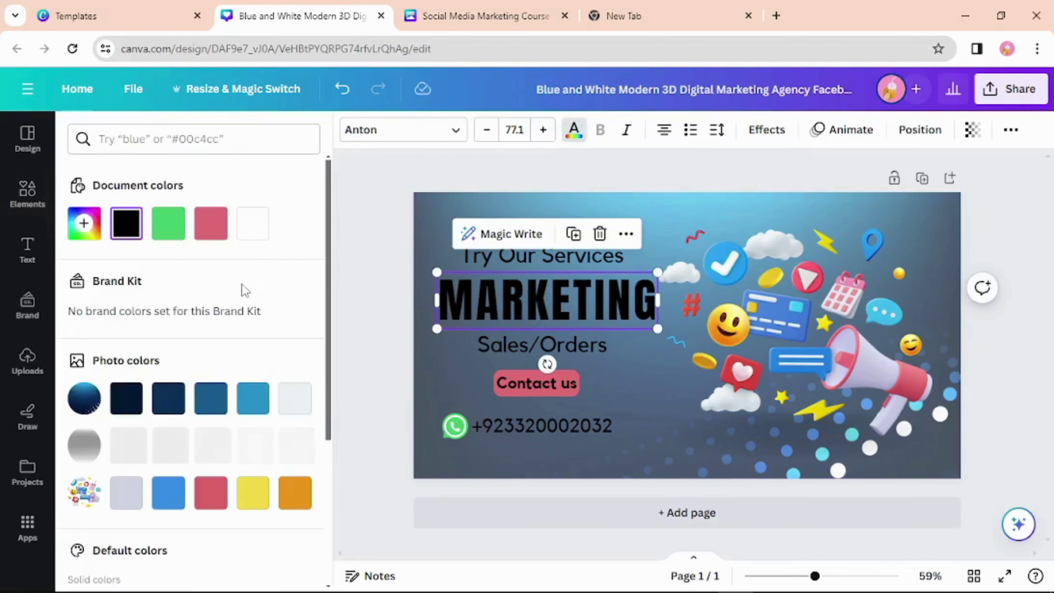
pyautogui.click(251, 224)
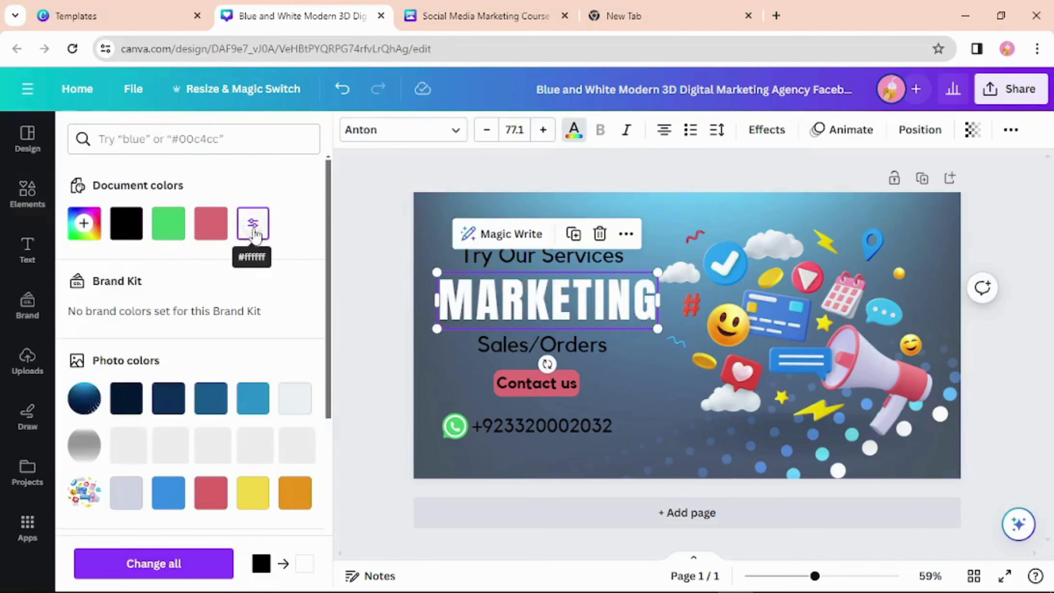
pyautogui.click(776, 131)
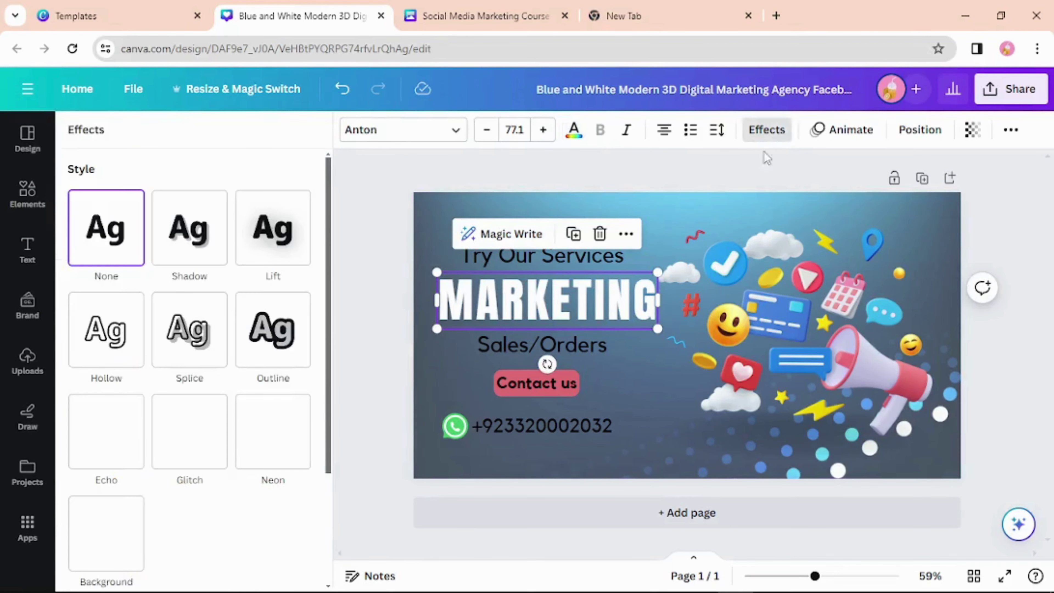
pyautogui.click(189, 252)
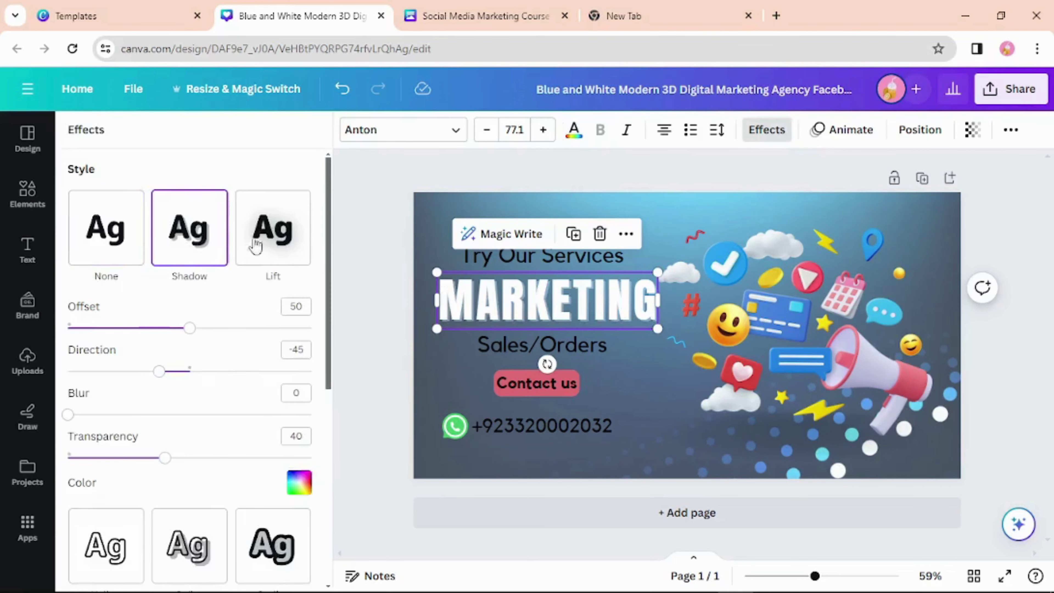
pyautogui.click(300, 238)
pyautogui.click(197, 229)
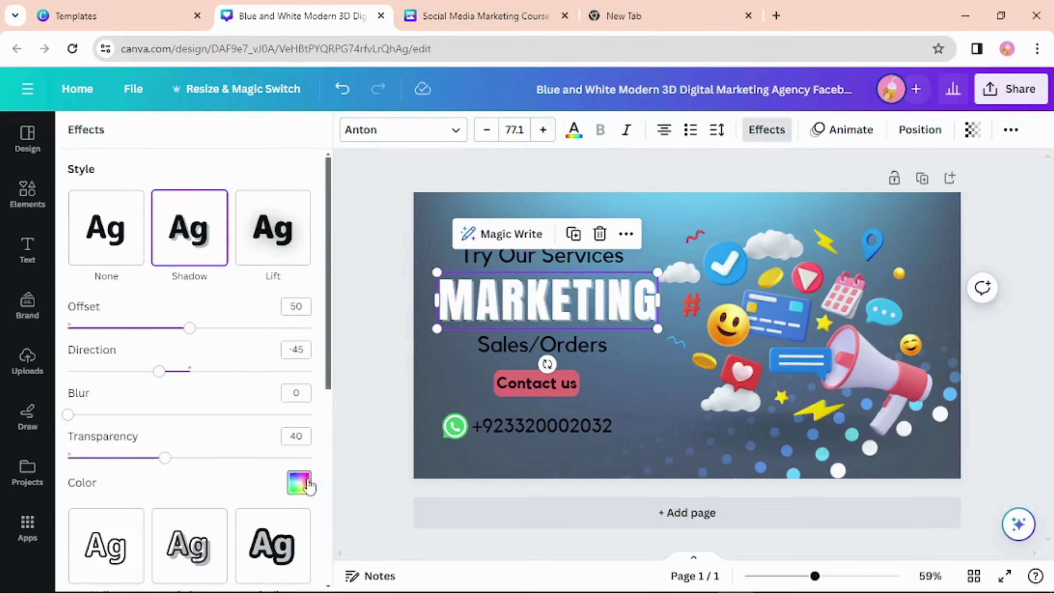
pyautogui.click(299, 483)
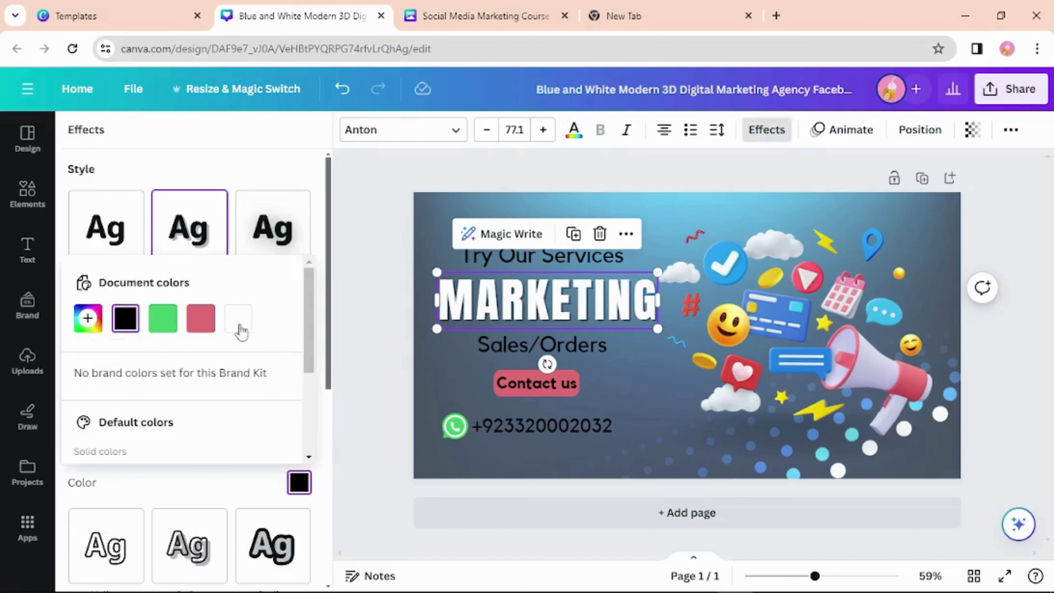
pyautogui.click(654, 377)
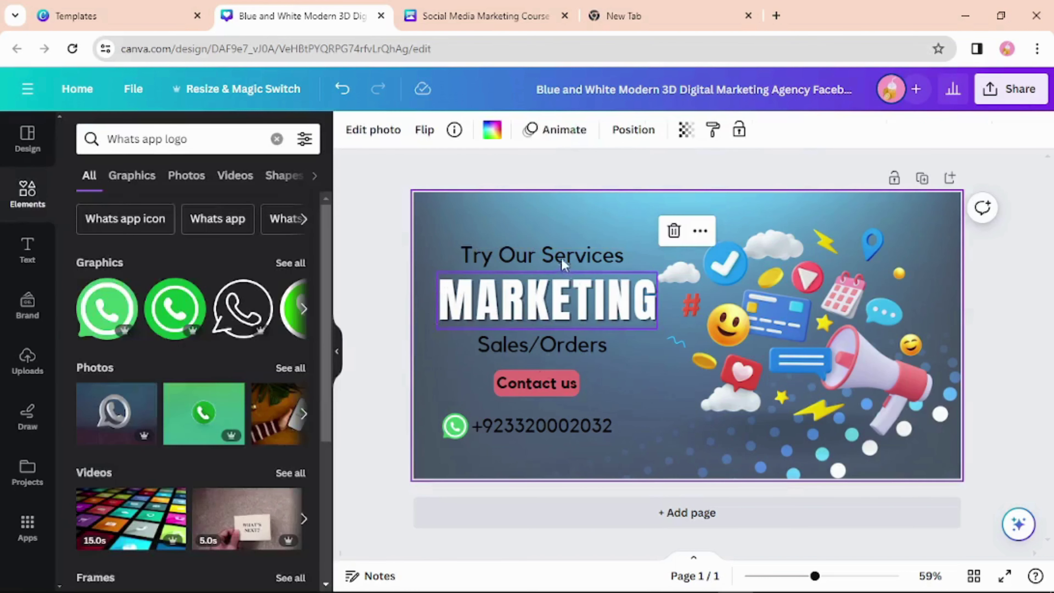
# Step: Fill the Contact us button with yellow from the colour swatches
pyautogui.click(559, 254)
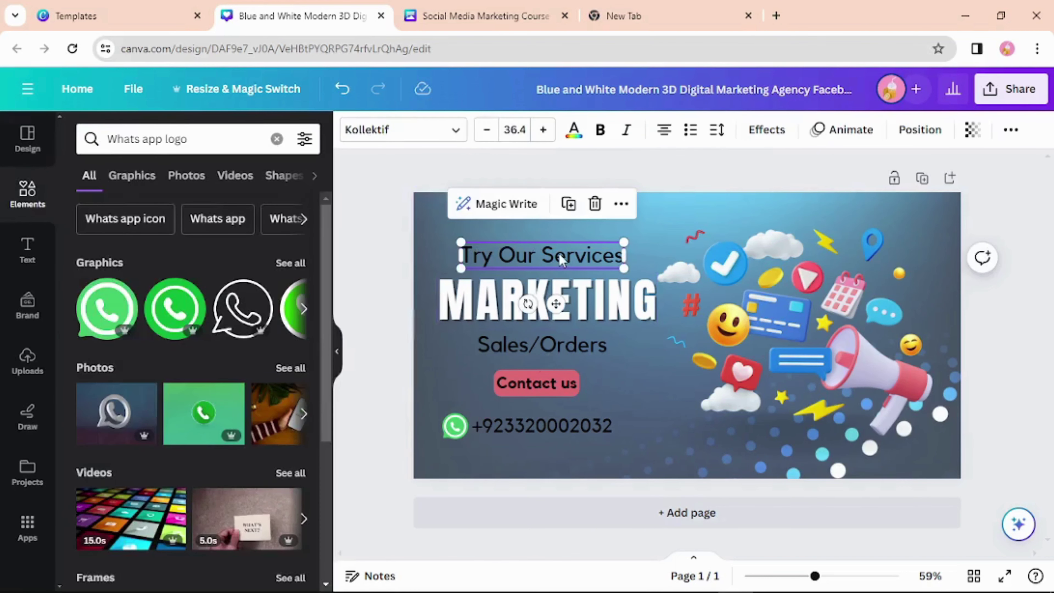
pyautogui.click(701, 214)
pyautogui.click(545, 378)
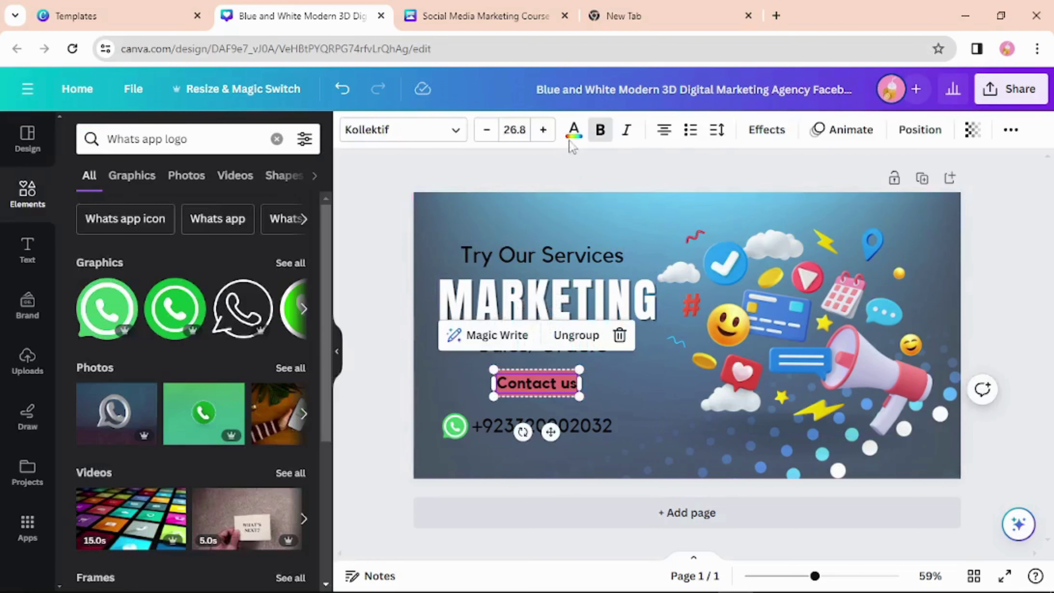
pyautogui.click(580, 409)
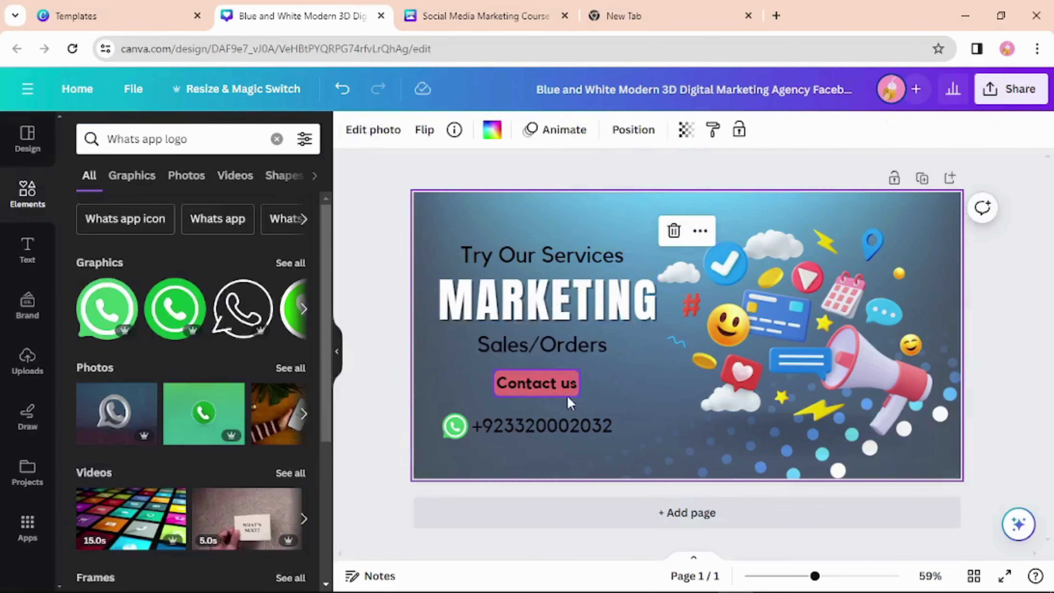
pyautogui.click(568, 401)
pyautogui.click(428, 129)
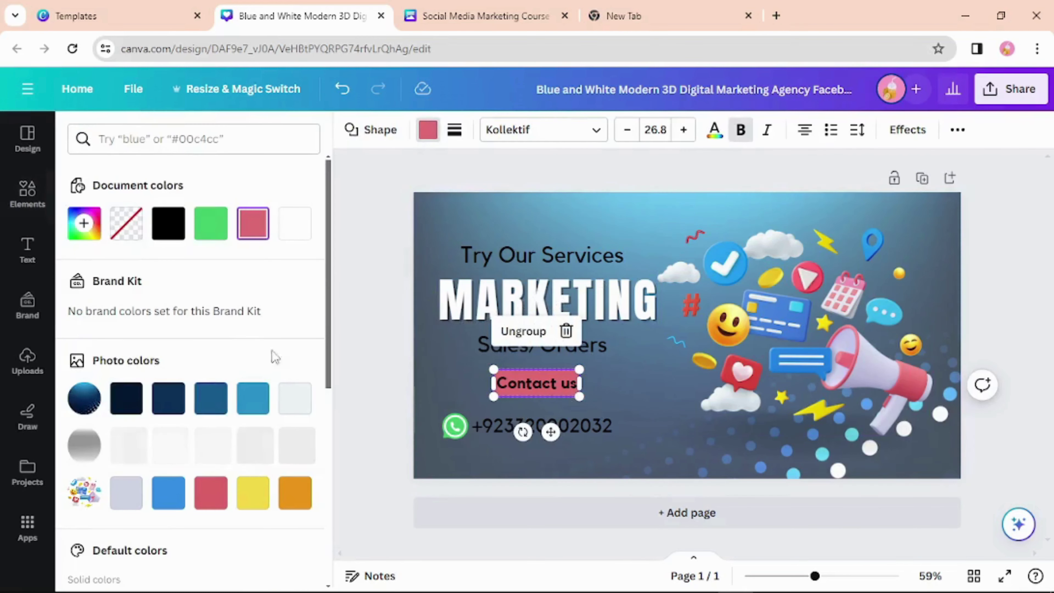
pyautogui.click(211, 226)
pyautogui.click(173, 226)
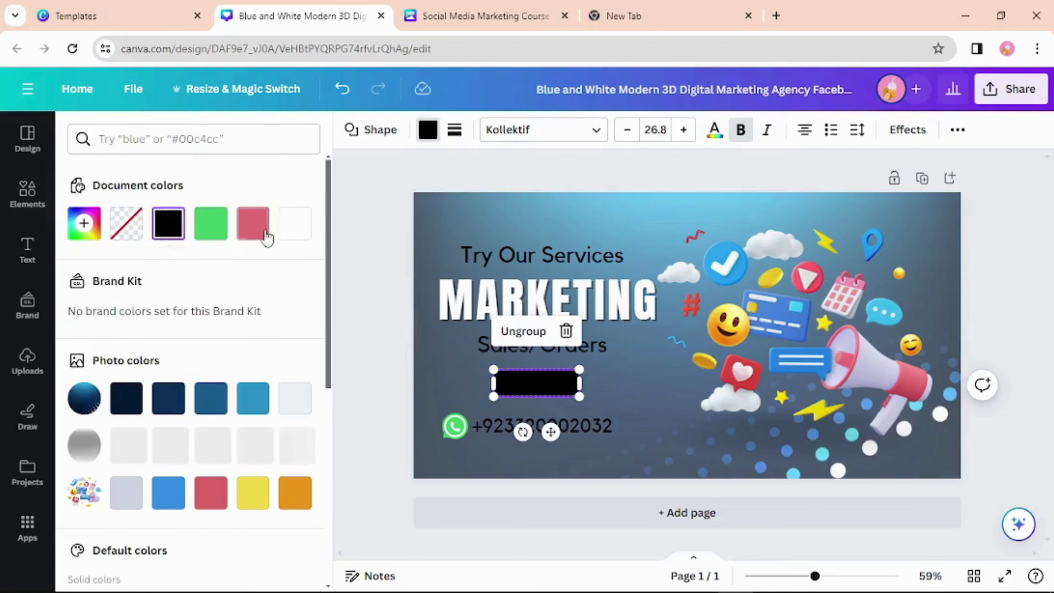
pyautogui.click(295, 227)
pyautogui.scroll(-5, 276, 405)
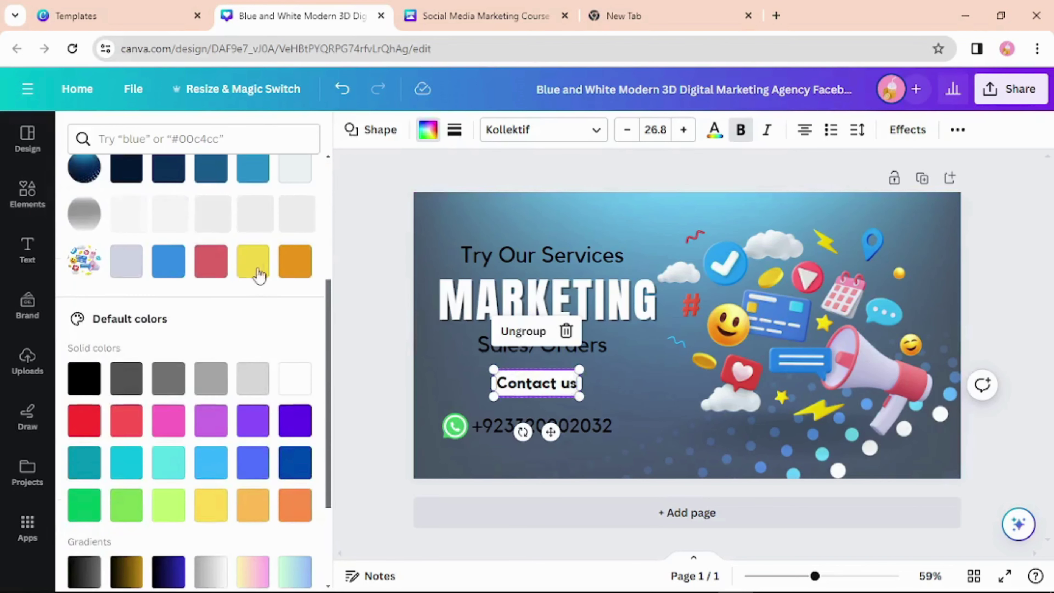
pyautogui.click(254, 266)
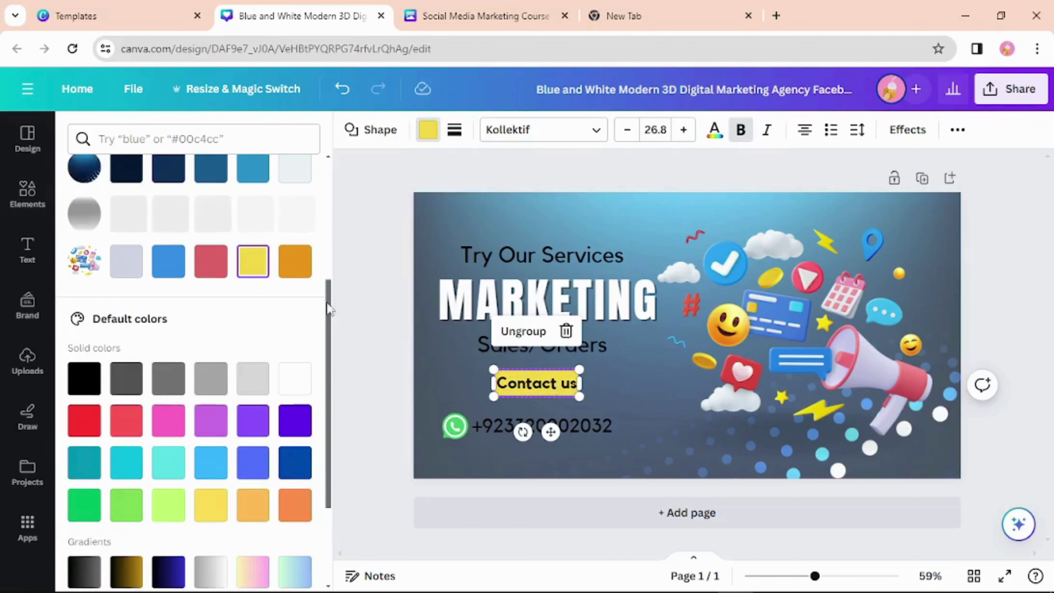
# Step: Adjust the button's yellow to the brighter #FFD400
pyautogui.scroll(5, 252, 288)
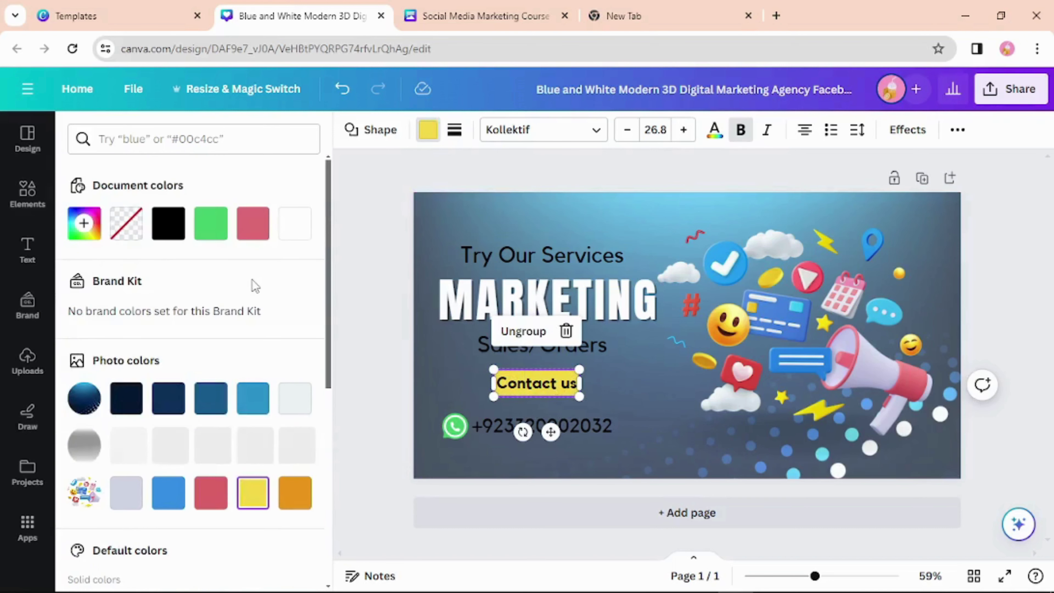
pyautogui.click(428, 130)
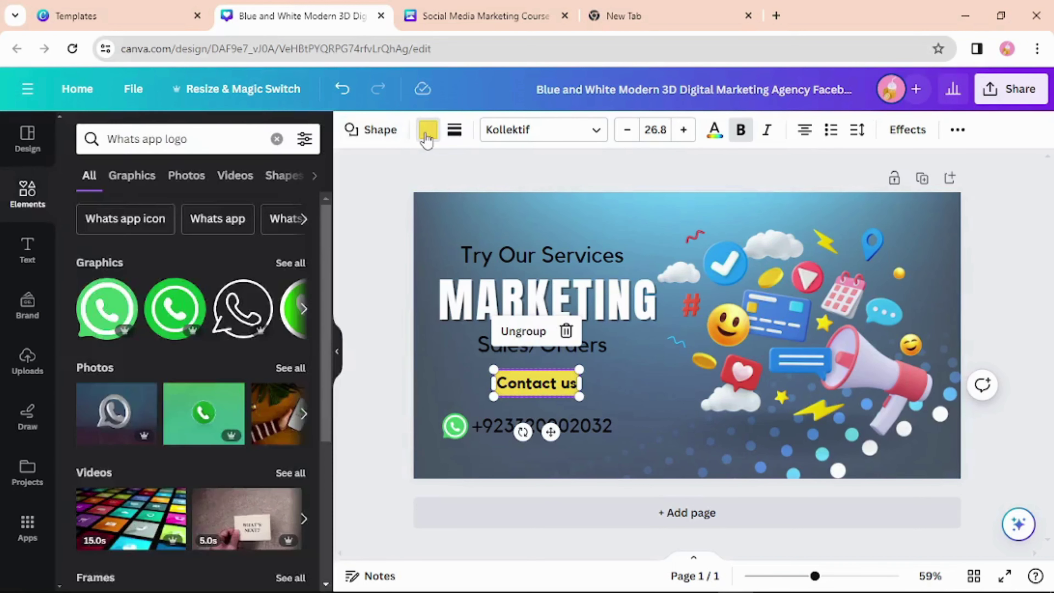
pyautogui.click(428, 130)
pyautogui.click(253, 223)
pyautogui.moveTo(231, 315); pyautogui.dragTo(327, 297)
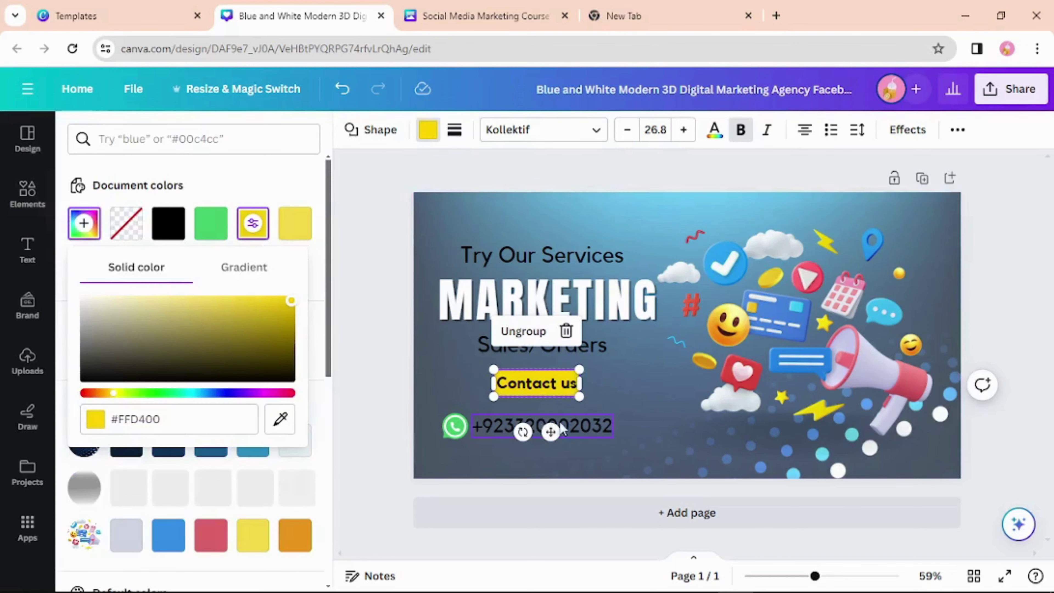
# Step: Give the Try Our Services line a black drop shadow
pyautogui.click(543, 426)
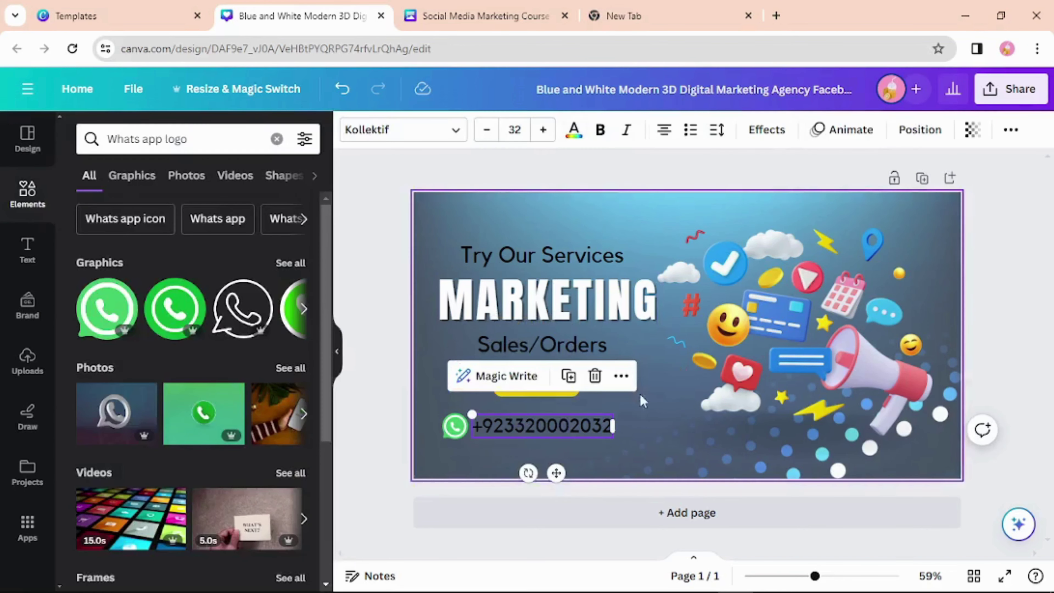
pyautogui.click(581, 245)
pyautogui.click(558, 254)
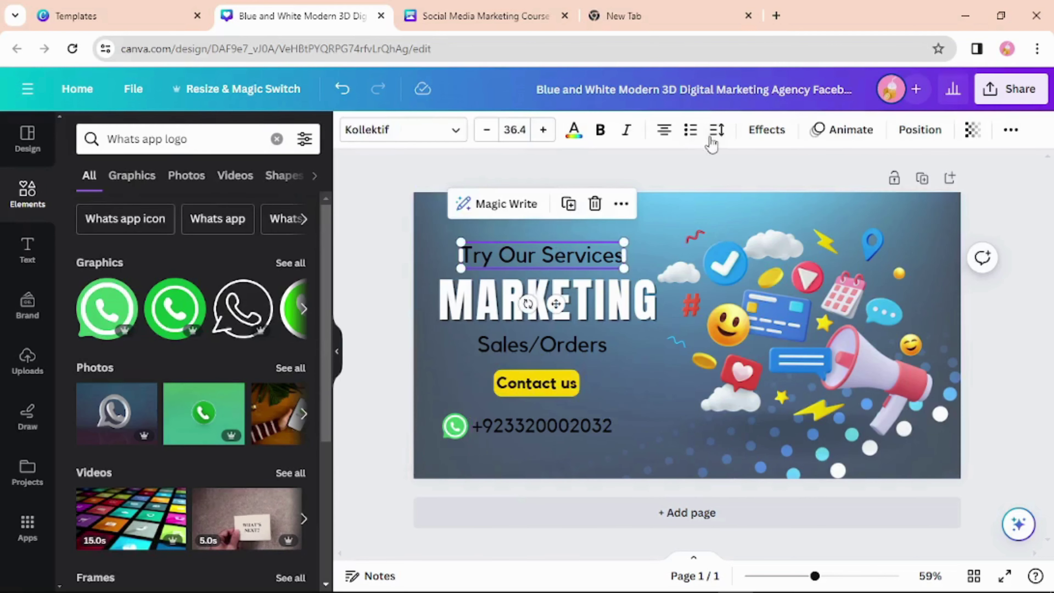
pyautogui.click(768, 130)
pyautogui.click(198, 240)
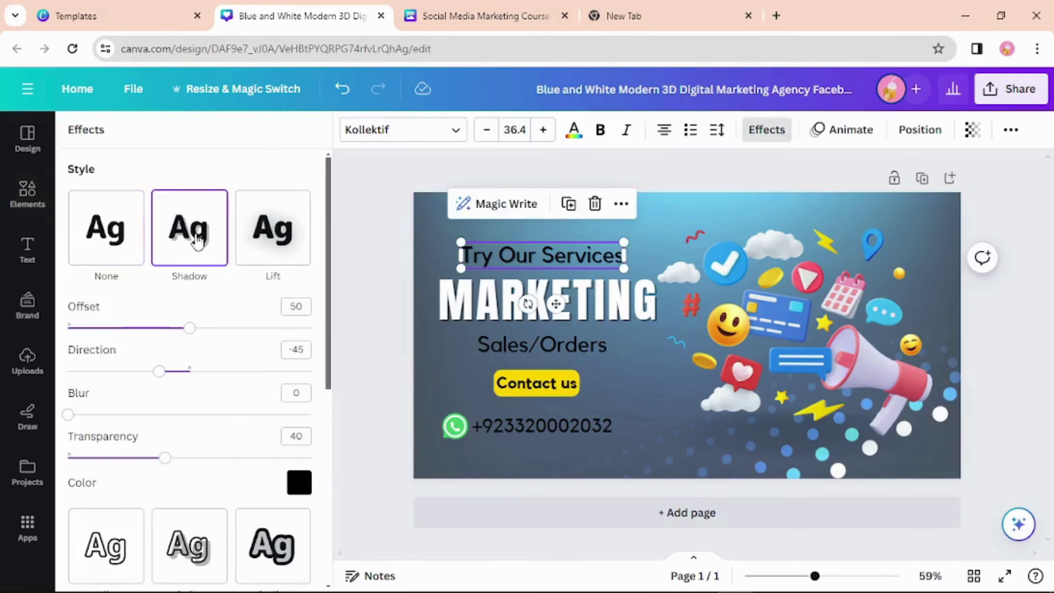
pyautogui.click(299, 482)
pyautogui.click(199, 324)
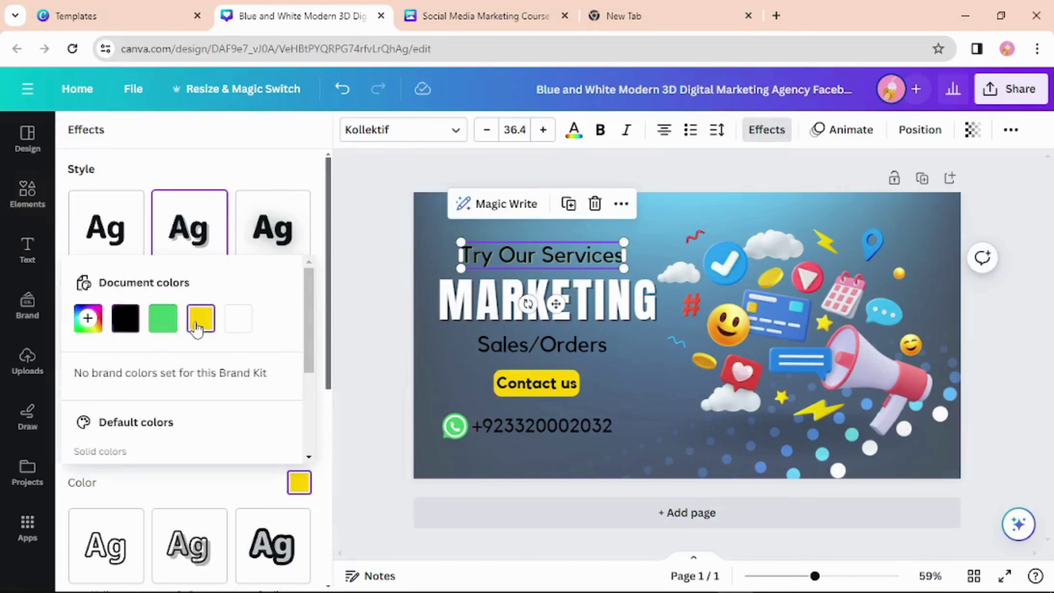
pyautogui.click(125, 320)
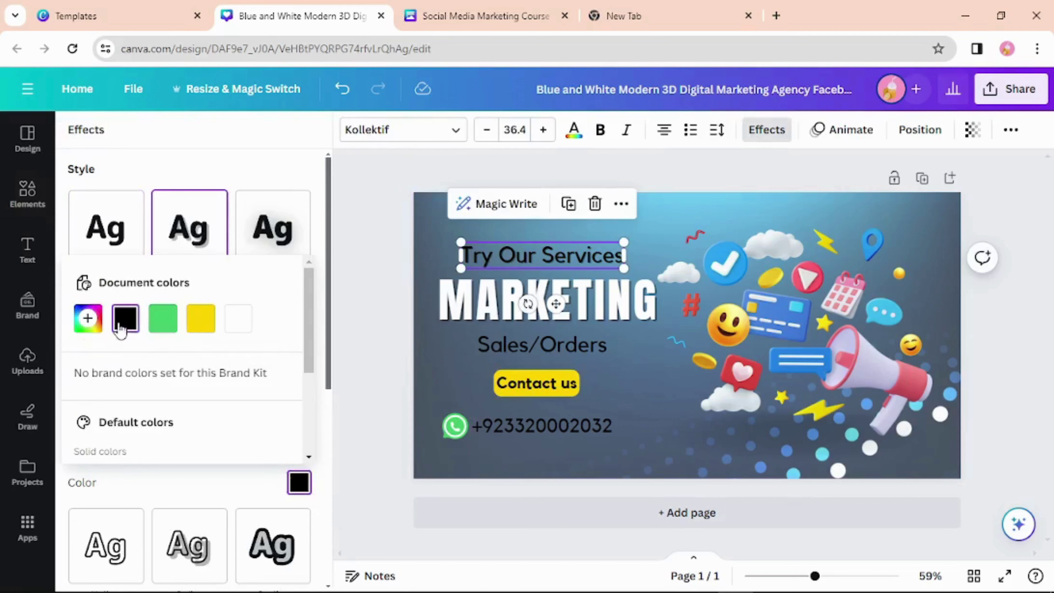
pyautogui.click(241, 320)
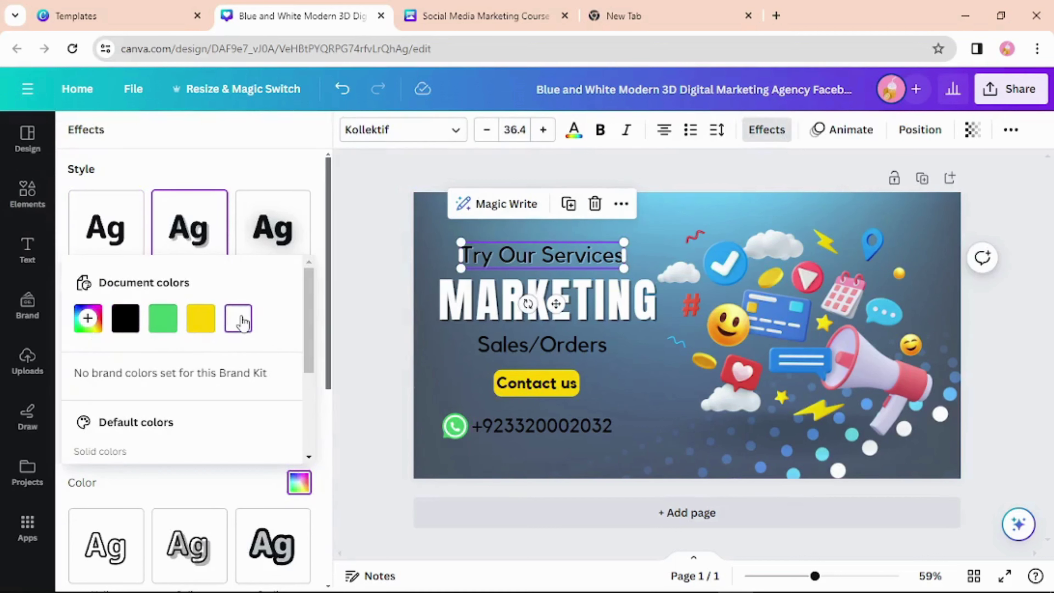
pyautogui.click(125, 318)
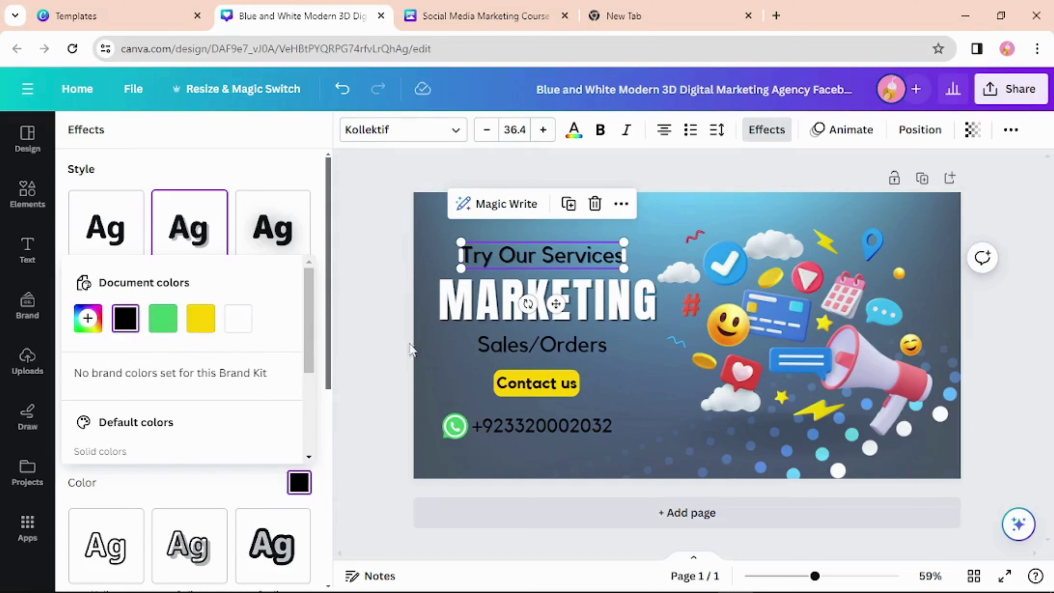
# Step: Add the same black drop shadow to the phone number
pyautogui.click(559, 436)
pyautogui.click(200, 236)
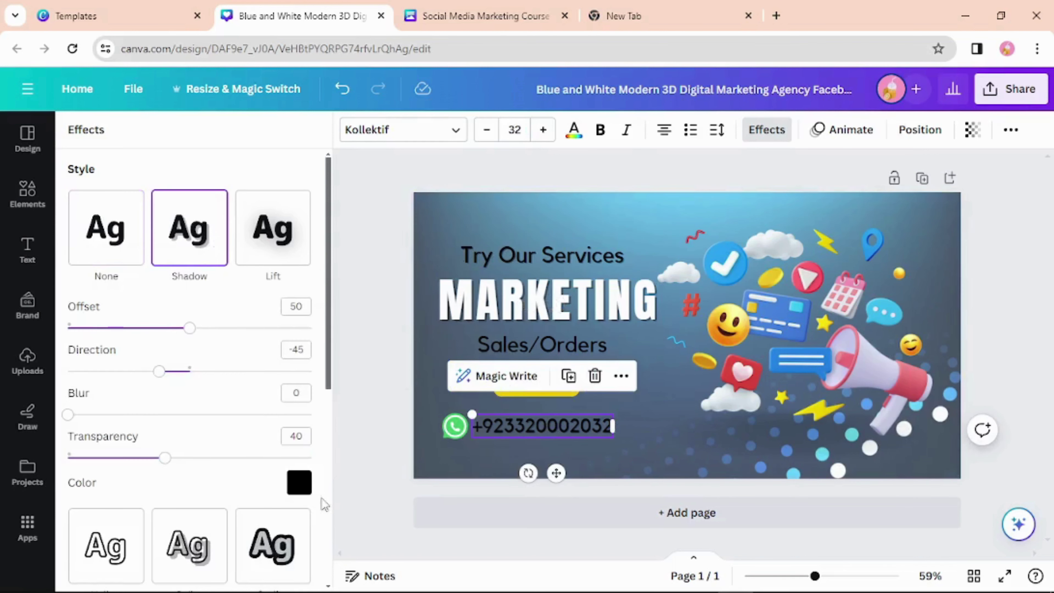
pyautogui.click(679, 432)
pyautogui.click(633, 460)
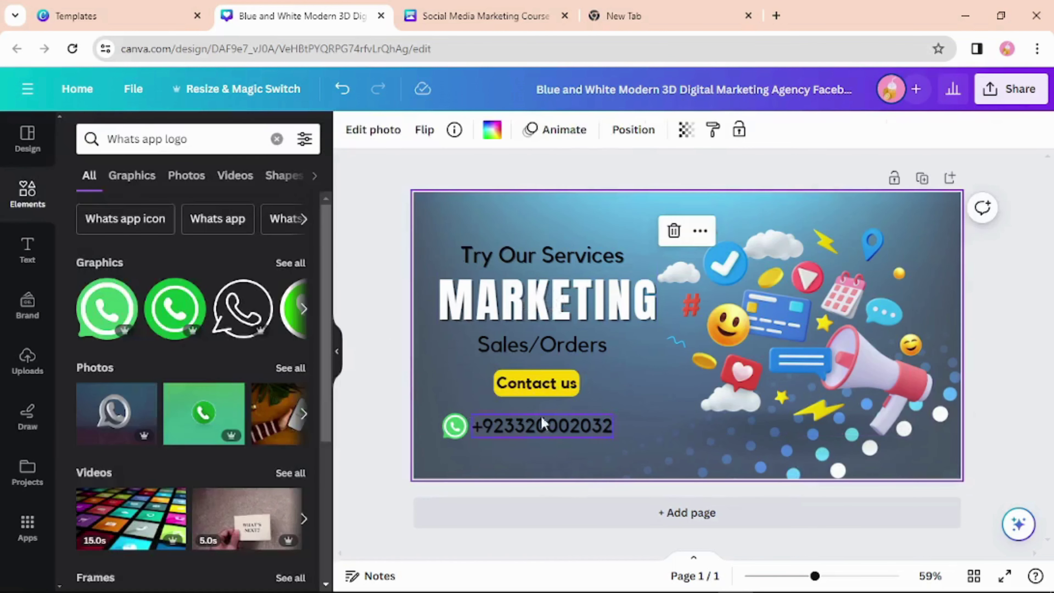
pyautogui.click(1007, 276)
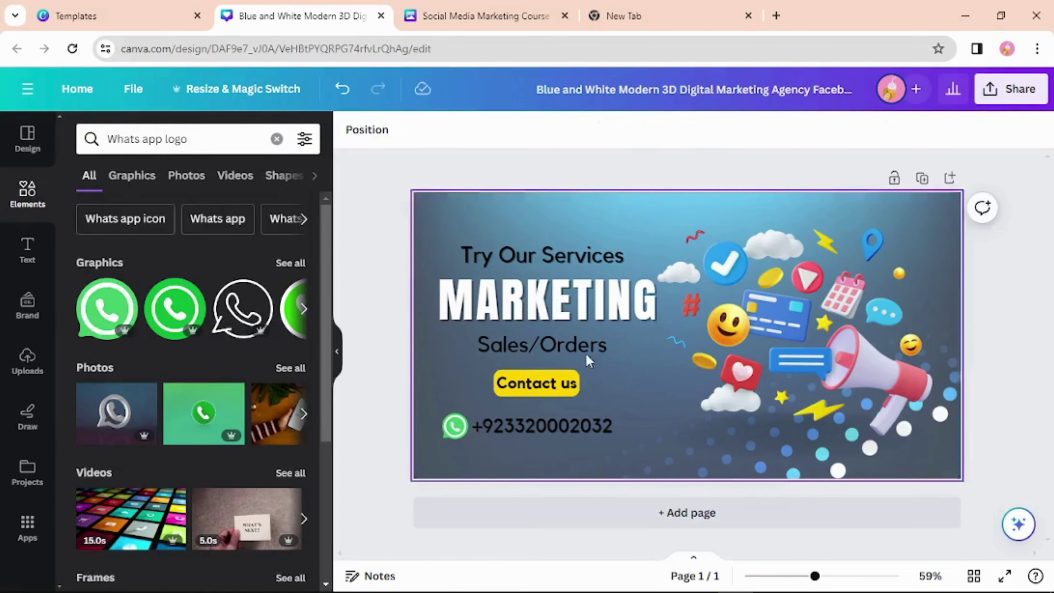
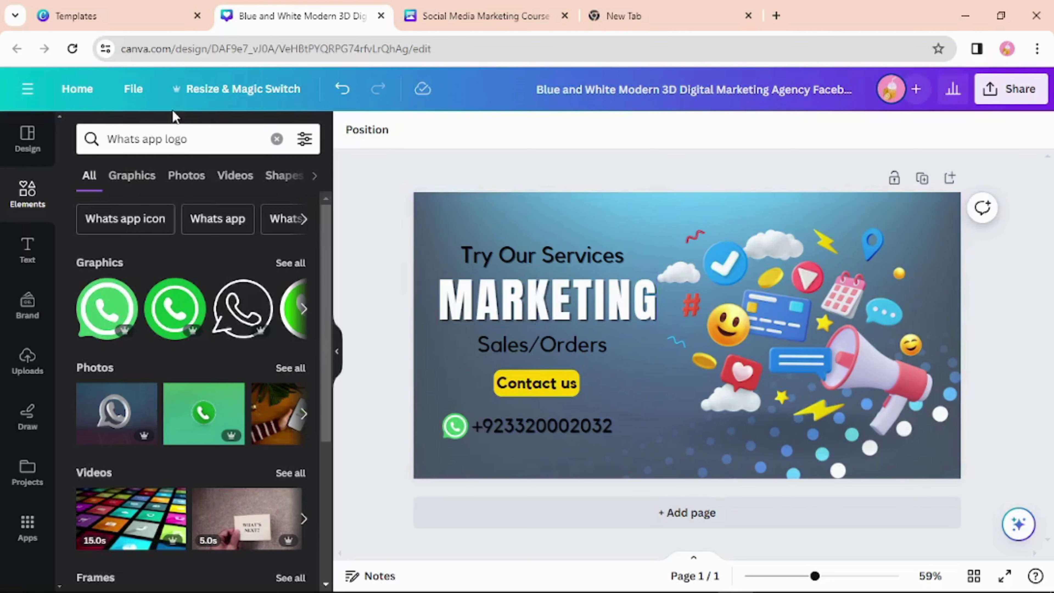
# Step: Download the Canva marketing banner as a JPG at quality 100
pyautogui.click(1009, 88)
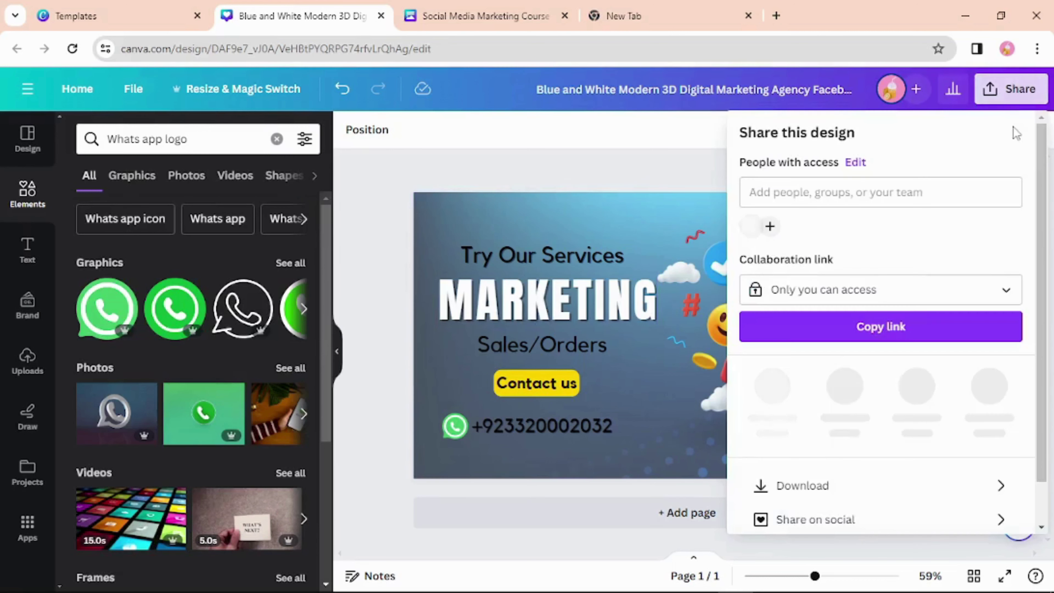
pyautogui.click(809, 442)
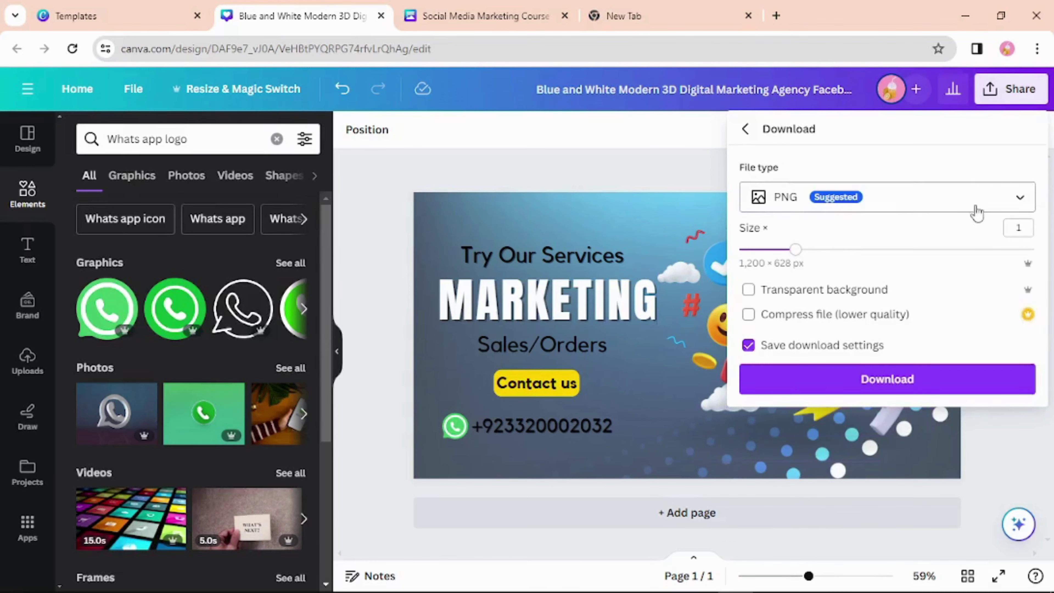
pyautogui.click(992, 203)
pyautogui.click(927, 243)
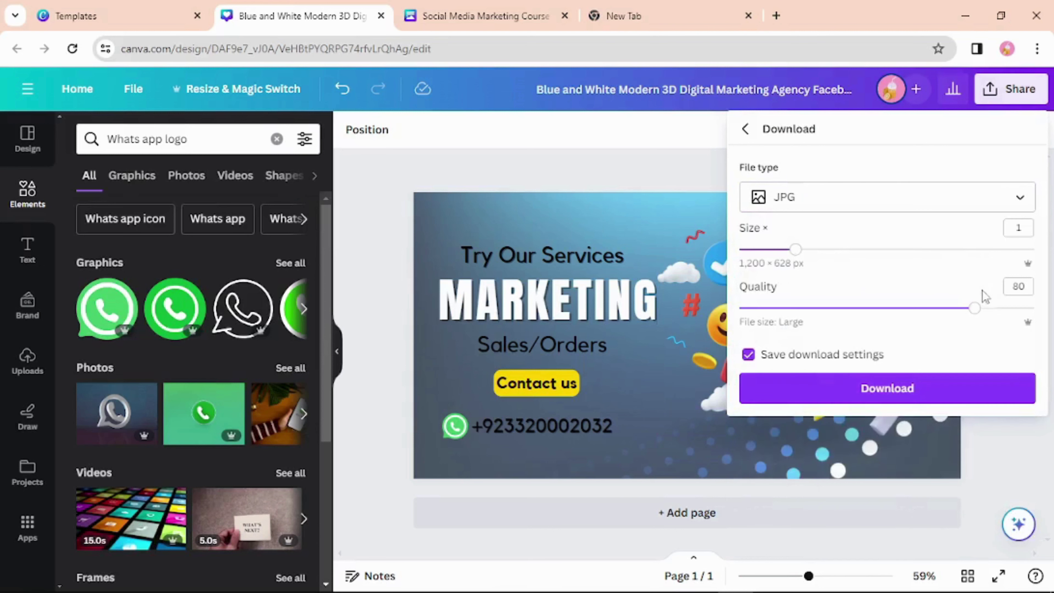
pyautogui.moveTo(975, 308); pyautogui.dragTo(1032, 309)
pyautogui.click(760, 392)
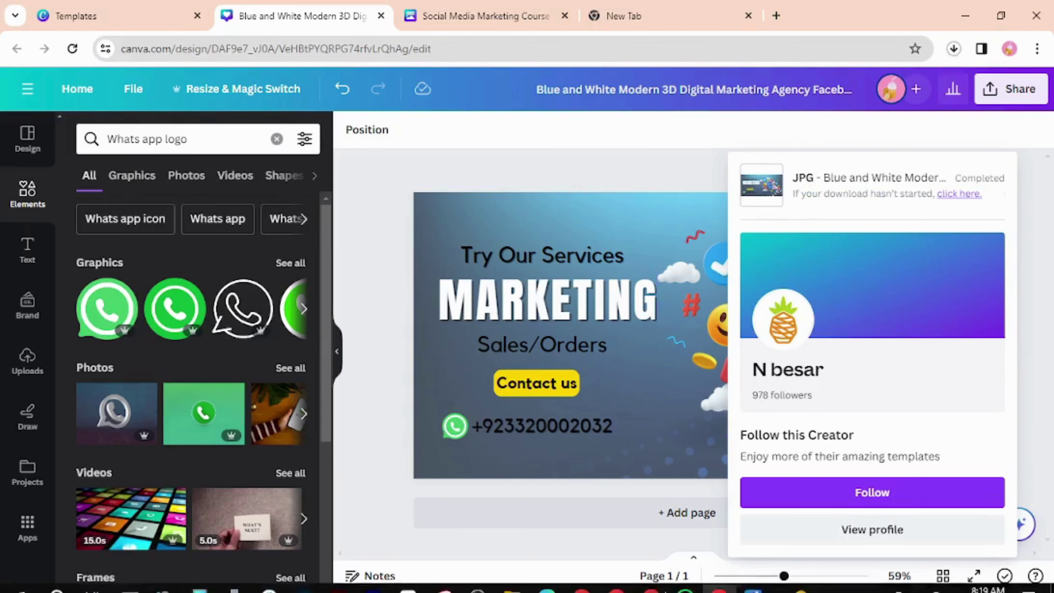
pyautogui.click(652, 587)
# Step: Add an image to the ad by uploading the banner file from the Downloads folder
pyautogui.scroll(-4, 493, 402)
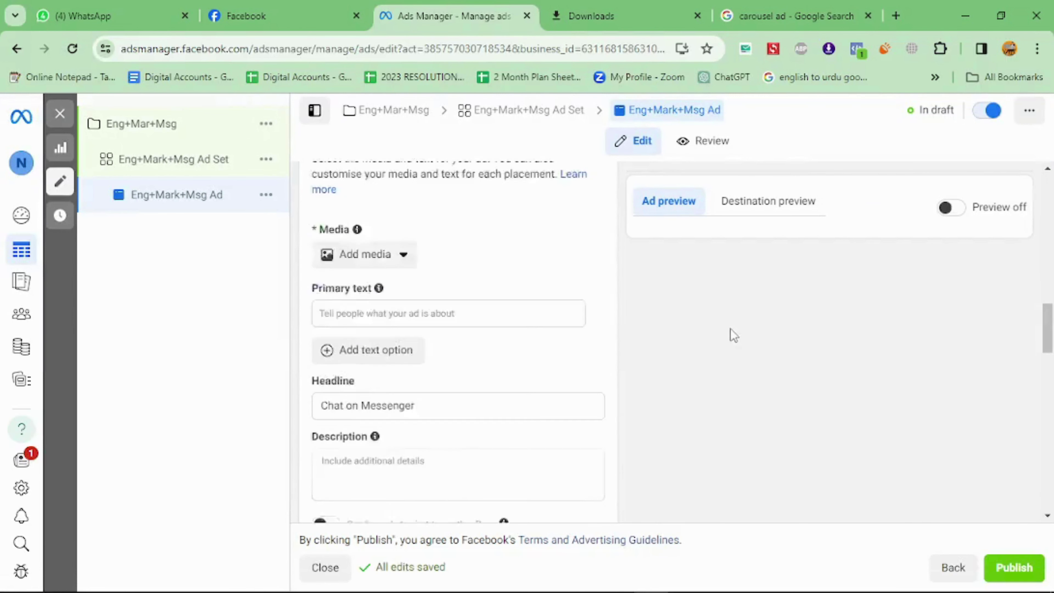
pyautogui.scroll(2, 492, 369)
pyautogui.click(397, 283)
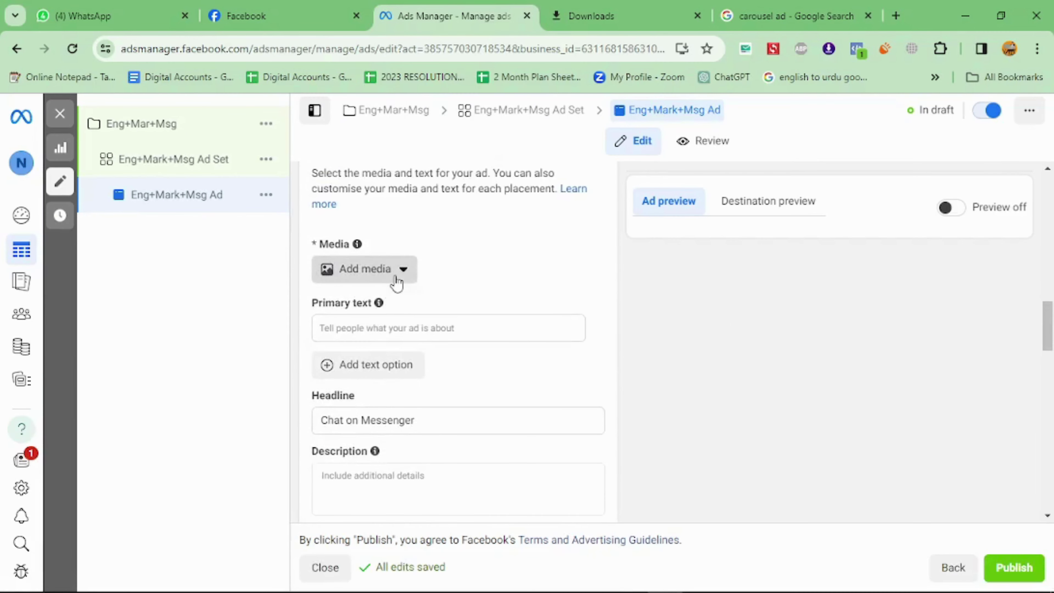
pyautogui.click(370, 307)
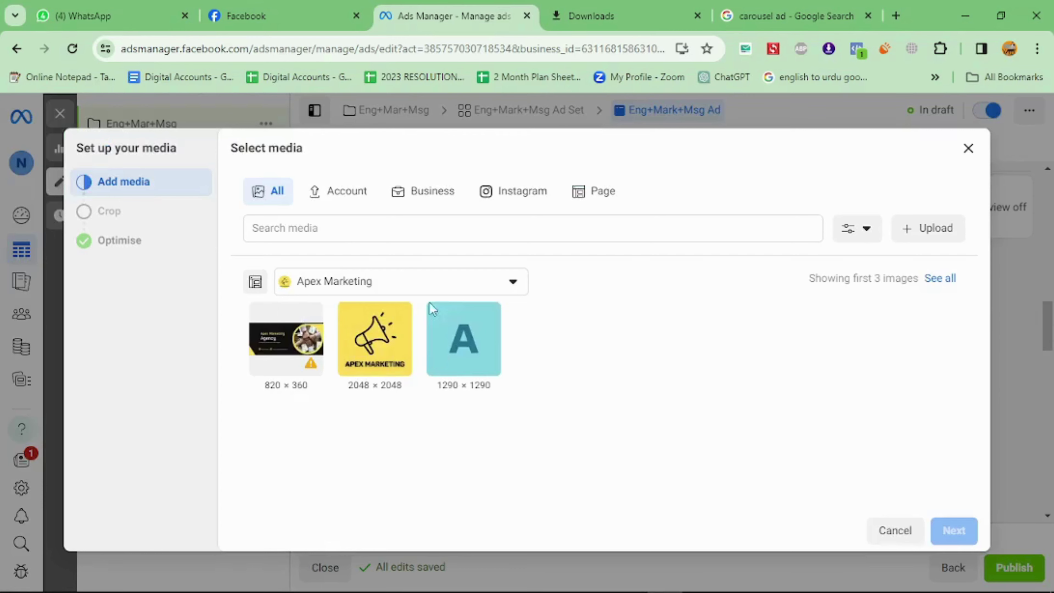
pyautogui.click(930, 230)
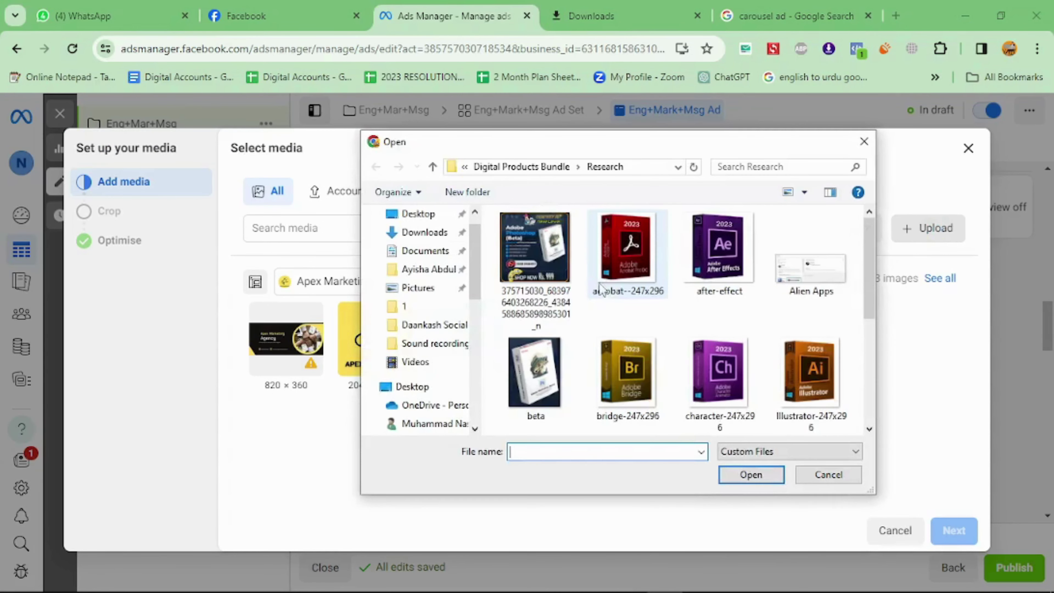
pyautogui.click(422, 232)
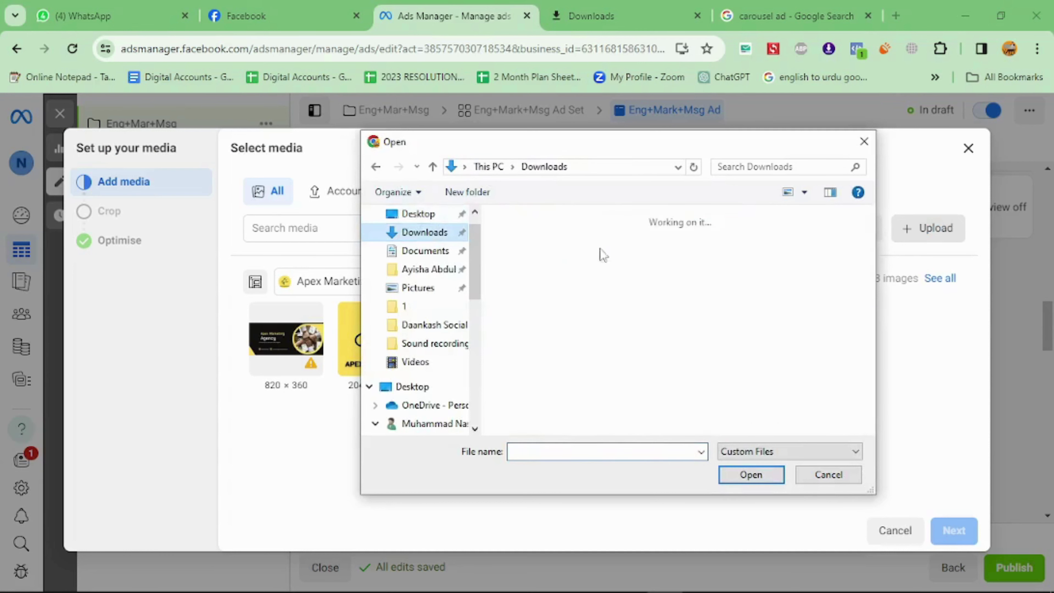
pyautogui.click(530, 285)
pyautogui.click(743, 473)
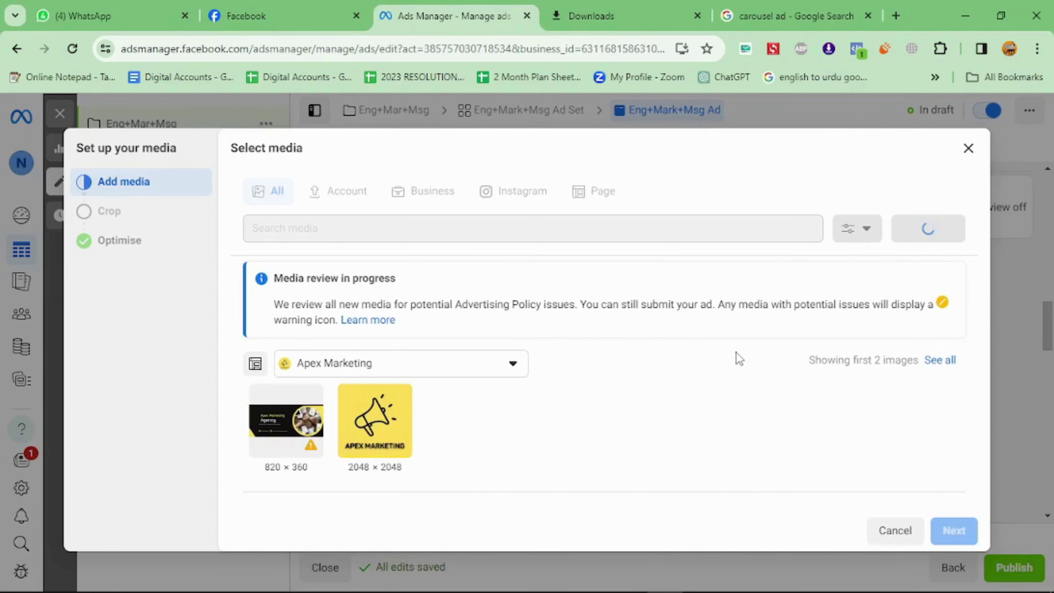
pyautogui.scroll(-2, 604, 393)
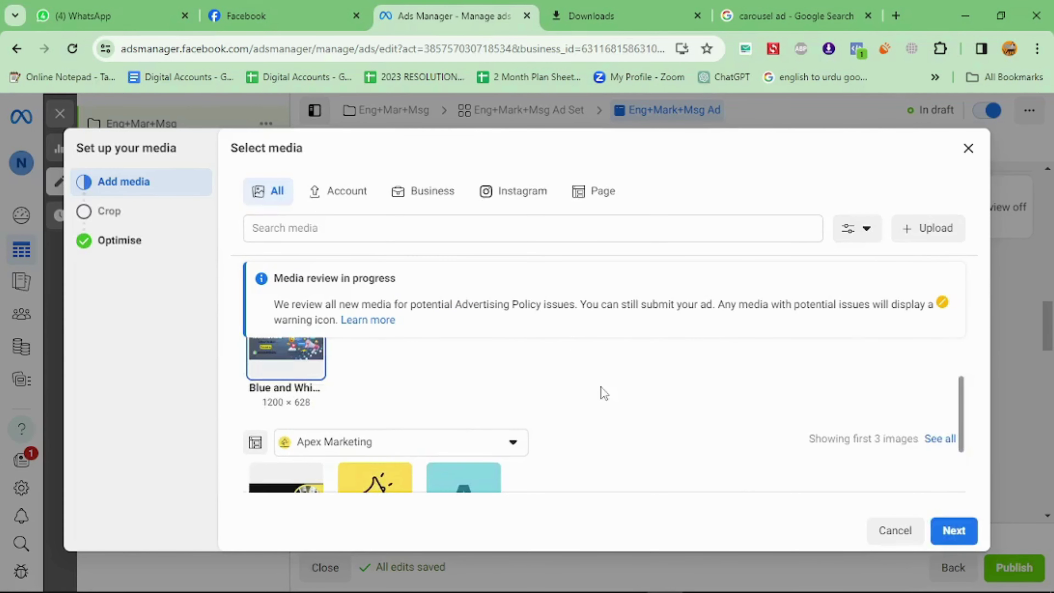
pyautogui.scroll(2, 487, 387)
pyautogui.scroll(-3, 455, 433)
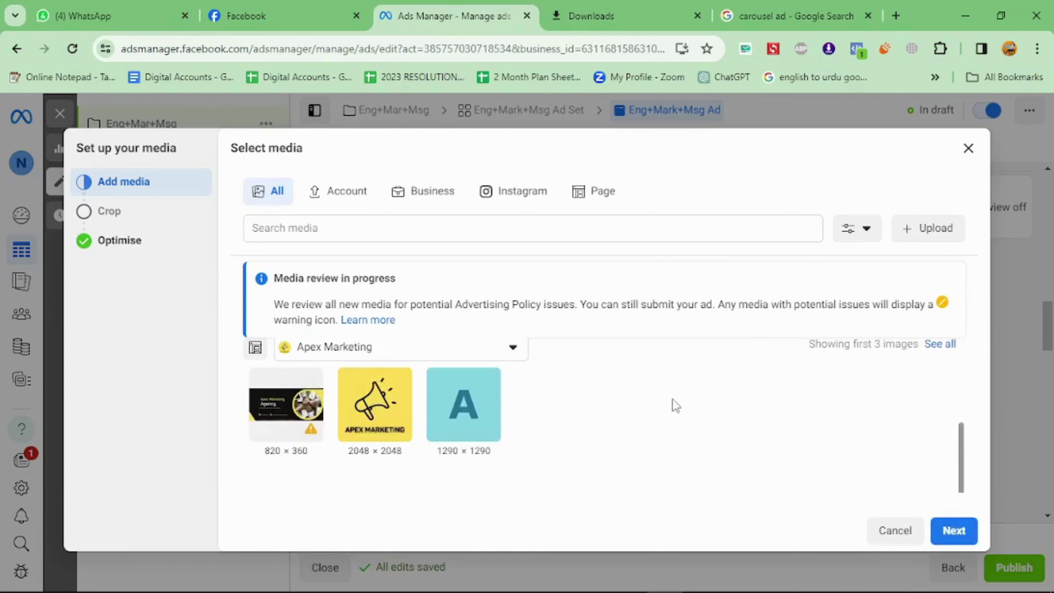
pyautogui.scroll(3, 673, 408)
# Step: Keep the banner's Original proportions for the Feeds placements
pyautogui.click(954, 530)
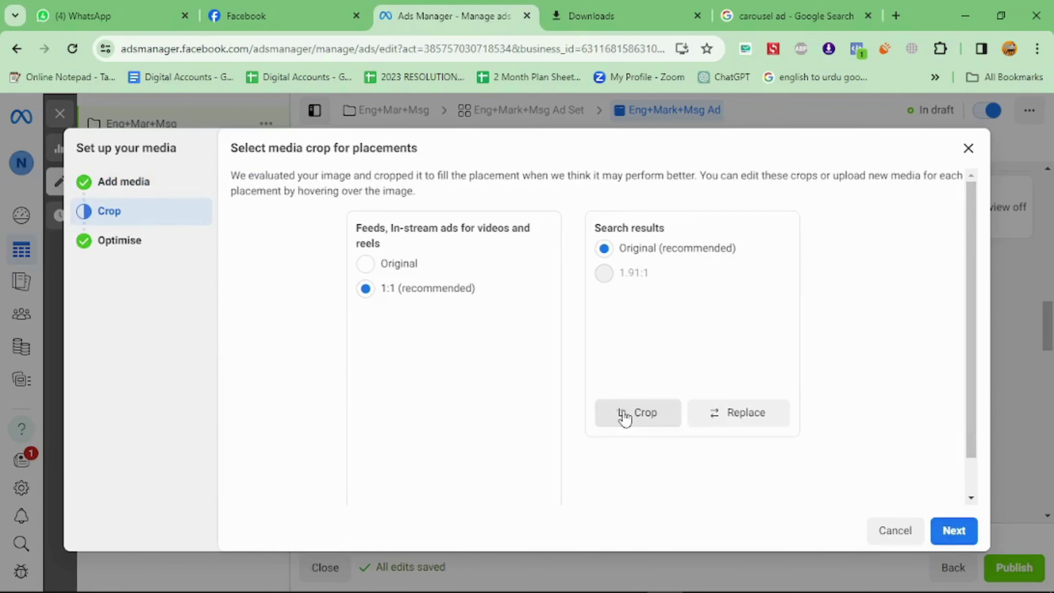
pyautogui.scroll(-1, 529, 357)
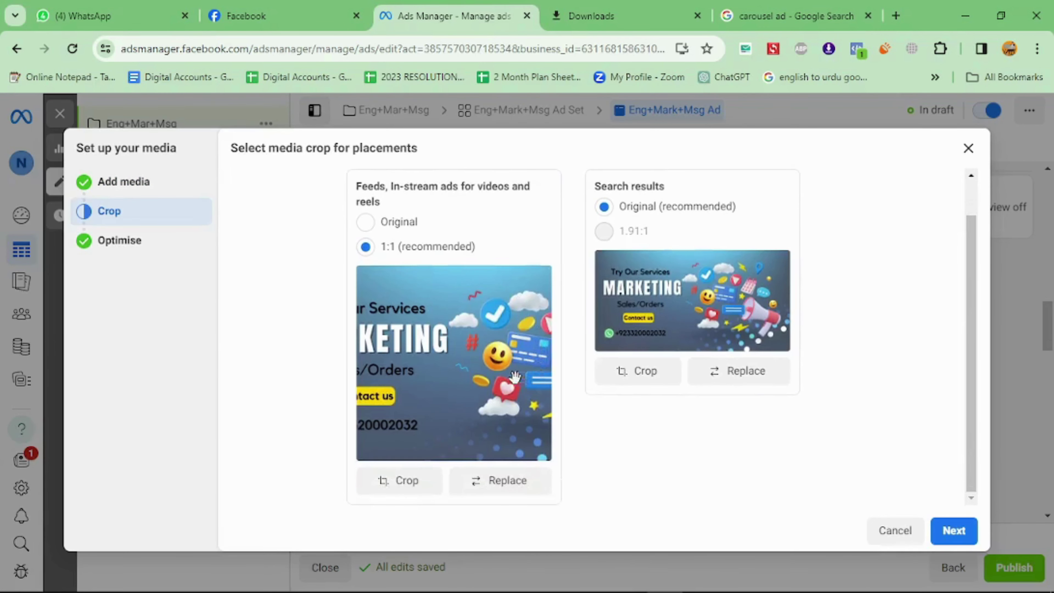
pyautogui.scroll(1, 525, 376)
pyautogui.click(365, 264)
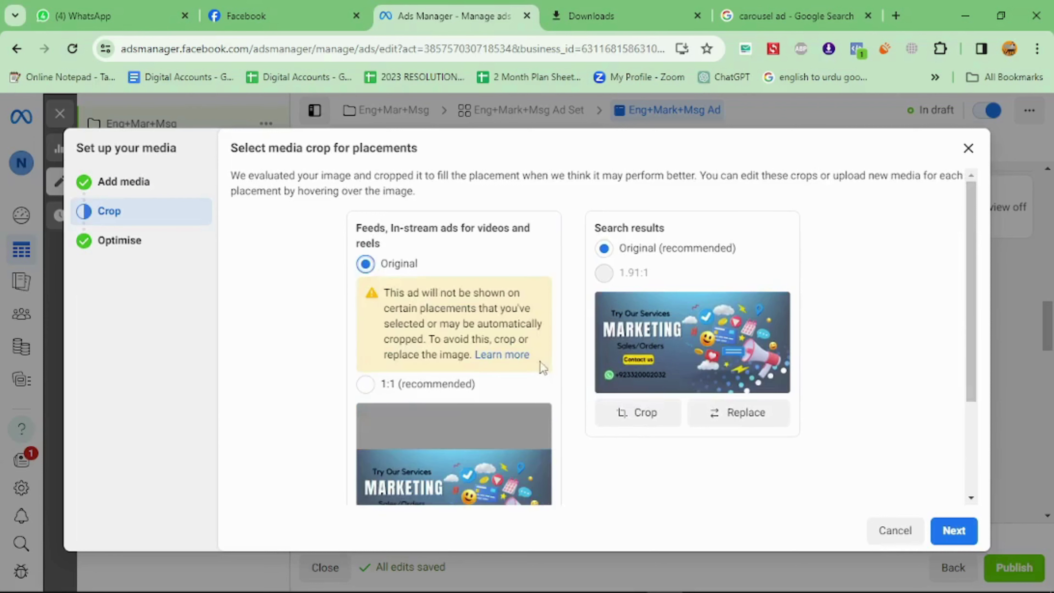
pyautogui.scroll(-3, 466, 317)
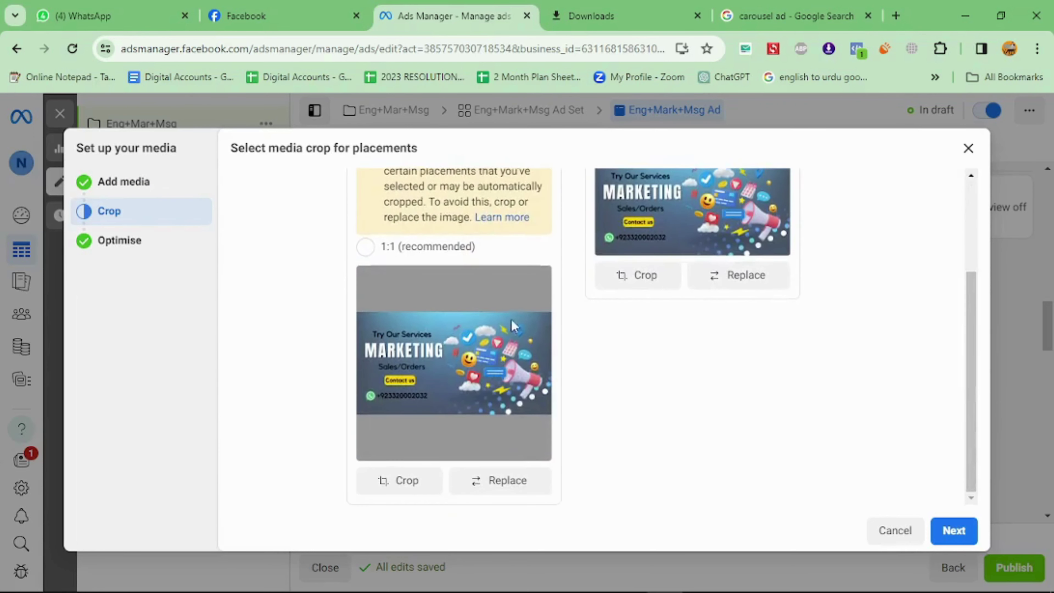
pyautogui.scroll(3, 610, 339)
pyautogui.scroll(-3, 747, 328)
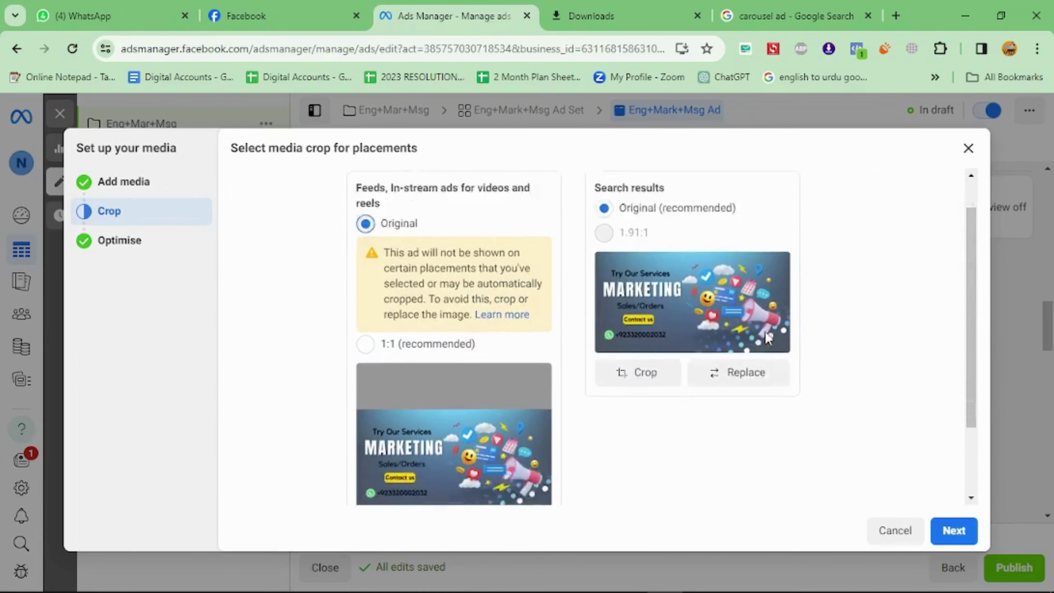
# Step: Accept the default Advantage+ creative optimisations for the banner
pyautogui.click(952, 536)
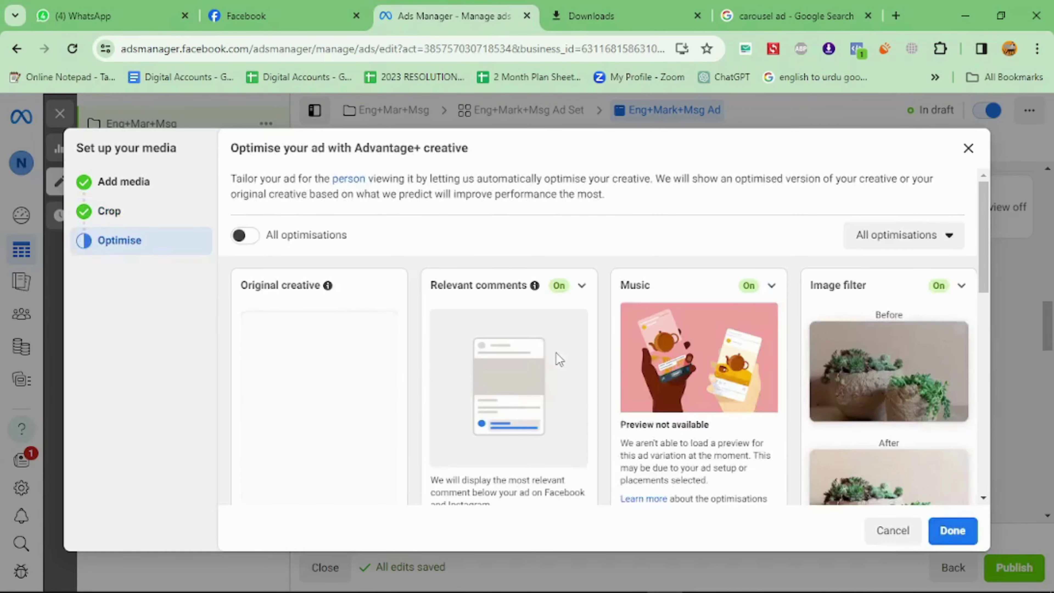
pyautogui.scroll(-5, 561, 359)
pyautogui.scroll(5, 553, 357)
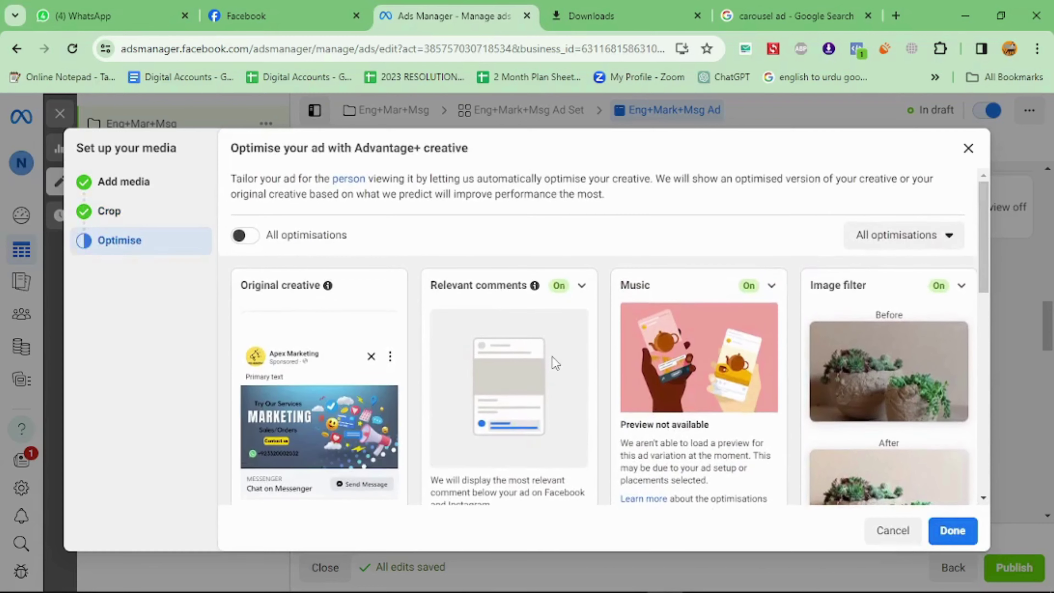
pyautogui.scroll(-10, 522, 331)
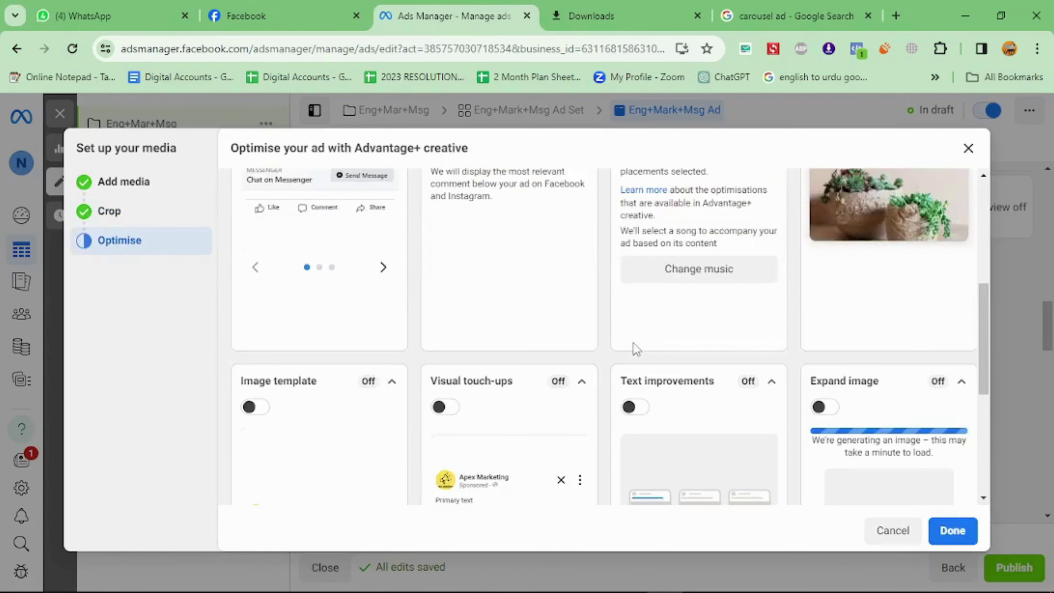
pyautogui.scroll(-2, 648, 358)
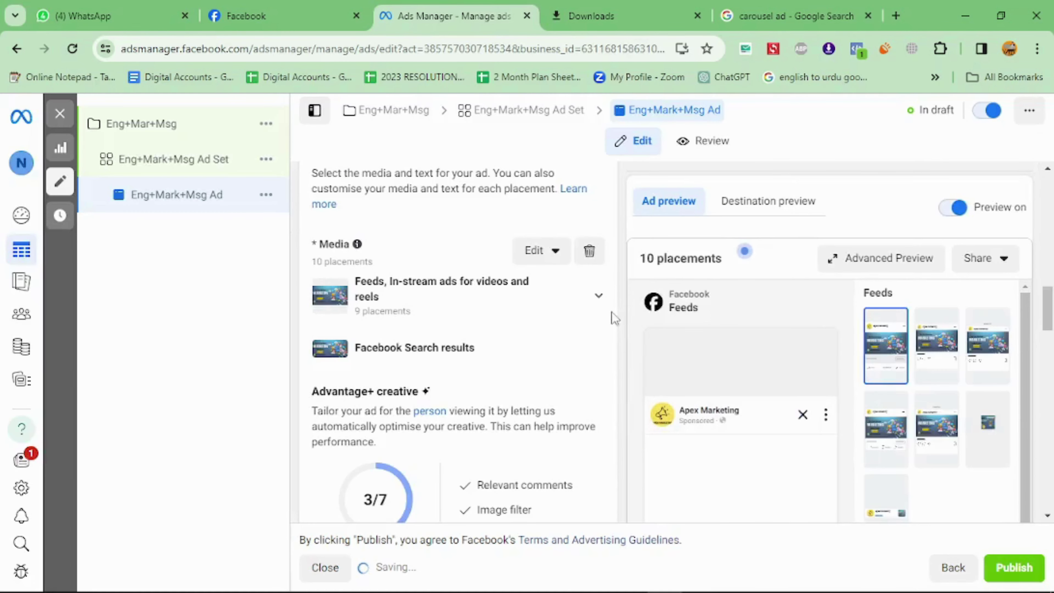
# Step: Load ChatGPT from its bookmark in a new tab, leaving the ad's Primary text empty
pyautogui.scroll(-5, 510, 360)
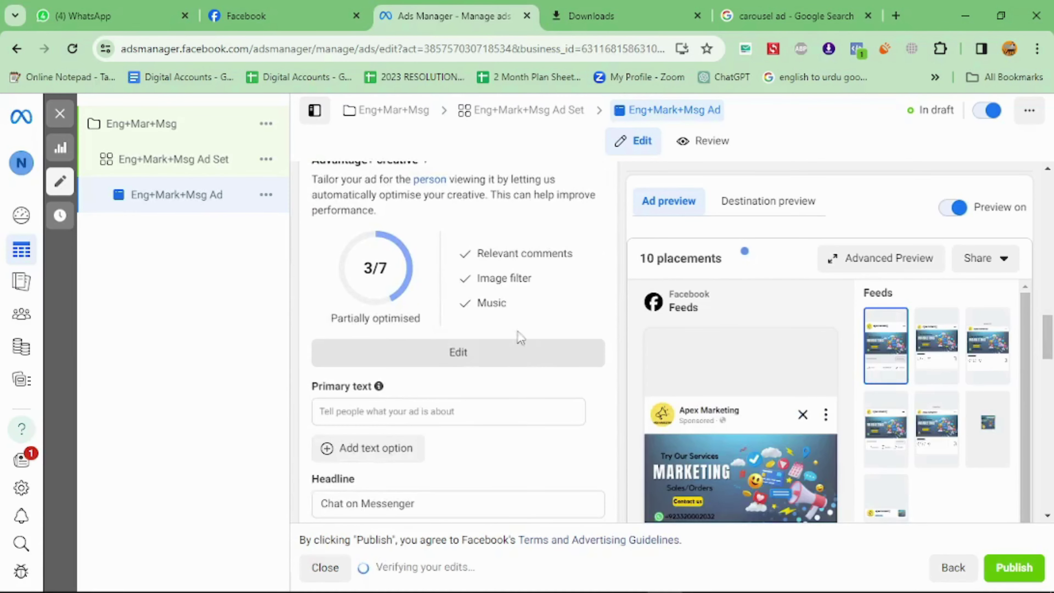
pyautogui.scroll(2, 495, 303)
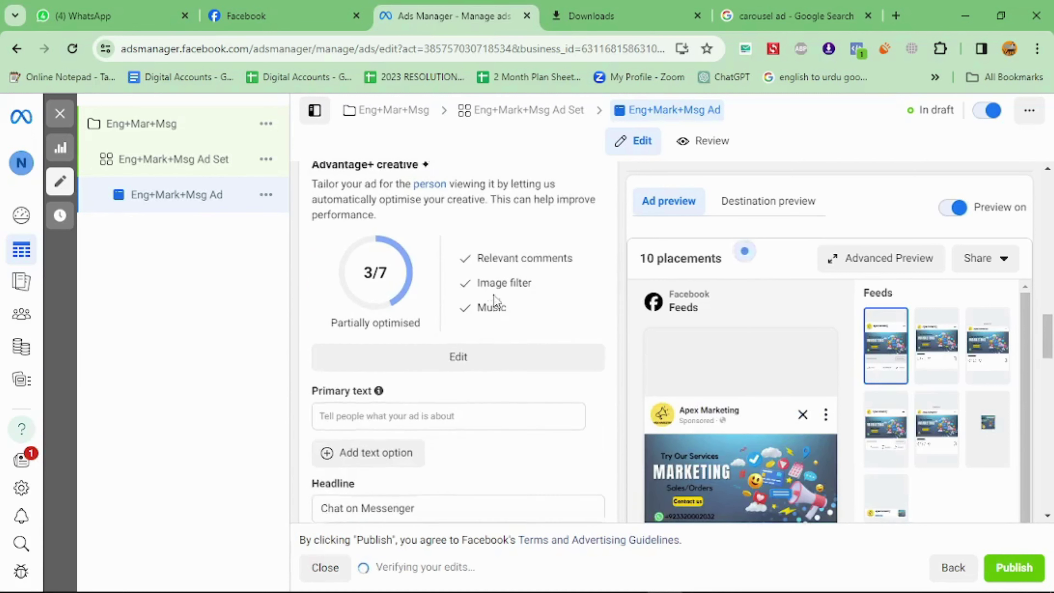
pyautogui.scroll(-5, 503, 324)
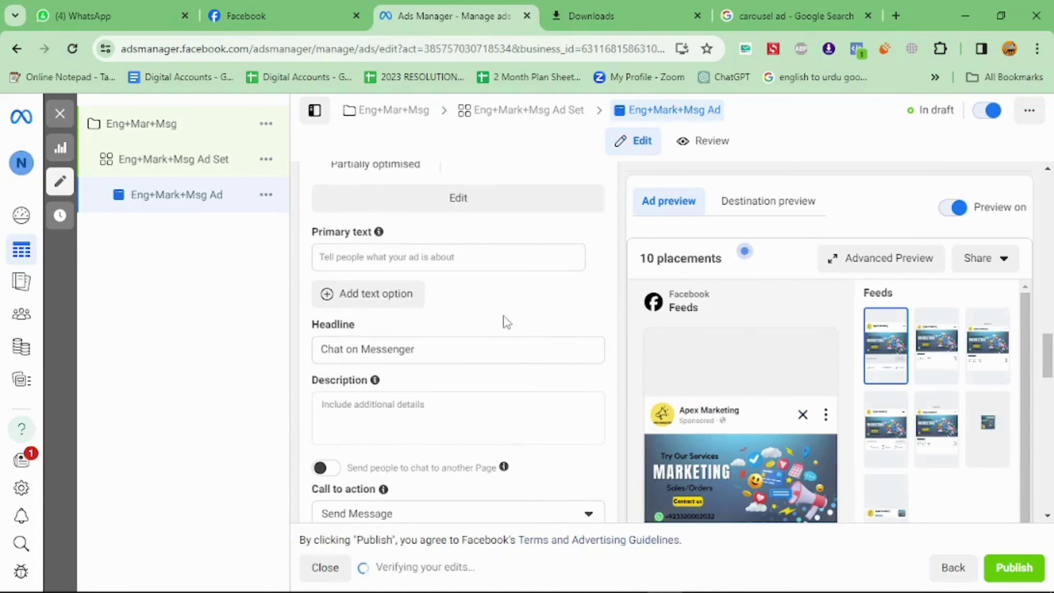
pyautogui.click(418, 256)
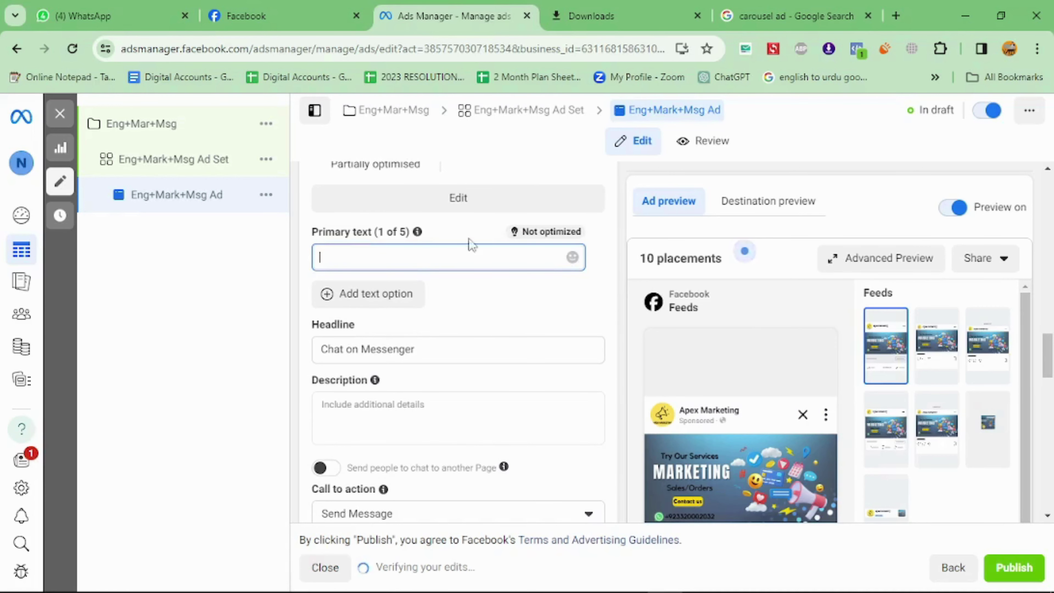
pyautogui.click(897, 16)
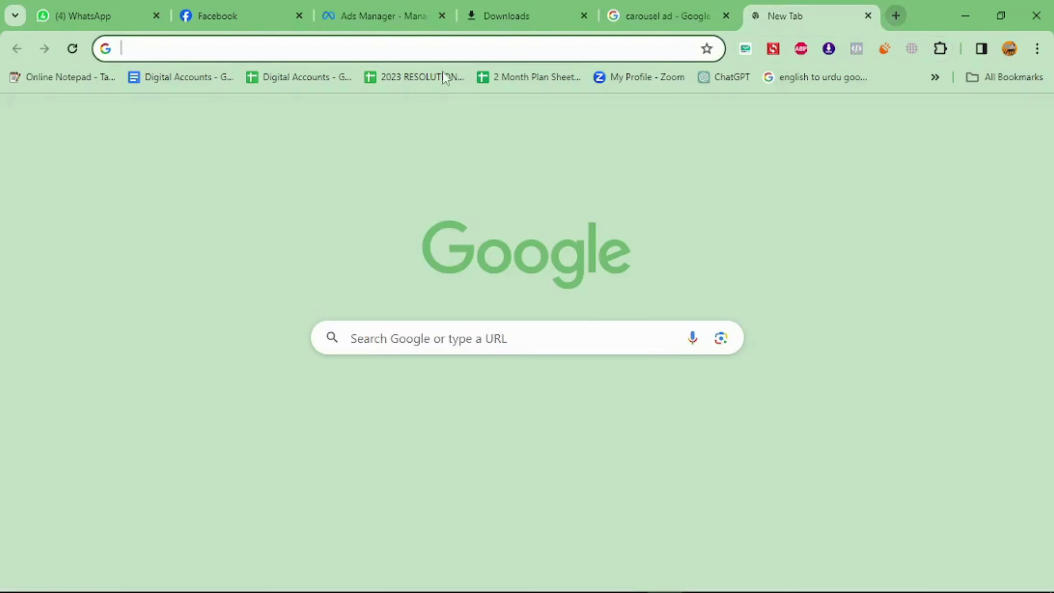
pyautogui.click(715, 80)
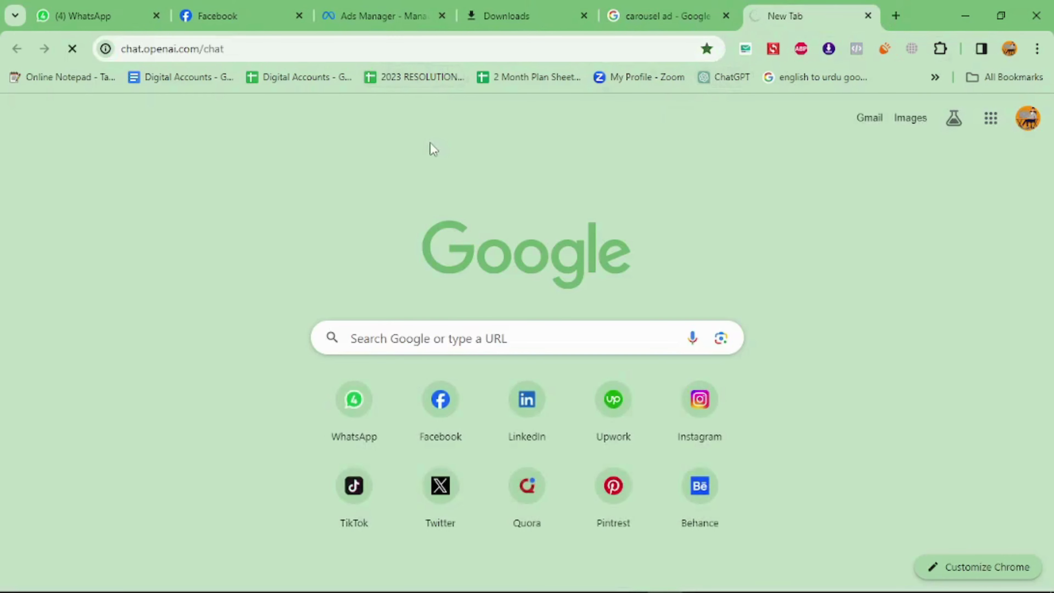
pyautogui.click(382, 15)
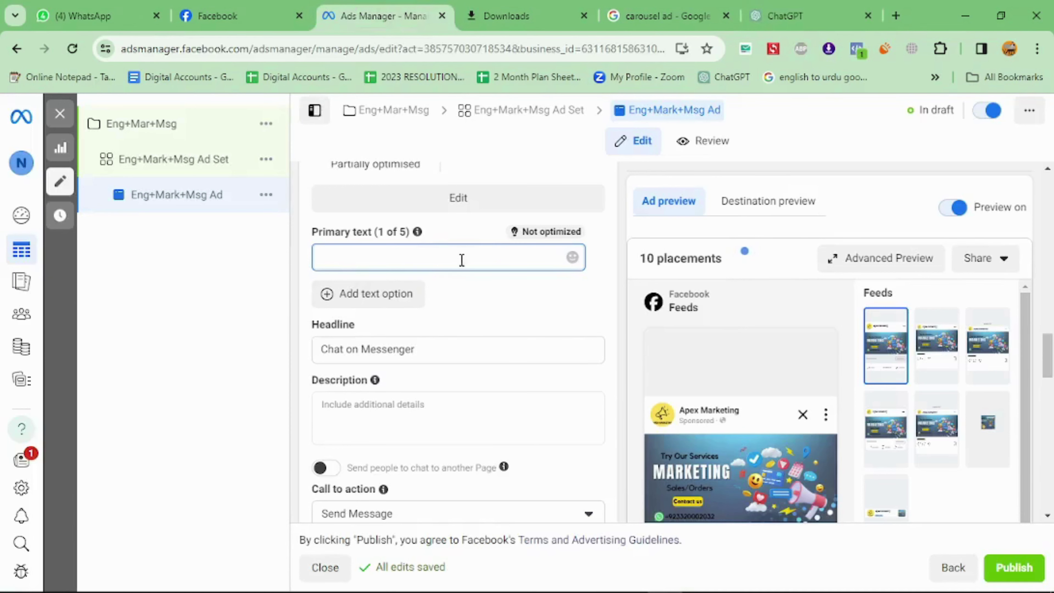
pyautogui.click(783, 17)
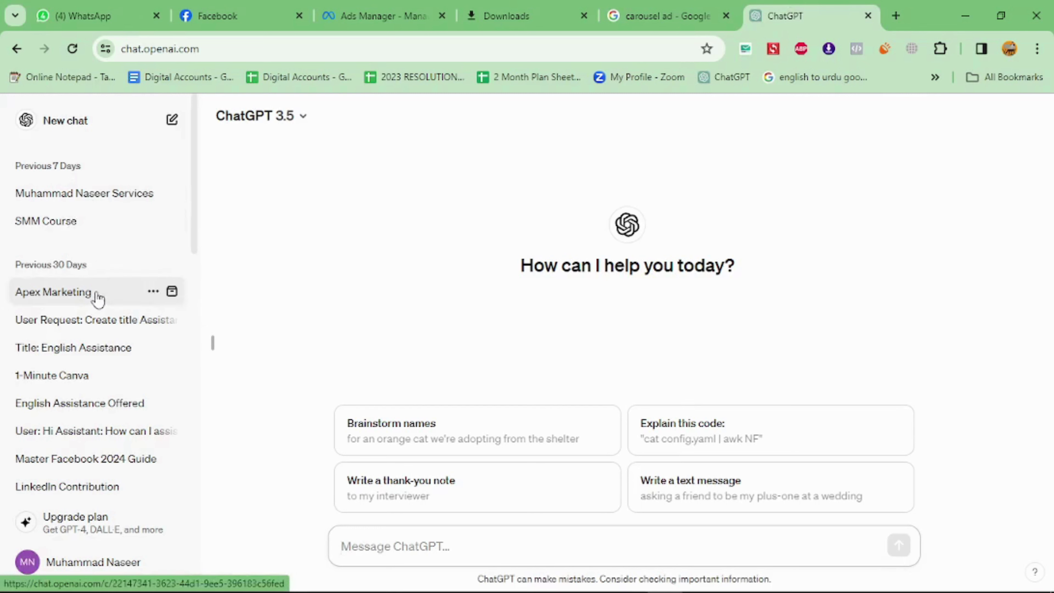
# Step: Ask ChatGPT for a Facebook ad primary text, headline and short emoji description for the agency
pyautogui.click(87, 293)
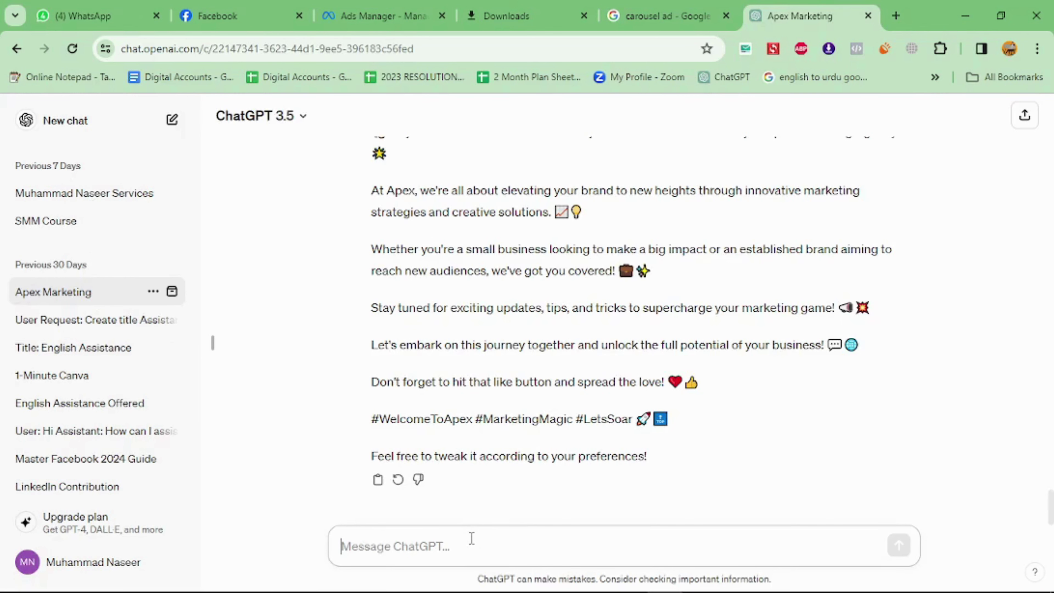
pyautogui.write('I want ')
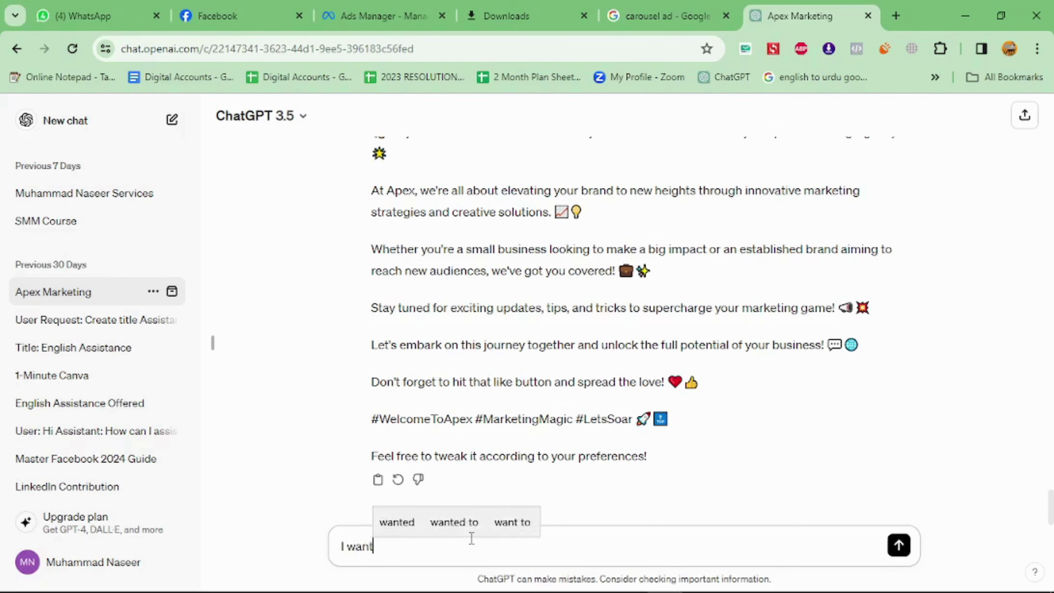
pyautogui.write('to')
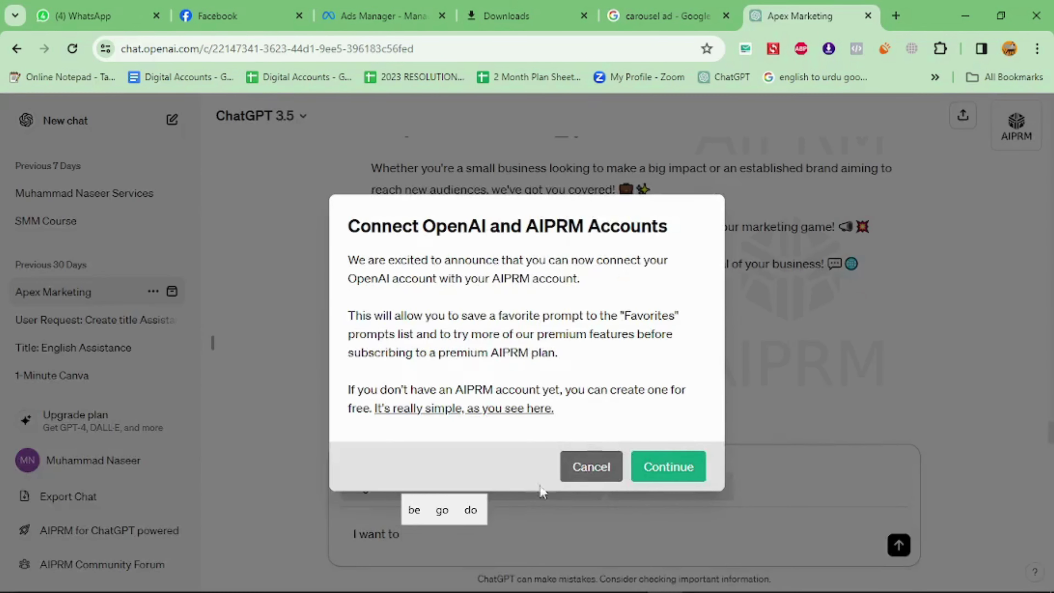
pyautogui.click(541, 491)
pyautogui.click(484, 532)
pyautogui.write('cr')
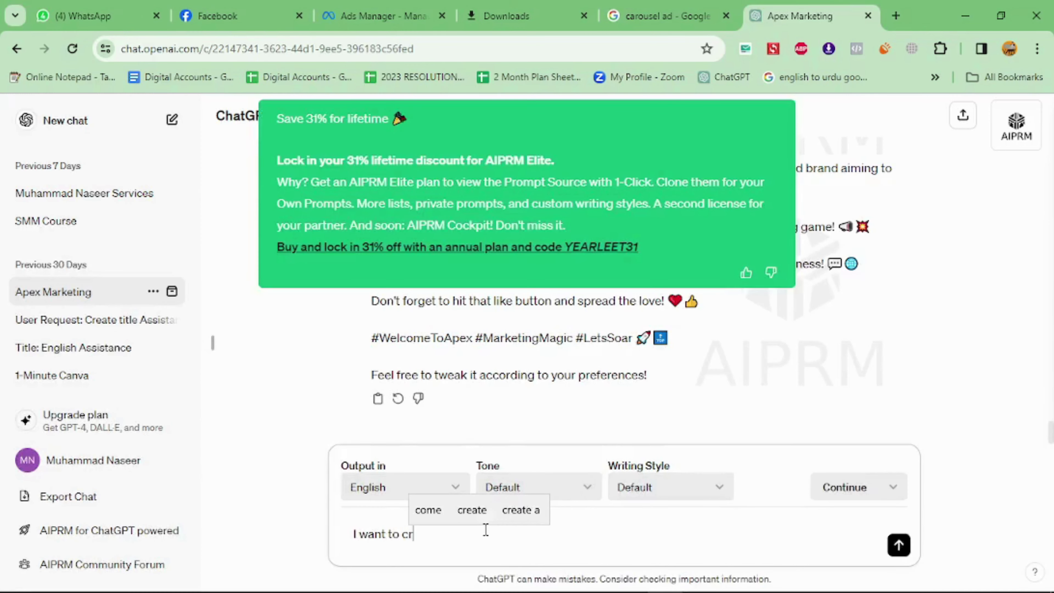
pyautogui.write('eate ')
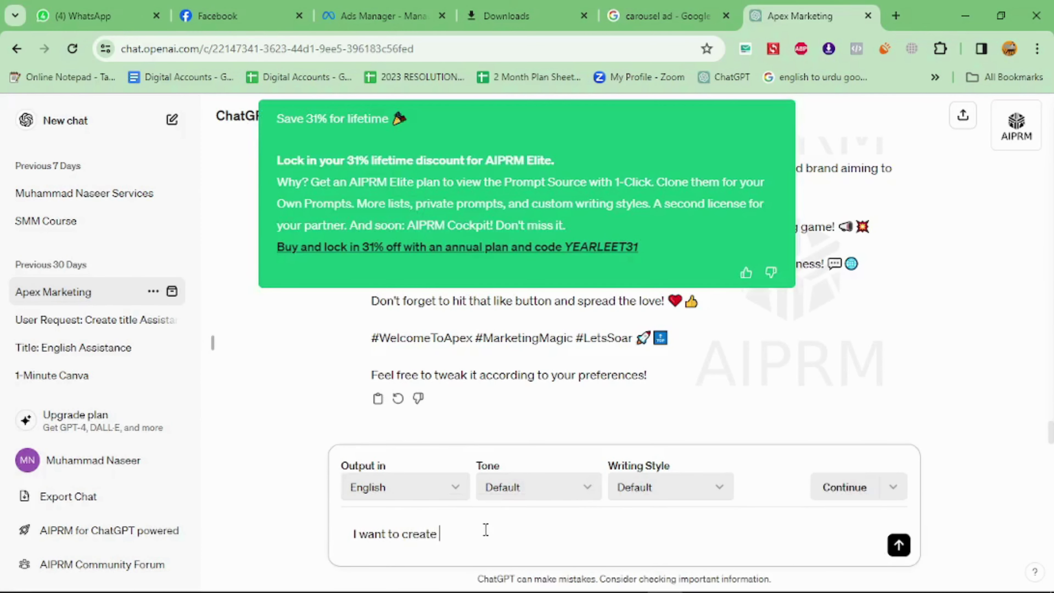
pyautogui.write('a ')
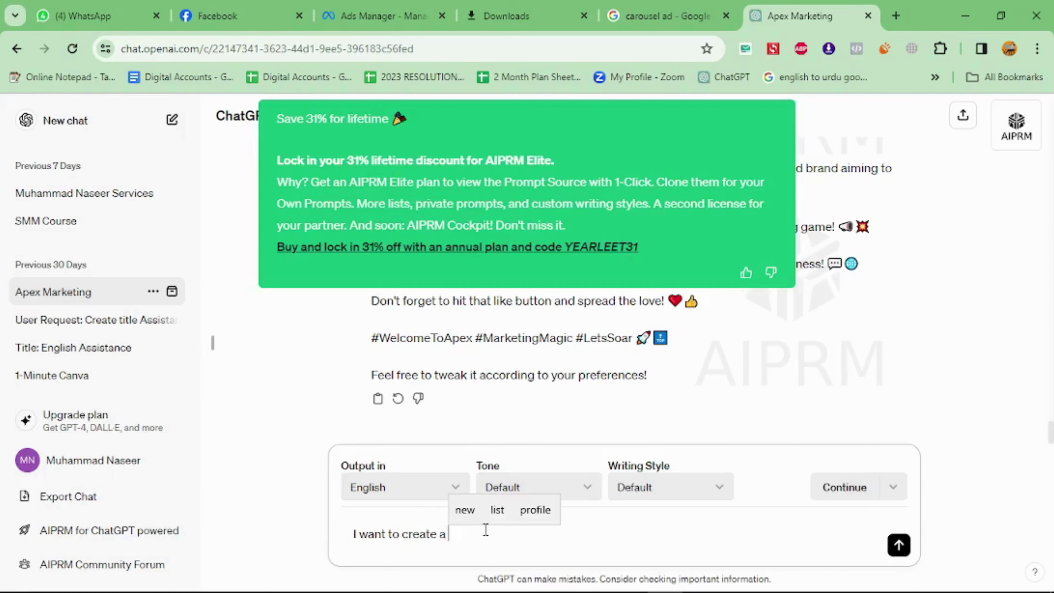
pyautogui.write('n a')
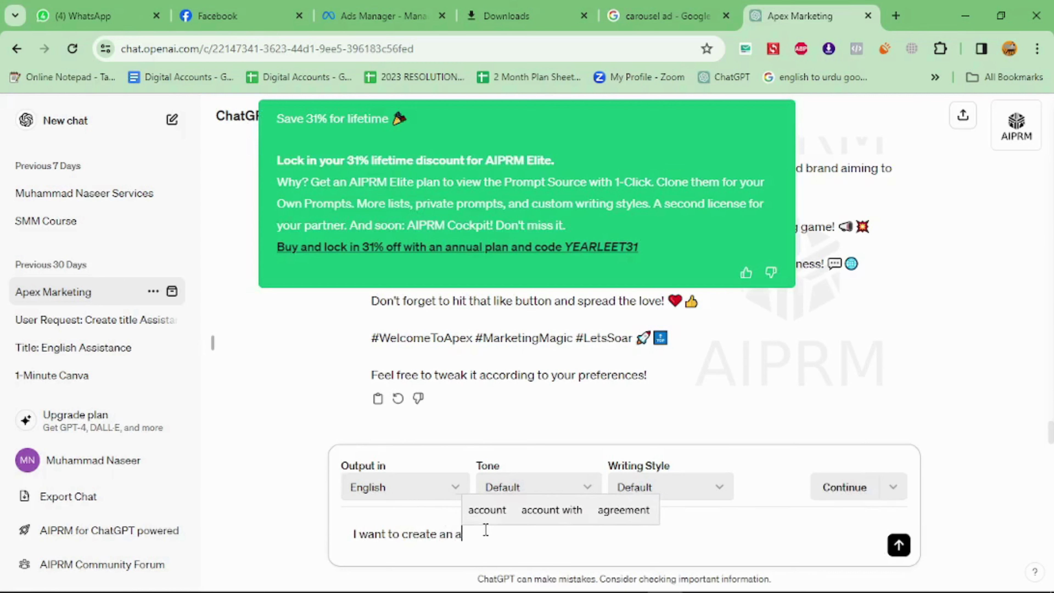
pyautogui.write('d for m')
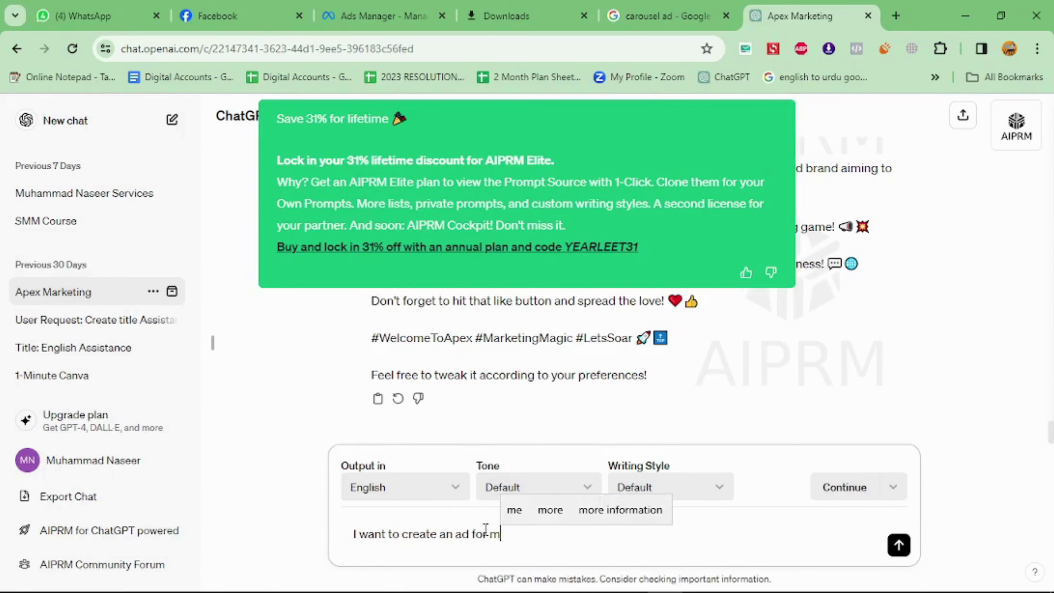
pyautogui.write('y mar')
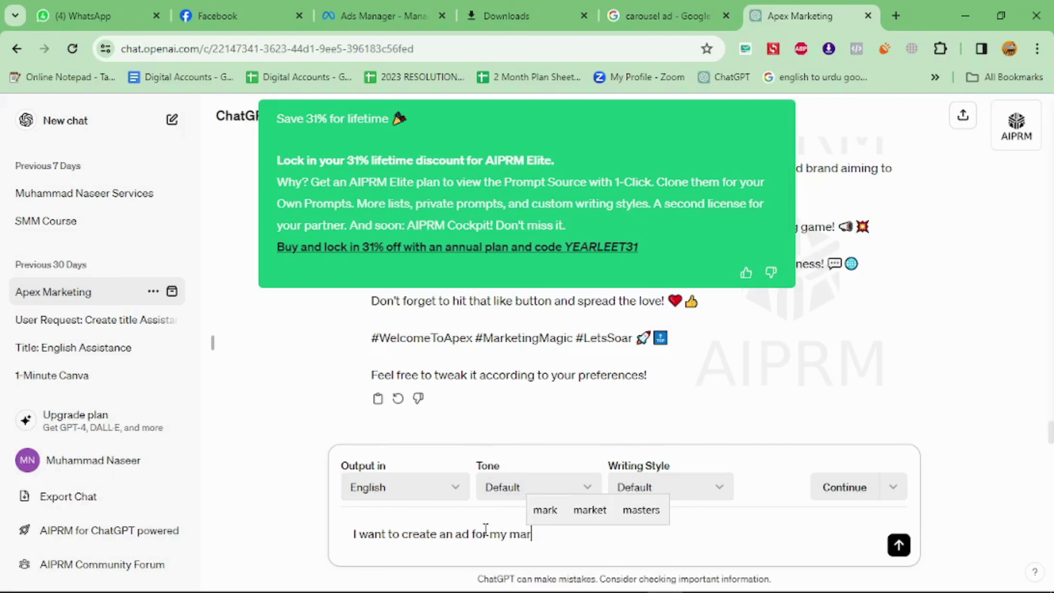
pyautogui.write('keting agency')
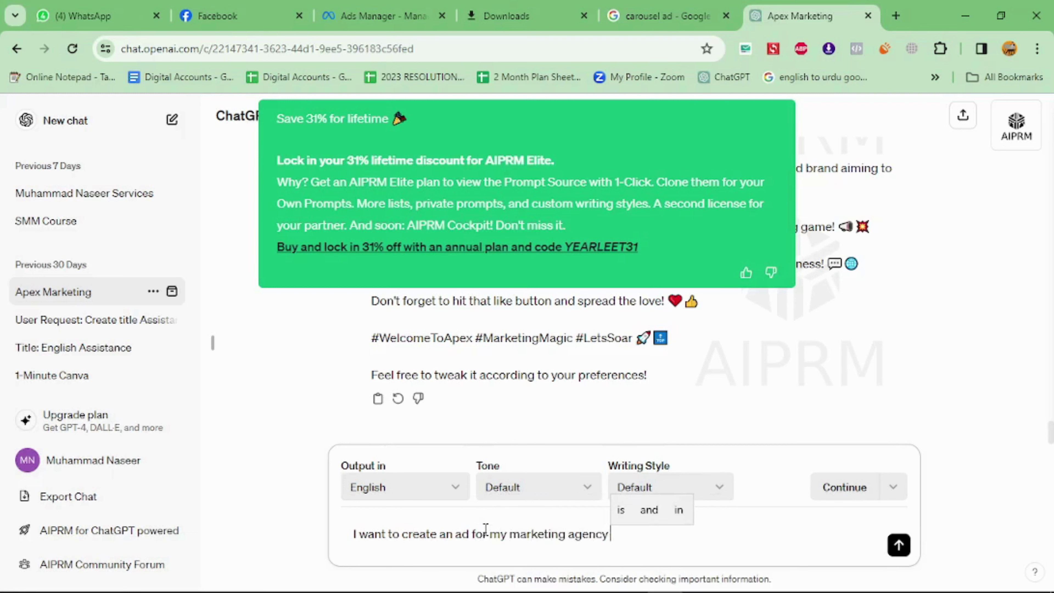
pyautogui.click(472, 534)
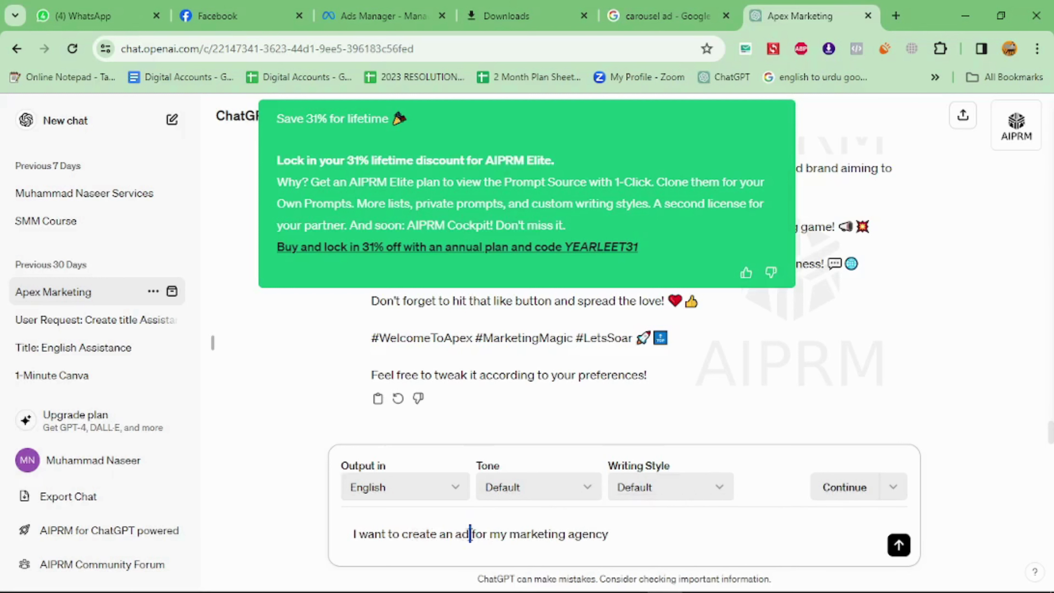
pyautogui.write('in')
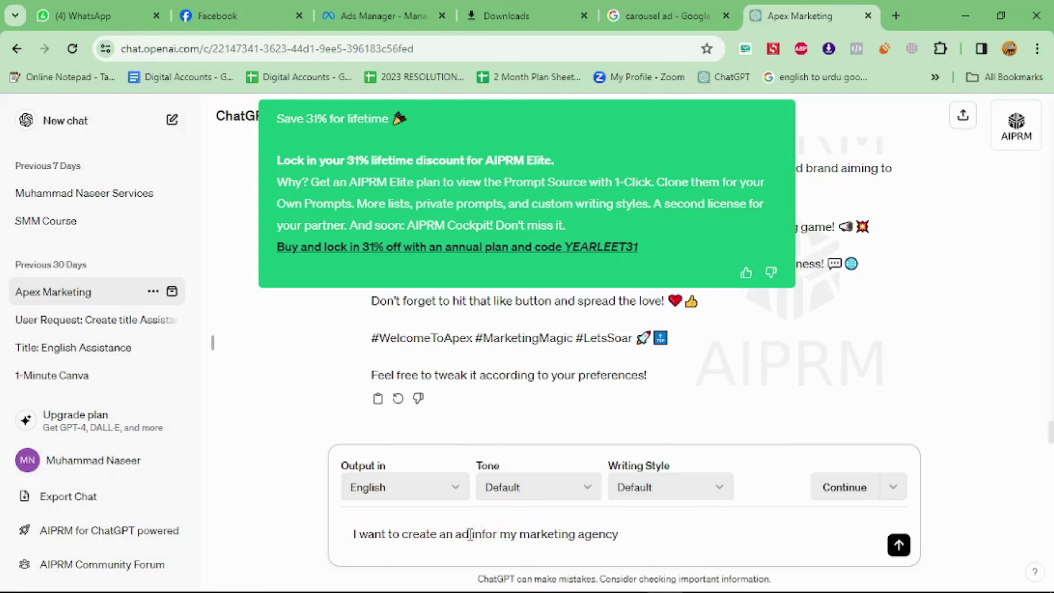
pyautogui.write(' faceb')
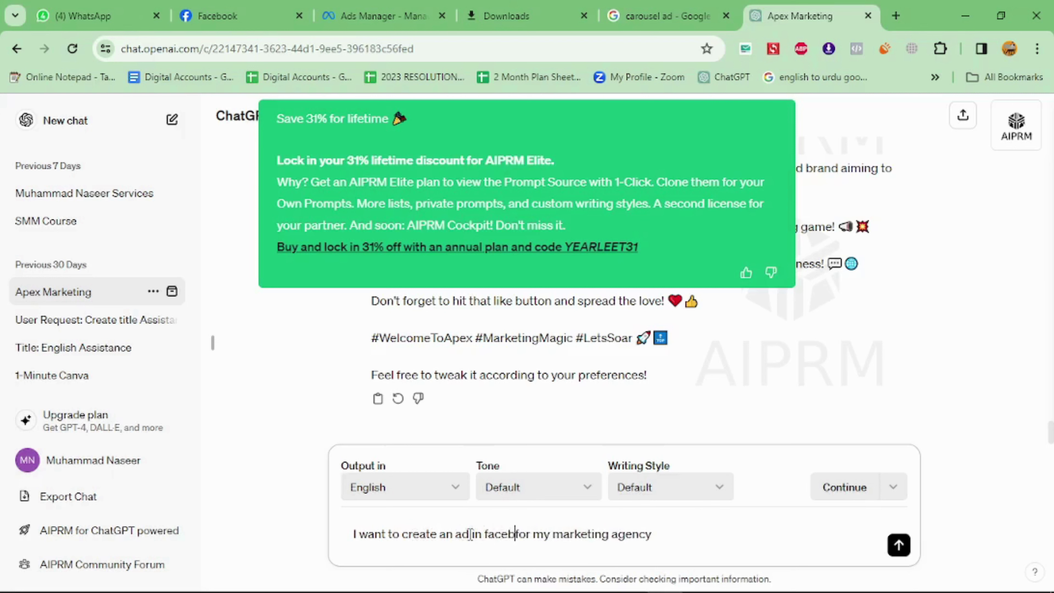
pyautogui.write('ook ')
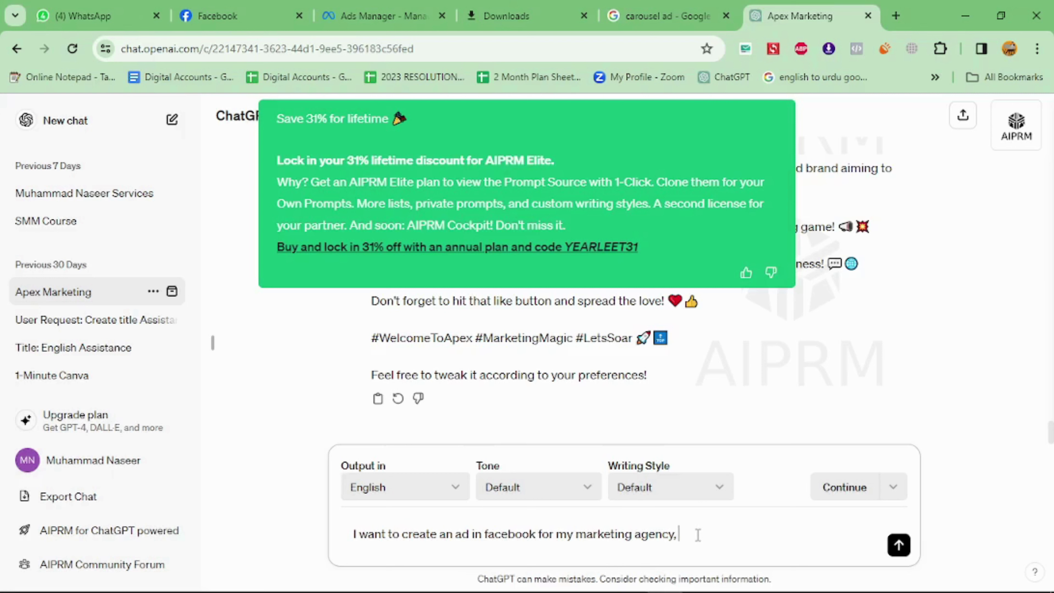
pyautogui.write('lease ')
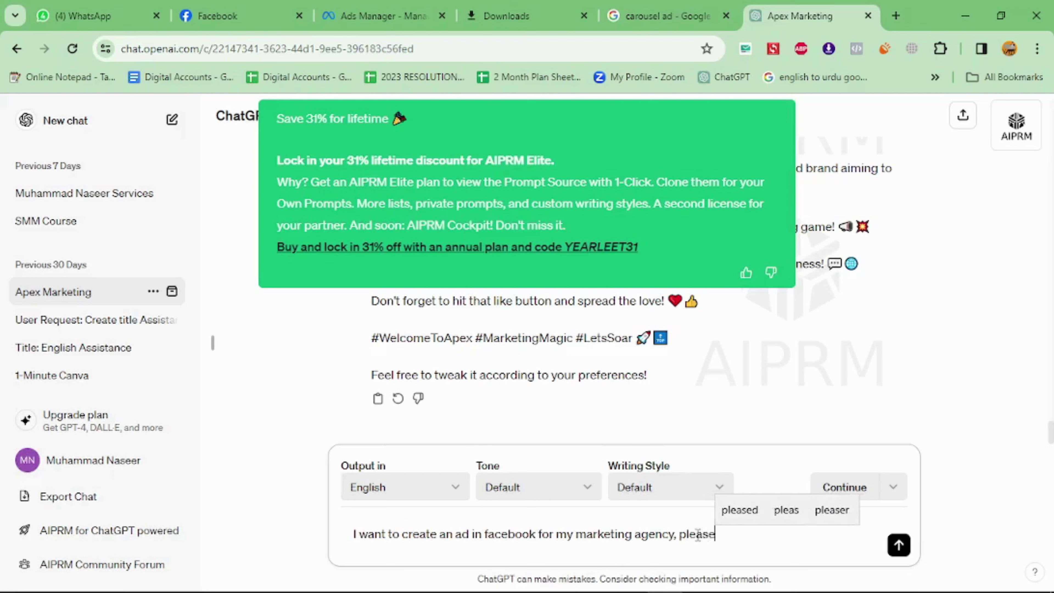
pyautogui.write('help m')
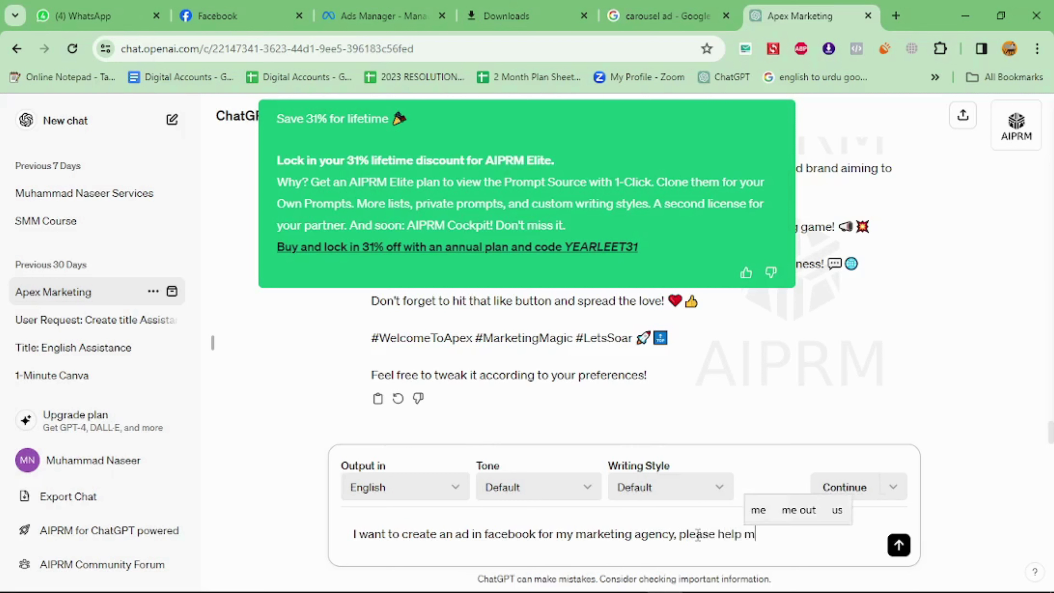
pyautogui.write('e to ')
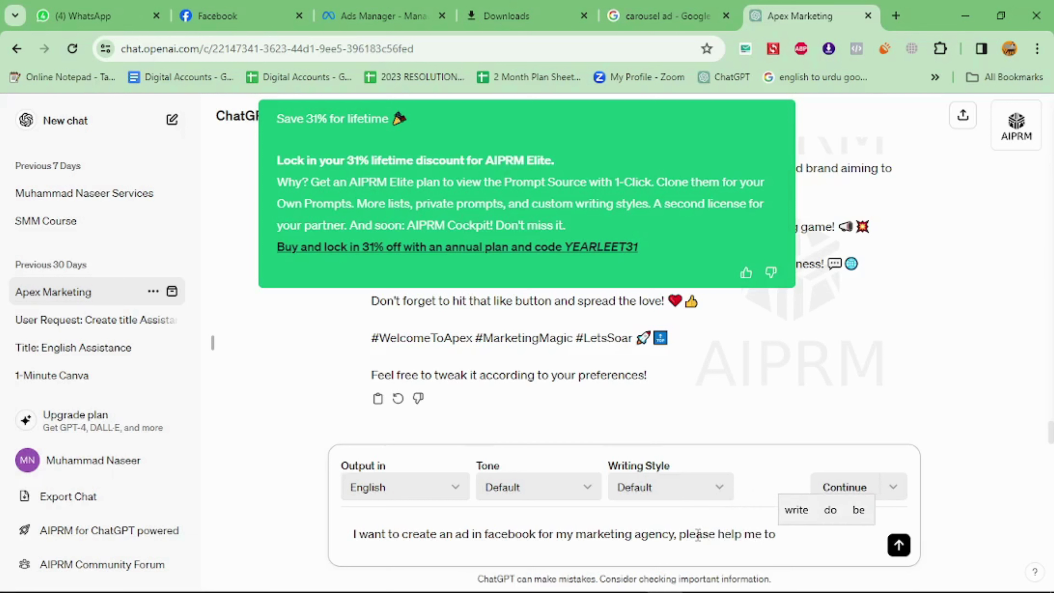
pyautogui.write('wr')
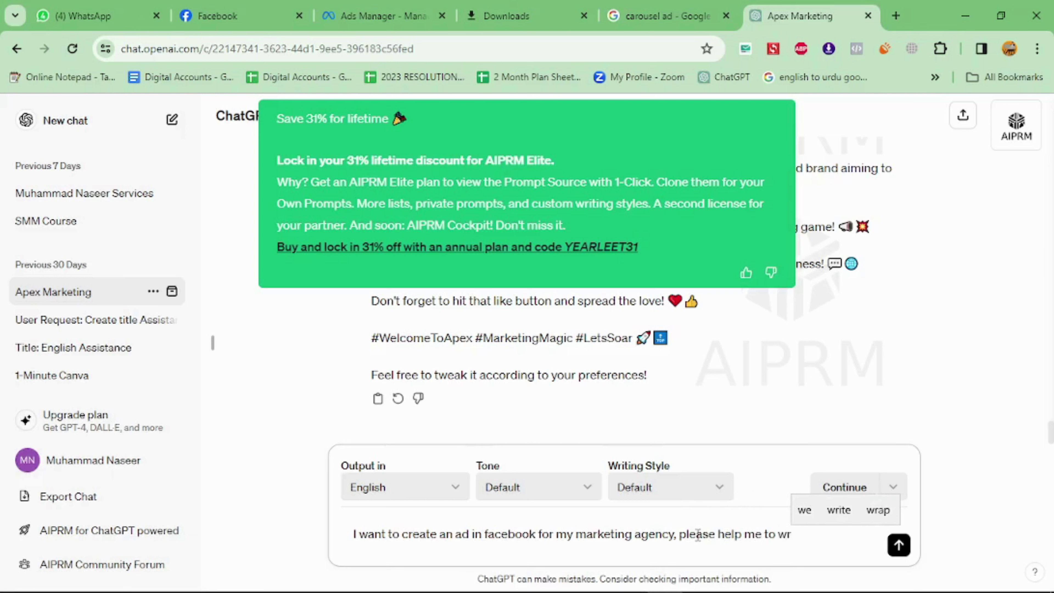
pyautogui.write('ite')
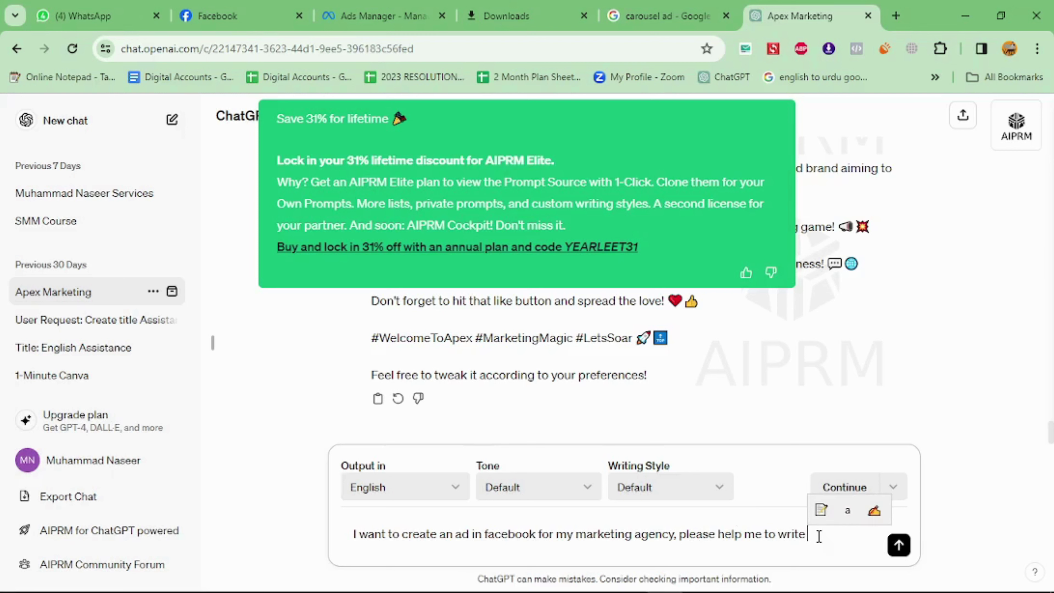
pyautogui.write(' a p')
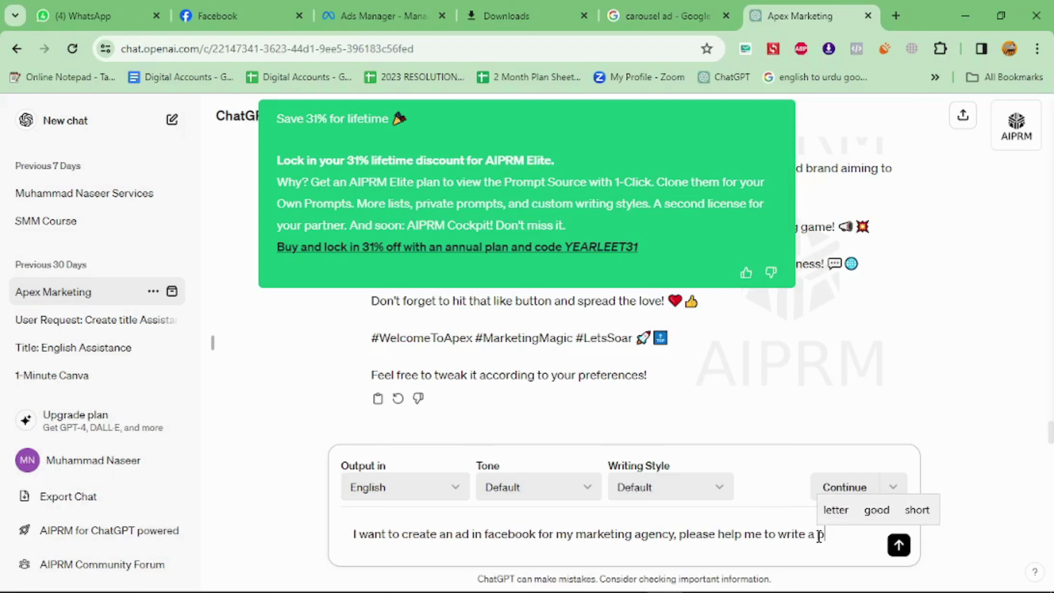
pyautogui.write('rimary')
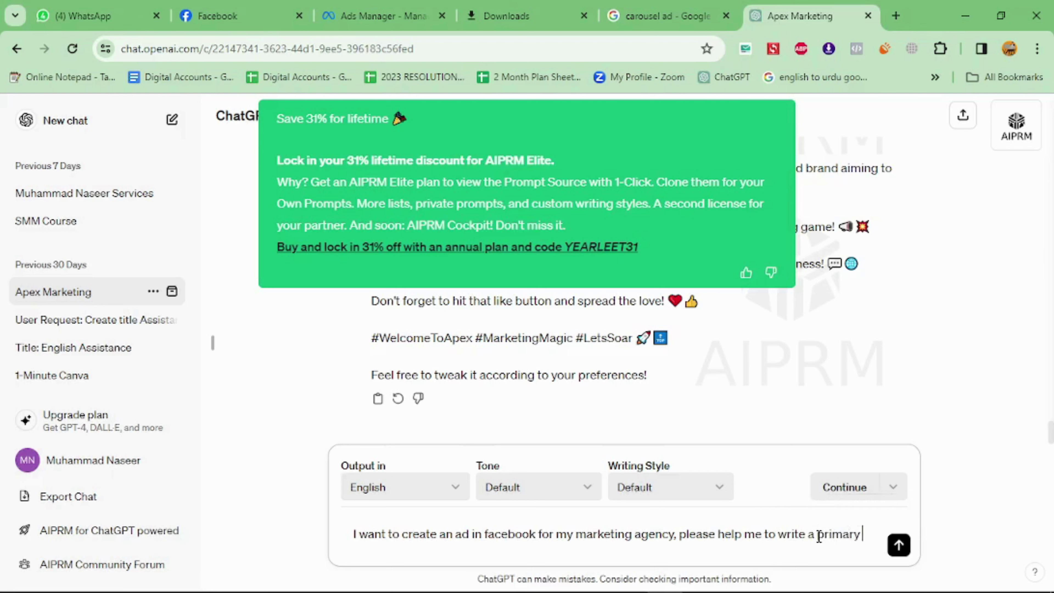
pyautogui.write(' text')
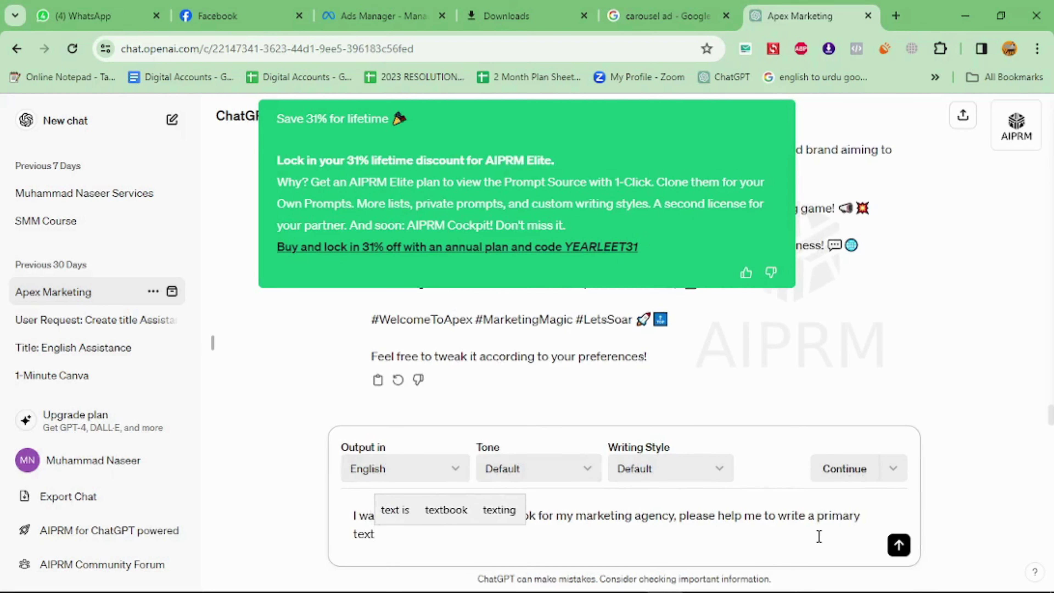
pyautogui.write(',')
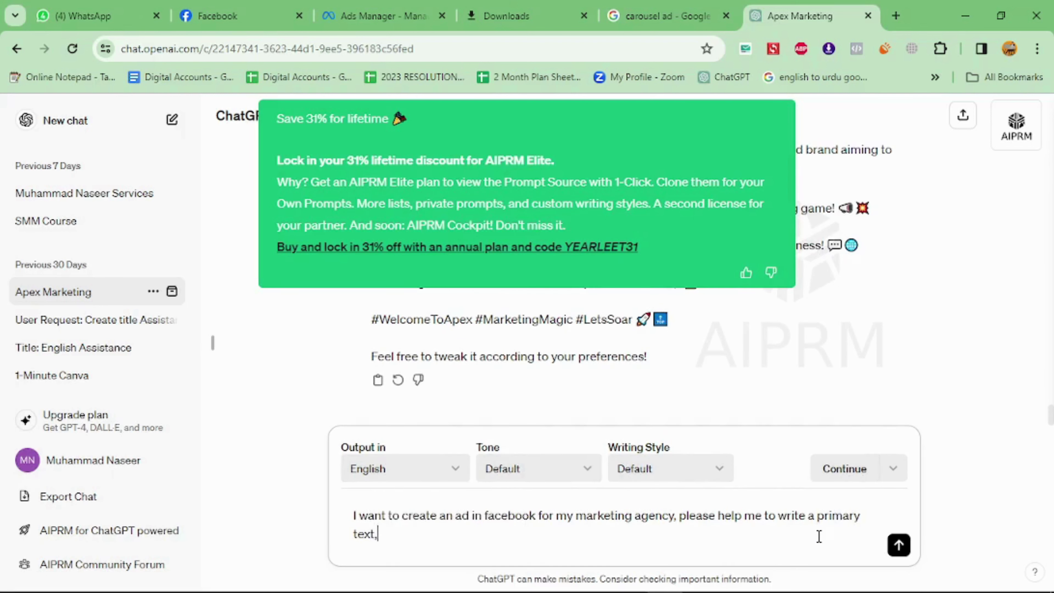
pyautogui.write(' and')
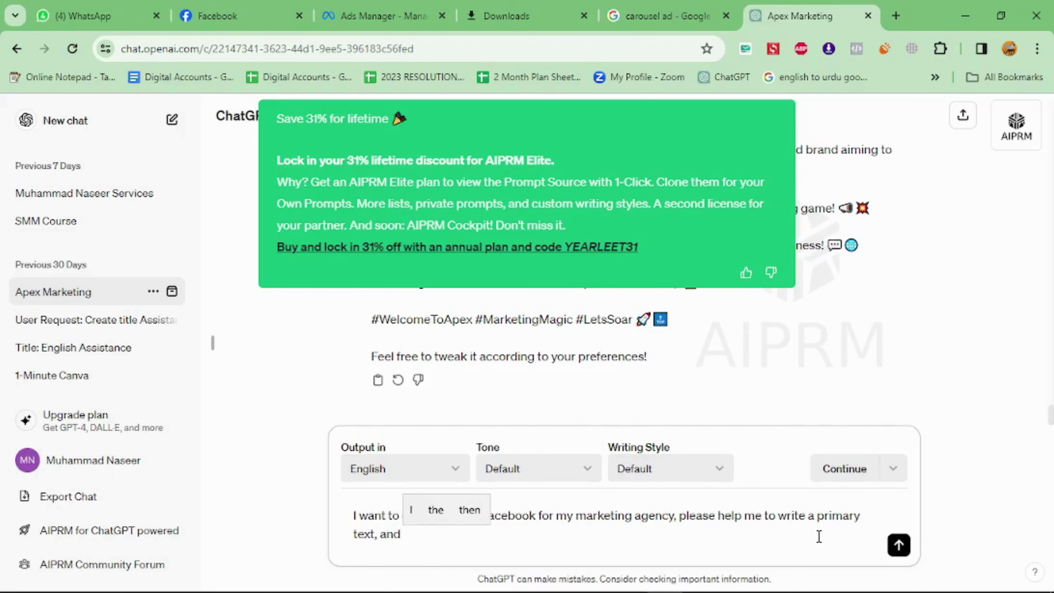
pyautogui.write(' head')
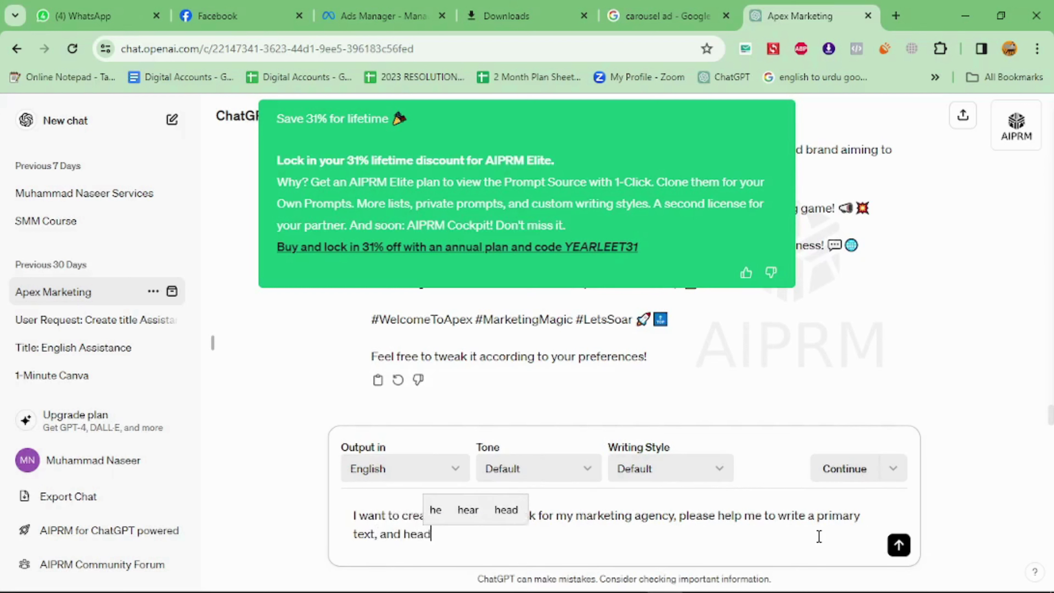
pyautogui.write('line')
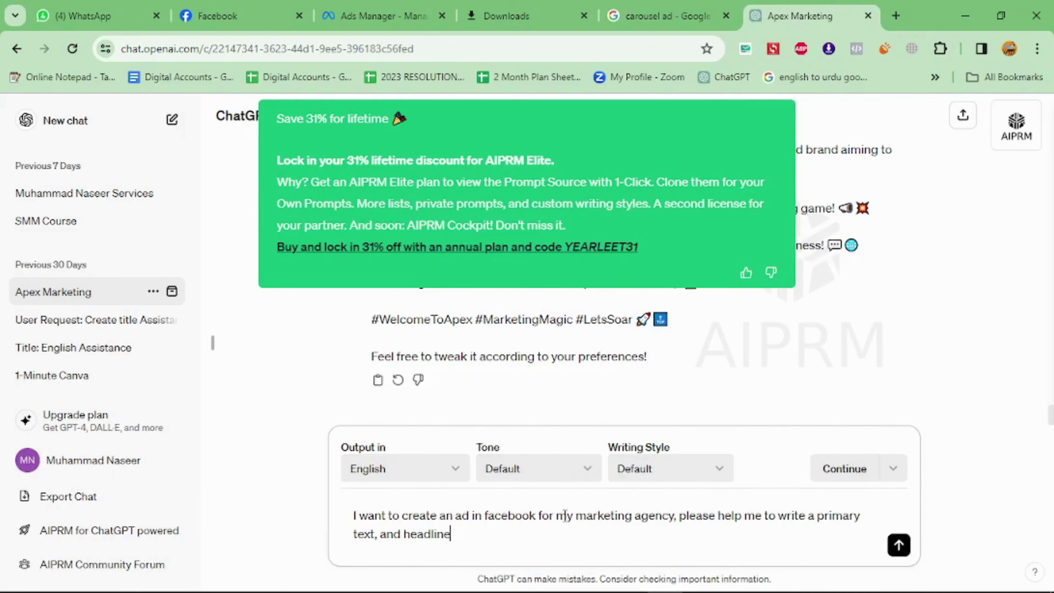
pyautogui.write(' and ')
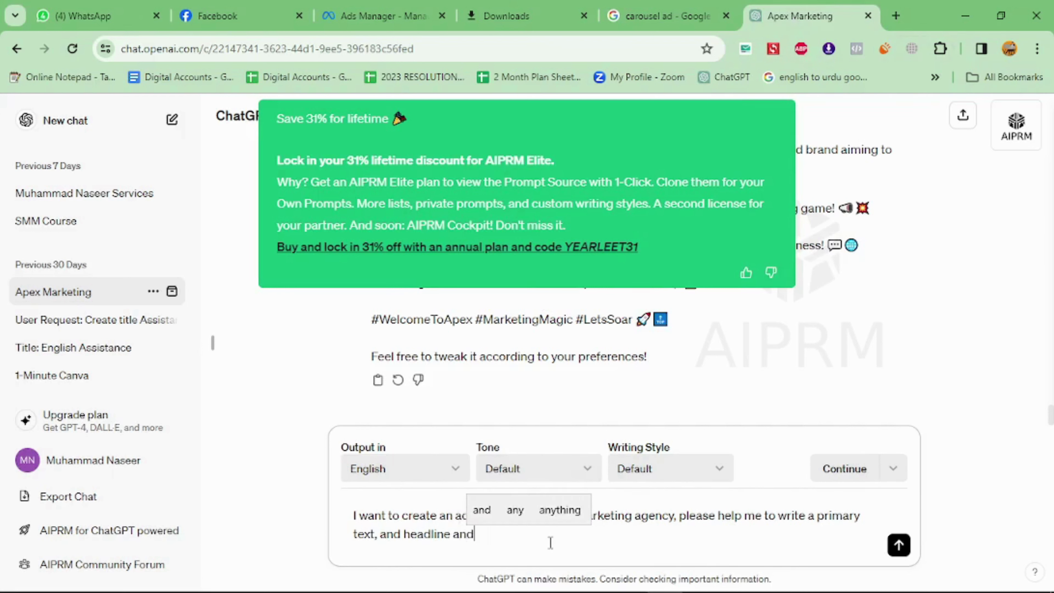
pyautogui.write('a ')
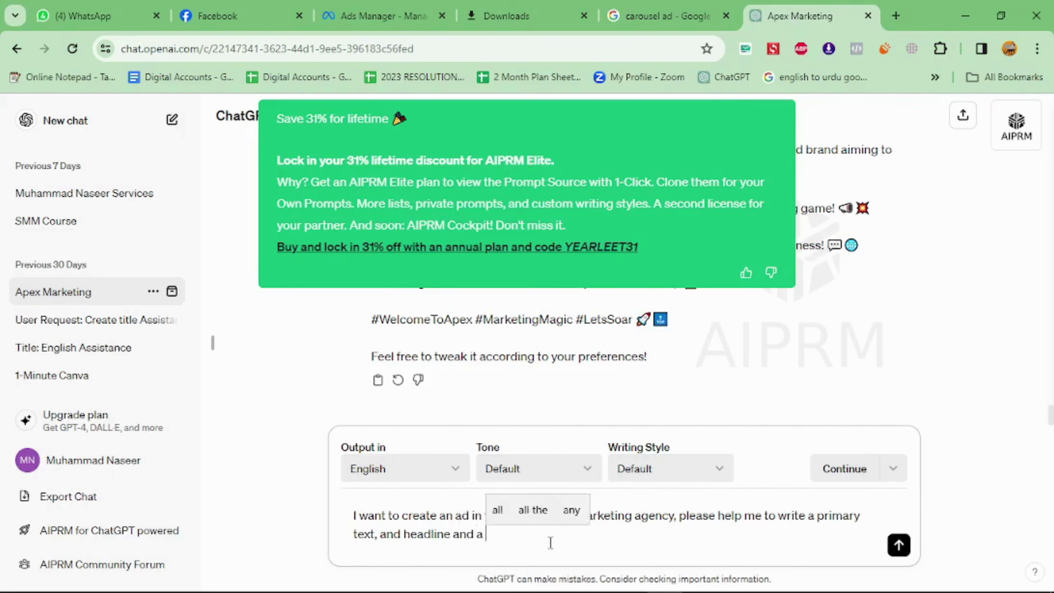
pyautogui.write('e')
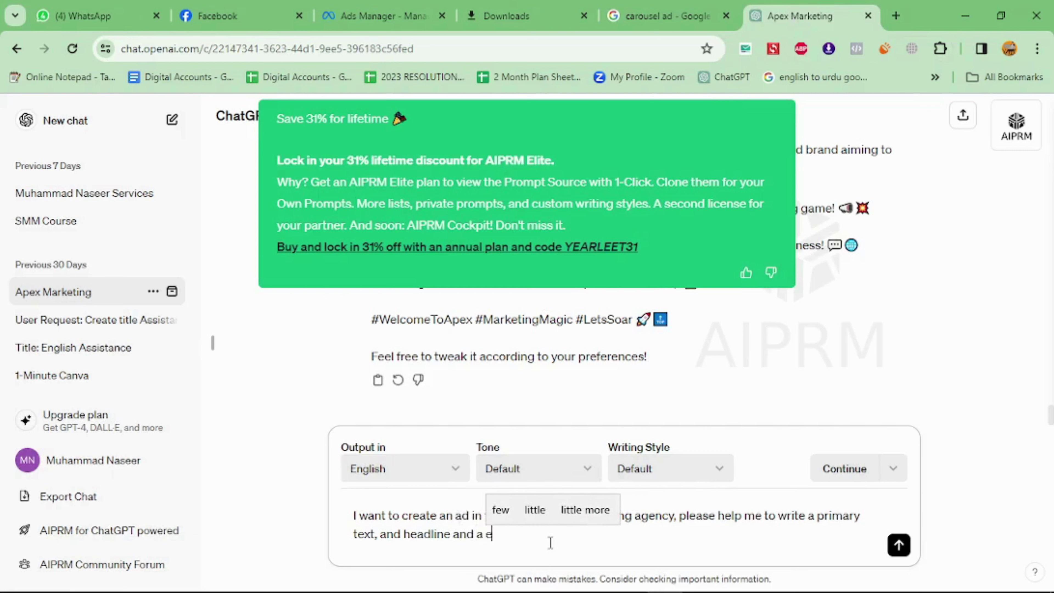
pyautogui.write('ngagin')
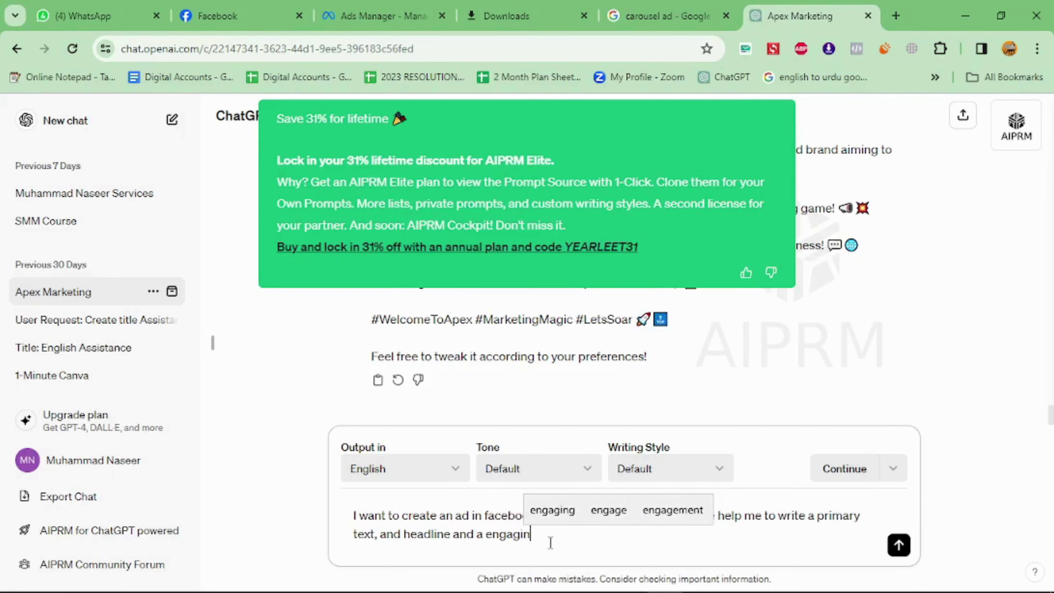
pyautogui.write('g sh')
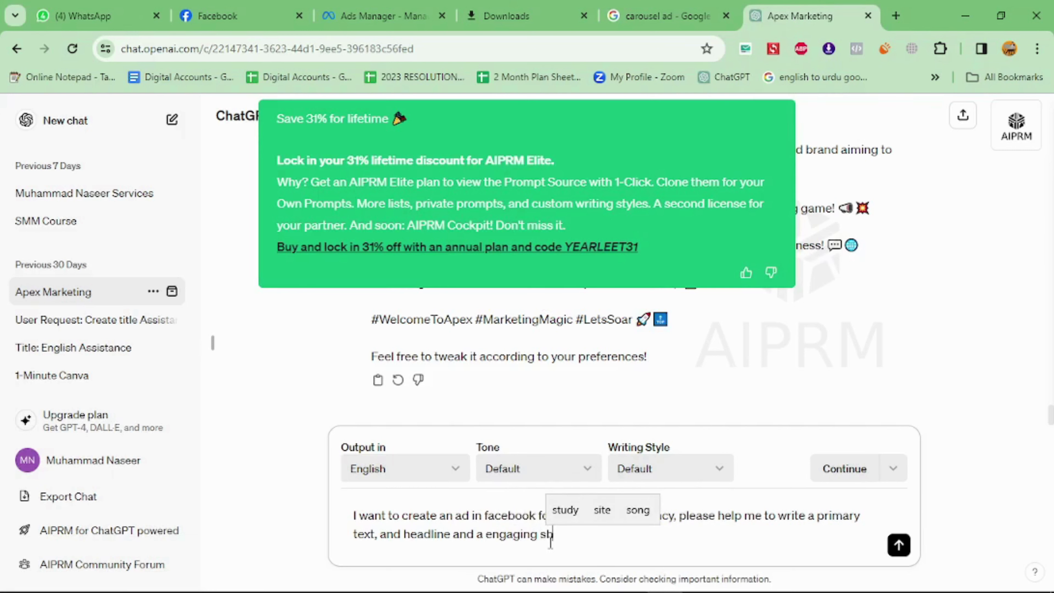
pyautogui.write('ort des')
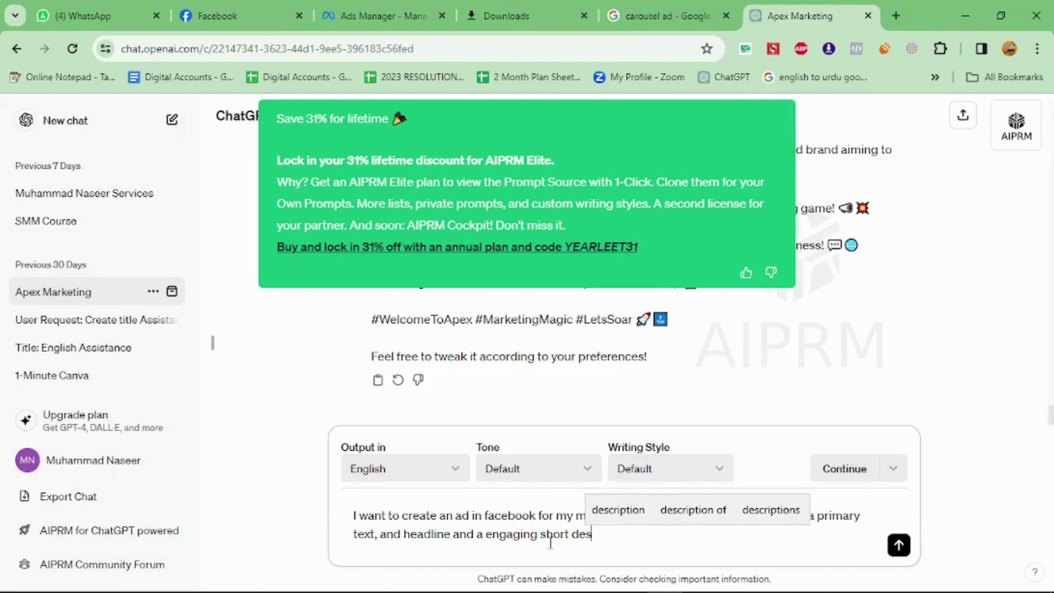
pyautogui.write('criptio')
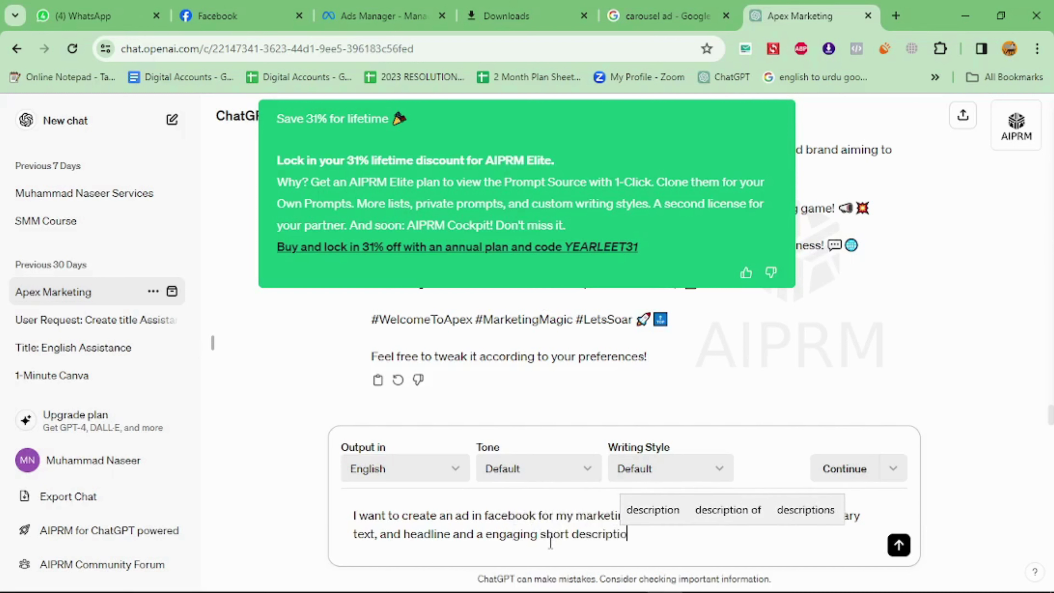
pyautogui.write('n wit')
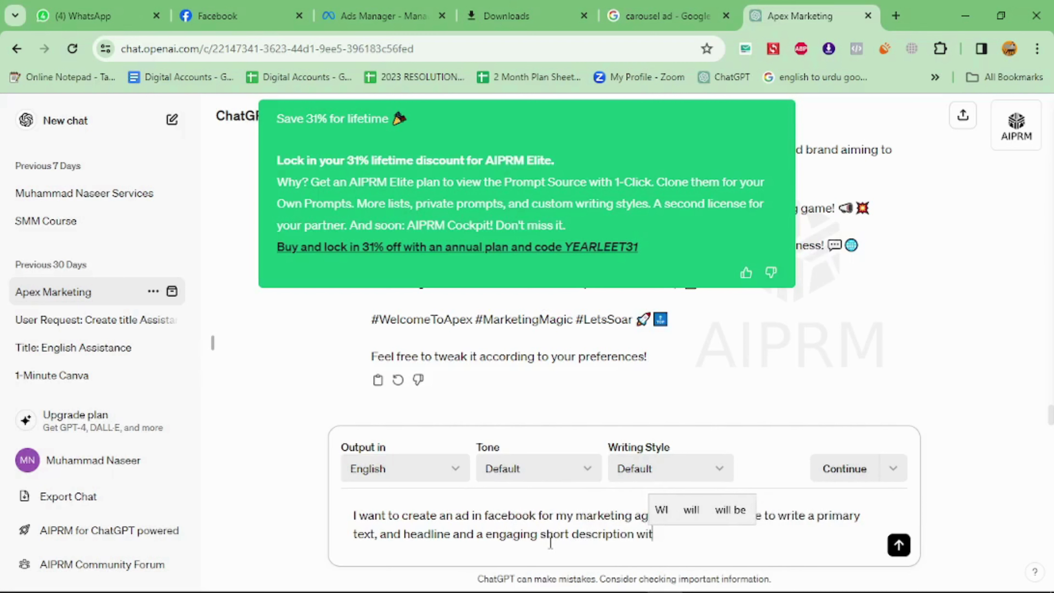
pyautogui.write('h e')
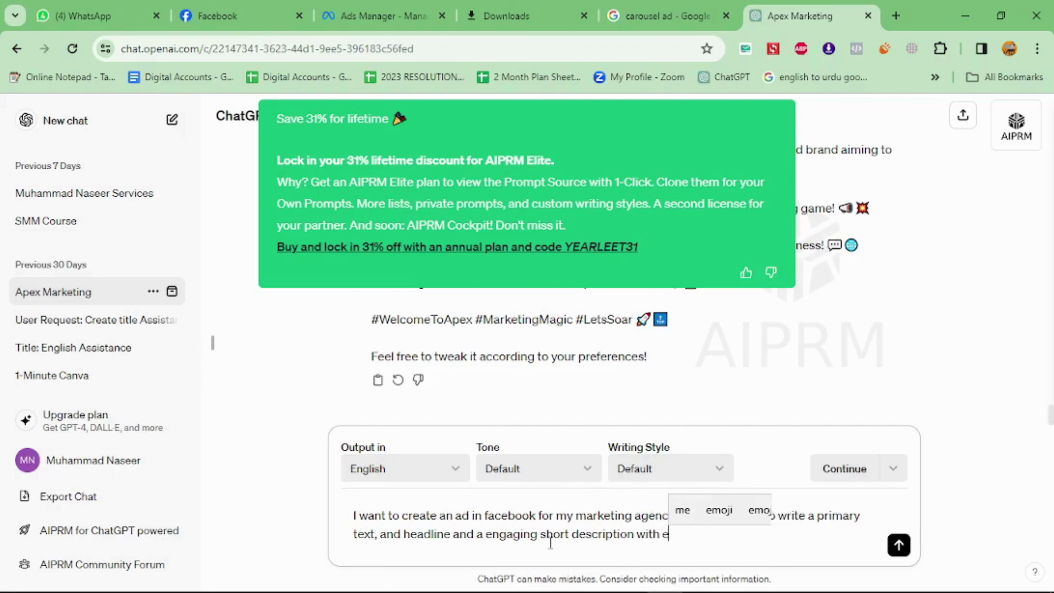
pyautogui.write('mo')
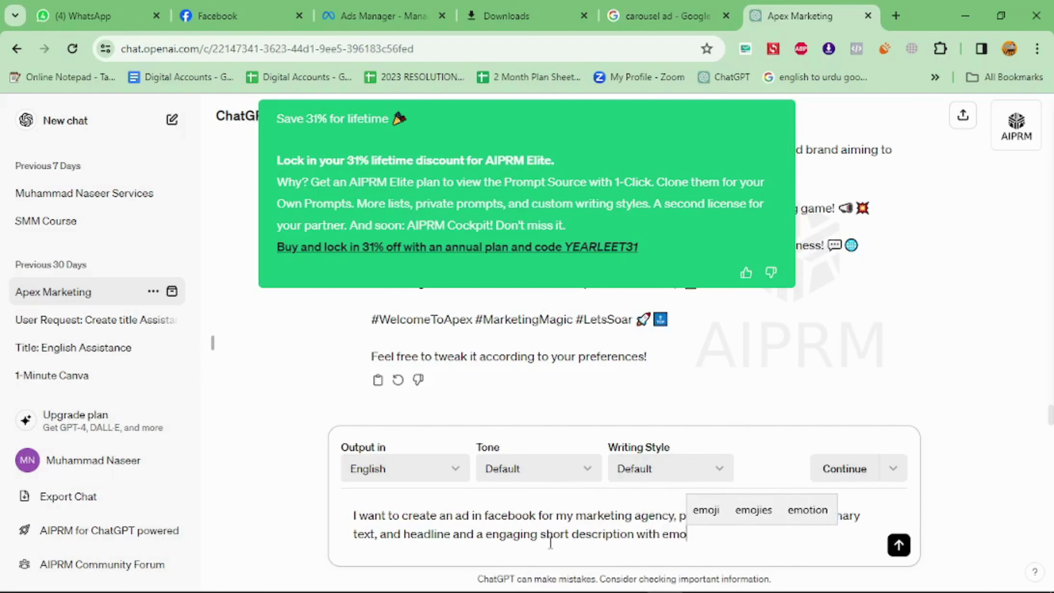
pyautogui.write('jies')
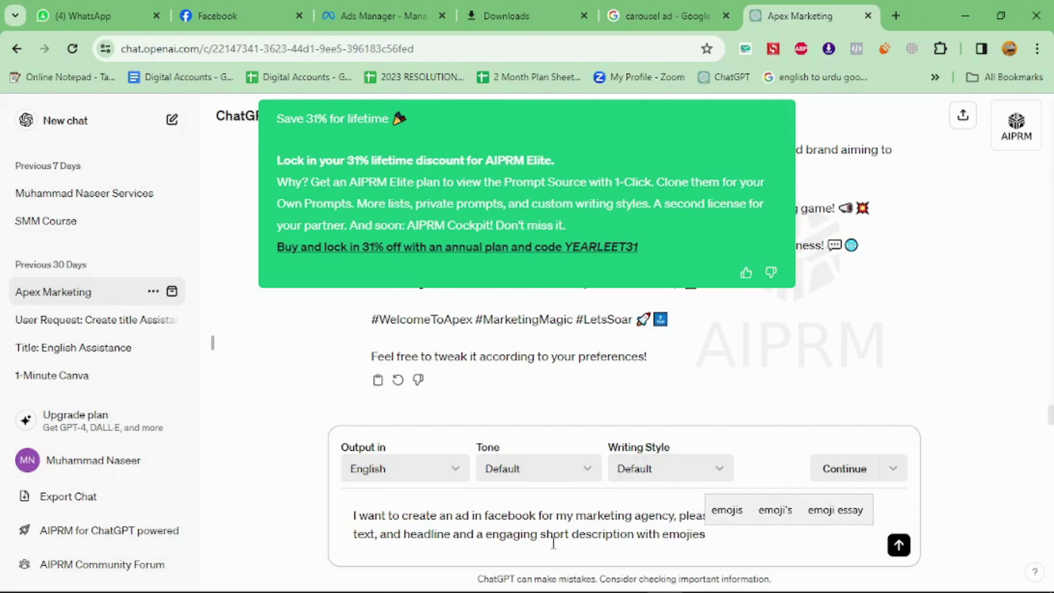
pyautogui.click(899, 545)
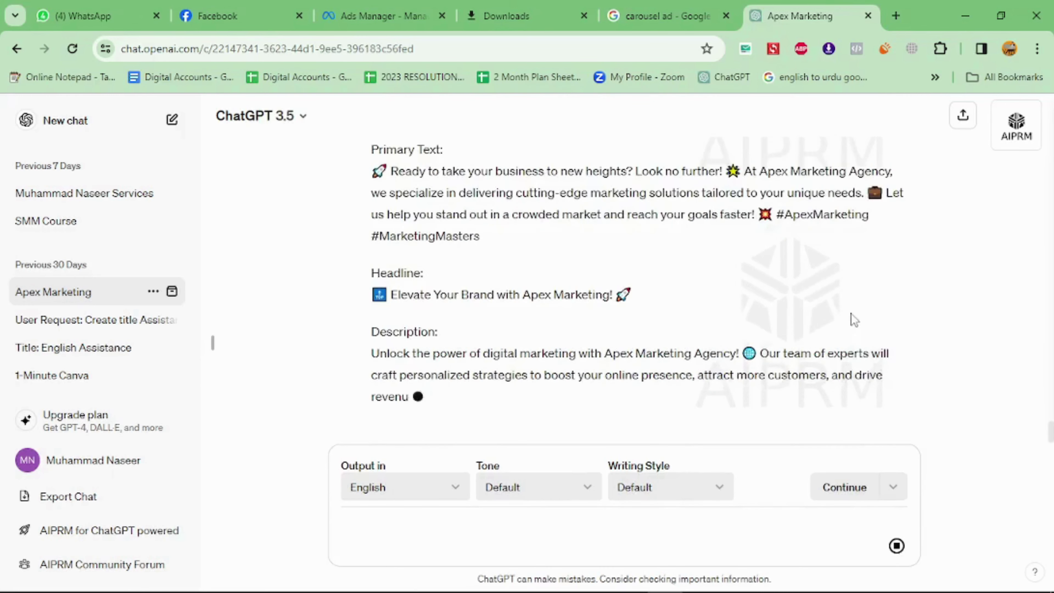
# Step: Select the reply's opening line, 'Ready to take your business to new heights?'
pyautogui.scroll(3, 812, 309)
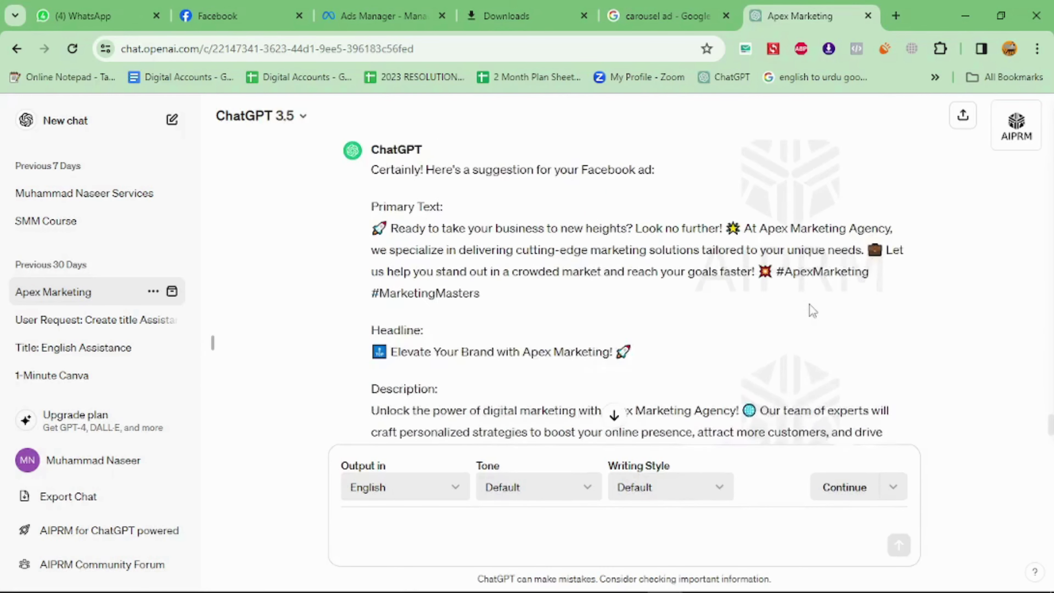
pyautogui.scroll(-2, 636, 302)
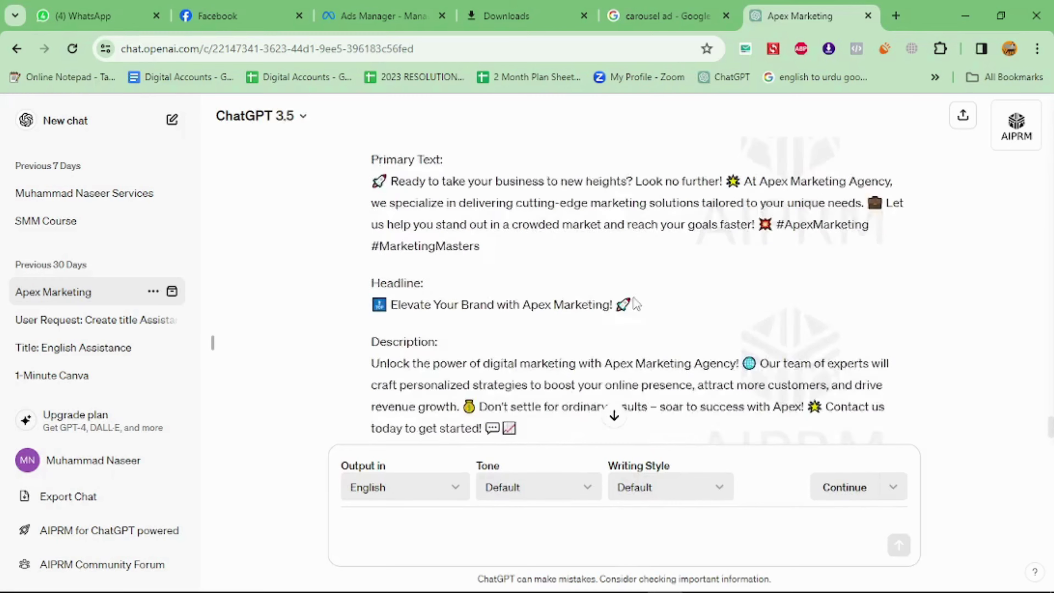
pyautogui.scroll(-2, 636, 305)
pyautogui.scroll(5, 582, 313)
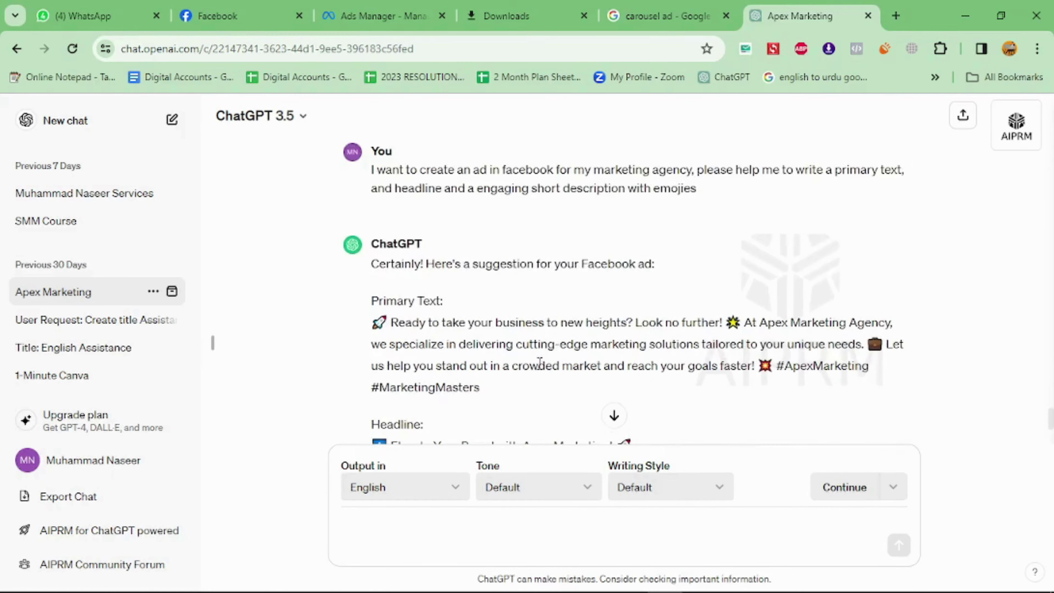
pyautogui.scroll(-2, 544, 361)
pyautogui.scroll(2, 558, 362)
pyautogui.moveTo(373, 322); pyautogui.dragTo(634, 321)
pyautogui.hotkey('ctrl', 'c')
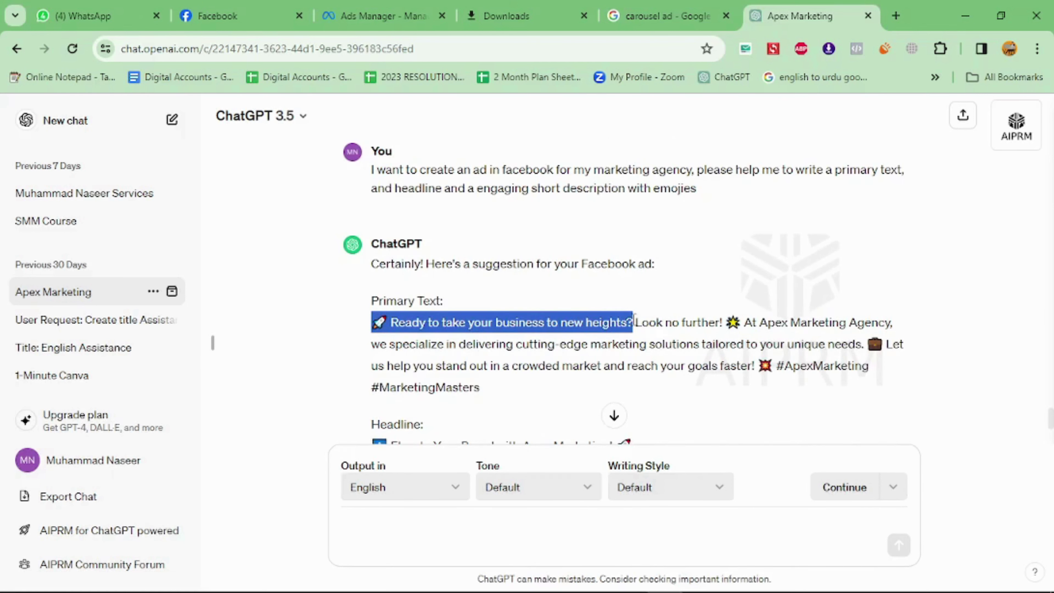
# Step: Paste 'Ready to take your business to new heights?' into Primary text and start a new line
pyautogui.click(388, 15)
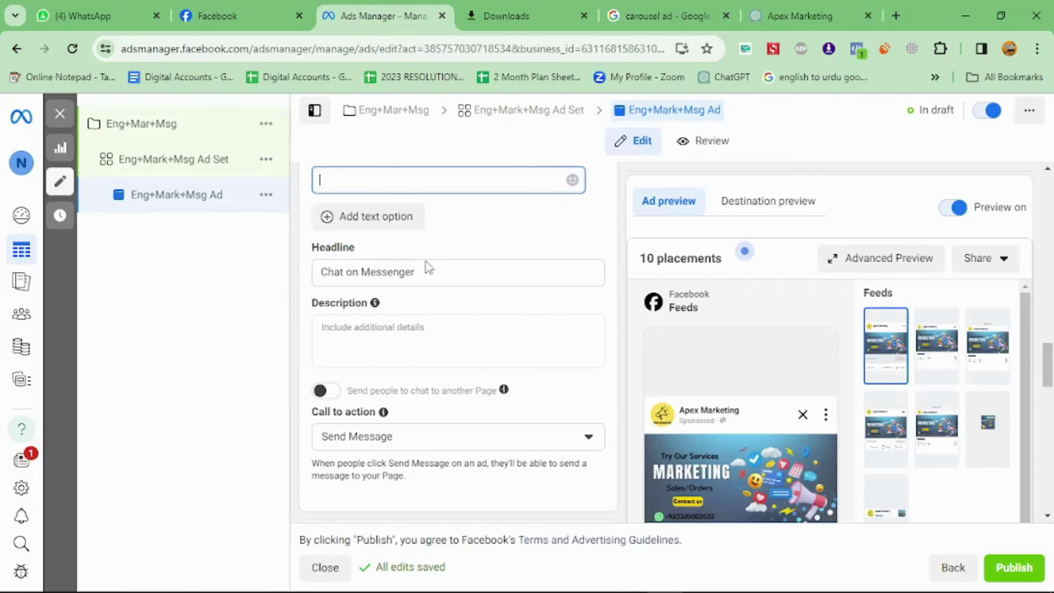
pyautogui.hotkey('ctrl', 'v')
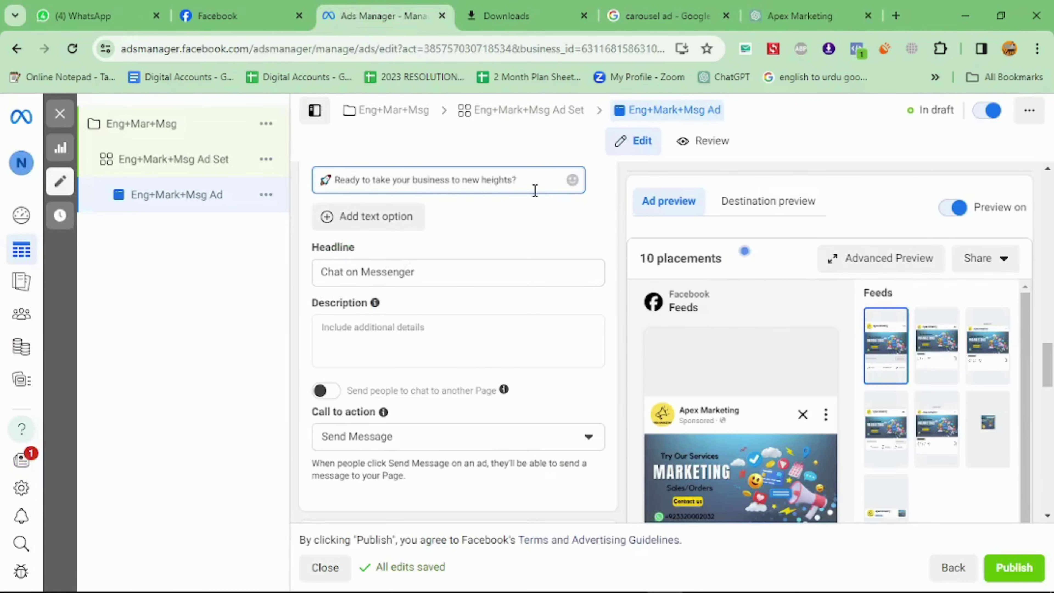
pyautogui.press('Return')
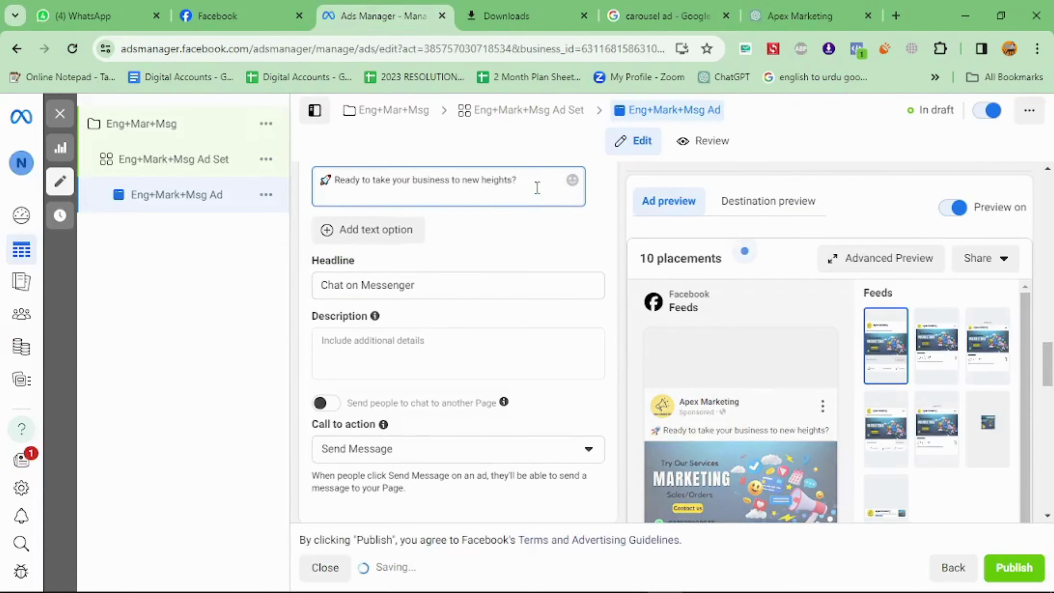
pyautogui.hotkey('alt', 'Tab')
pyautogui.press('Escape')
# Step: Copy 'Look no further!' from ChatGPT and paste it on the second line
pyautogui.click(801, 16)
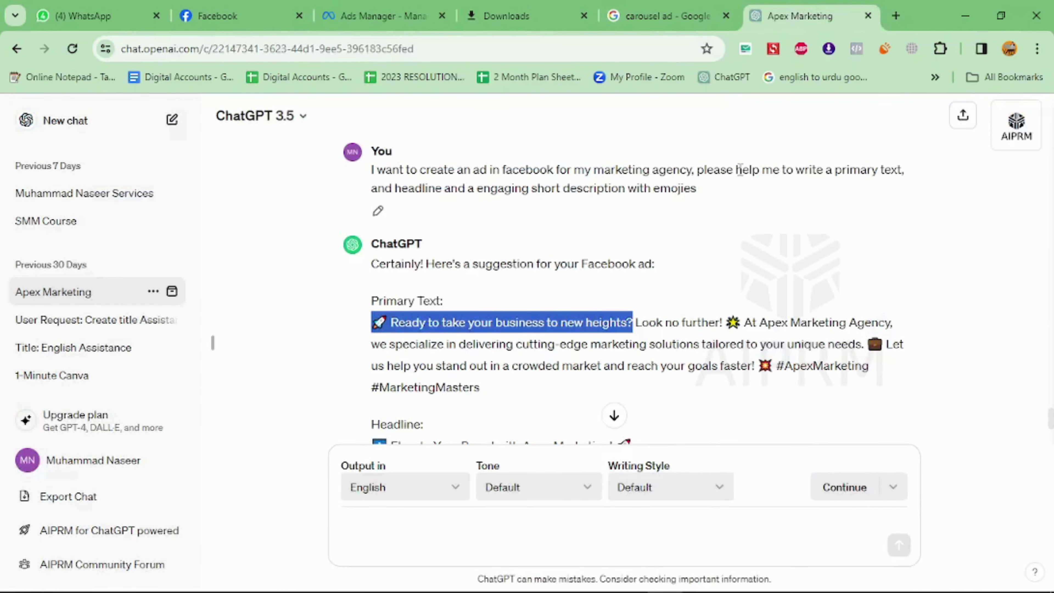
pyautogui.moveTo(639, 322); pyautogui.dragTo(737, 316)
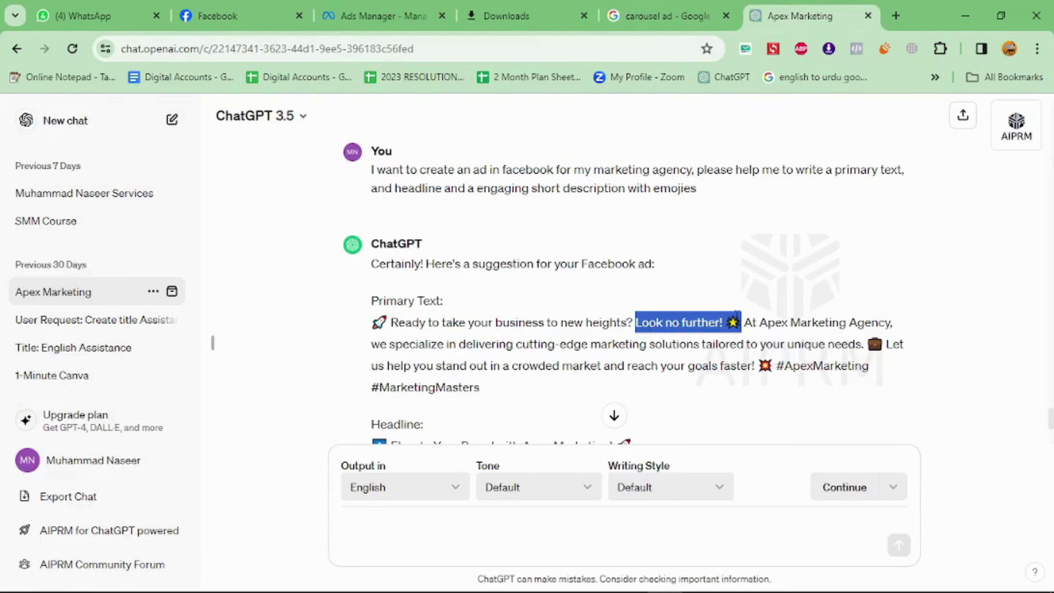
pyautogui.click(378, 16)
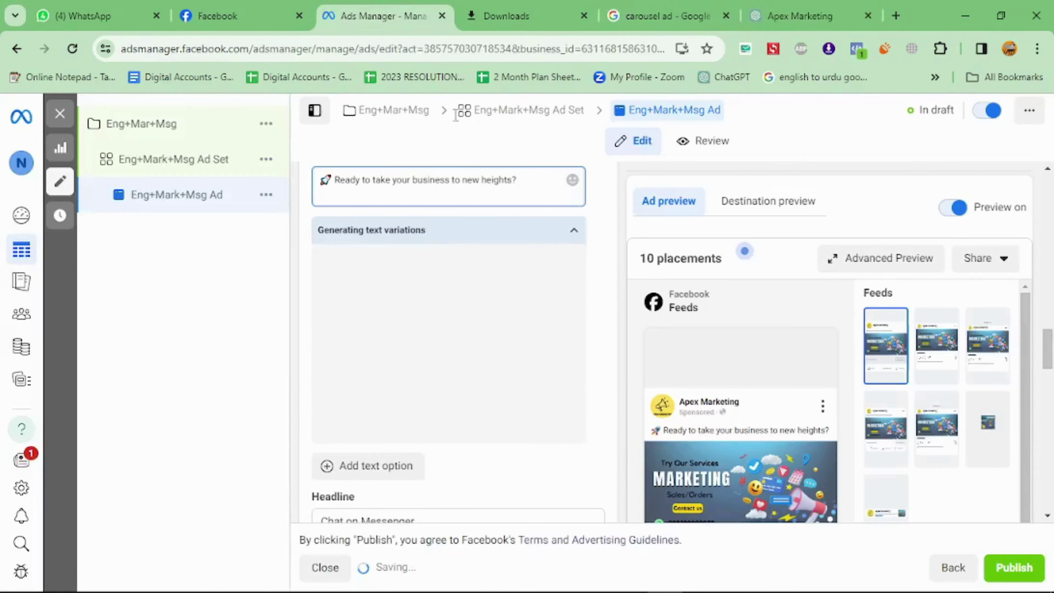
pyautogui.write('Look no further! 💥')
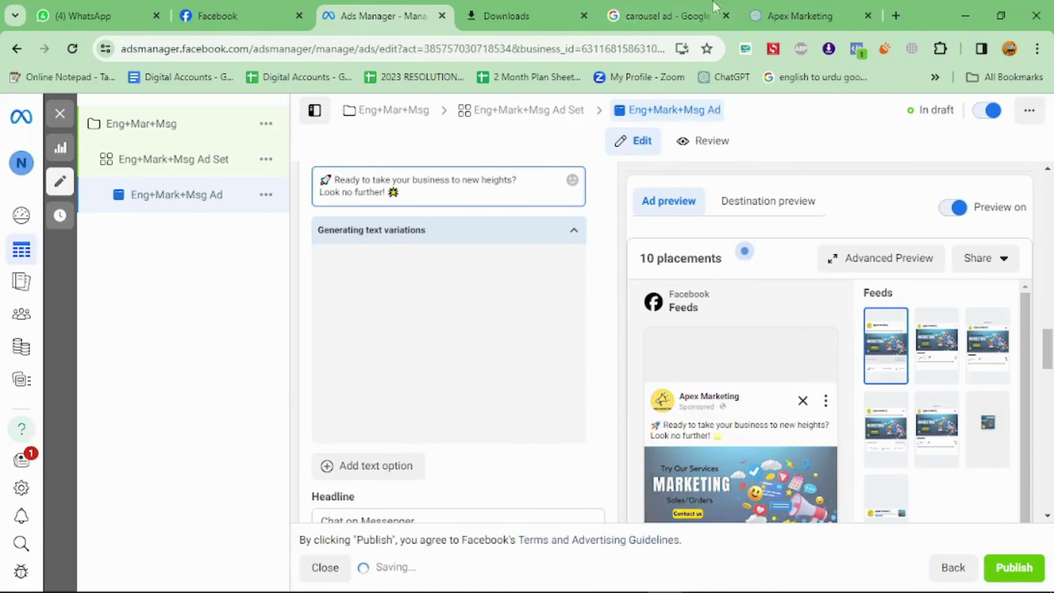
pyautogui.click(800, 16)
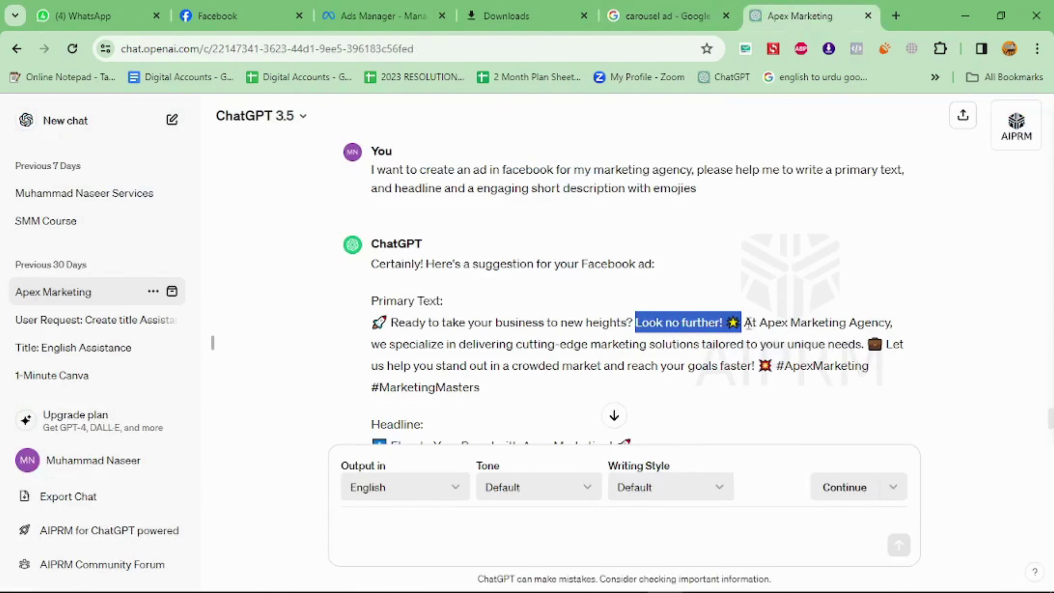